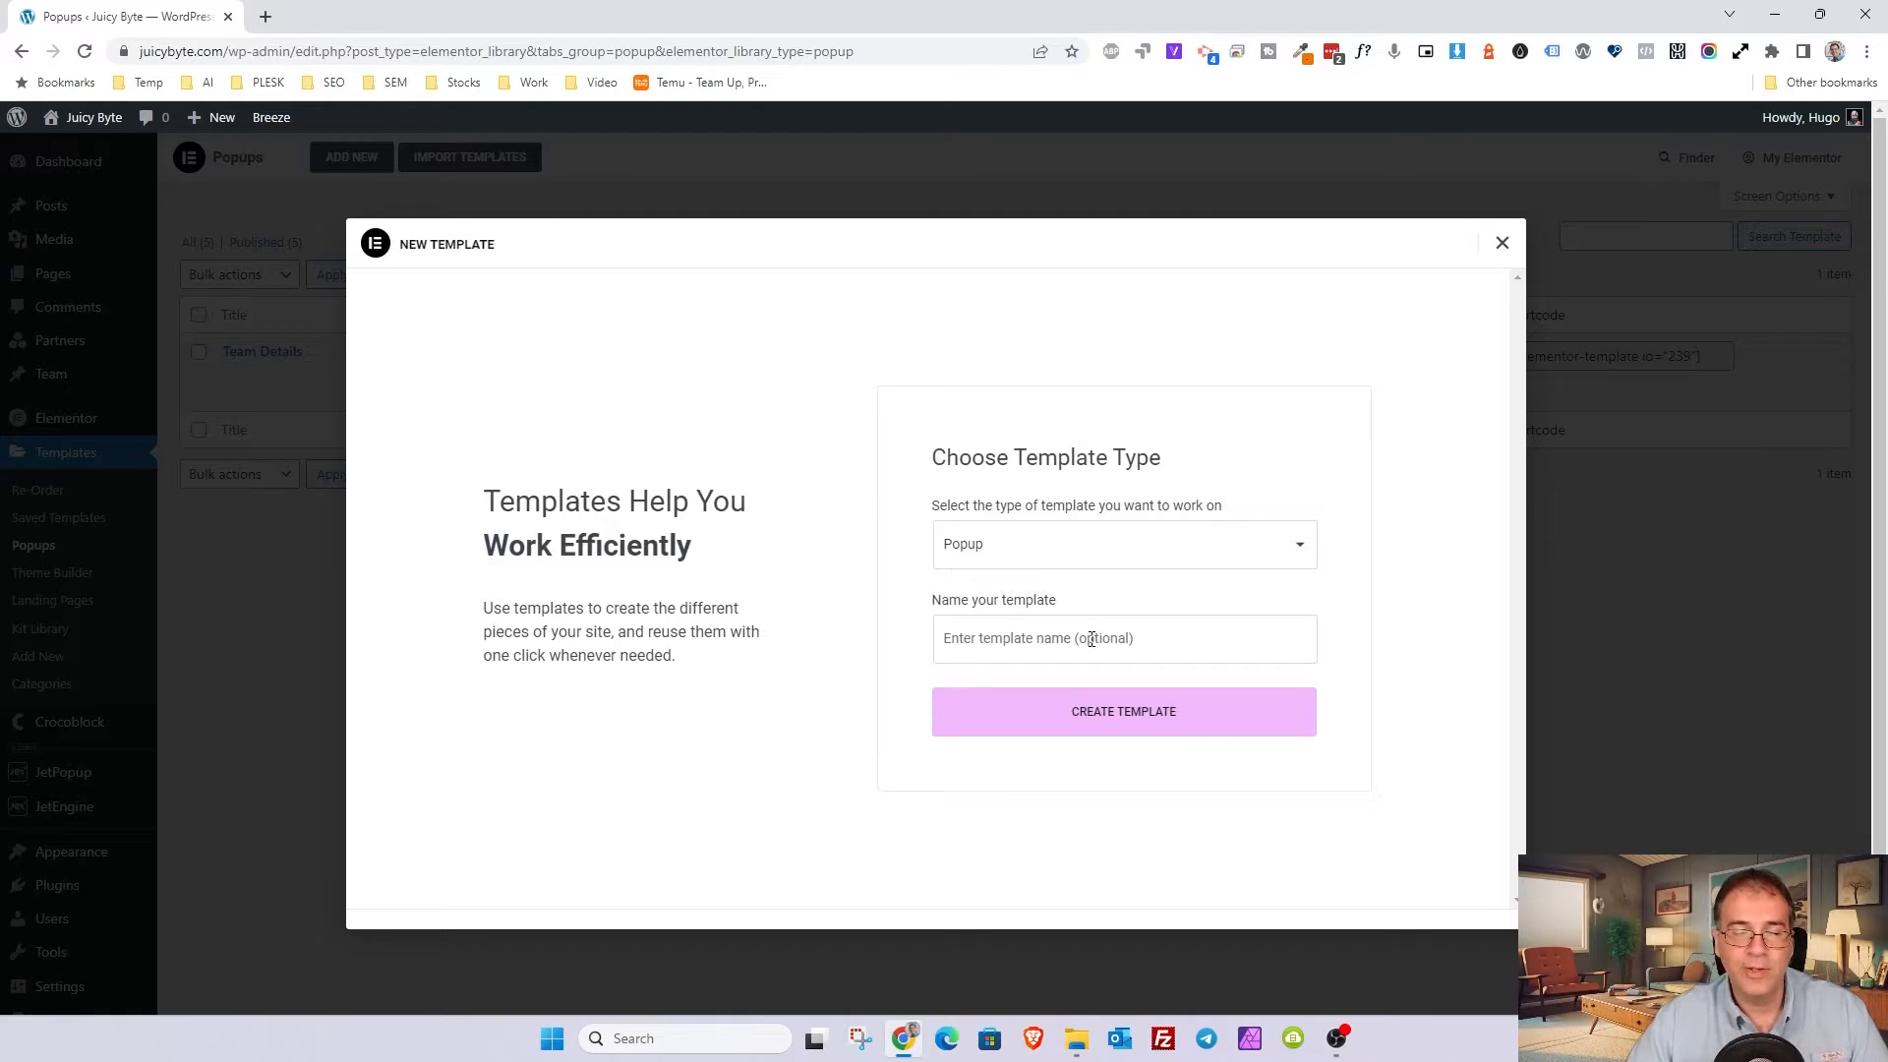
Step: Name the new popup template "Hurricane Closure Popup" and create it
{"action": "type", "text": "Hurricane Closure Popup"}
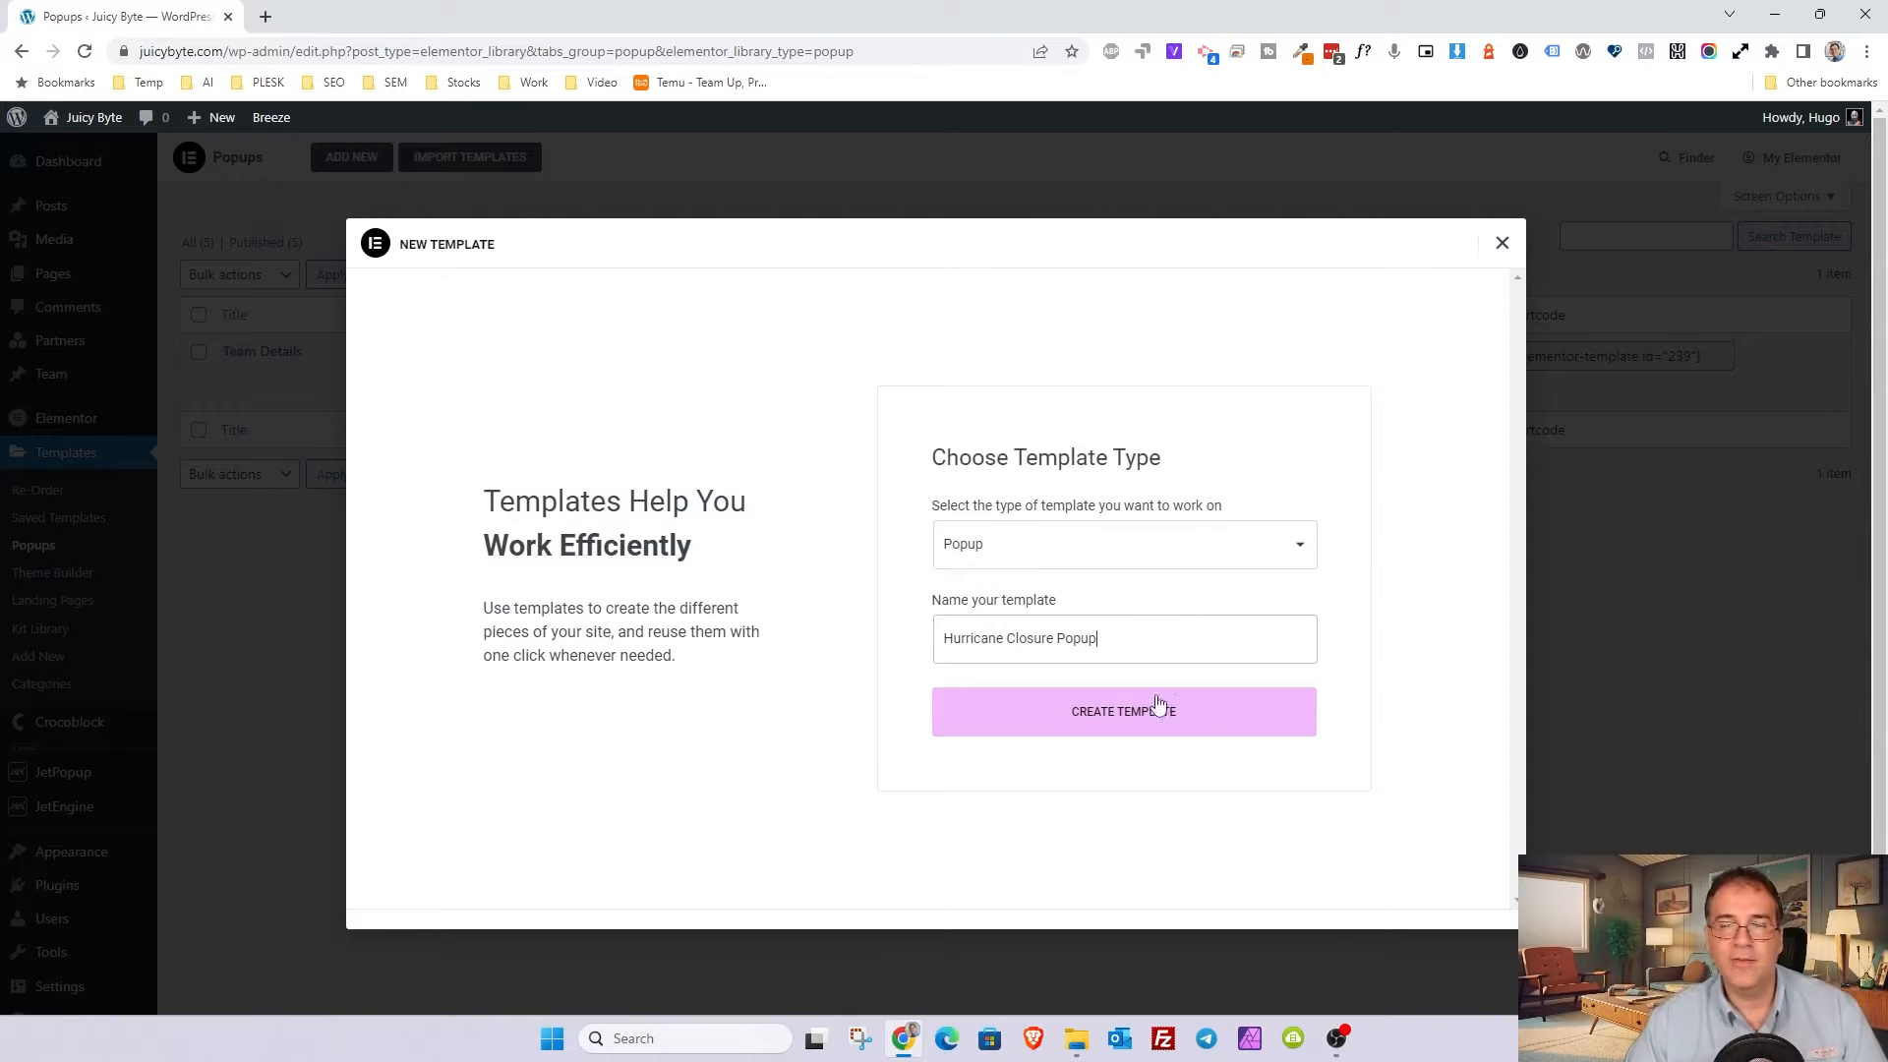
{"action": "left_click", "coordinate": [1121, 711]}
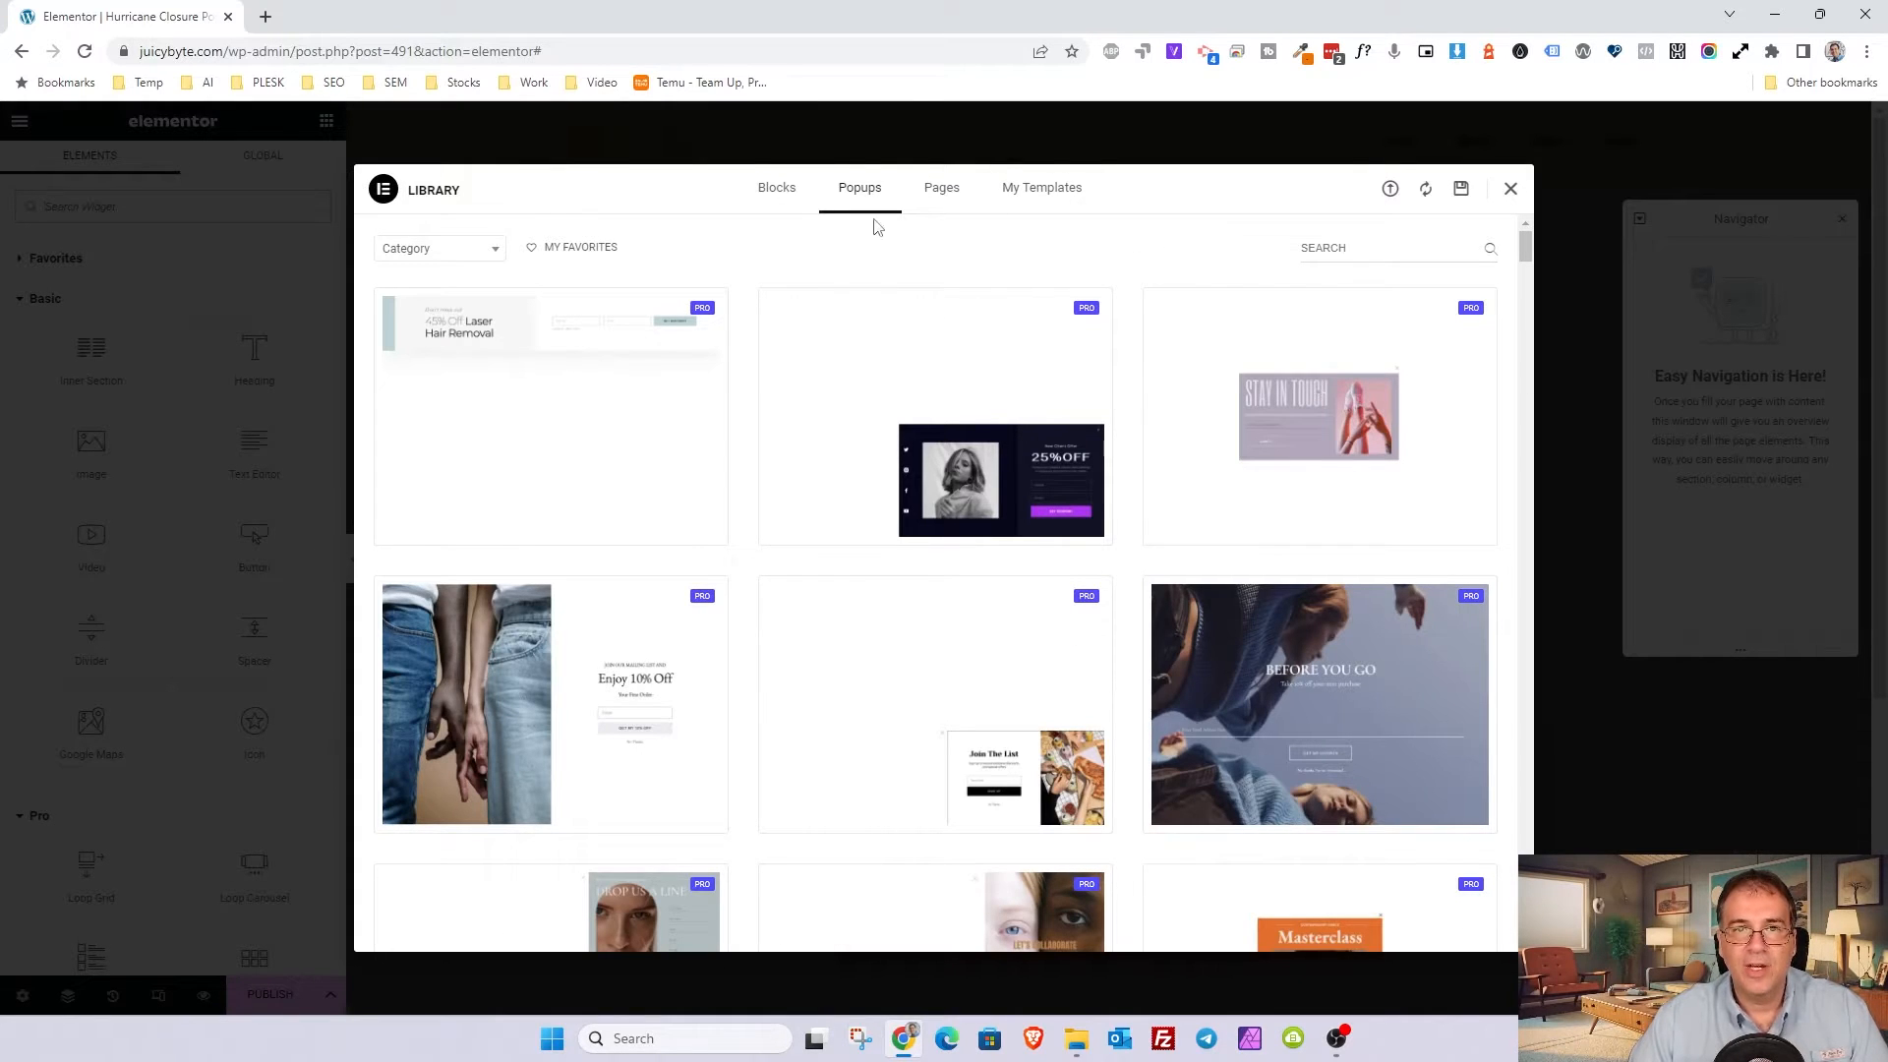
Step: Look through the ready-made popup designs in the template library and close it without inserting one
{"action": "mouse_move", "coordinate": [996, 332]}
{"action": "scroll", "coordinate": [981, 418], "scroll_direction": "down", "scroll_amount": 15}
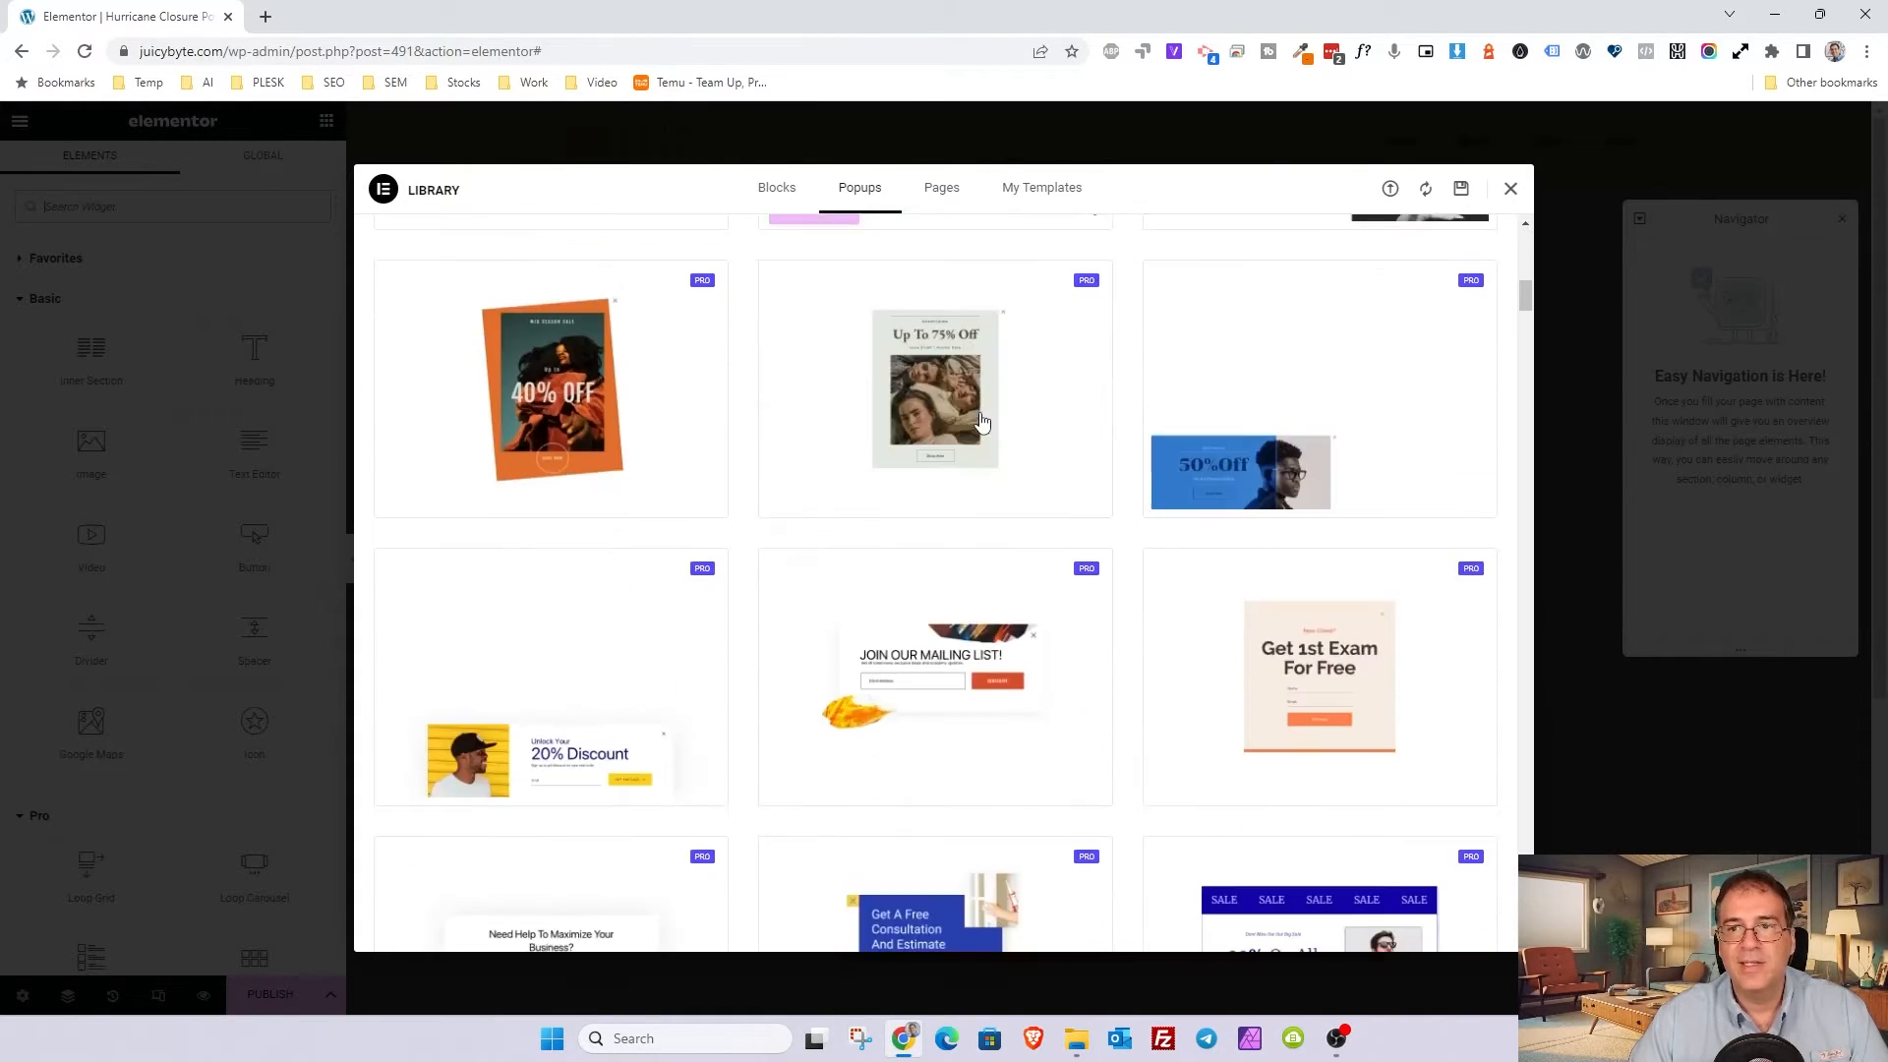
{"action": "scroll", "coordinate": [969, 416], "scroll_direction": "down", "scroll_amount": 12}
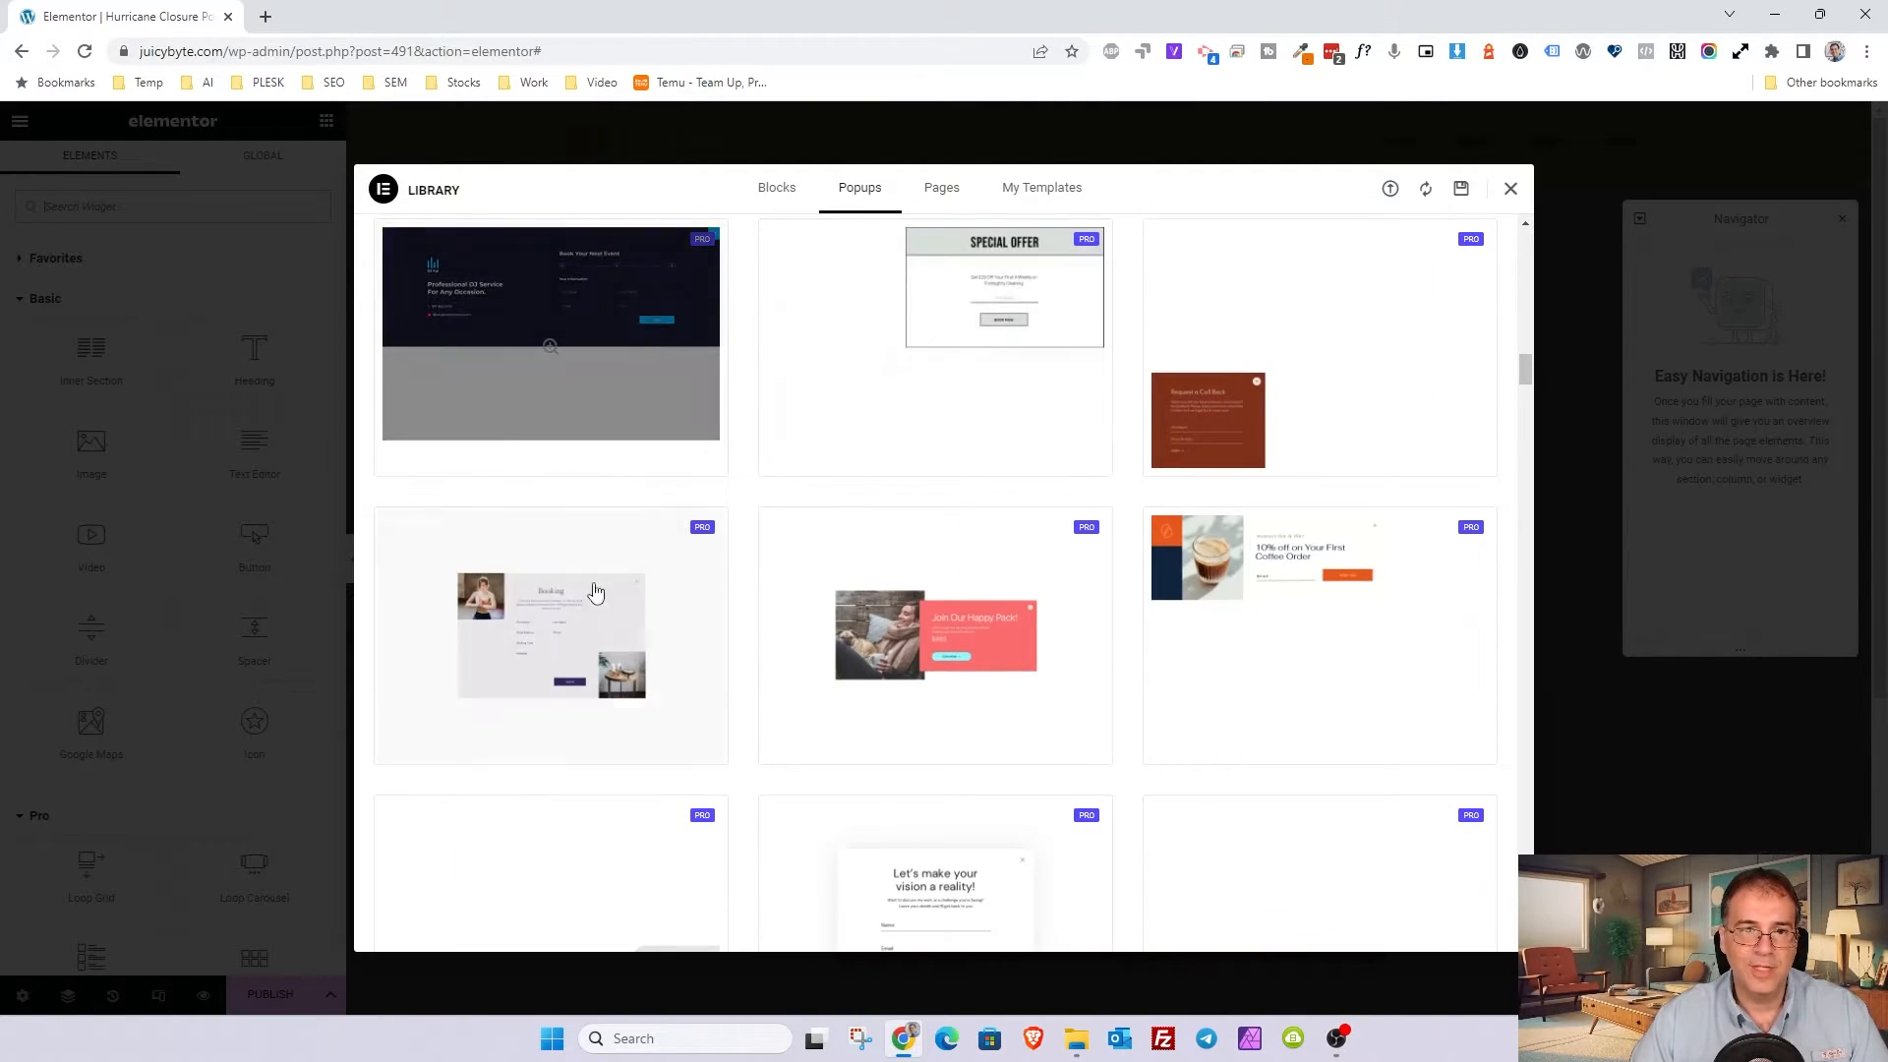
{"action": "mouse_move", "coordinate": [999, 571]}
{"action": "scroll", "coordinate": [548, 423], "scroll_direction": "down", "scroll_amount": 8}
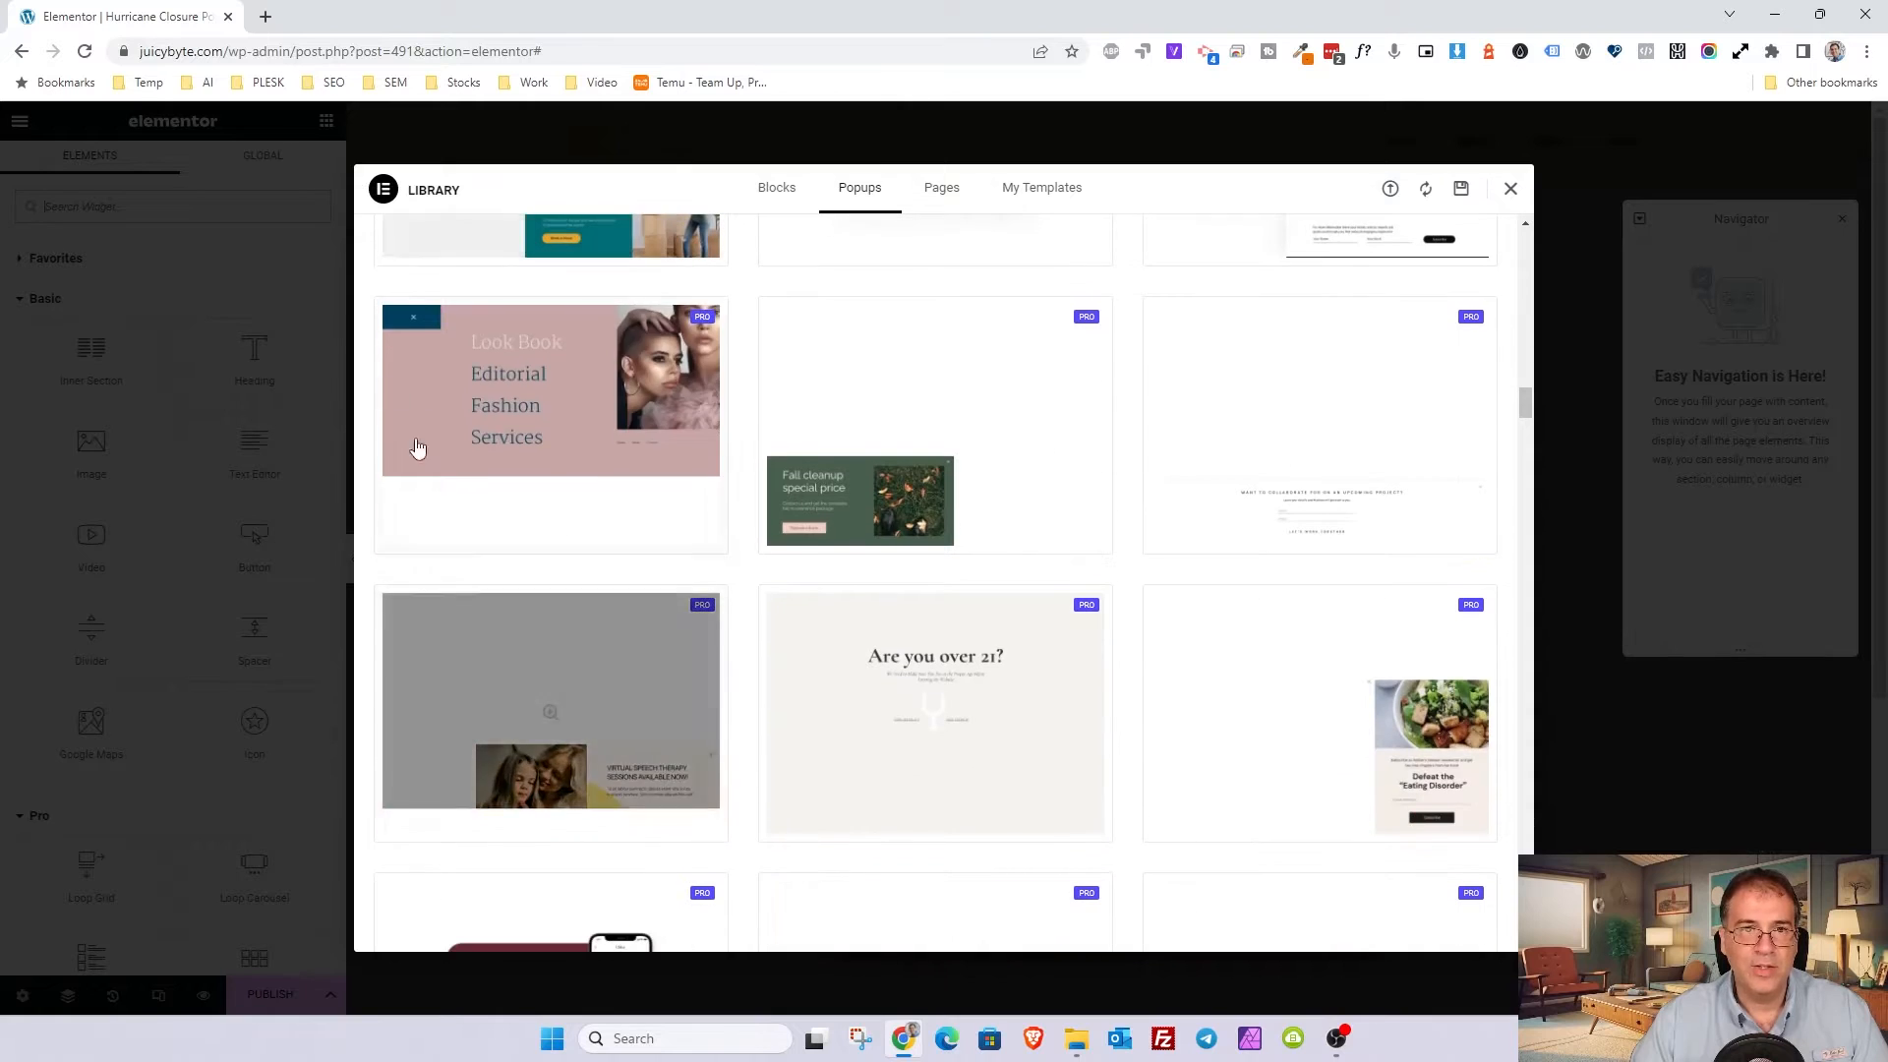
{"action": "scroll", "coordinate": [832, 513], "scroll_direction": "down", "scroll_amount": 8}
{"action": "scroll", "coordinate": [832, 514], "scroll_direction": "down", "scroll_amount": 4}
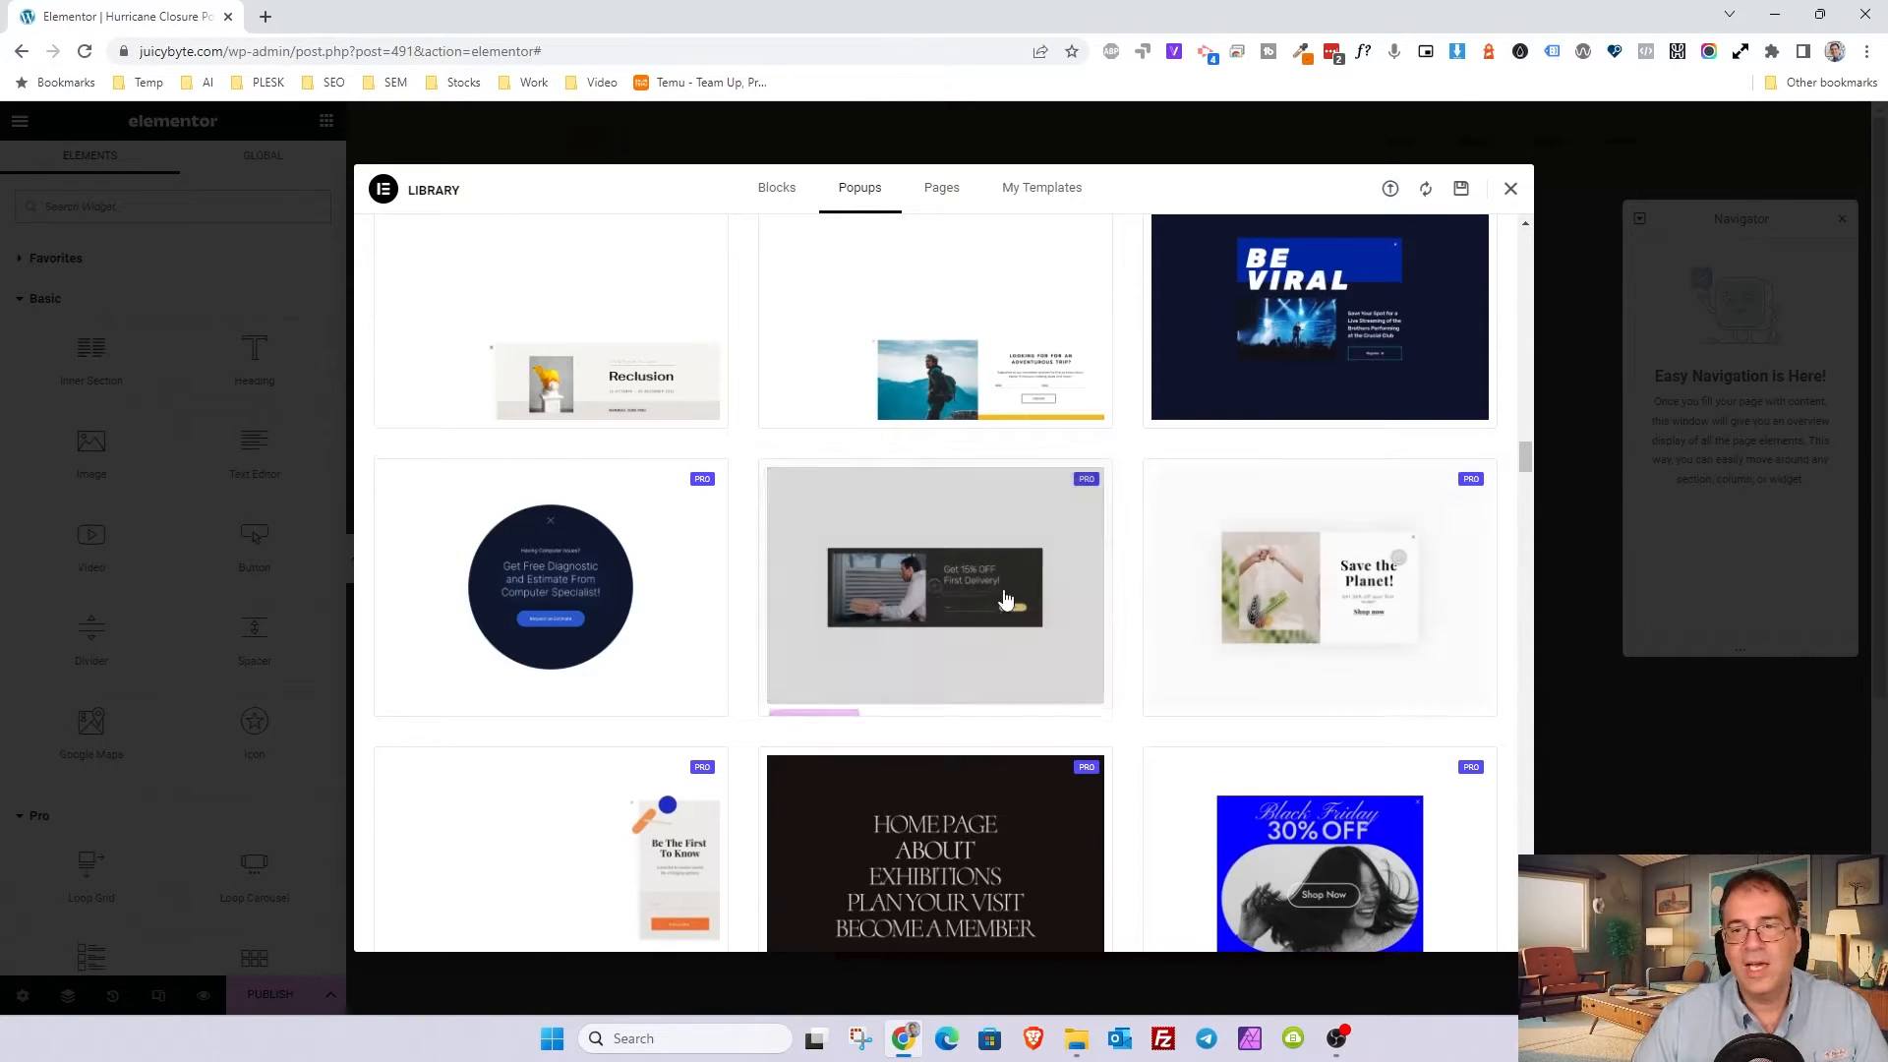
{"action": "scroll", "coordinate": [1053, 557], "scroll_direction": "down", "scroll_amount": 4}
{"action": "scroll", "coordinate": [1090, 541], "scroll_direction": "up", "scroll_amount": 8}
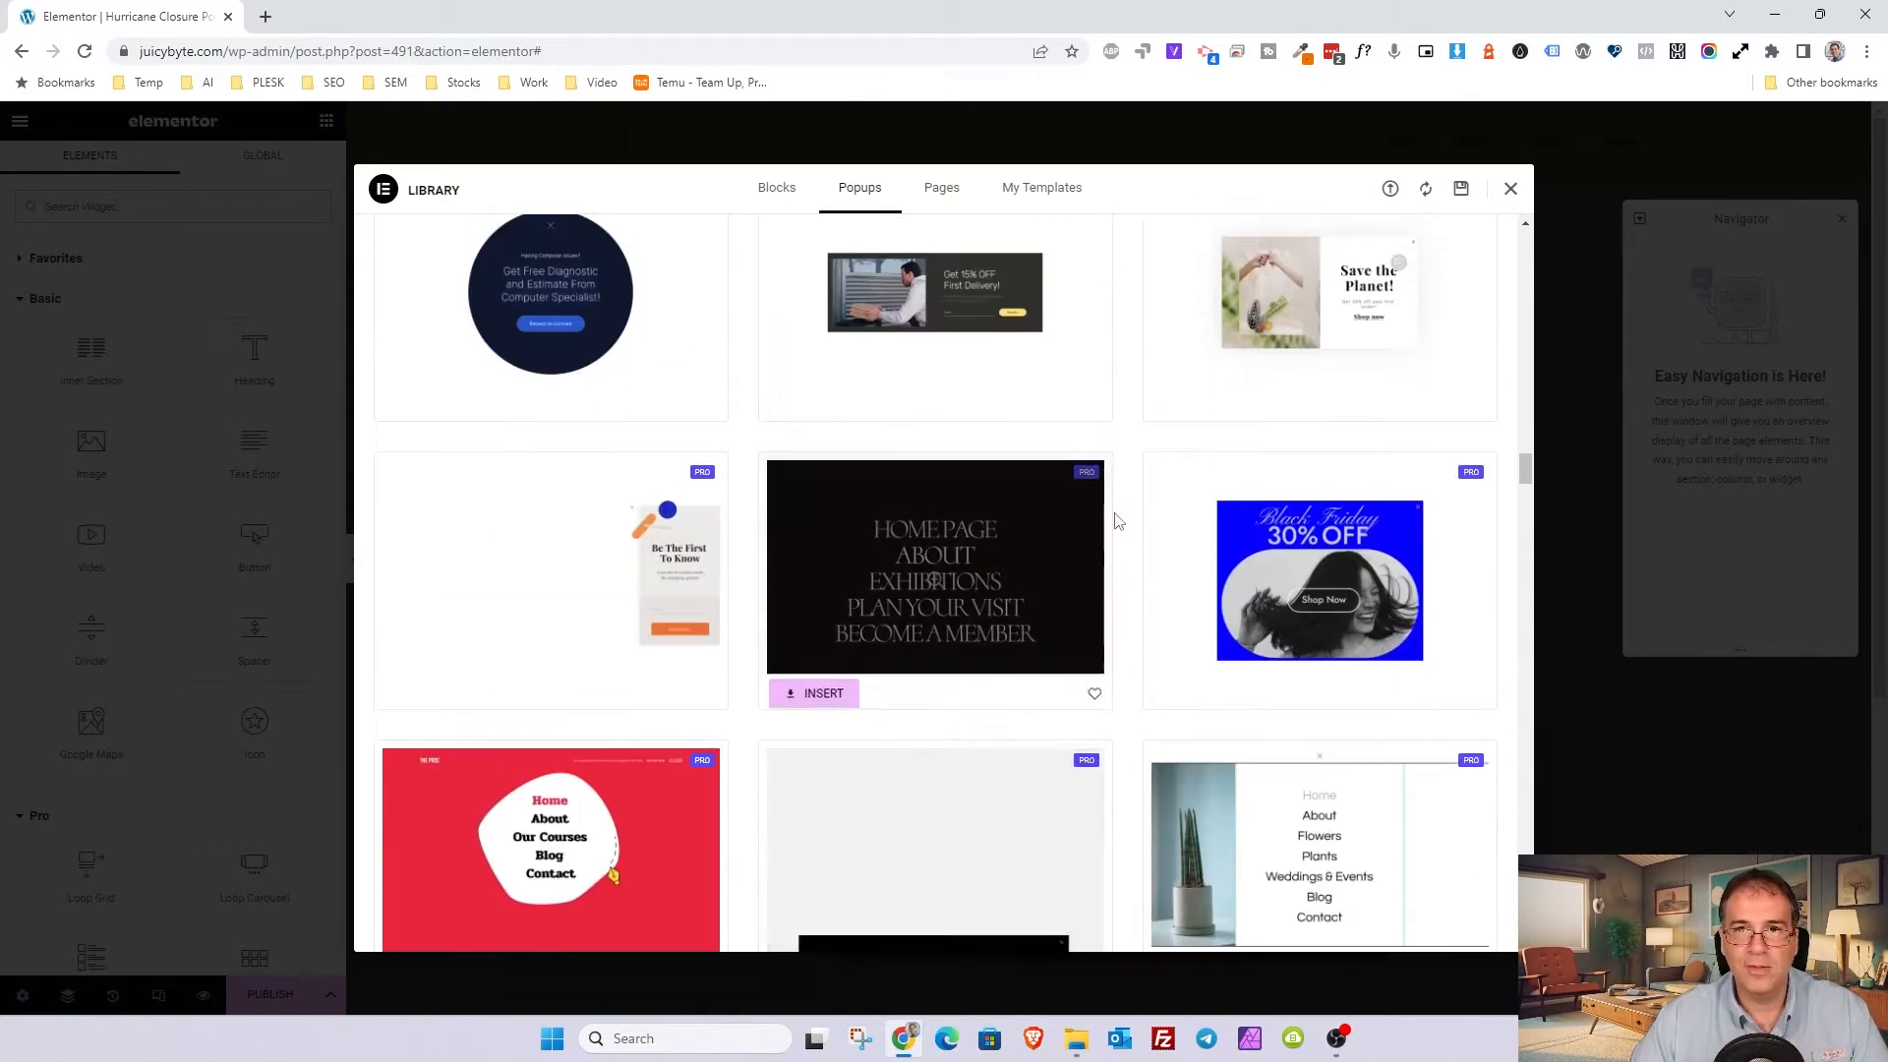
{"action": "left_click", "coordinate": [1510, 190]}
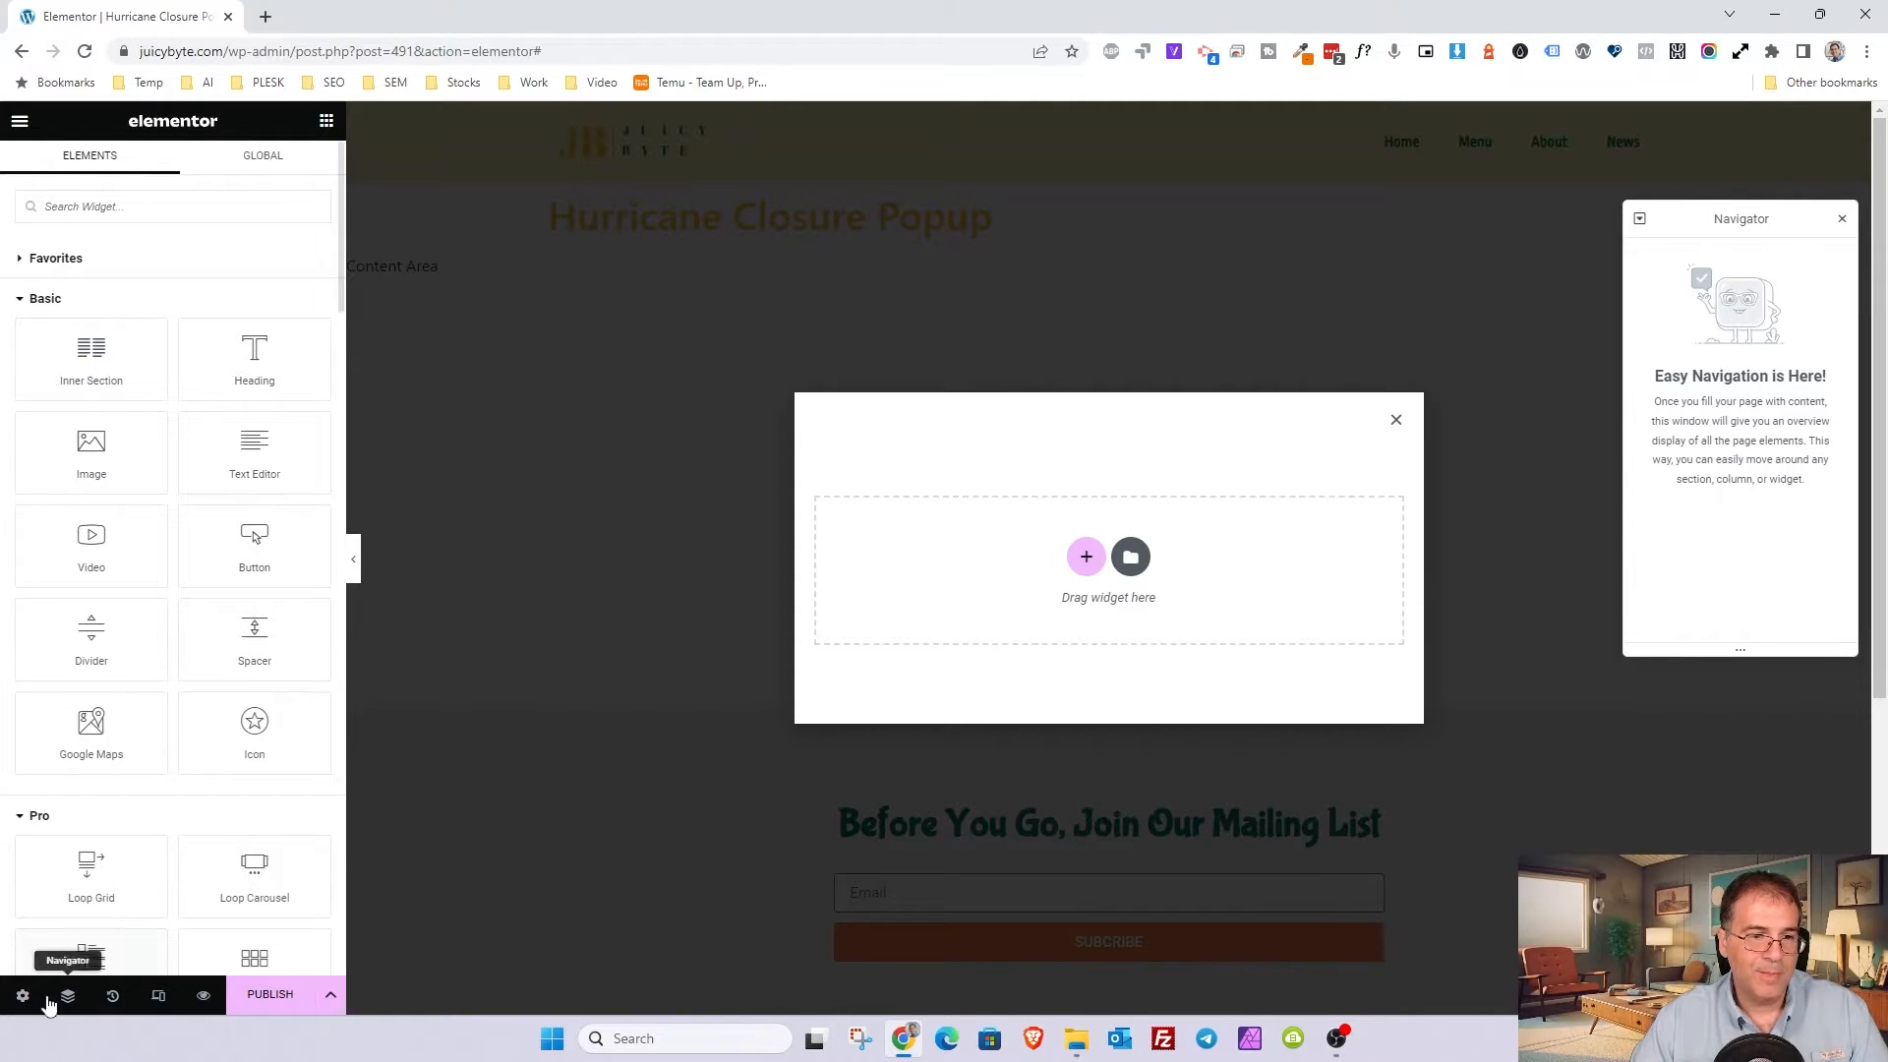
Step: Open the popup settings and set the desktop popup width to 740 px
{"action": "left_click", "coordinate": [20, 999]}
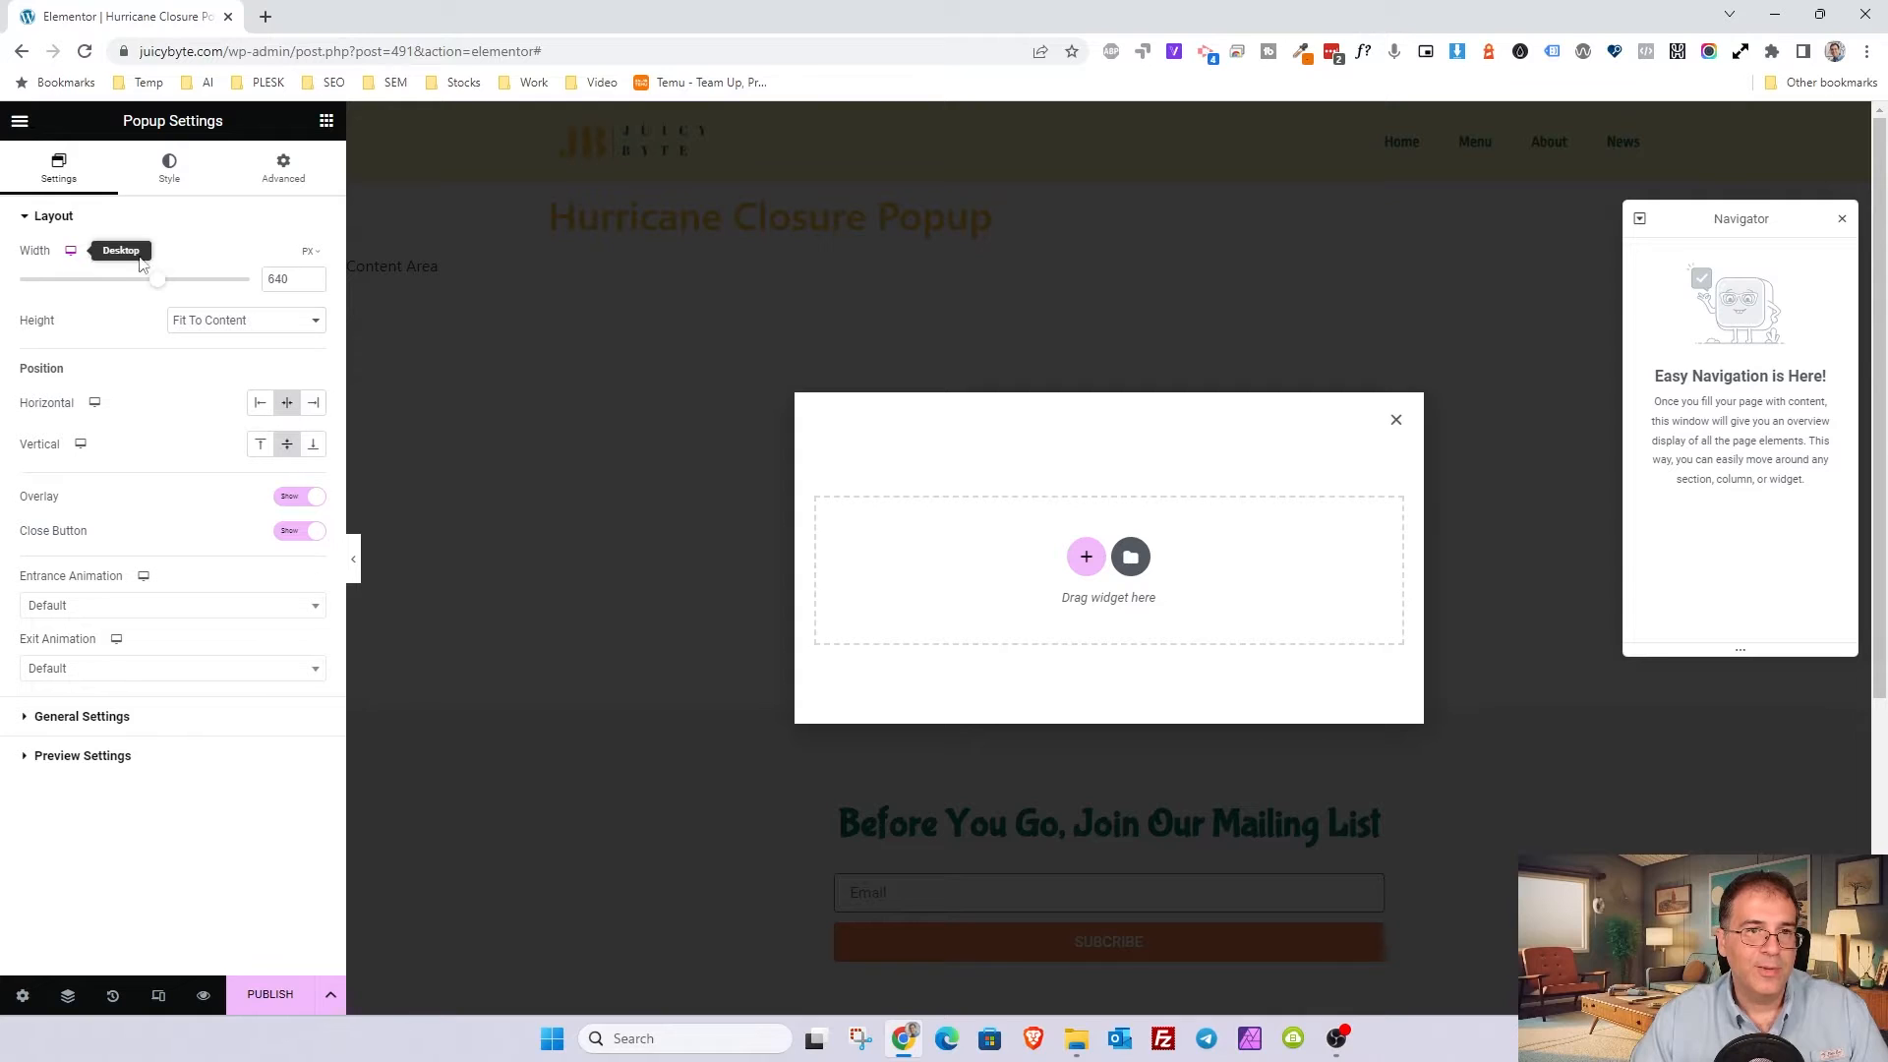
{"action": "mouse_move", "coordinate": [71, 253]}
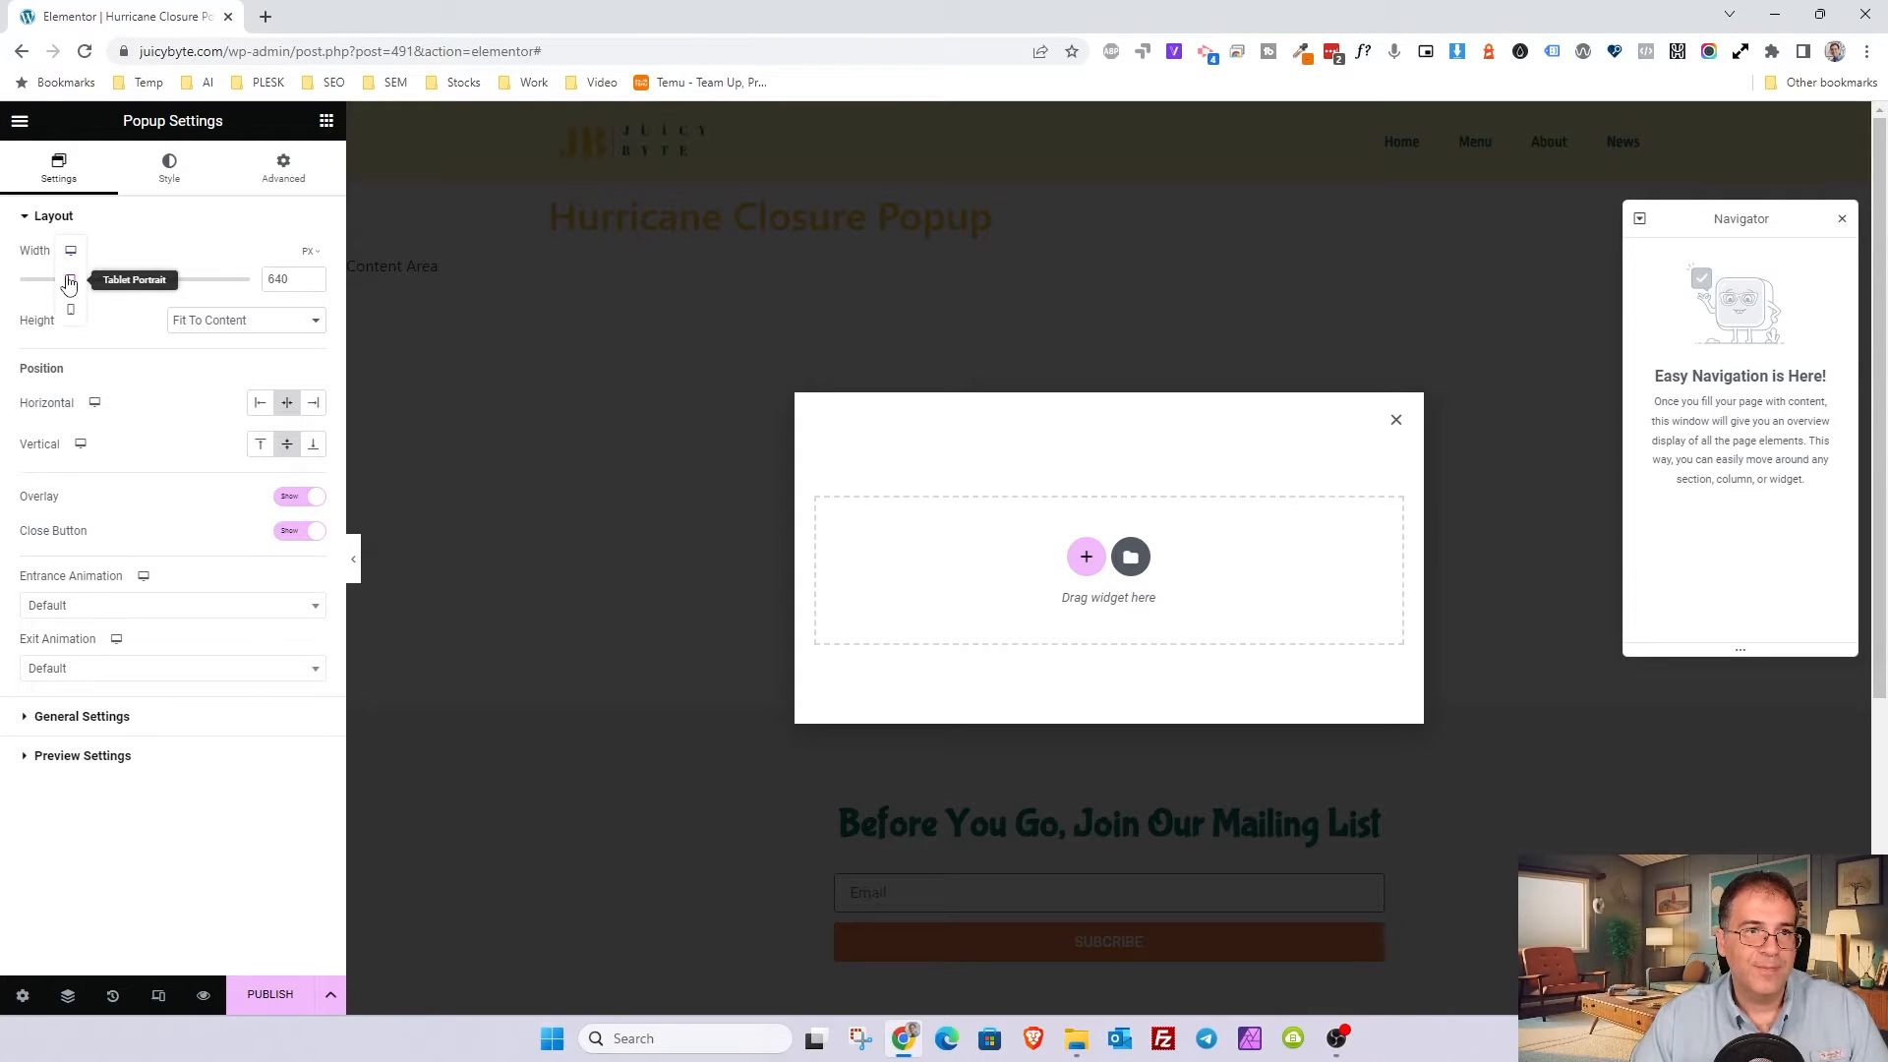
{"action": "left_click", "coordinate": [196, 227]}
{"action": "left_click", "coordinate": [54, 218]}
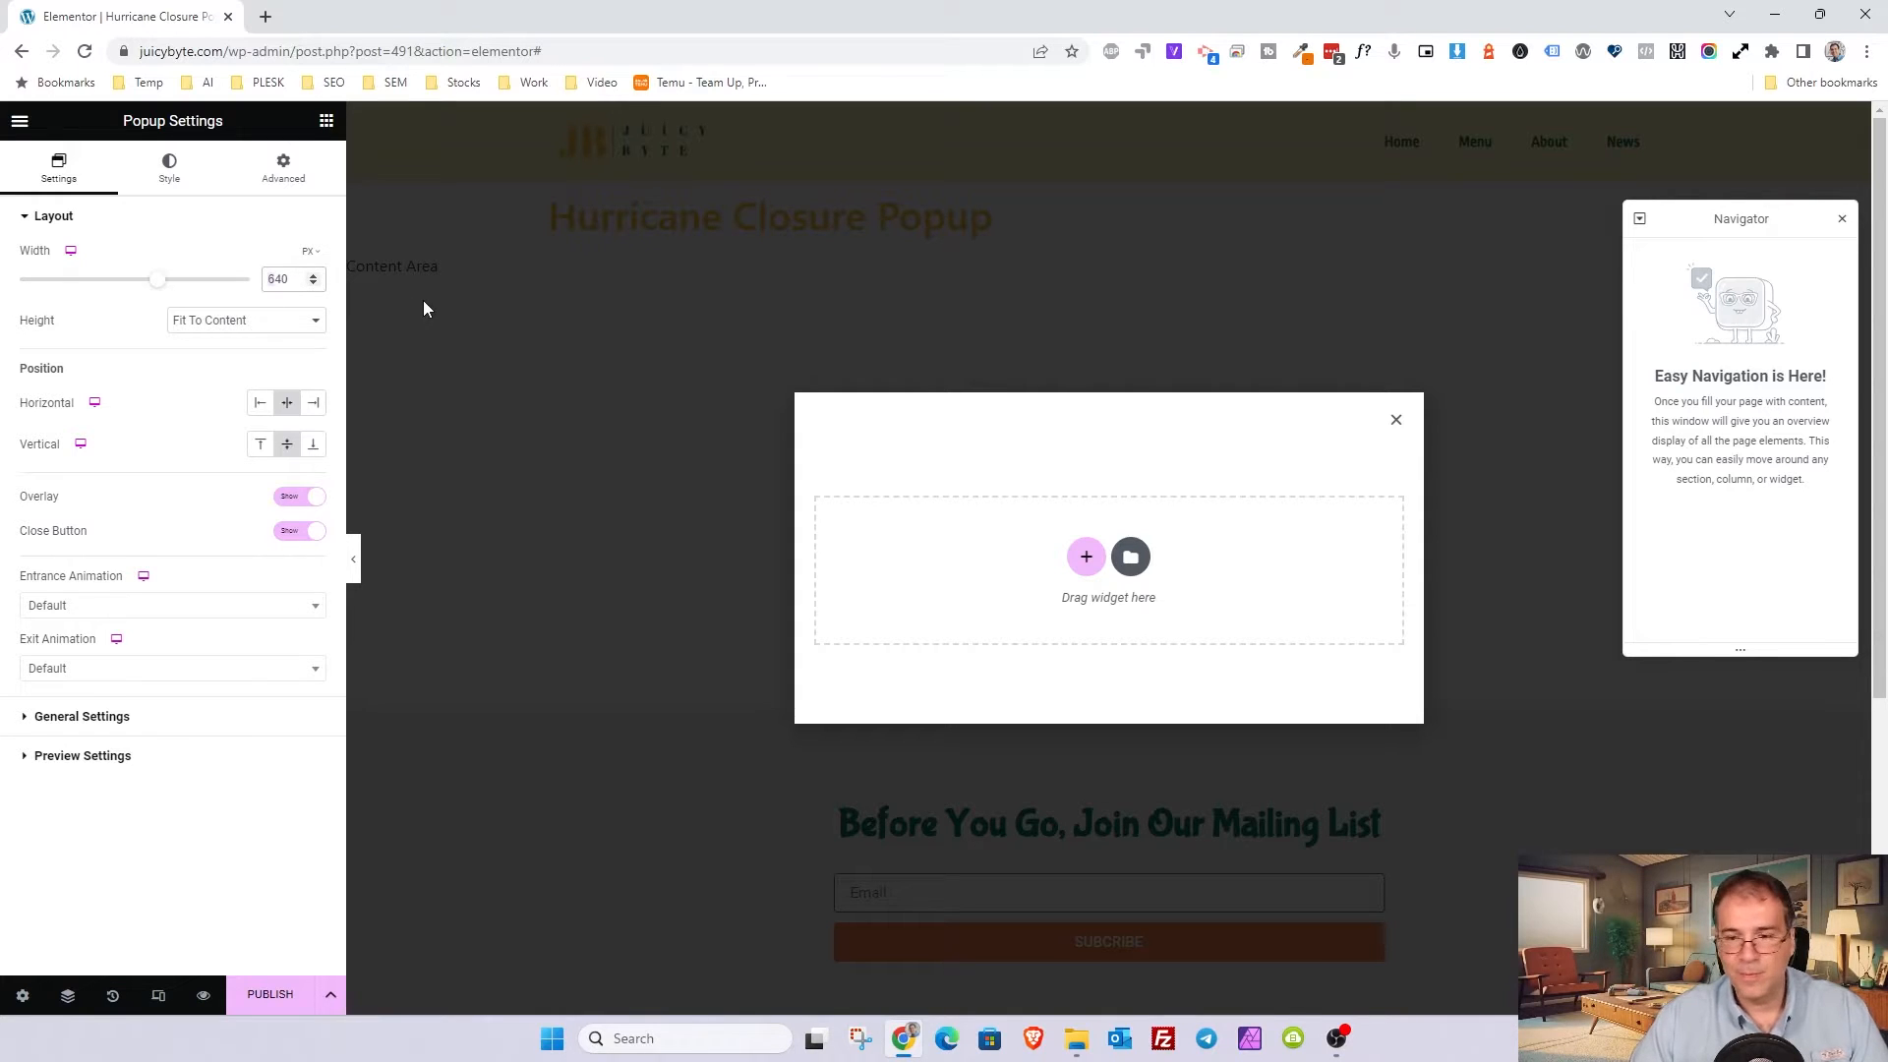
{"action": "key", "text": "BackSpace"}
{"action": "type", "text": "7"}
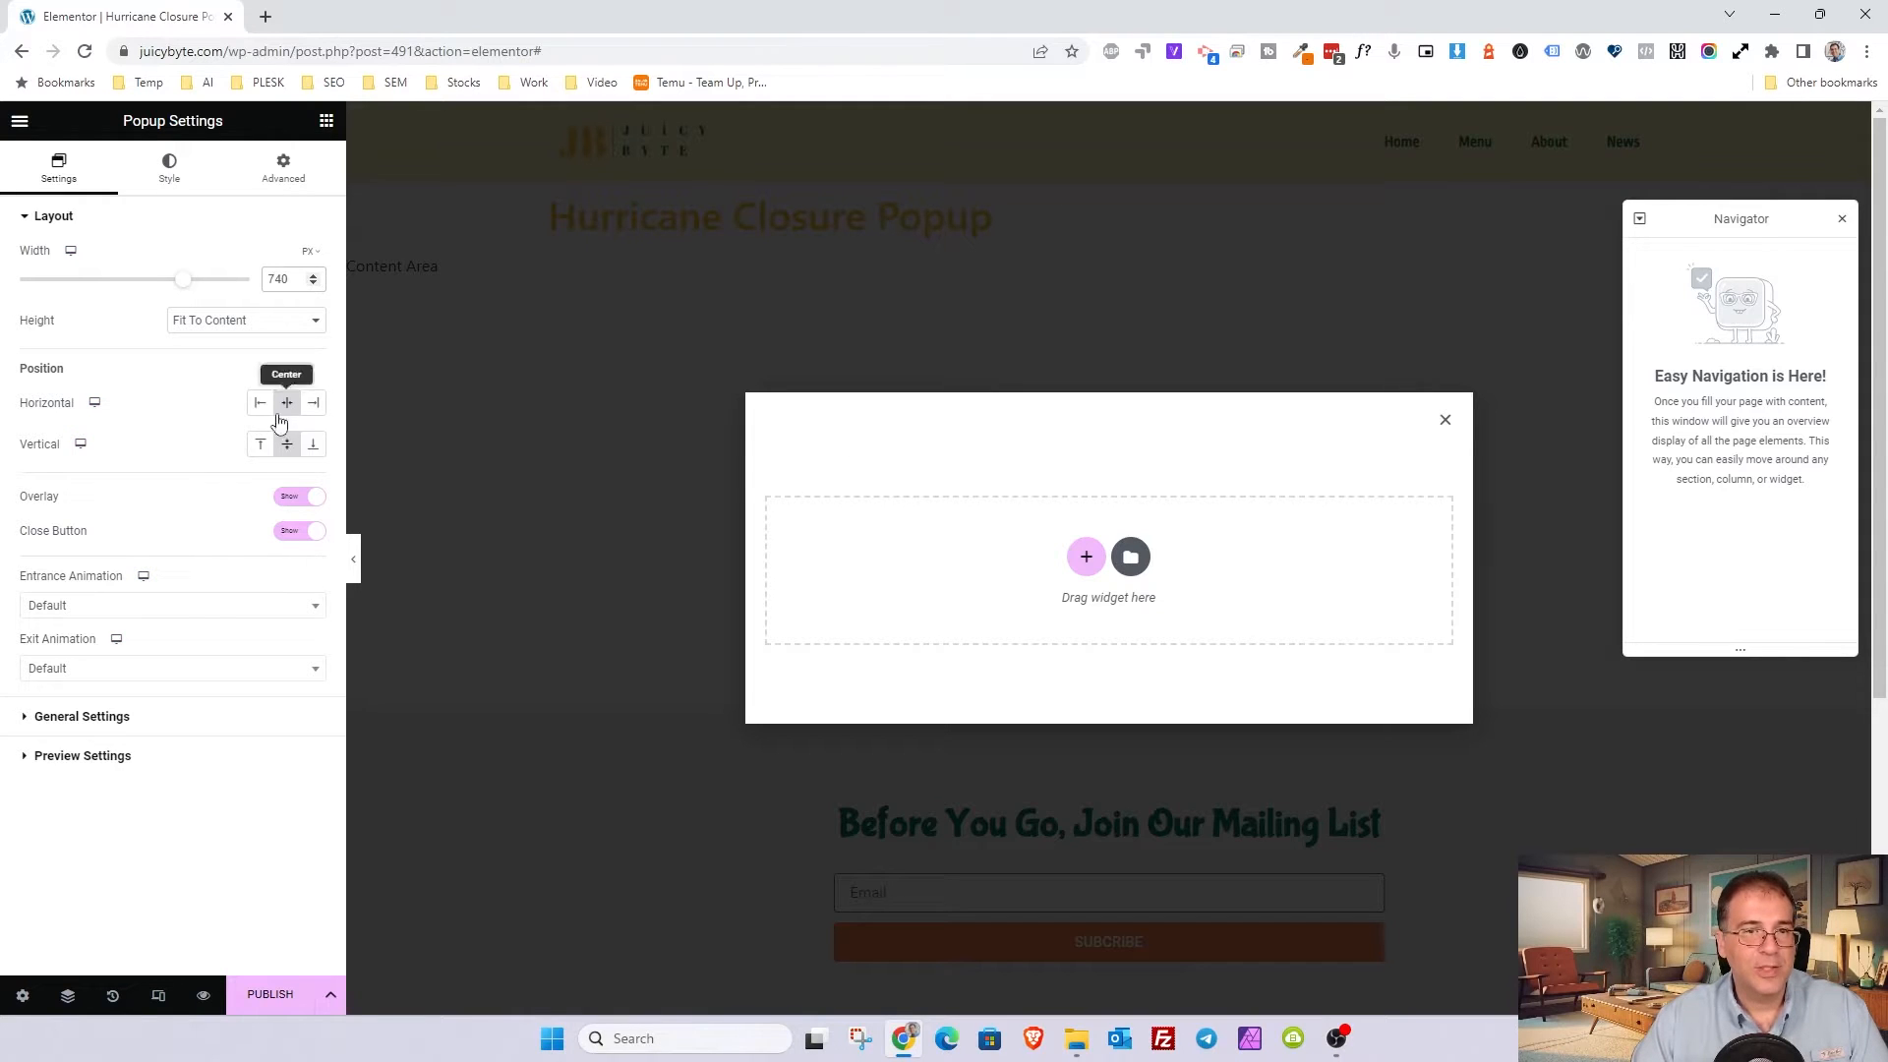
Step: Try the Fit To Screen height on the popup and return it to Fit To Content
{"action": "left_click", "coordinate": [212, 320]}
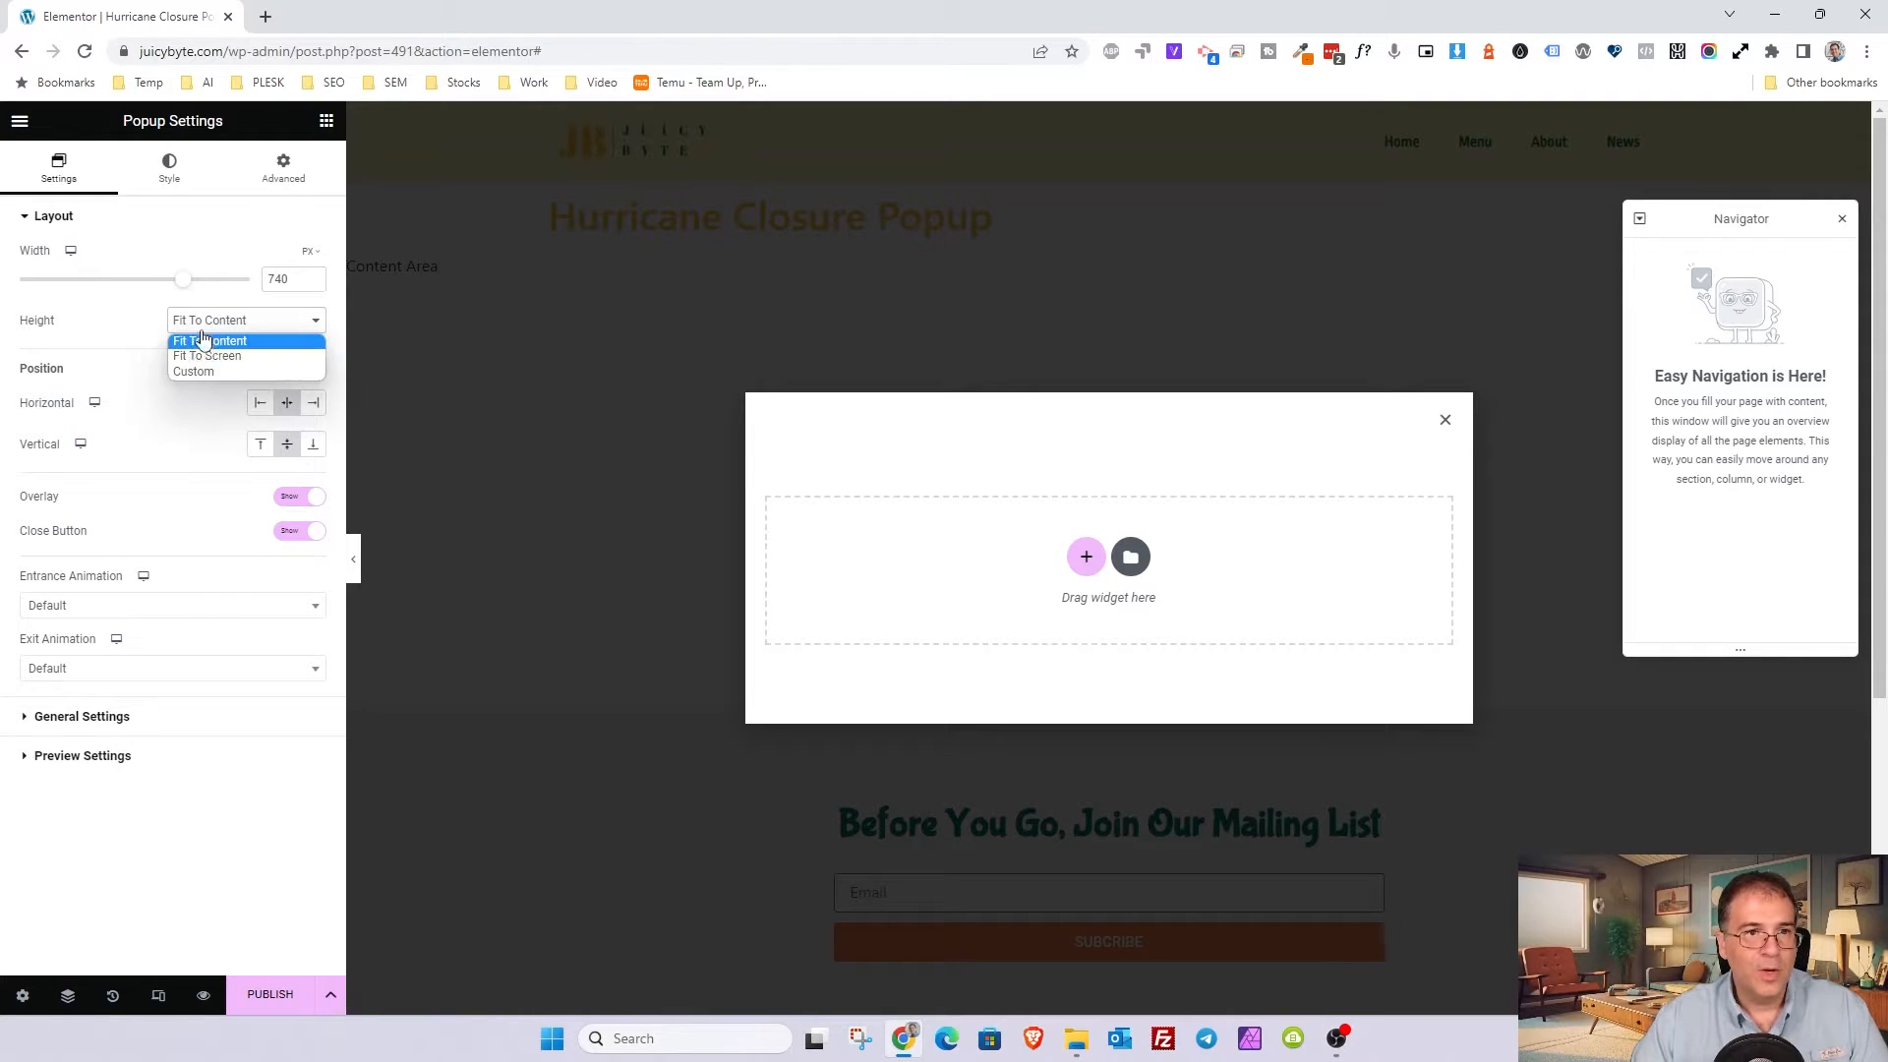
{"action": "left_click", "coordinate": [221, 358]}
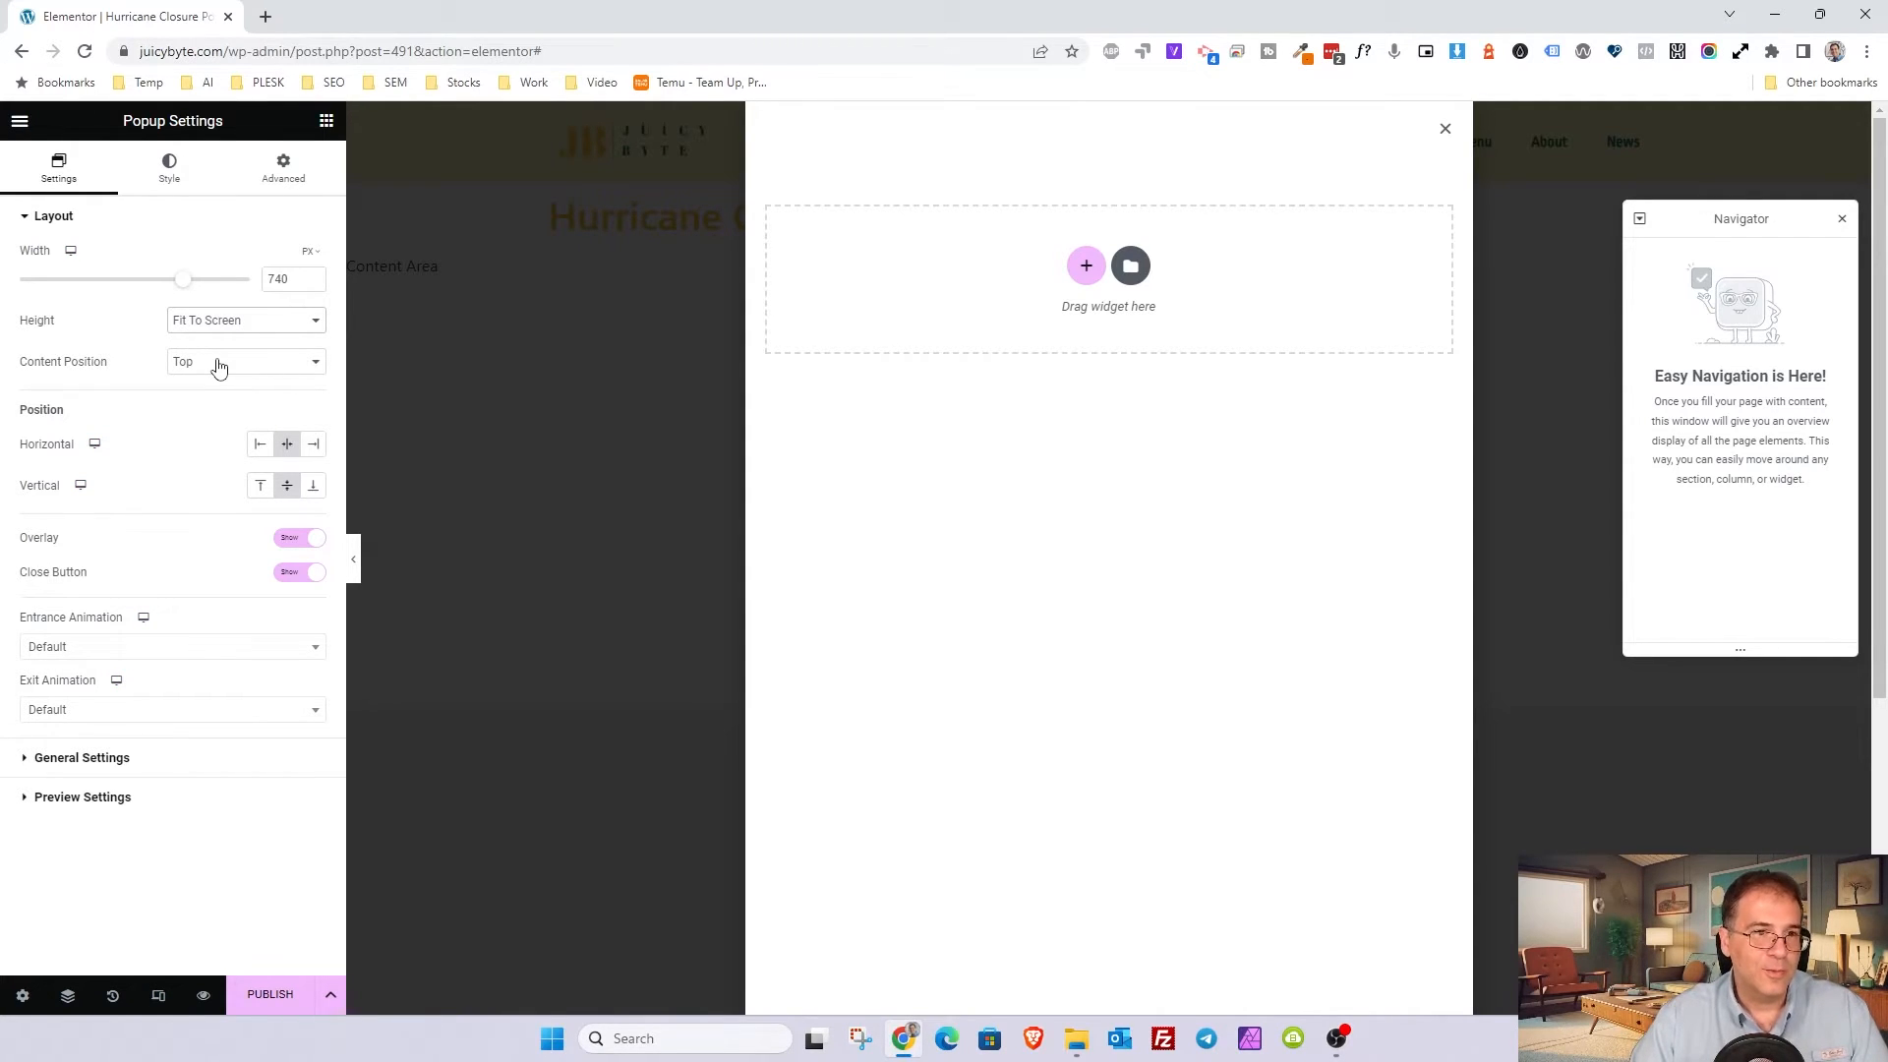
{"action": "left_click", "coordinate": [218, 324]}
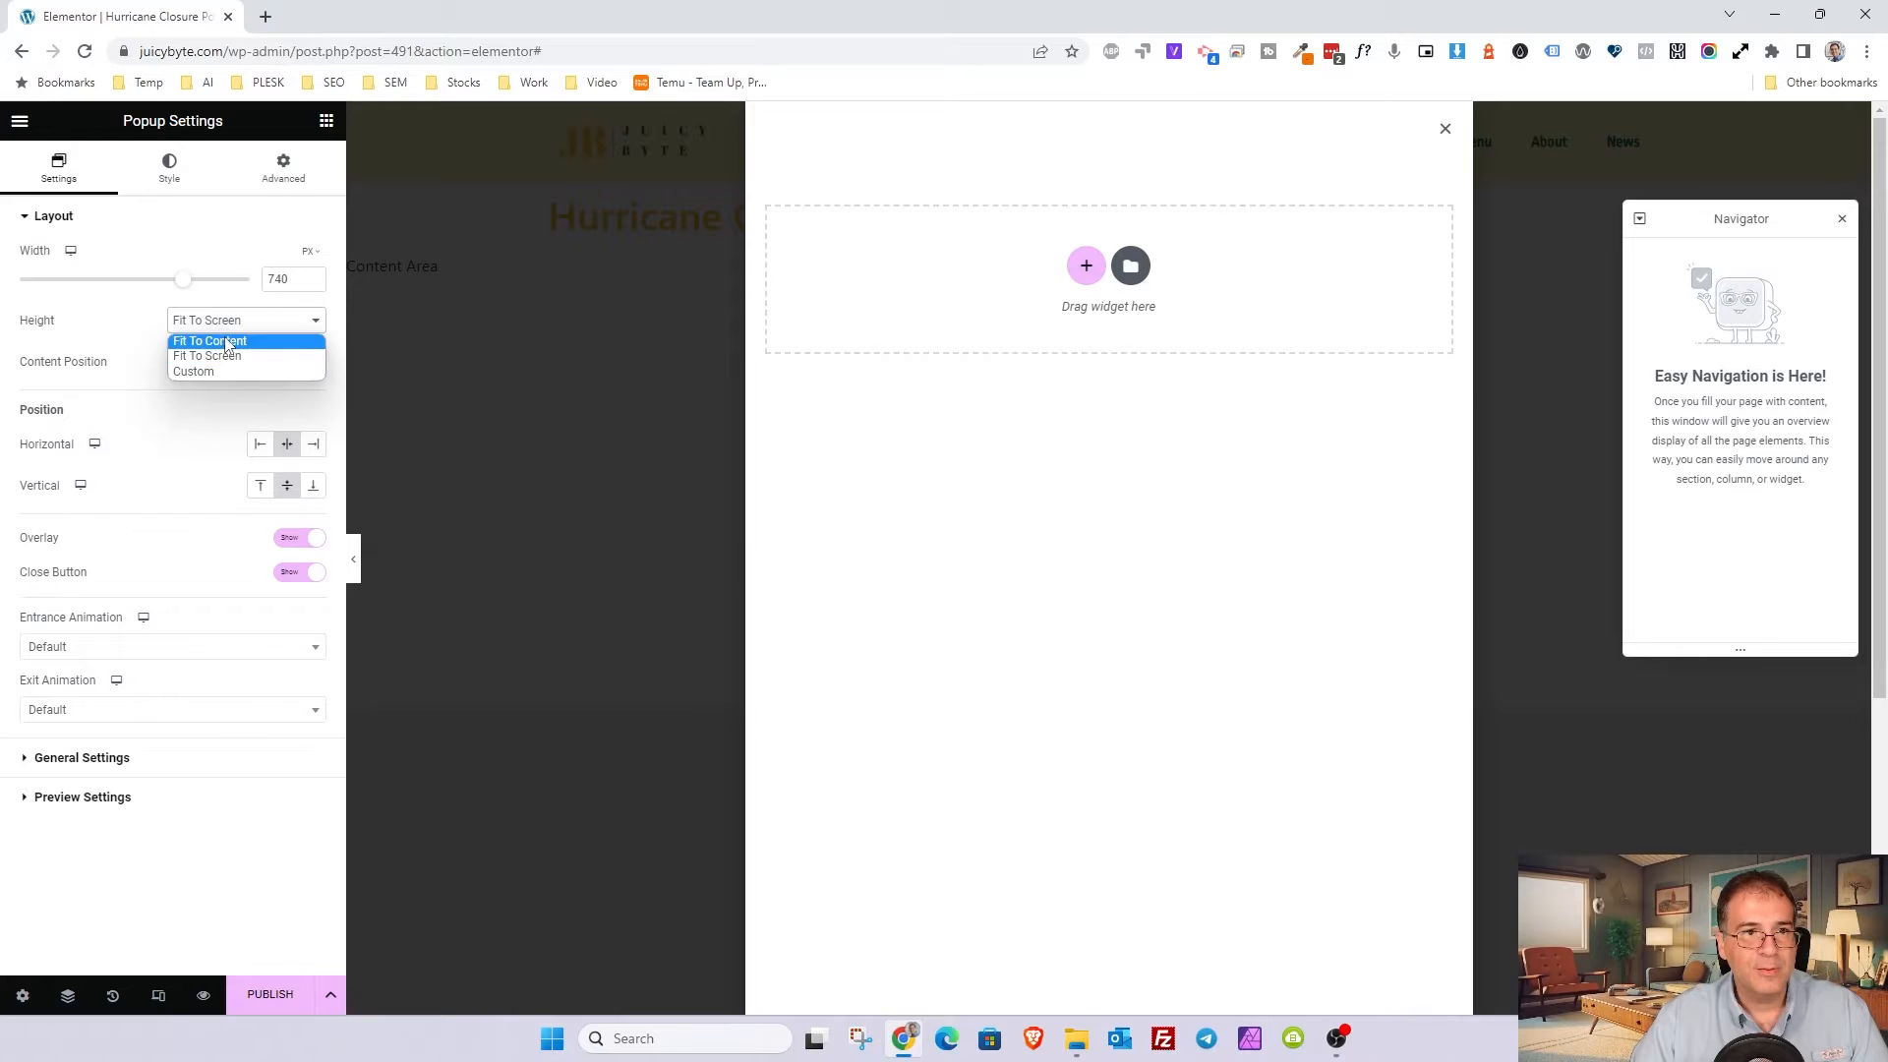
{"action": "left_click", "coordinate": [226, 335]}
Step: Try the Center, Bottom and Top content positions with Fit To Screen height, and restore the Fit To Content height
{"action": "left_click", "coordinate": [257, 324]}
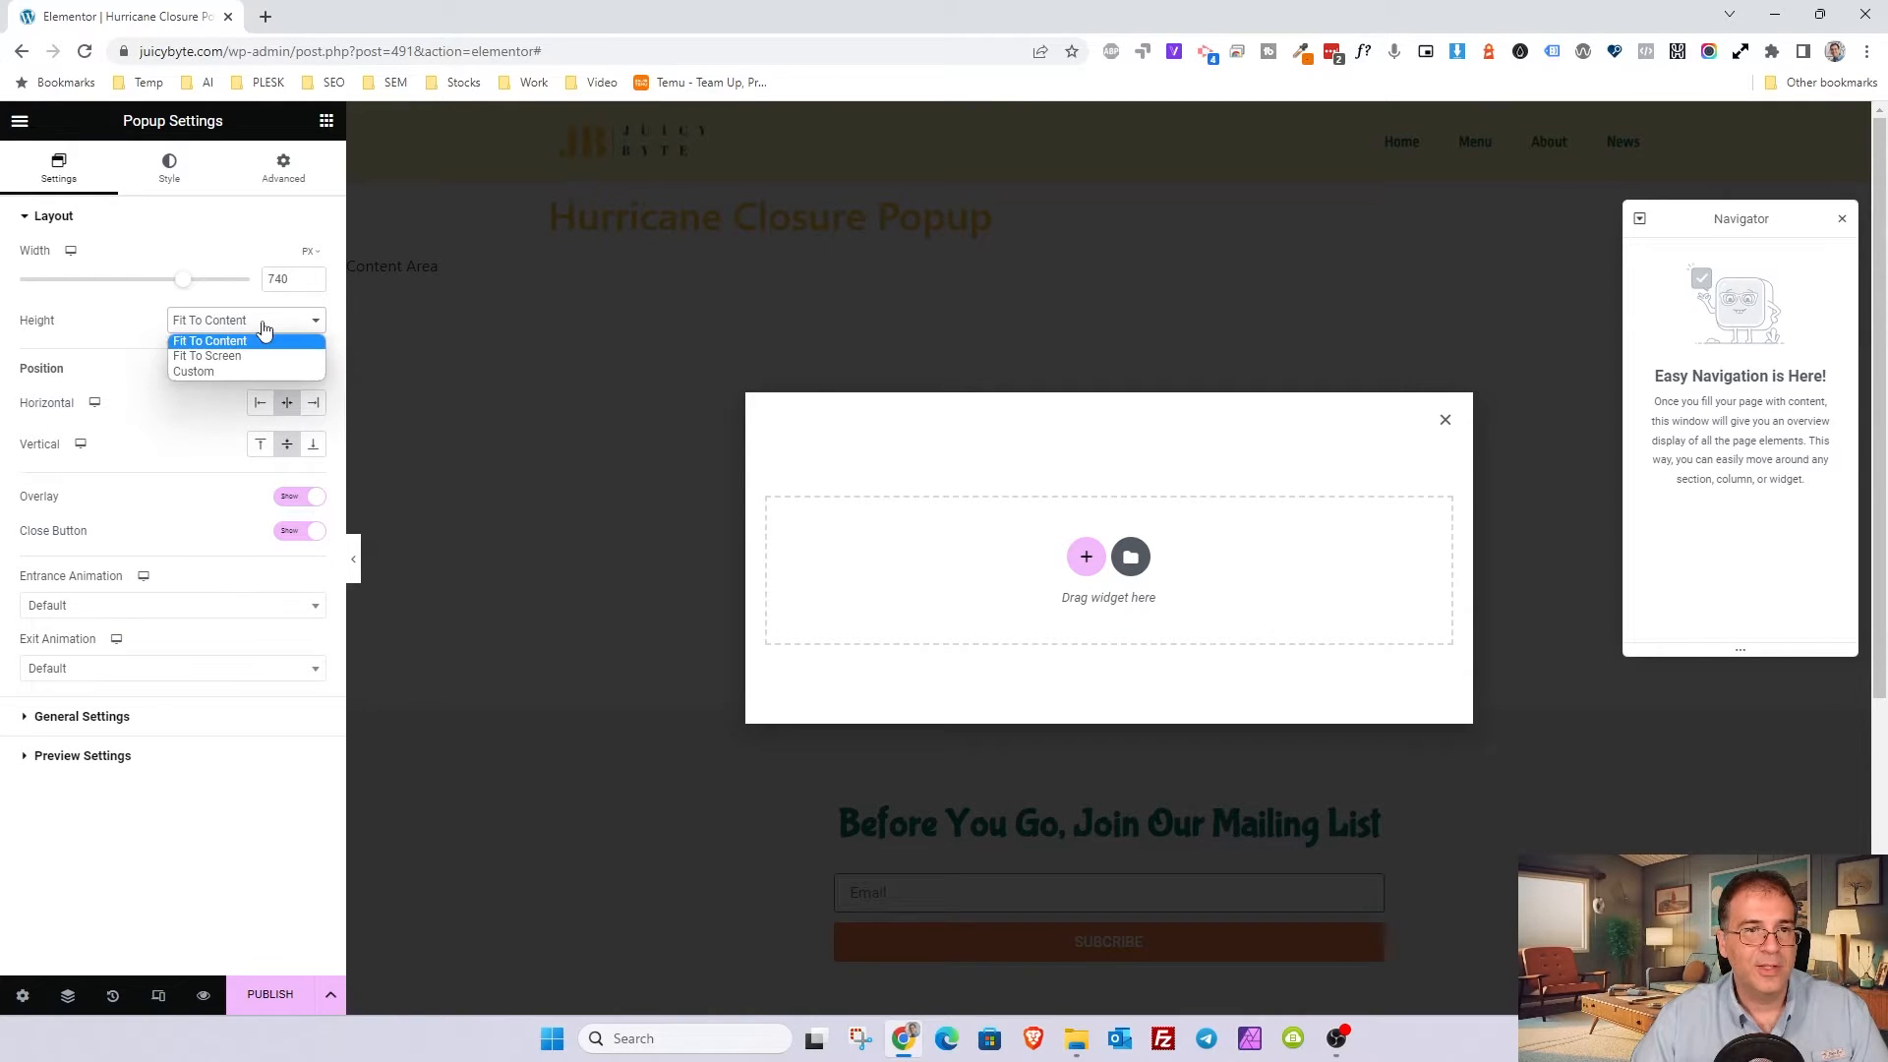
{"action": "left_click", "coordinate": [222, 353]}
{"action": "left_click", "coordinate": [227, 361]}
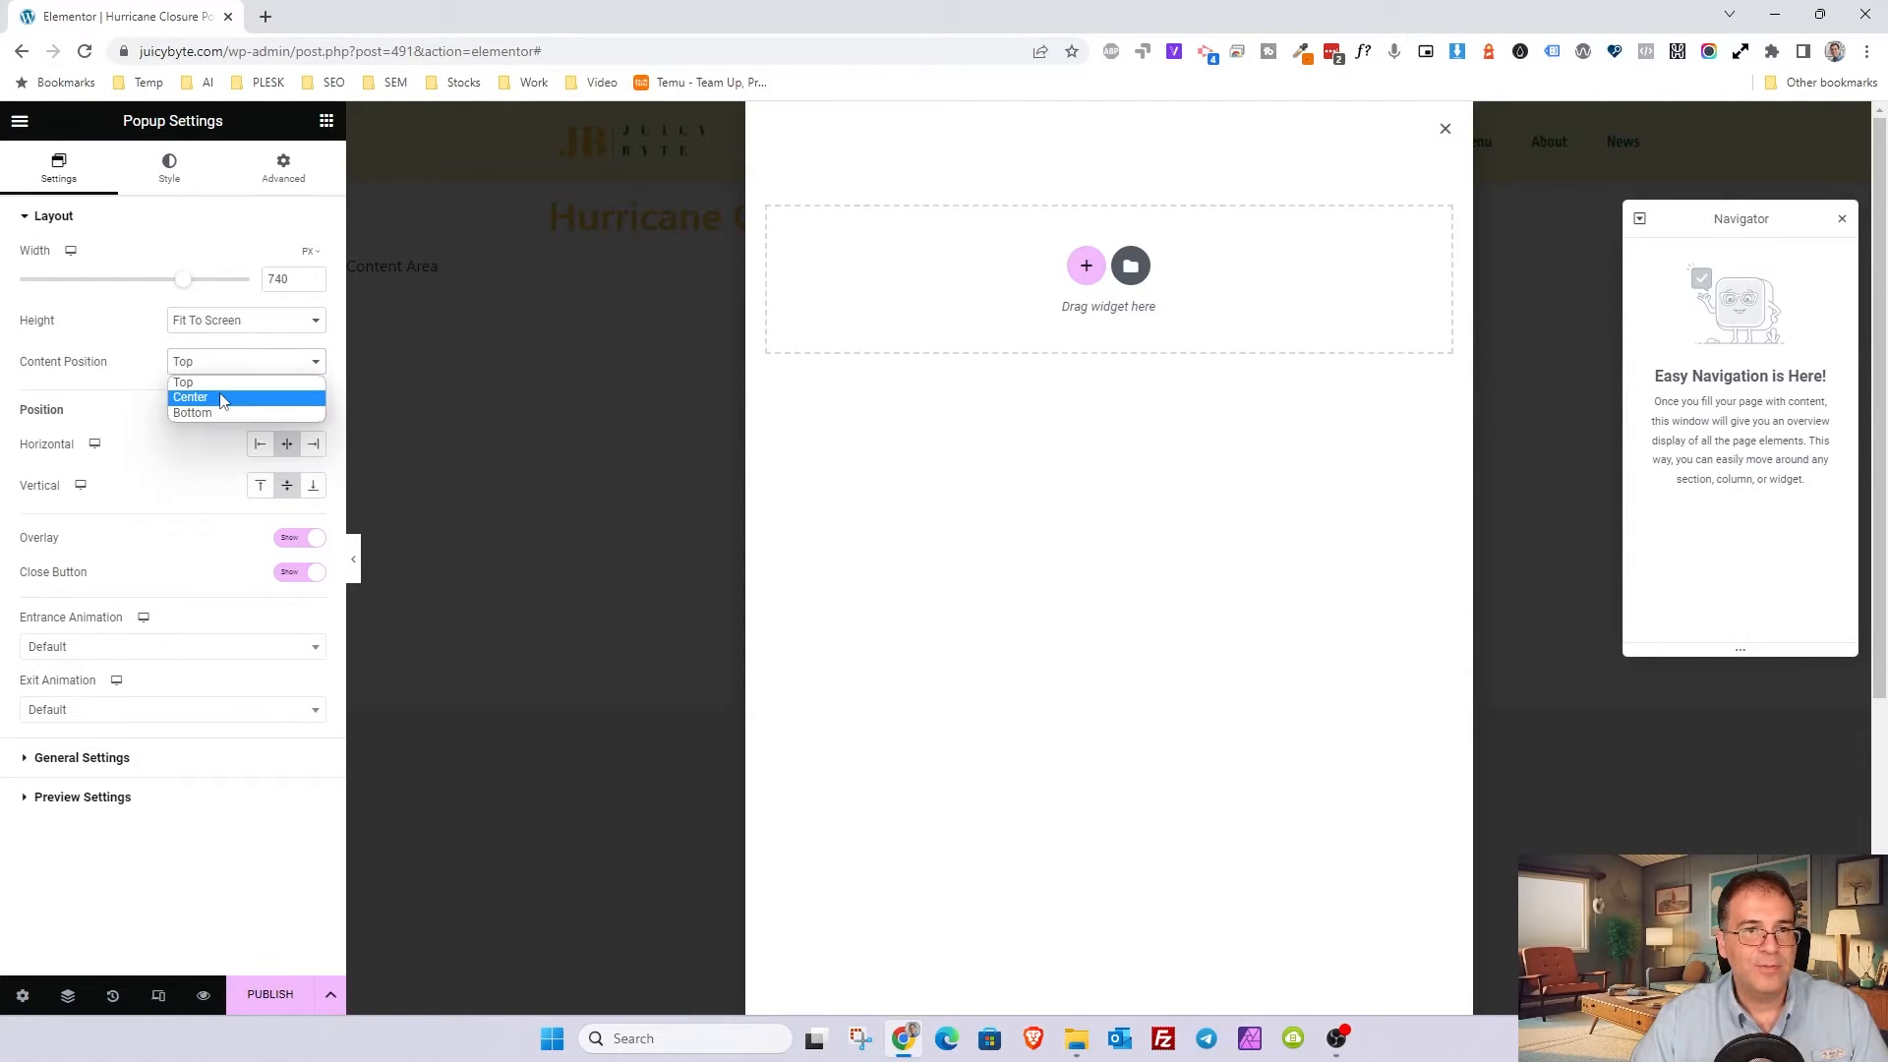
{"action": "left_click", "coordinate": [224, 394]}
{"action": "left_click", "coordinate": [204, 374]}
{"action": "left_click", "coordinate": [211, 412]}
{"action": "left_click", "coordinate": [205, 361]}
{"action": "left_click", "coordinate": [197, 382]}
{"action": "left_click", "coordinate": [236, 324]}
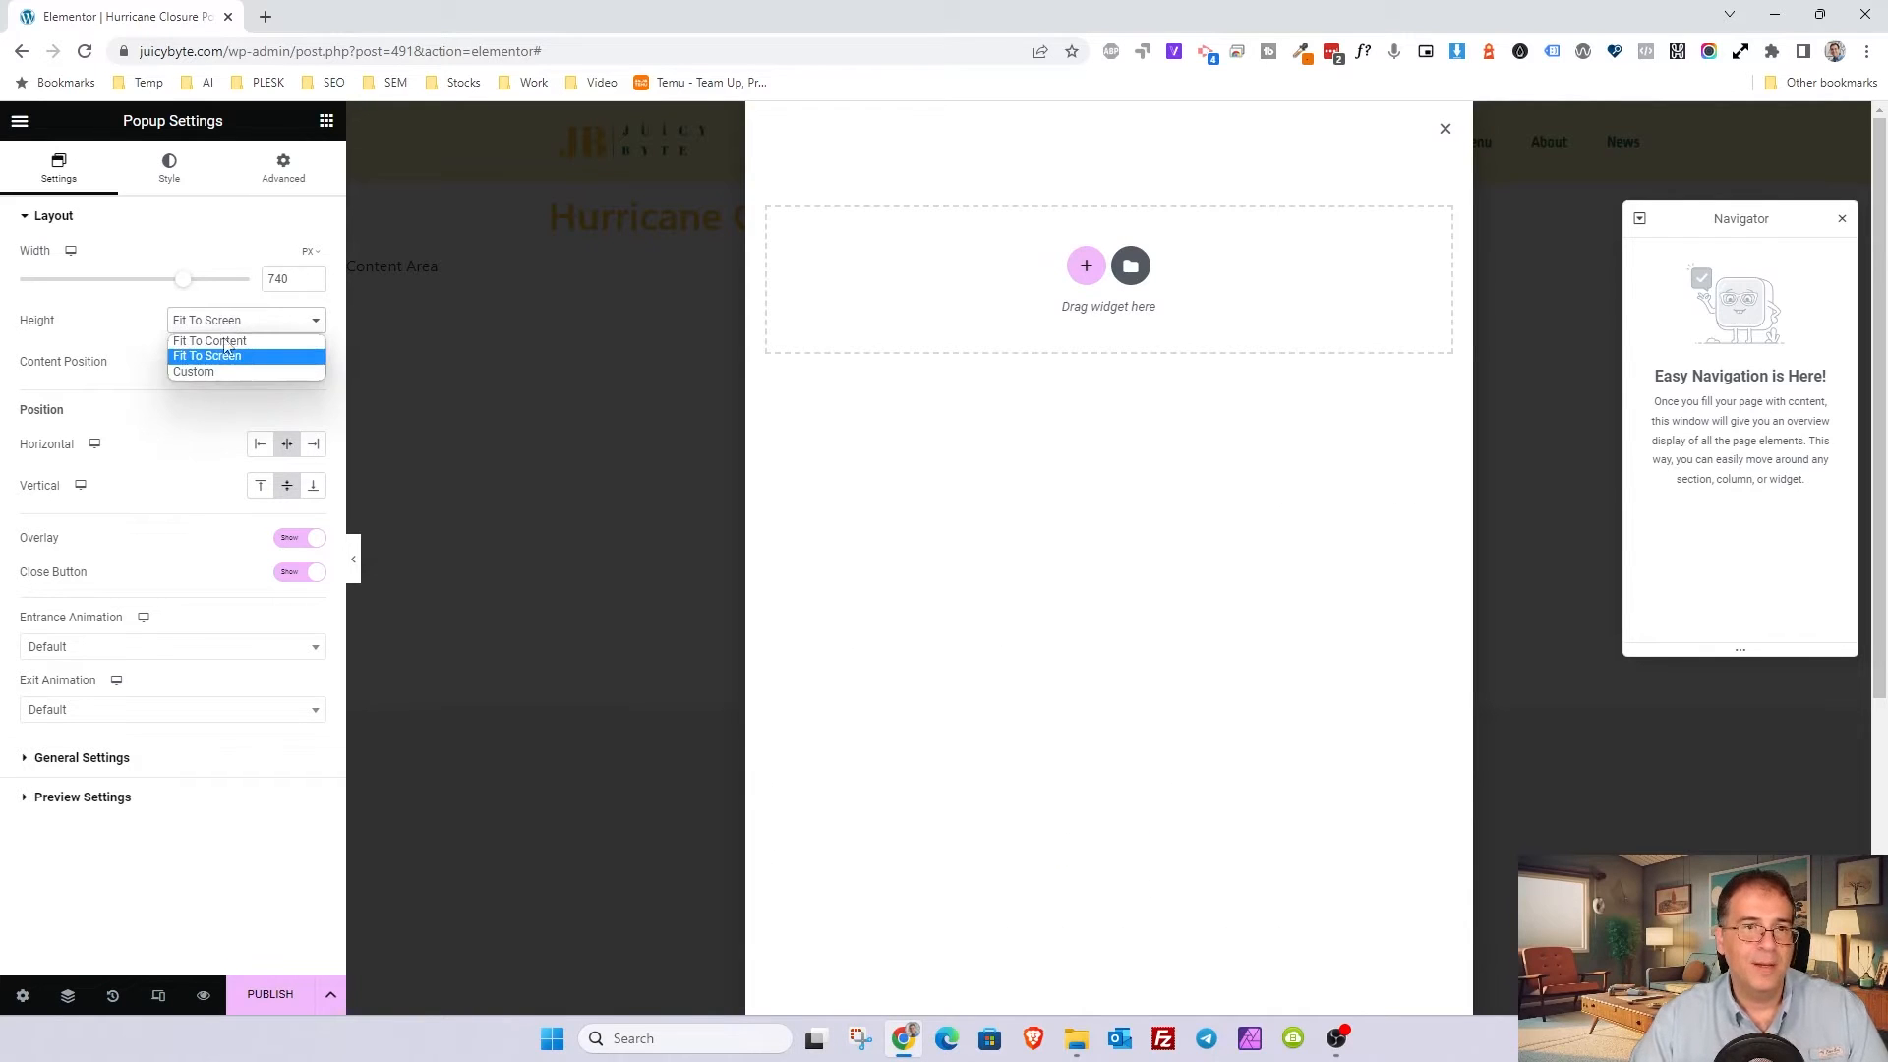
{"action": "left_click", "coordinate": [210, 341]}
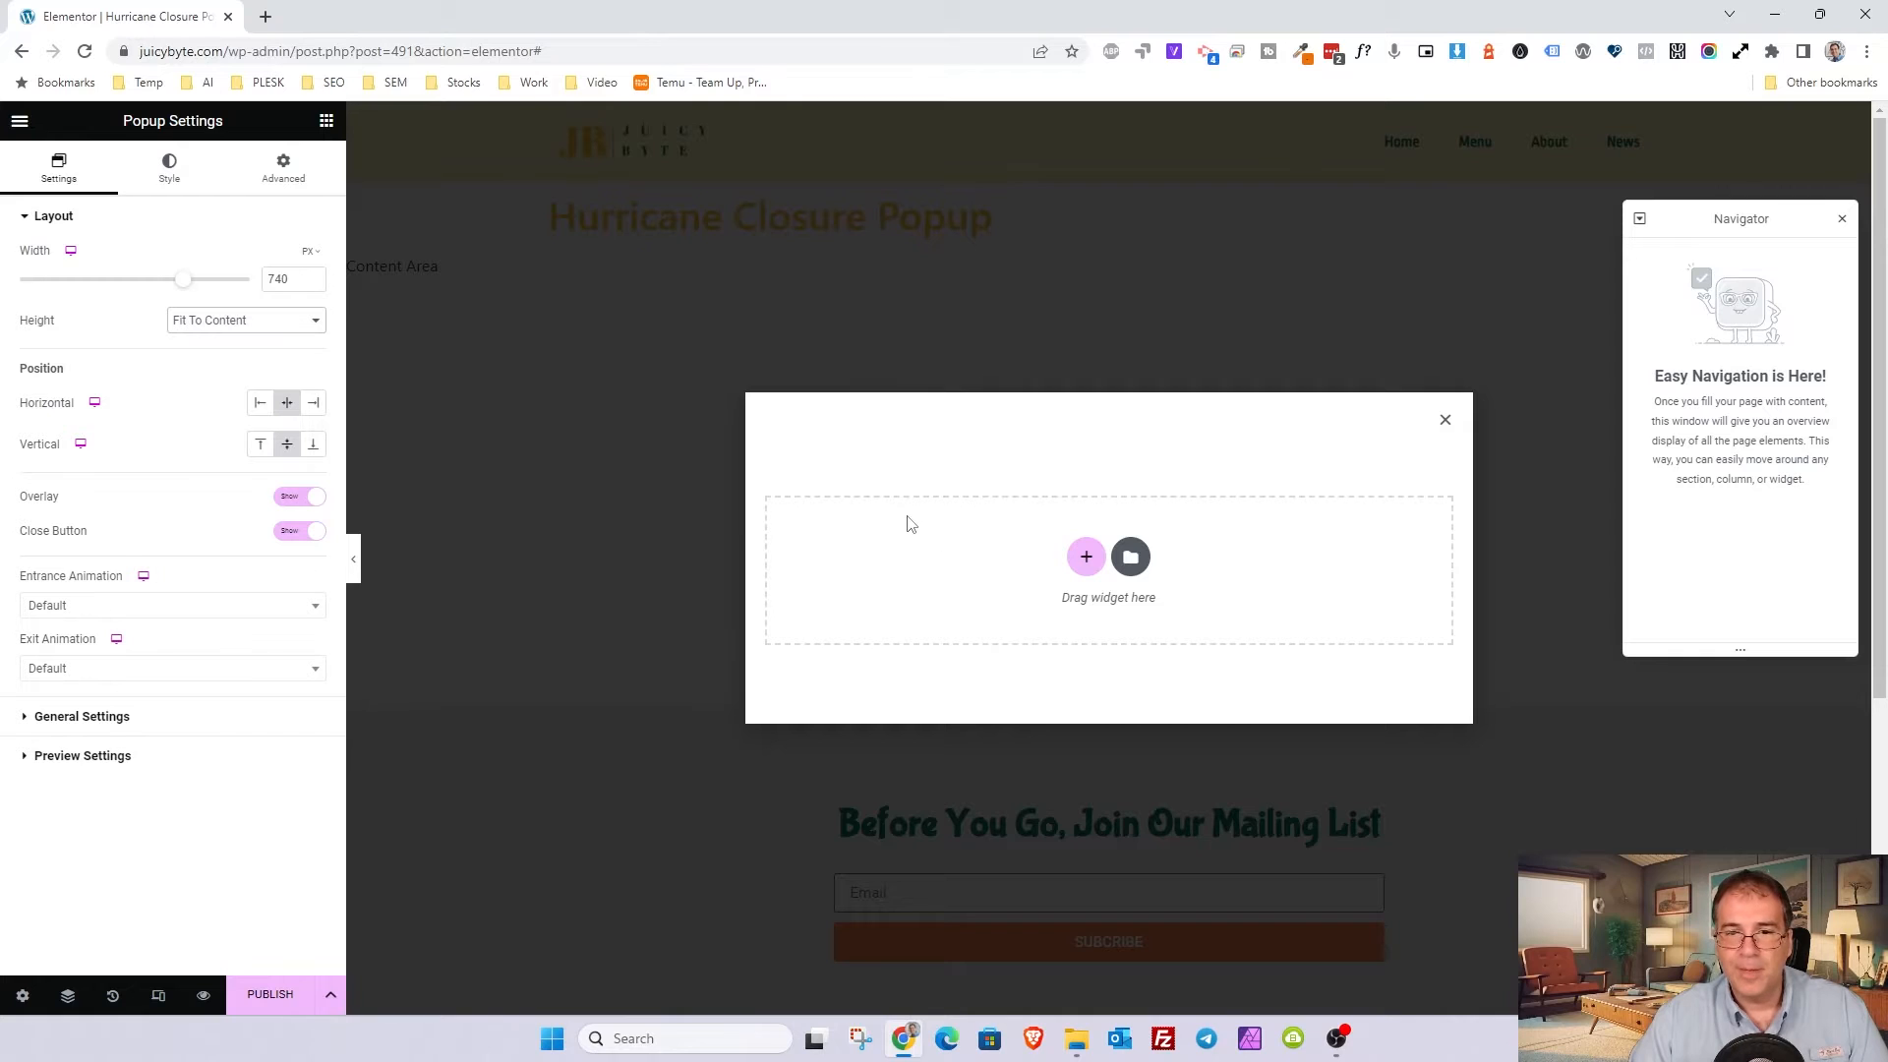
Step: Try the popup at the right, left and bottom of the page, returning its horizontal and vertical positions to center
{"action": "left_click", "coordinate": [313, 403]}
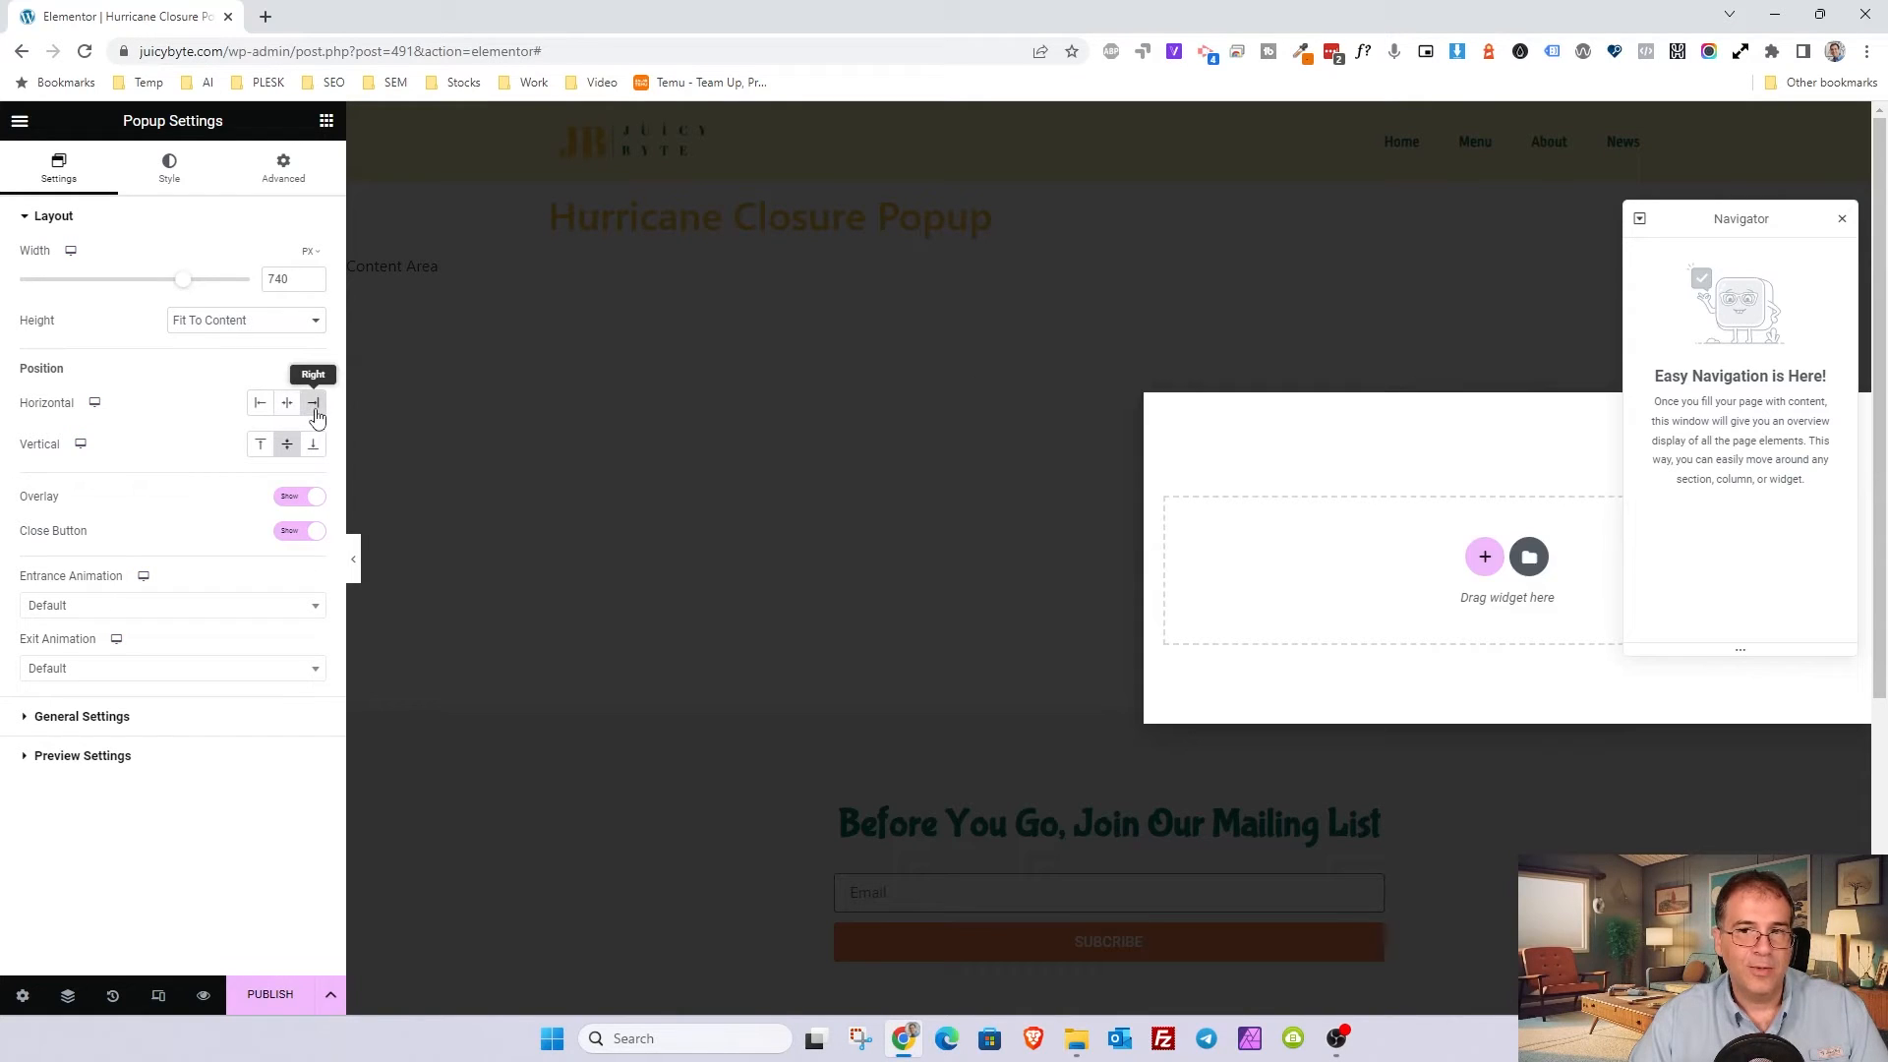
{"action": "left_click", "coordinate": [261, 403]}
{"action": "left_click", "coordinate": [287, 403]}
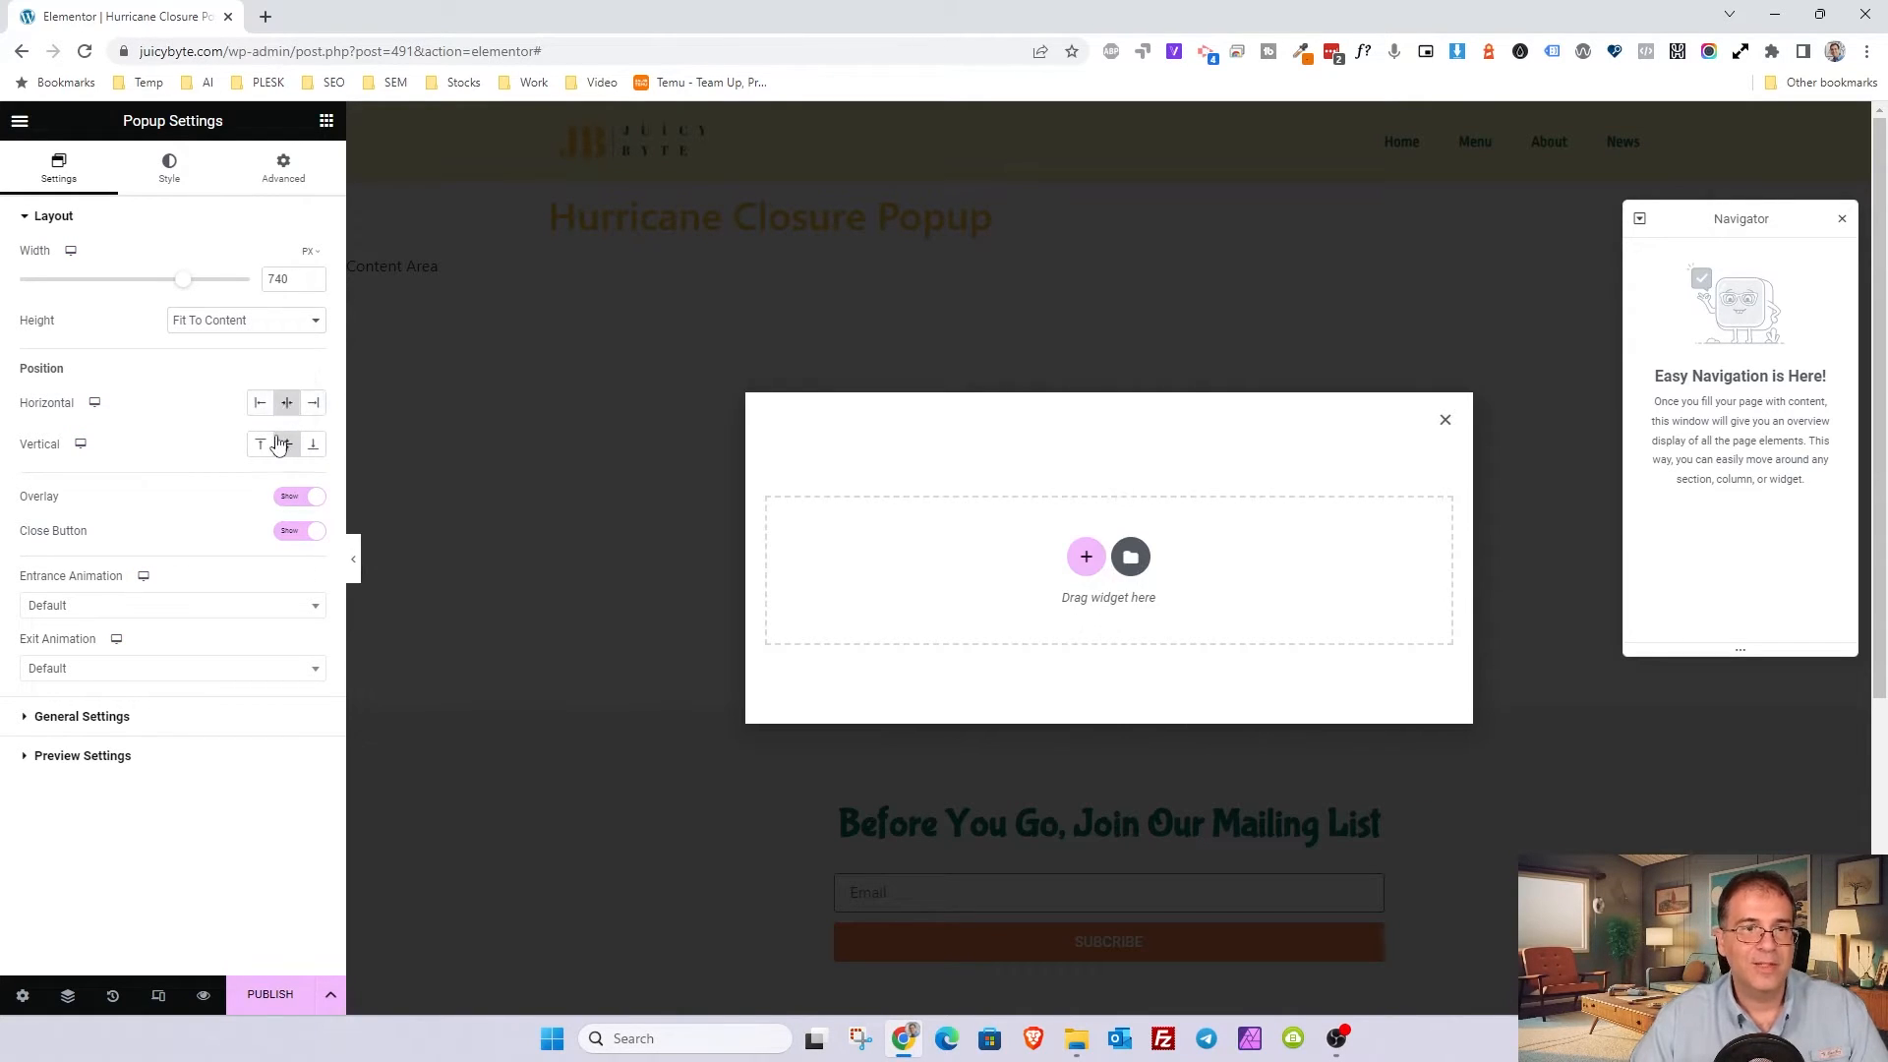
{"action": "left_click", "coordinate": [311, 446]}
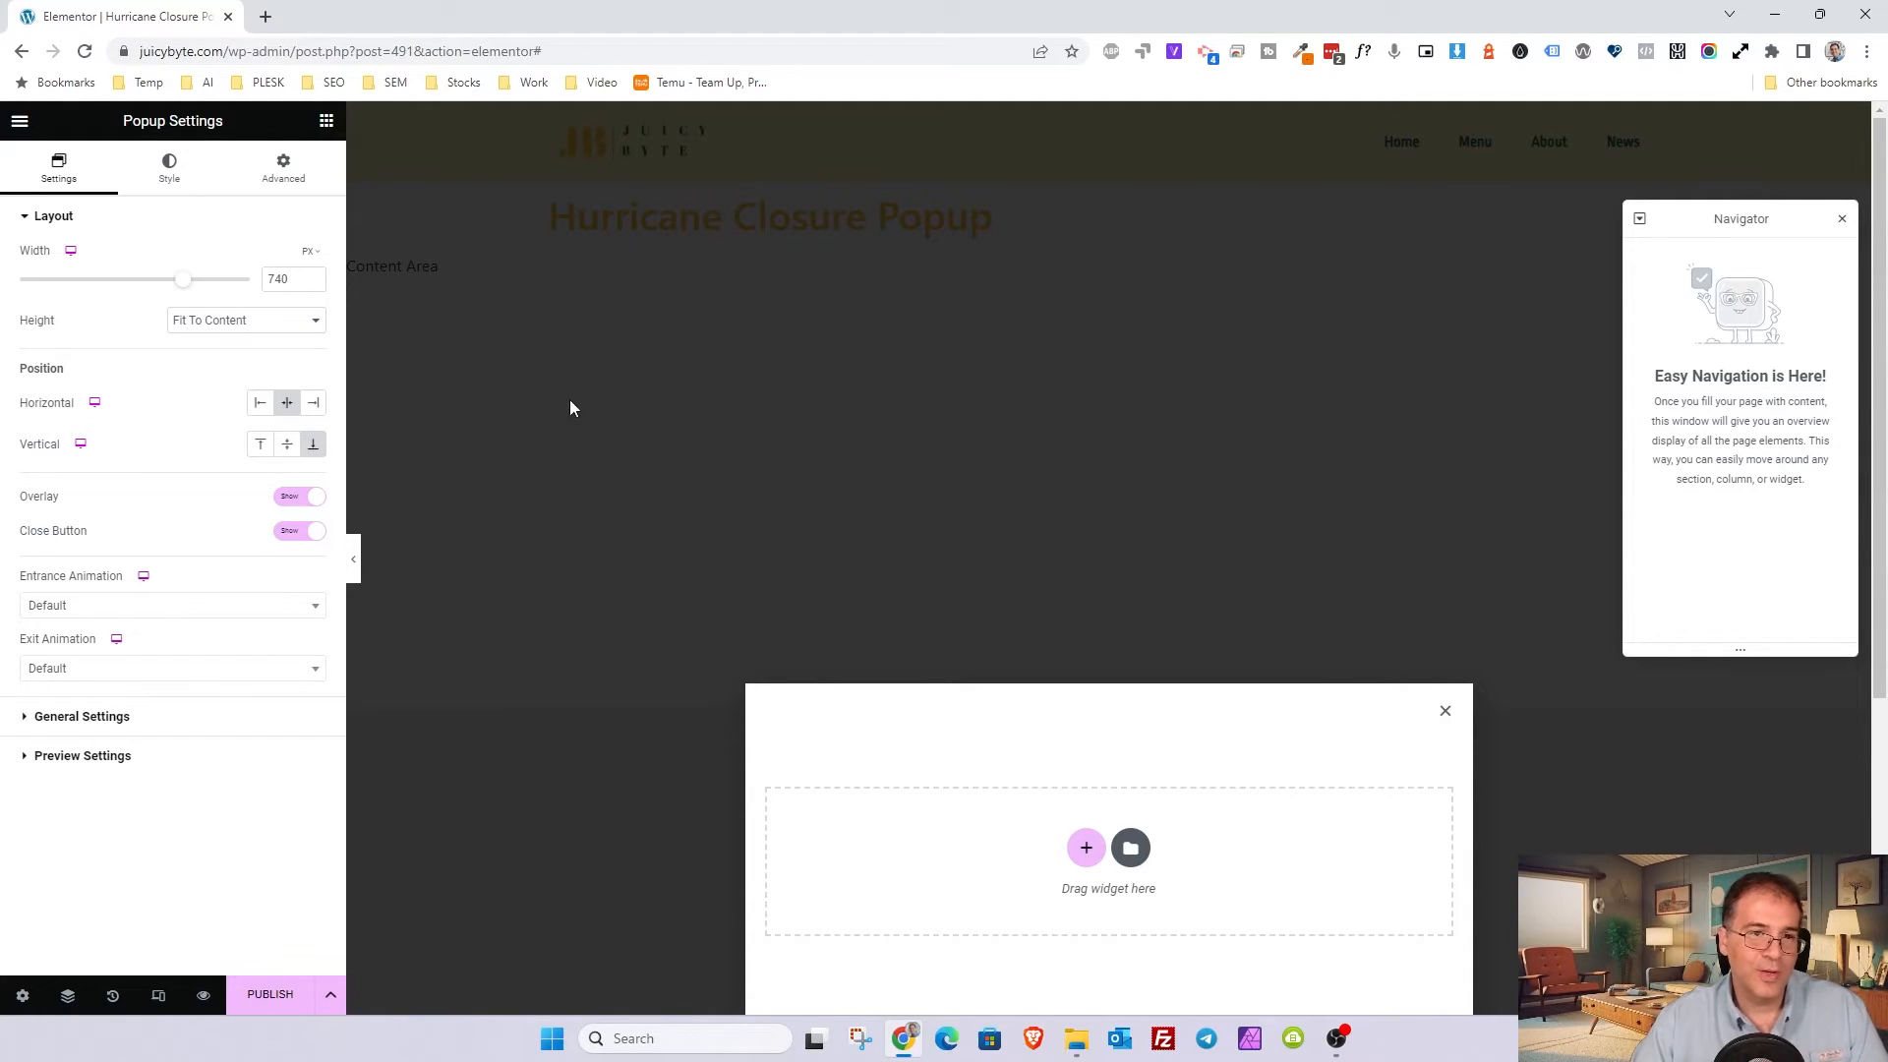
{"action": "left_click", "coordinate": [287, 445]}
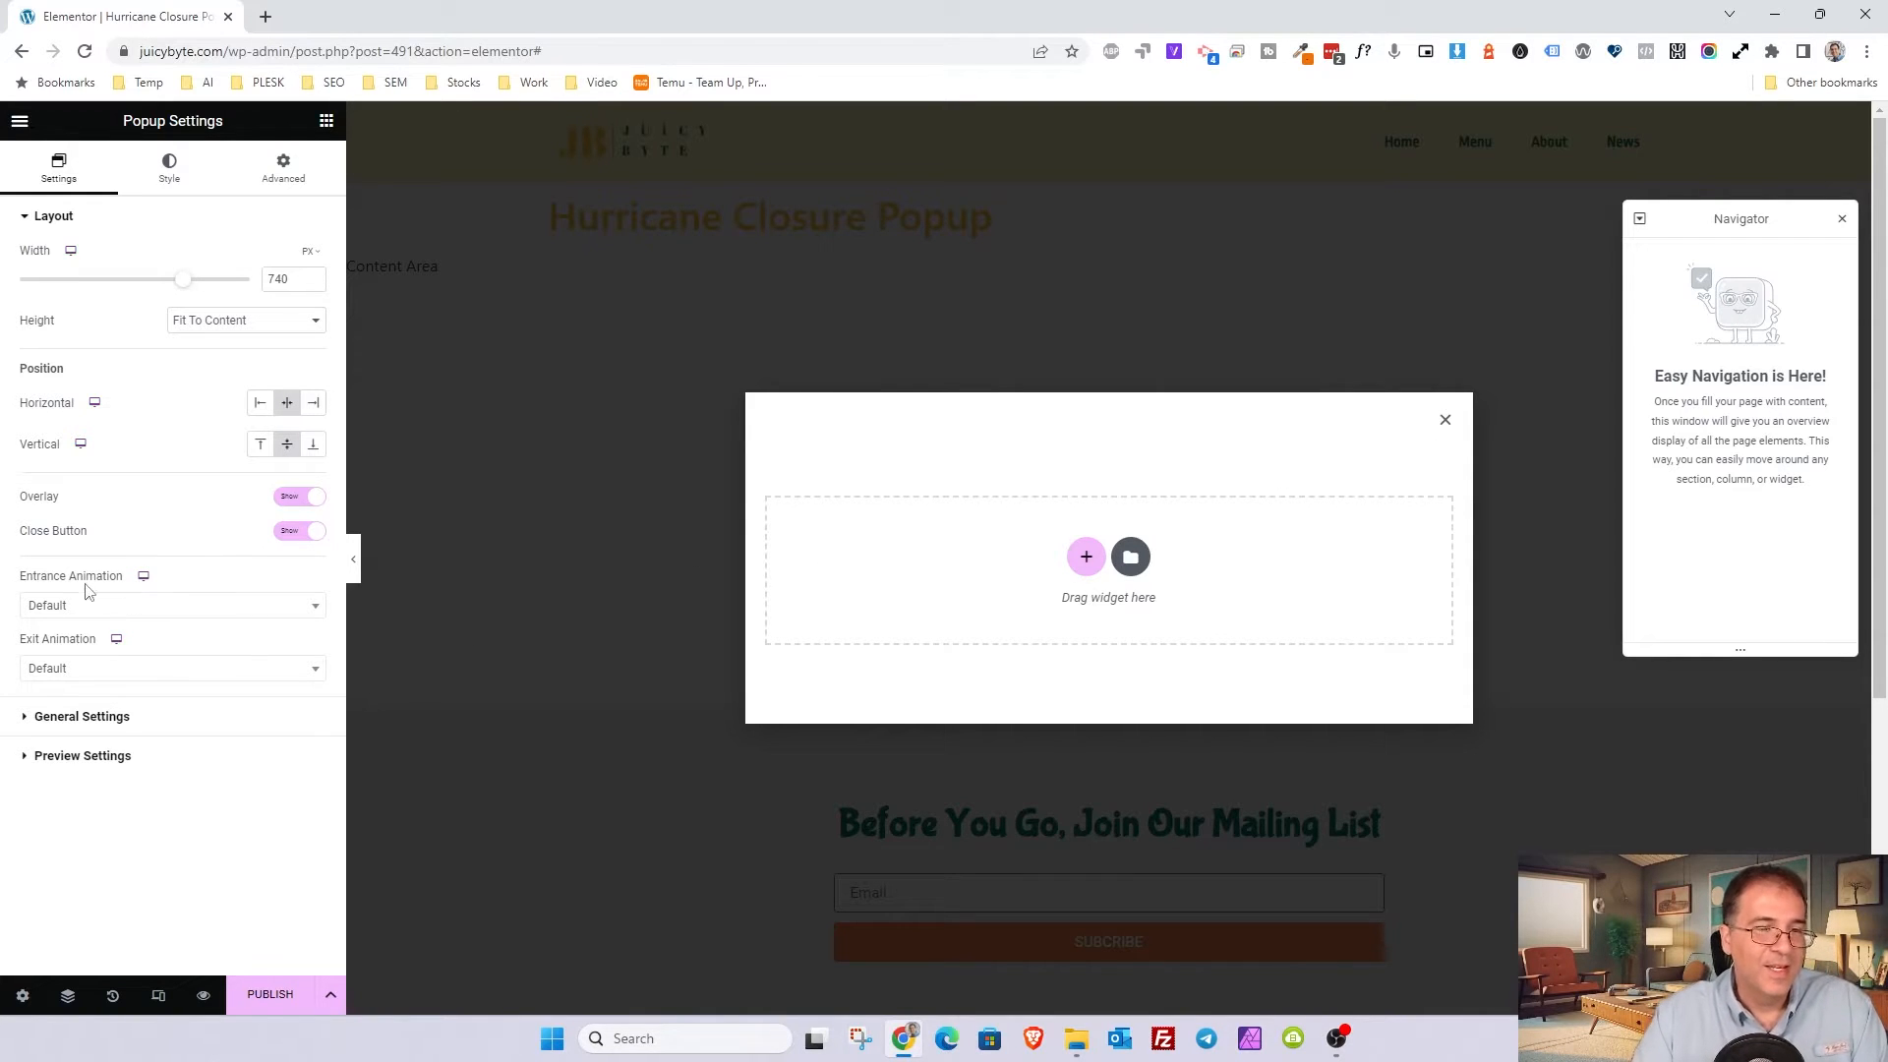
Step: Set the popup's entrance animation to Zoom In and its exit animation to Fade Out
{"action": "left_click", "coordinate": [48, 609]}
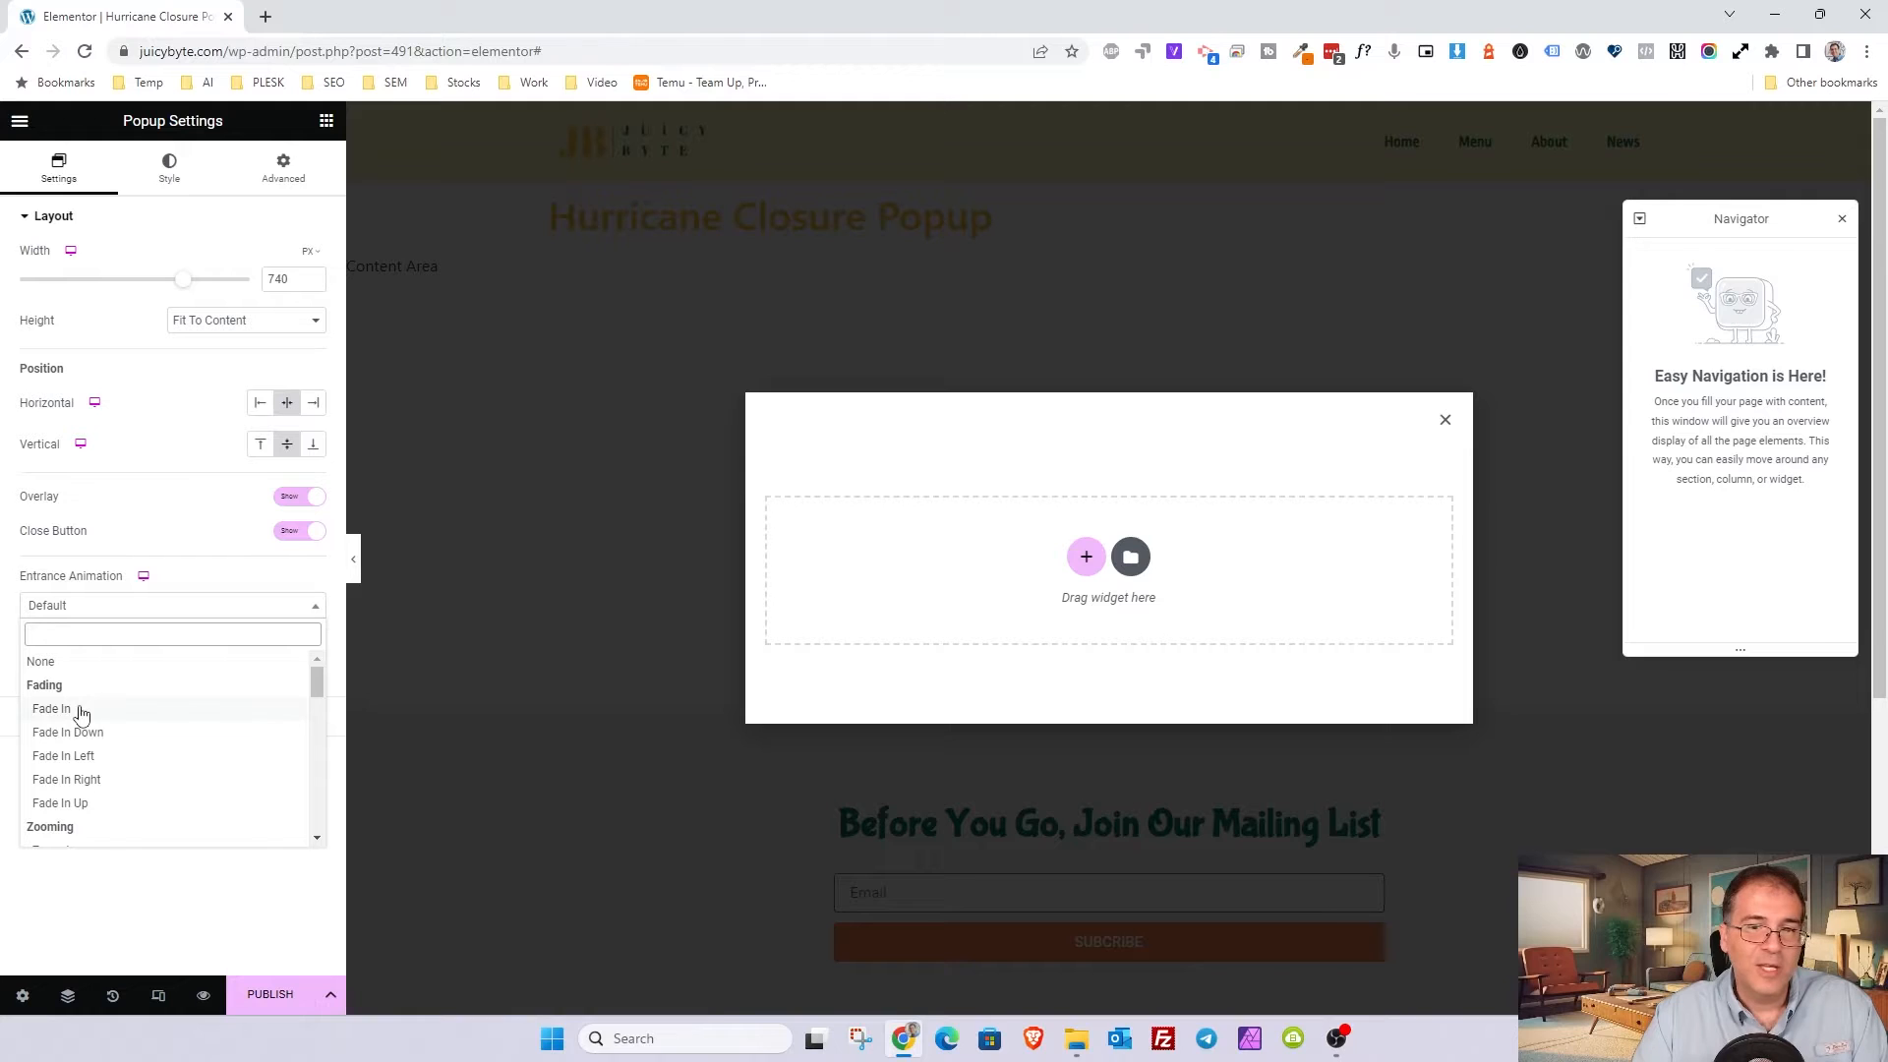
{"action": "scroll", "coordinate": [112, 669], "scroll_direction": "down", "scroll_amount": 1}
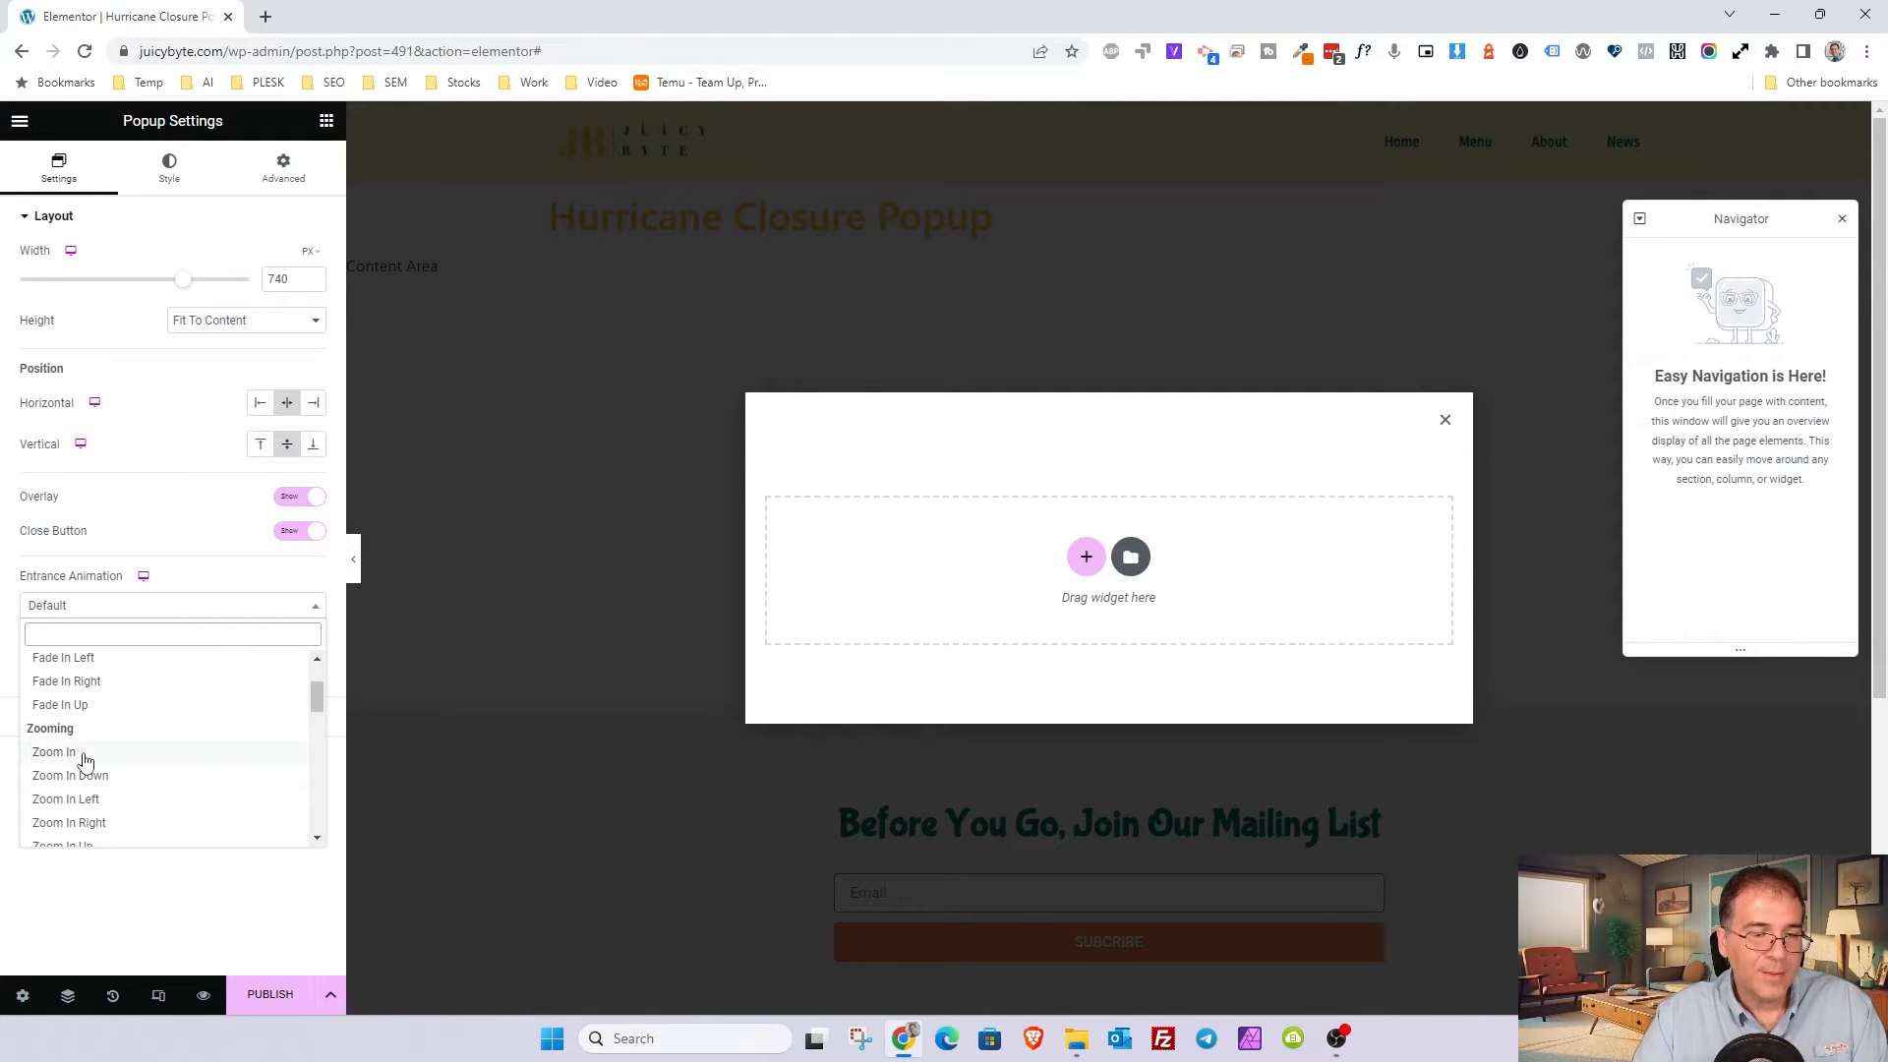
{"action": "left_click", "coordinate": [84, 755]}
{"action": "left_click", "coordinate": [114, 672]}
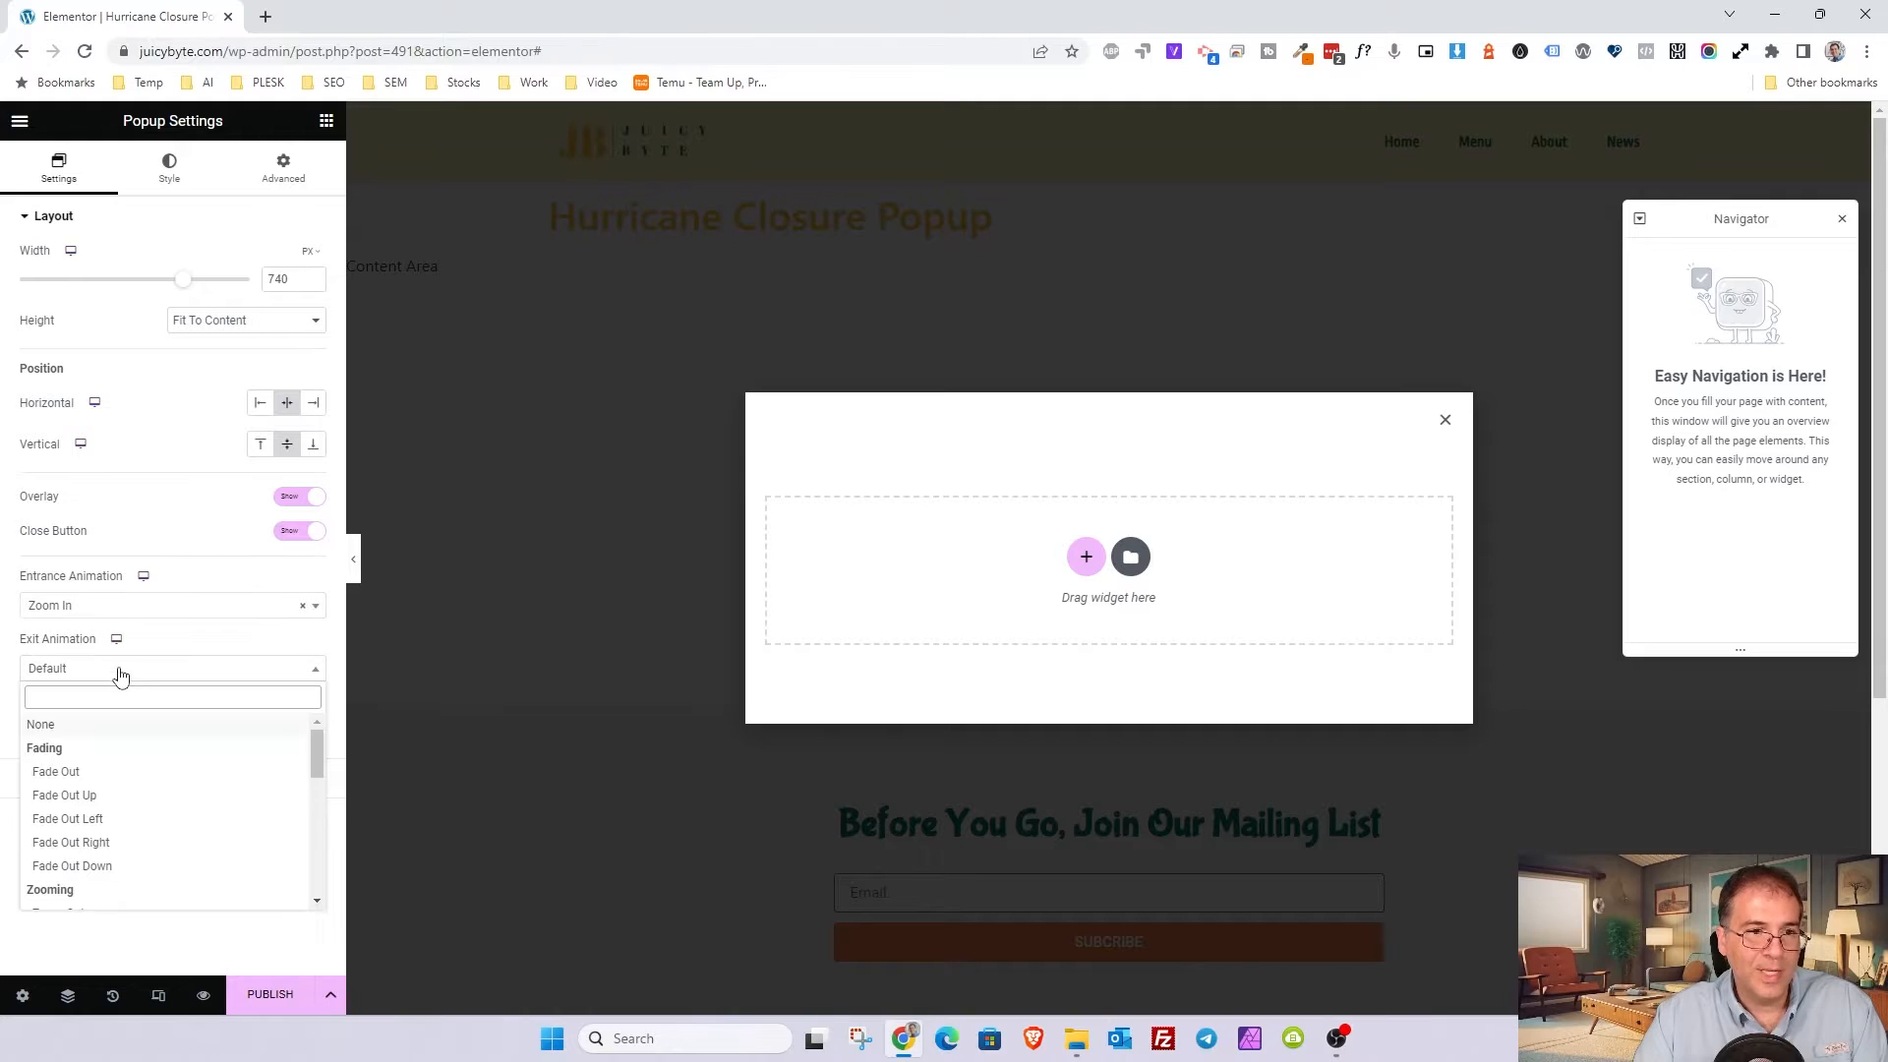
{"action": "left_click", "coordinate": [85, 773]}
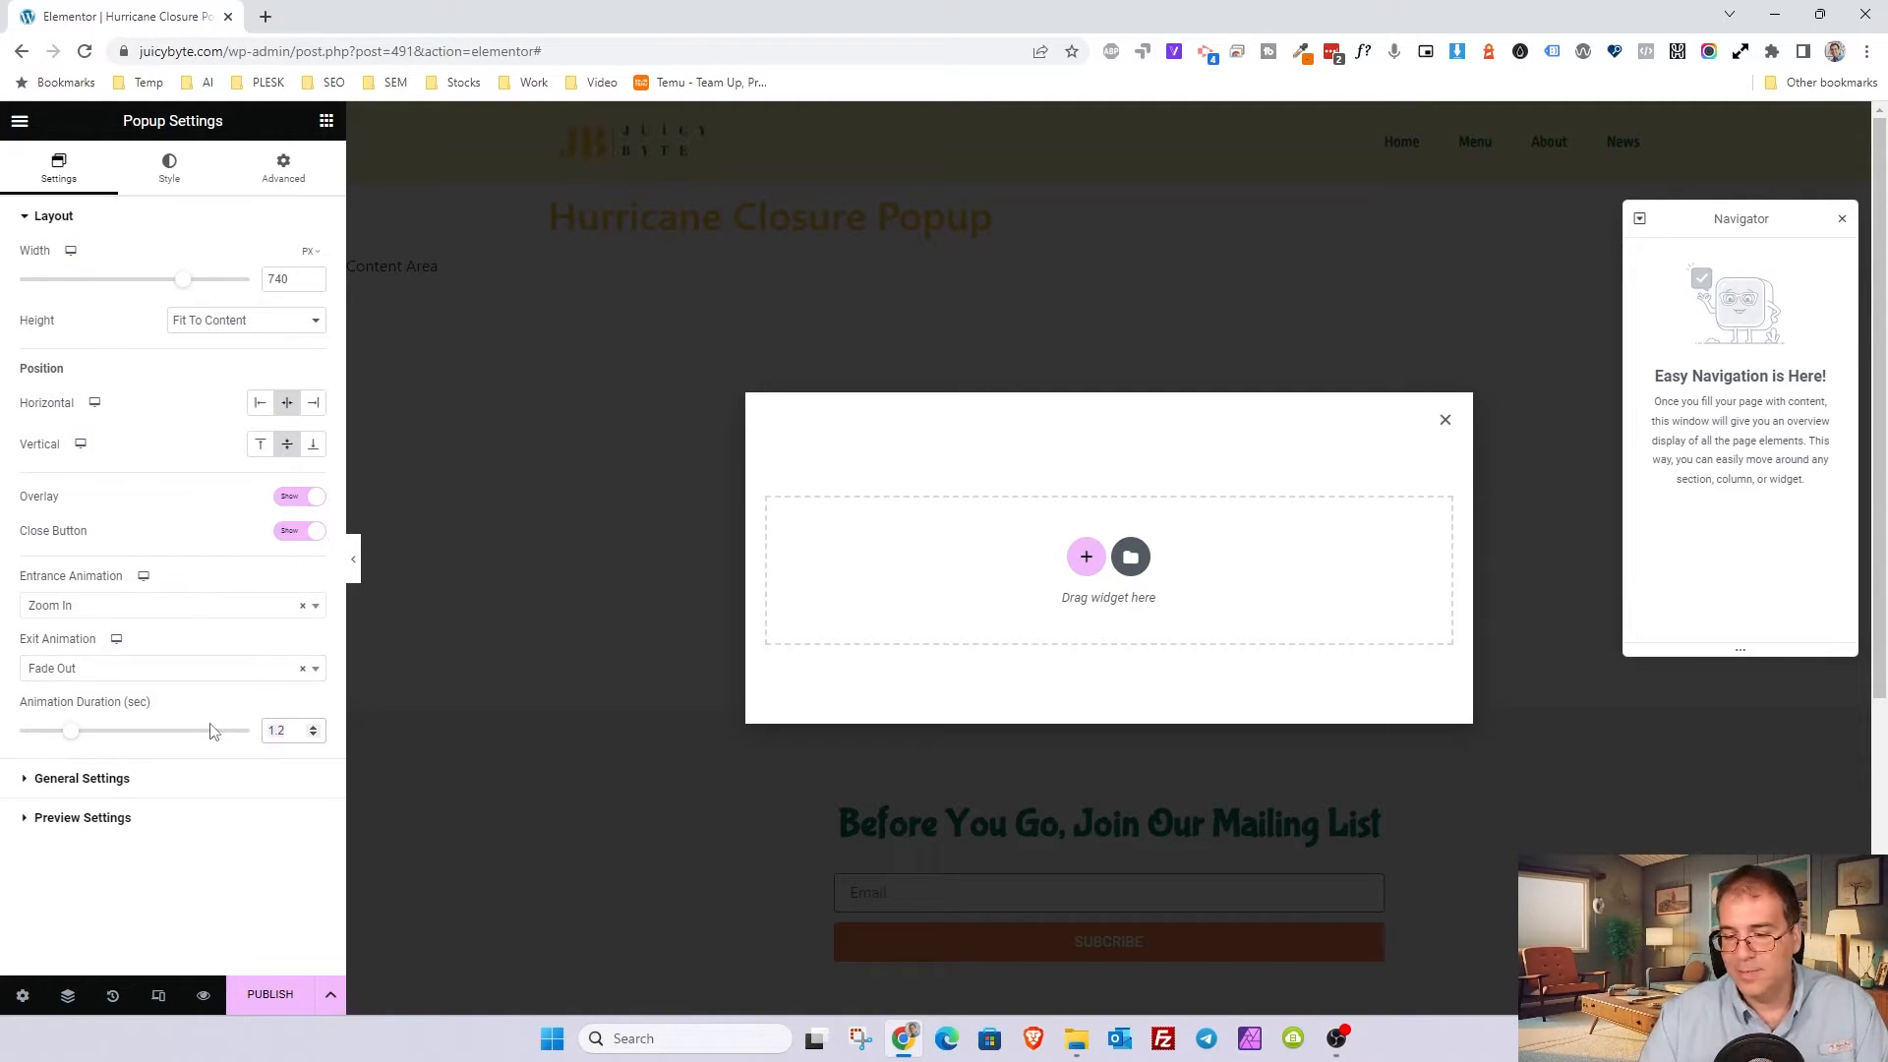
Step: Set the popup's animation duration to 0.50 seconds
{"action": "type", "text": ".75"}
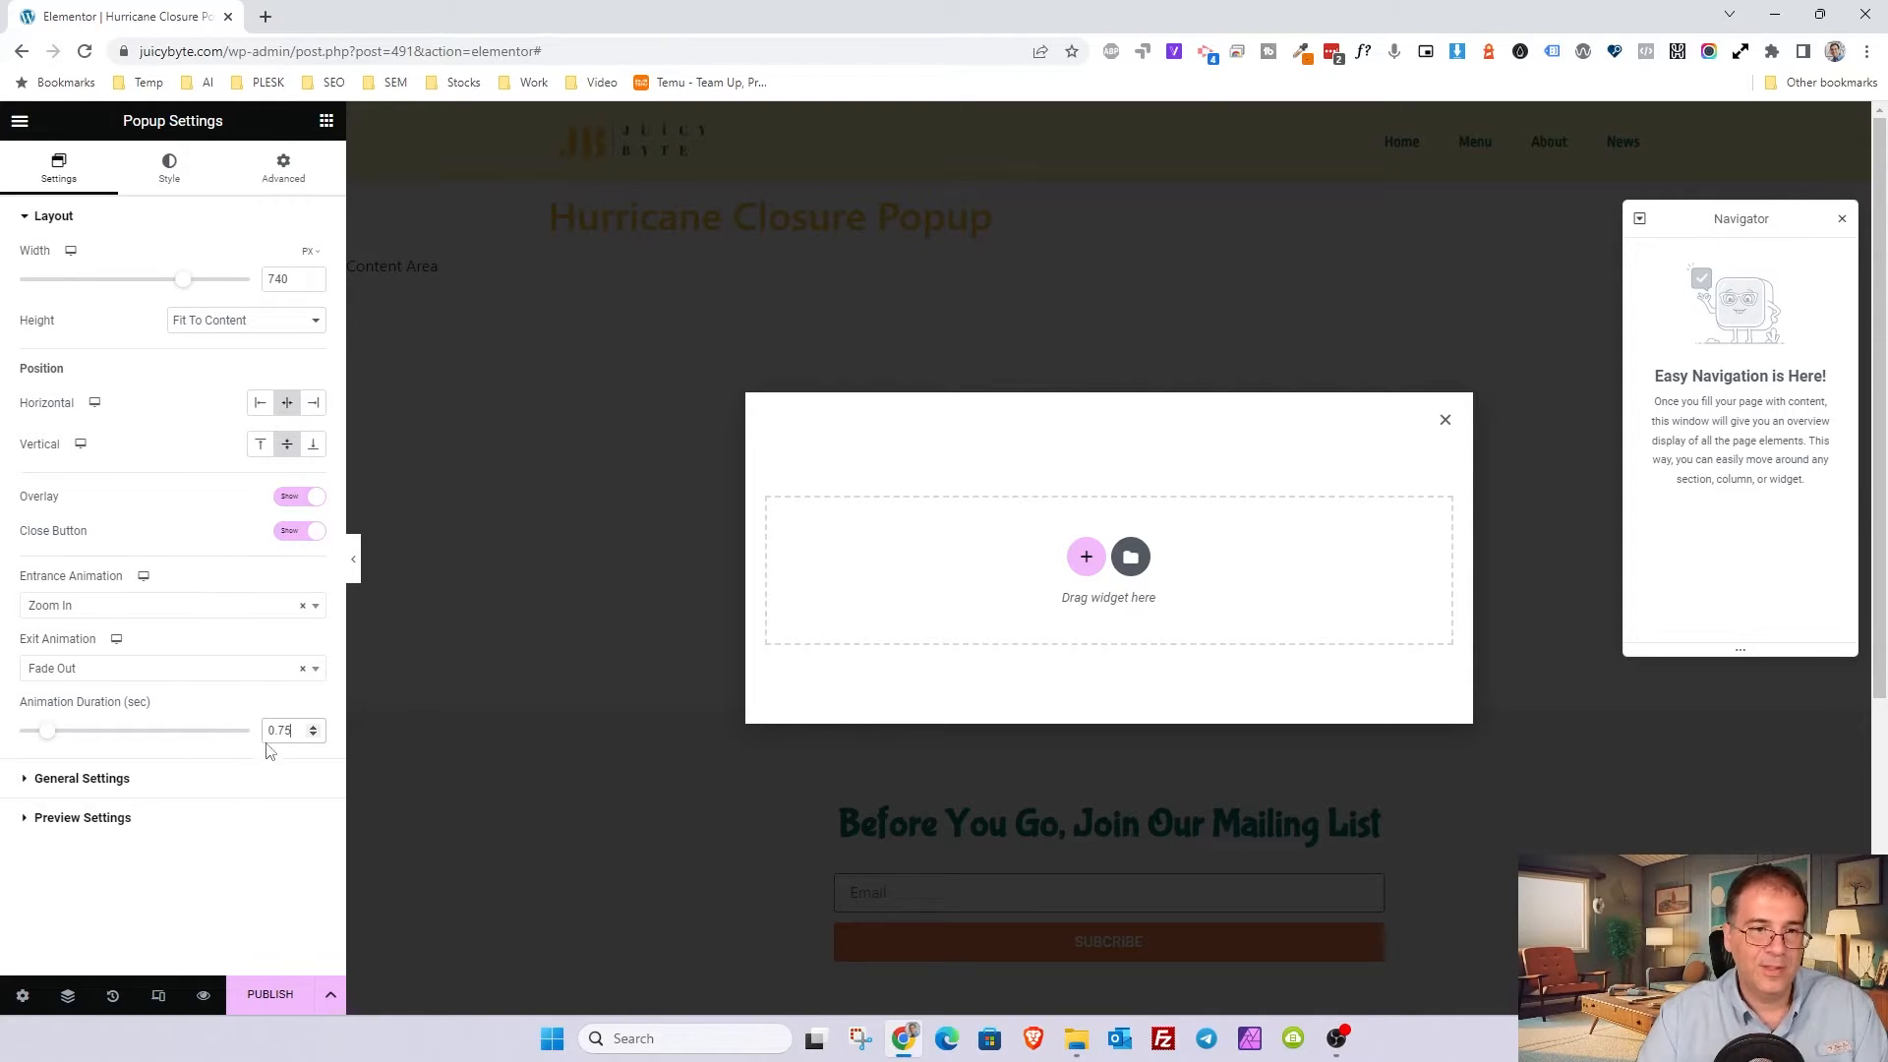
{"action": "type", "text": "50"}
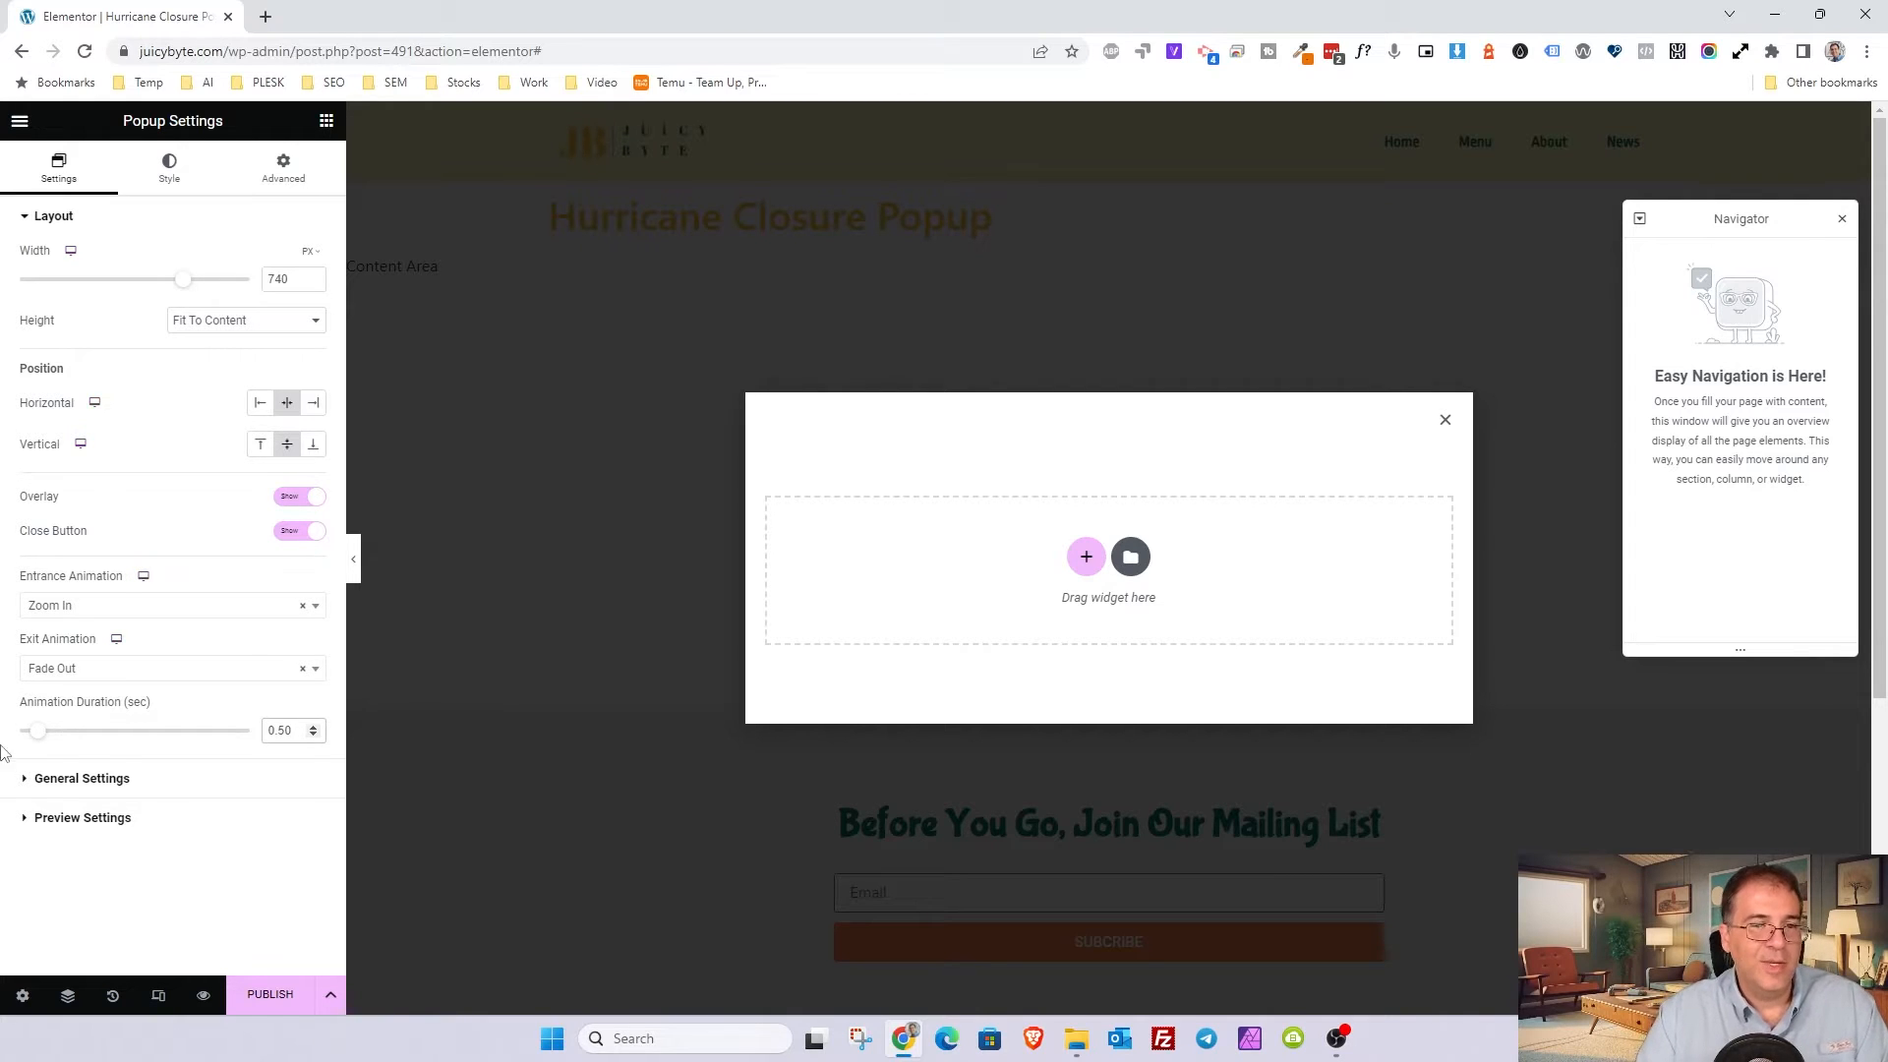
Step: Change the popup's status to Published in its general settings
{"action": "left_click", "coordinate": [61, 779]}
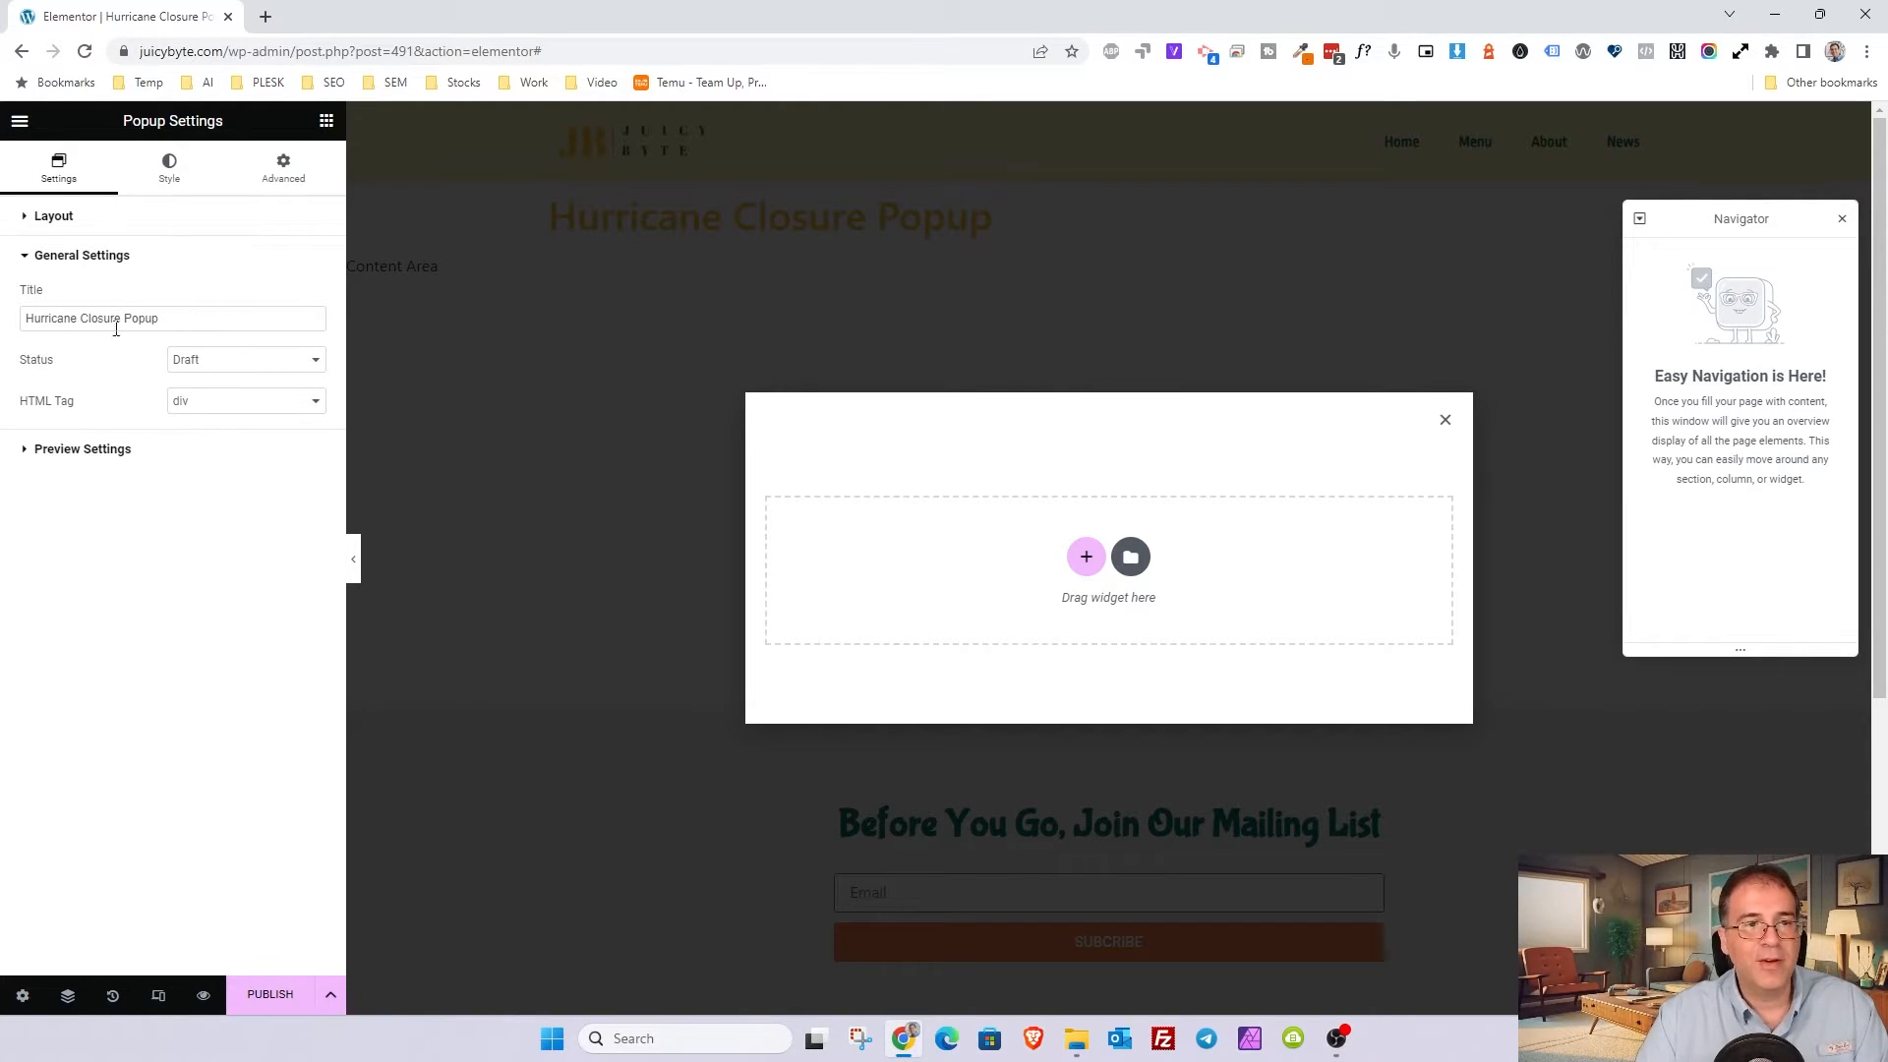
{"action": "left_click", "coordinate": [218, 364]}
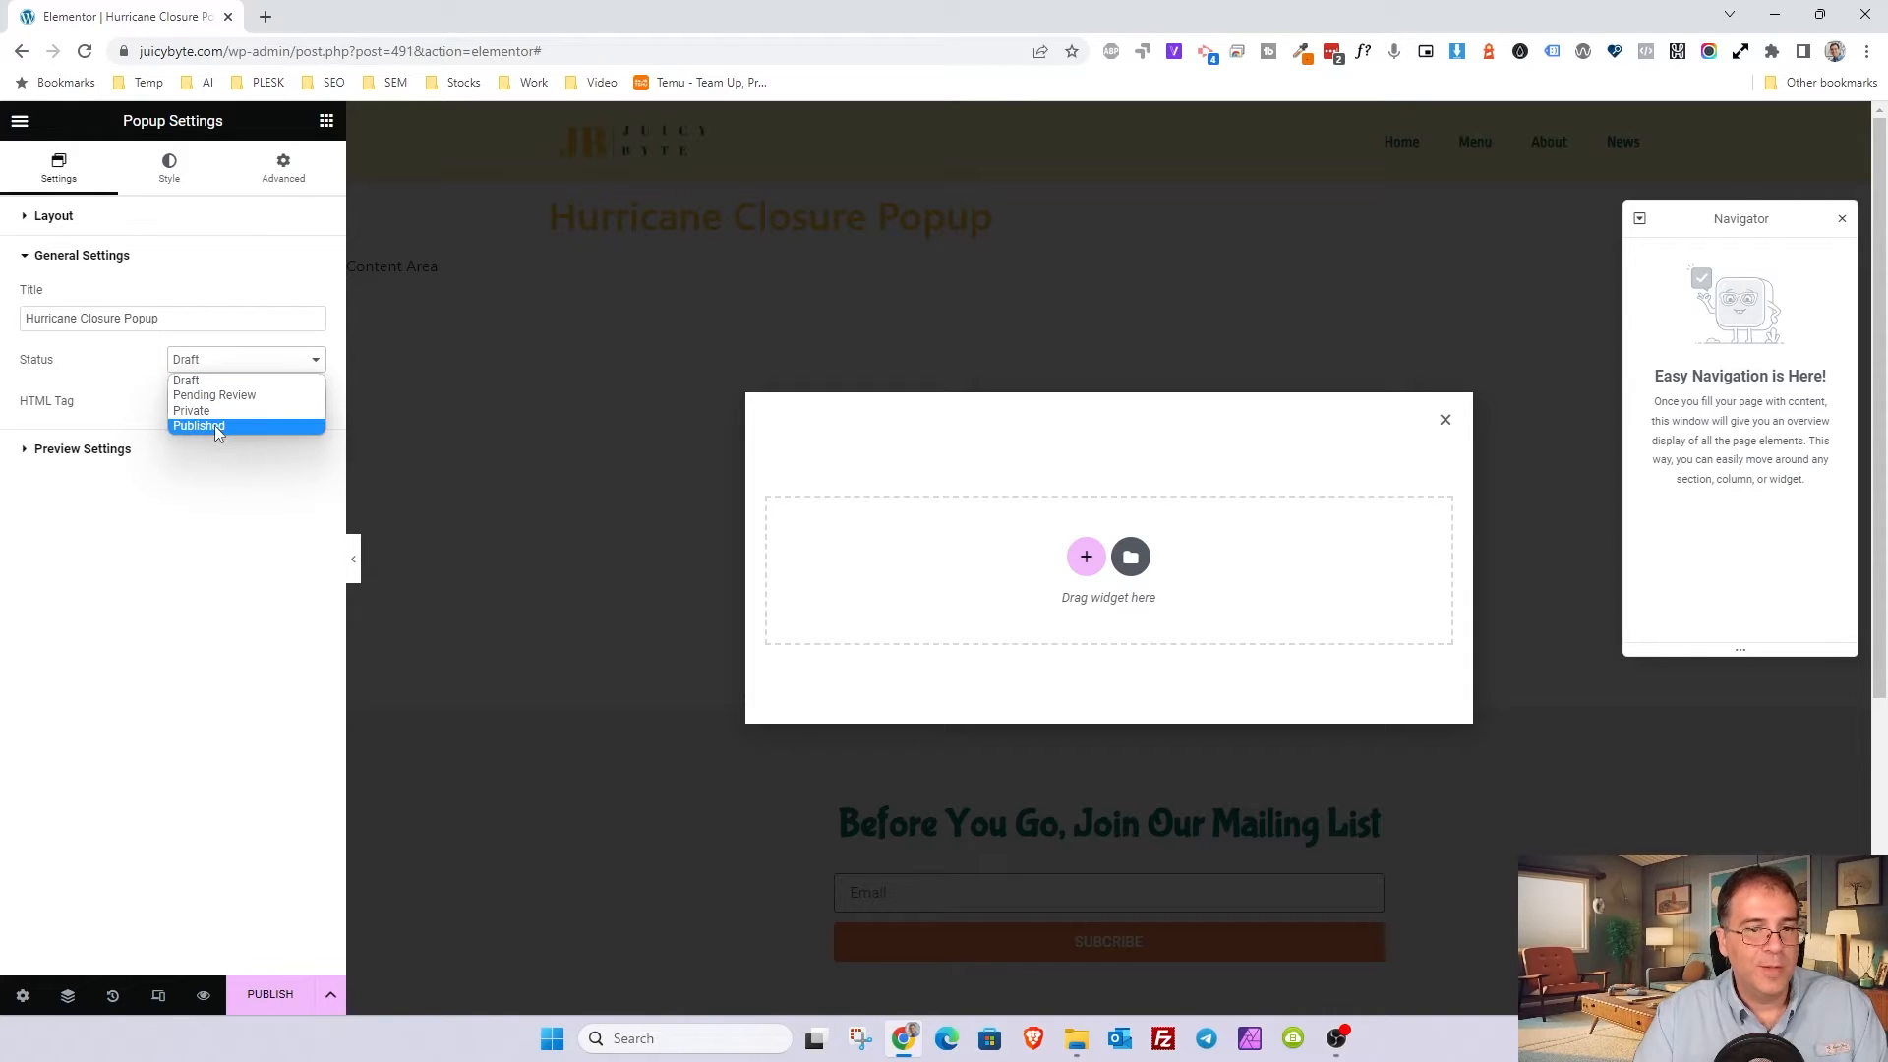
{"action": "left_click", "coordinate": [214, 424]}
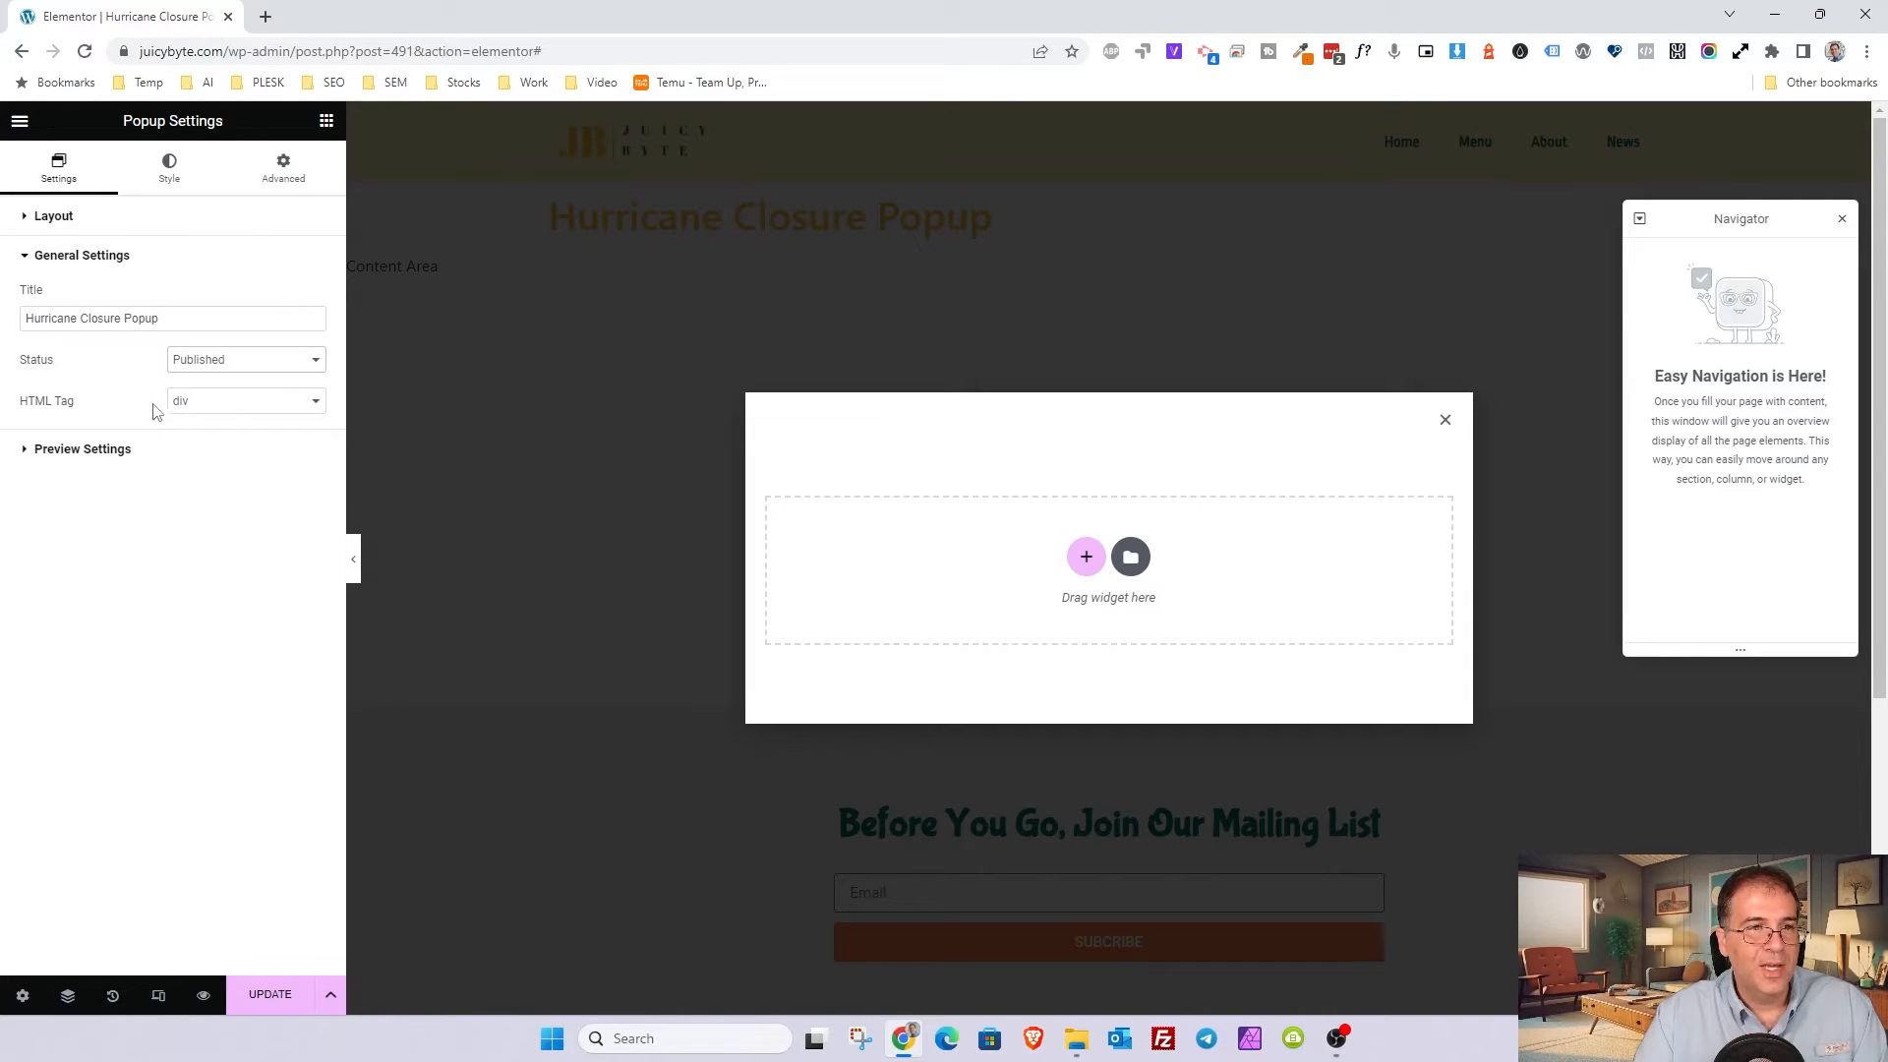
{"action": "left_click", "coordinate": [211, 411]}
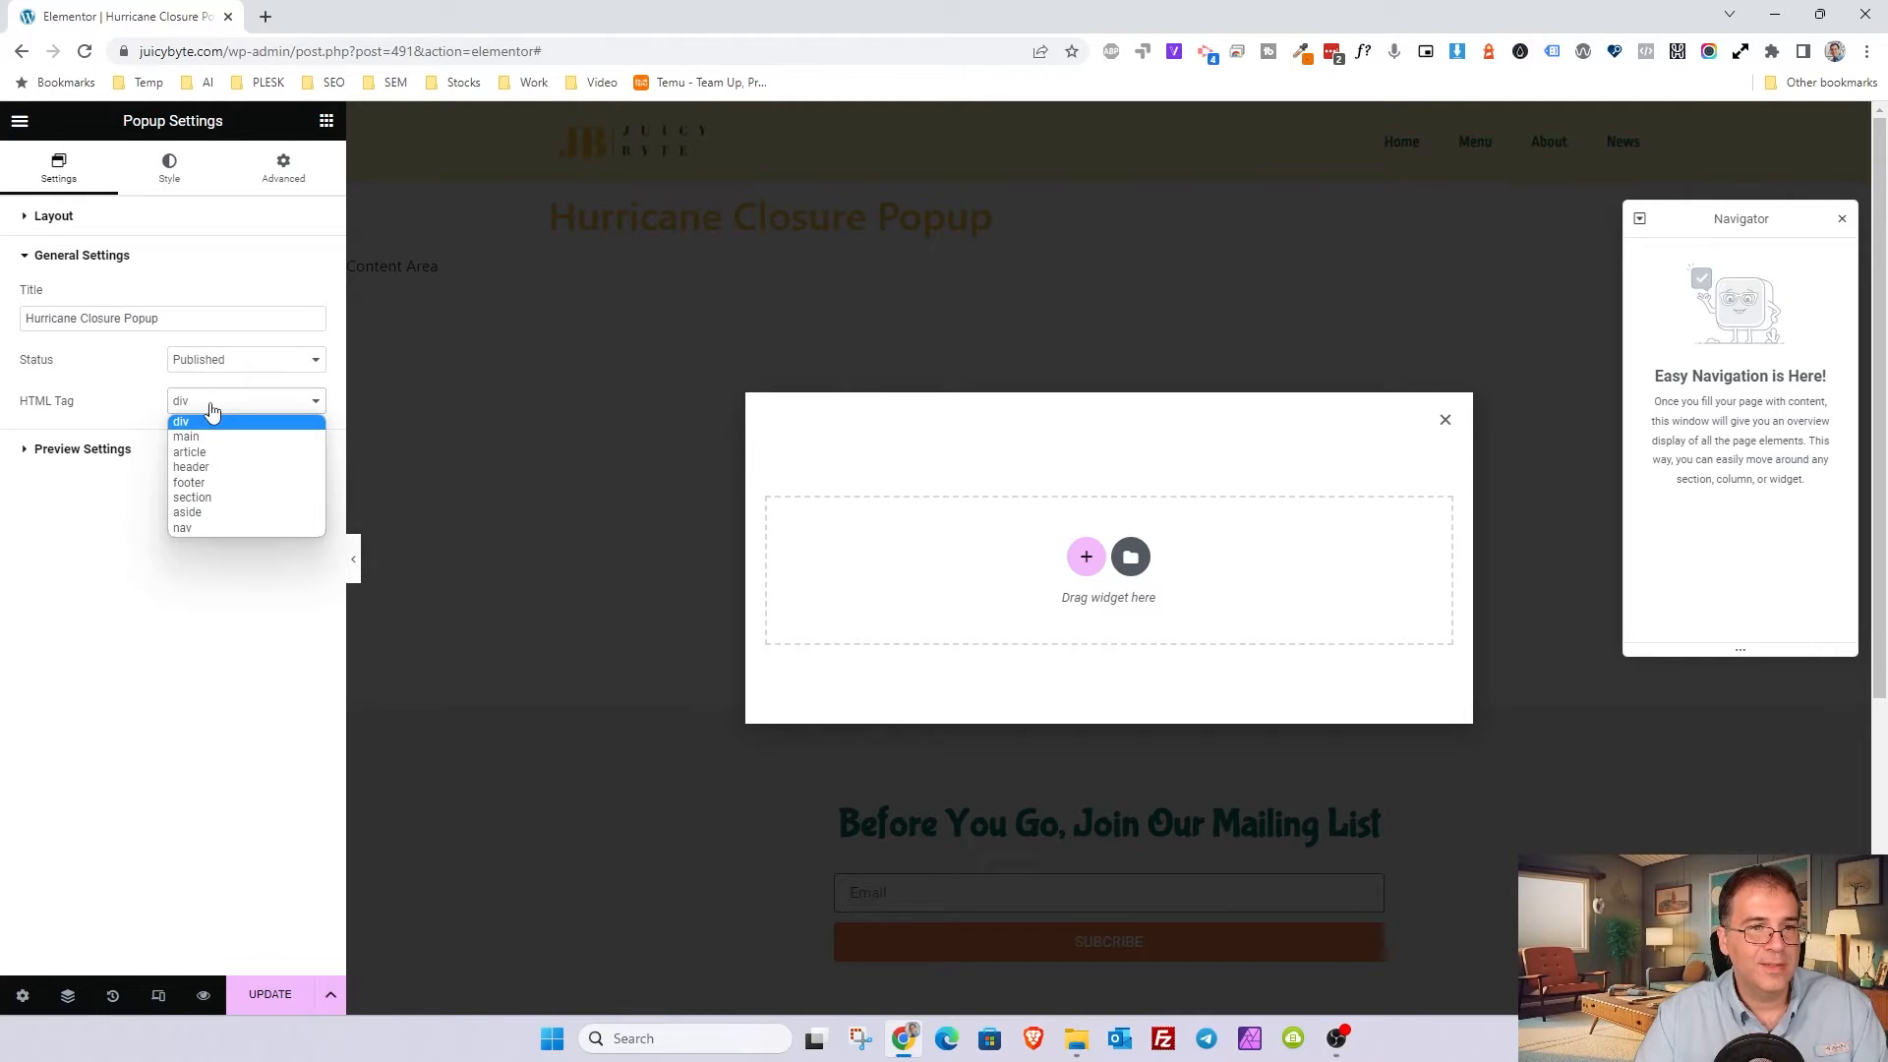
{"action": "left_click", "coordinate": [65, 451]}
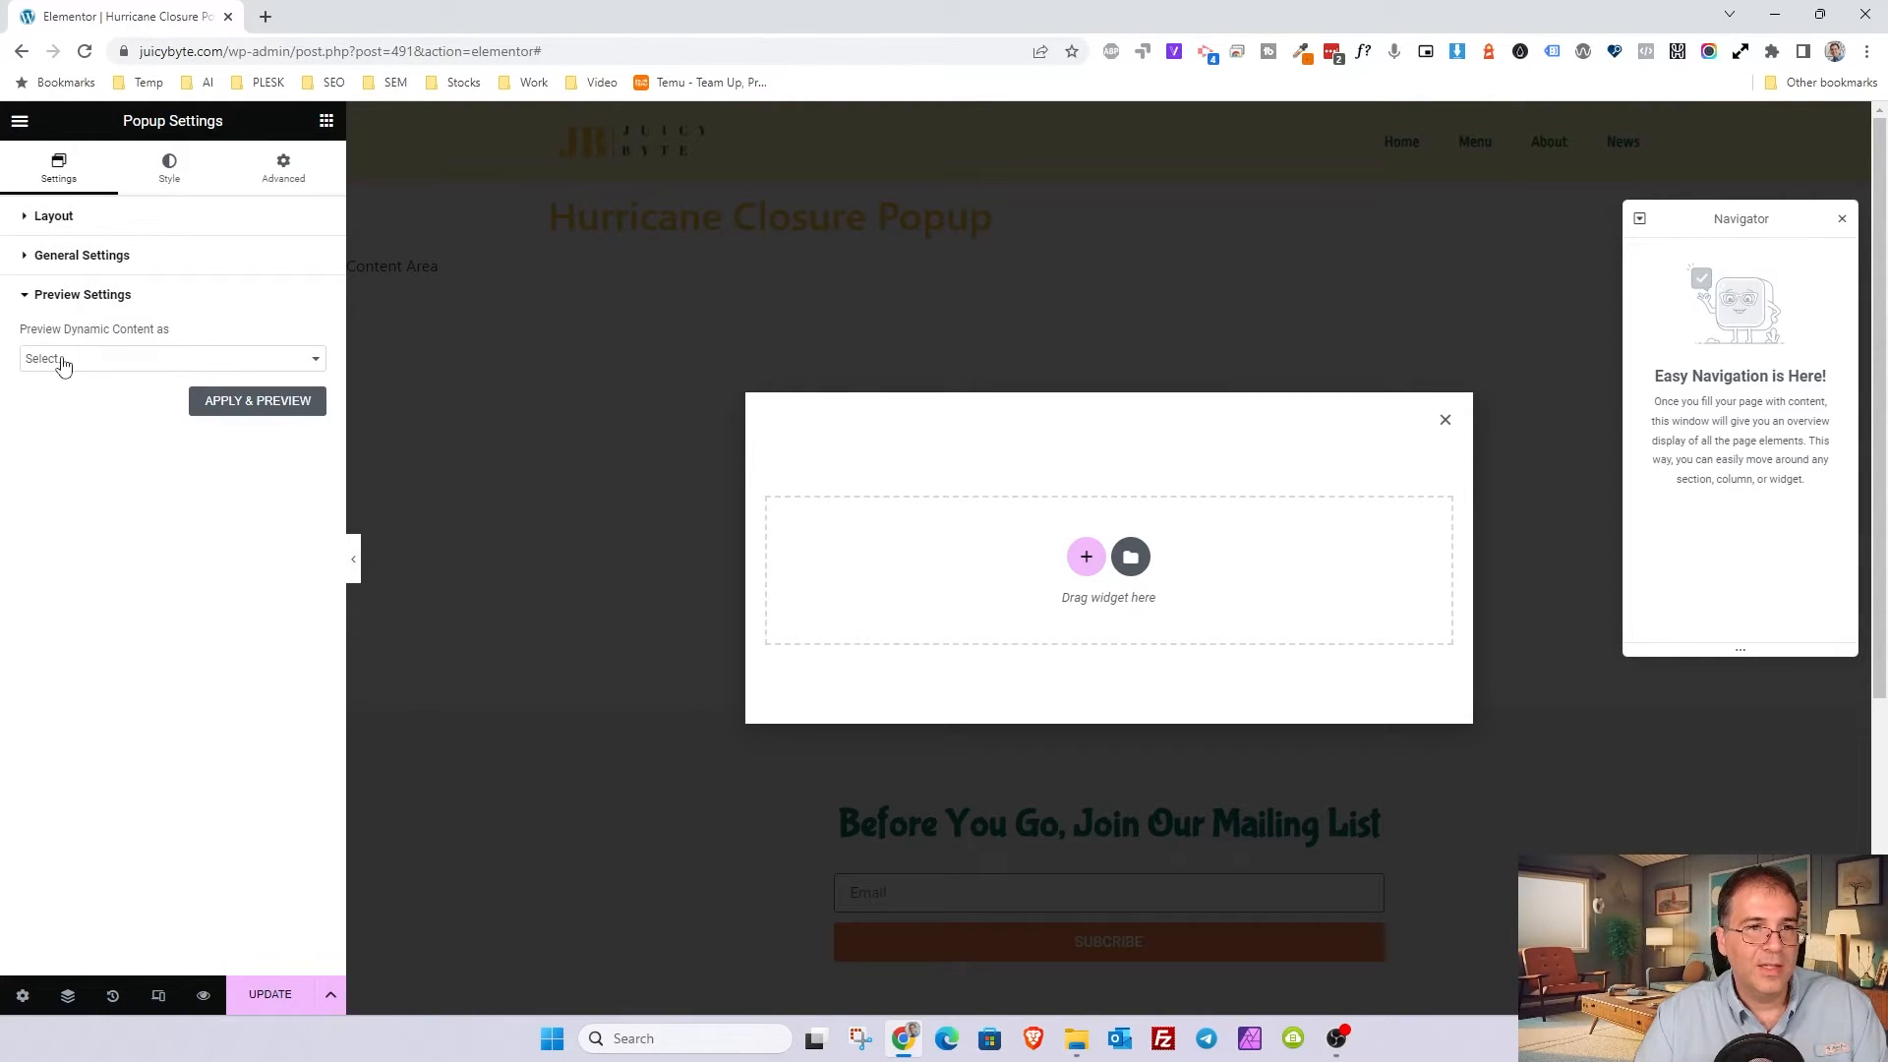
{"action": "left_click", "coordinate": [67, 296]}
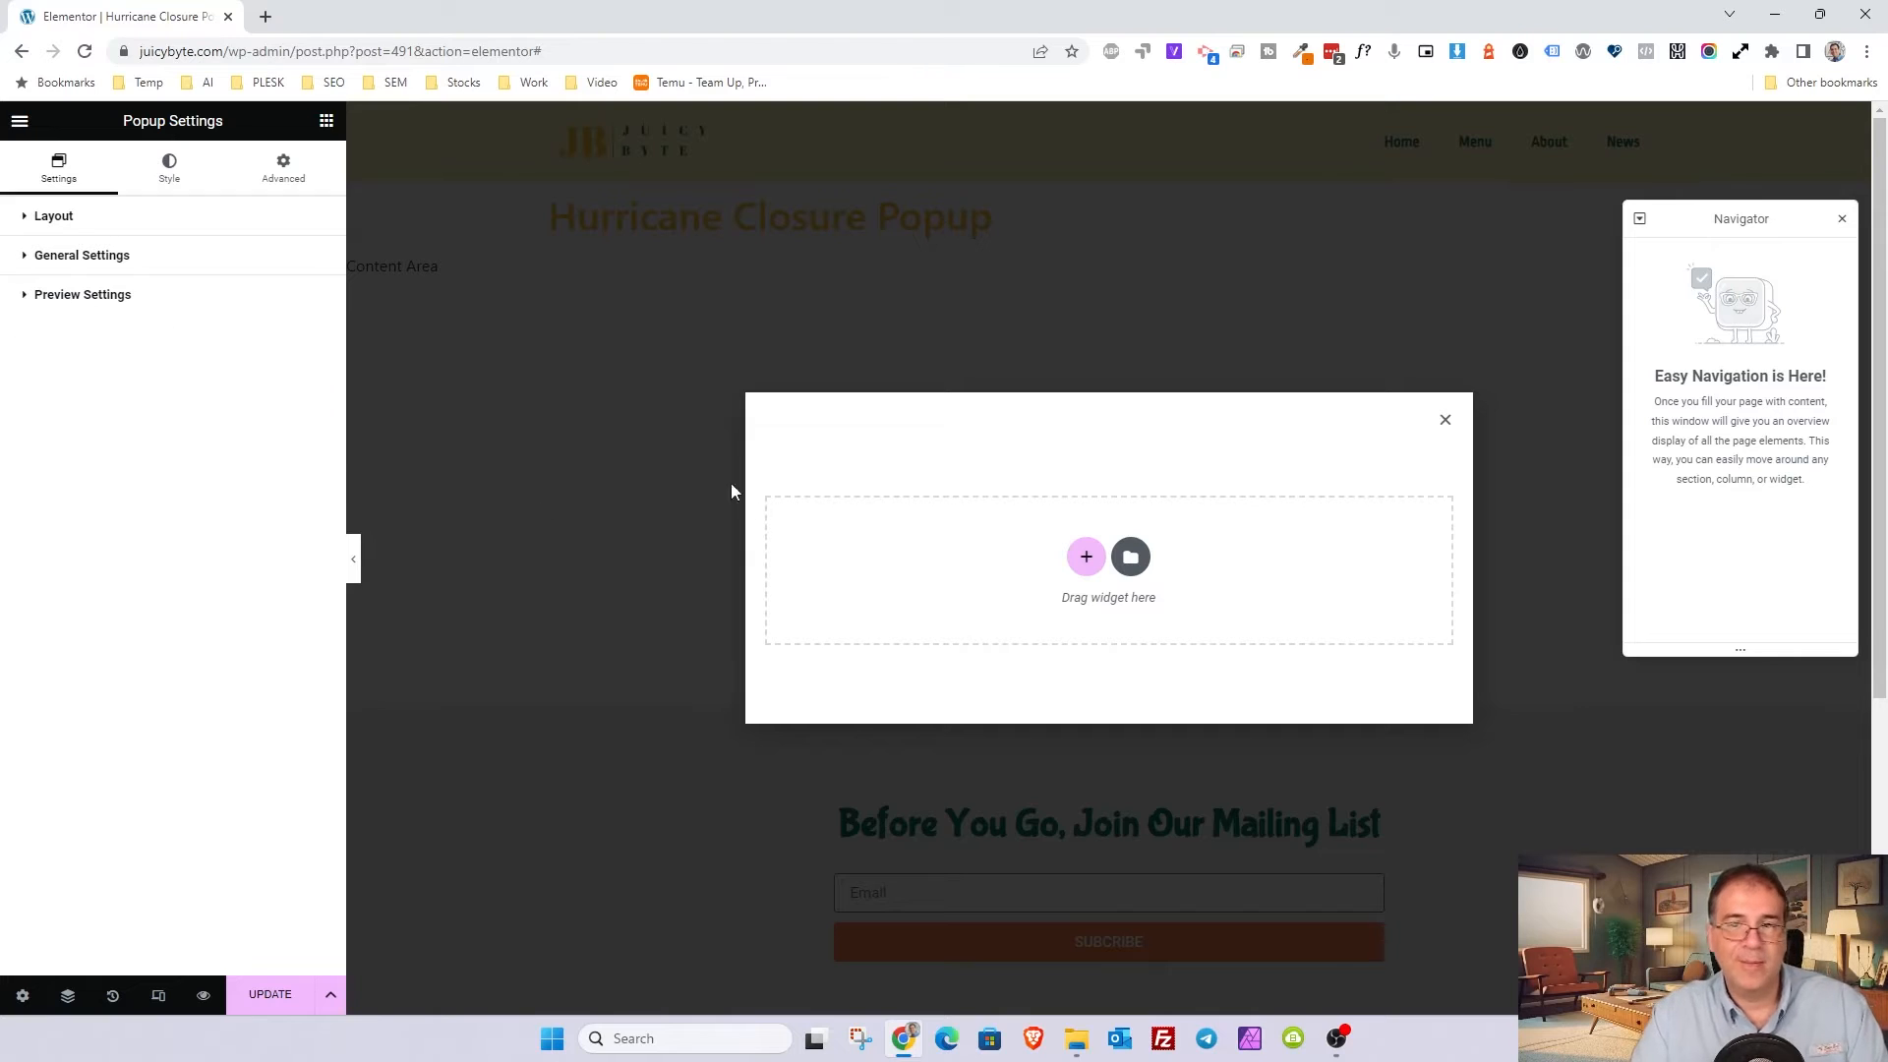
Step: Give the popup a classic background, trying the Primary and Secondary global colors before settling on White
{"action": "left_click", "coordinate": [114, 295]}
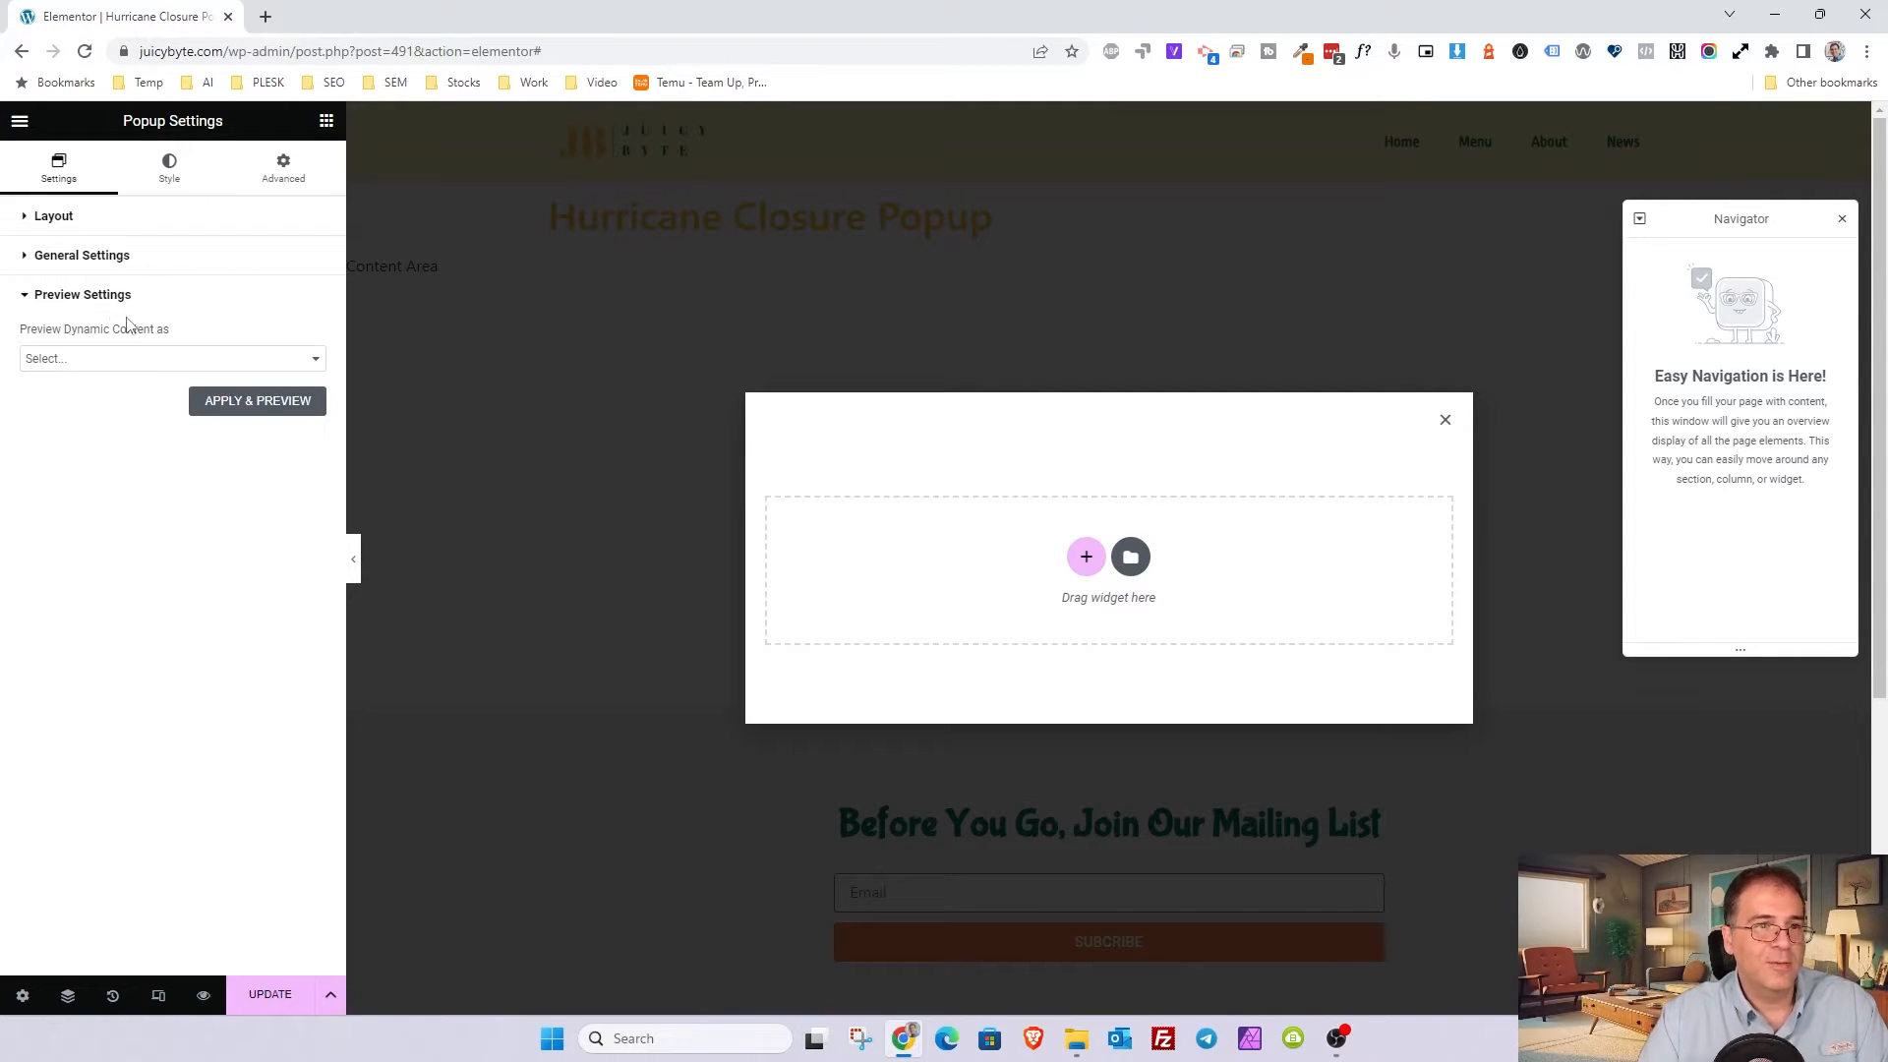
{"action": "left_click", "coordinate": [164, 189]}
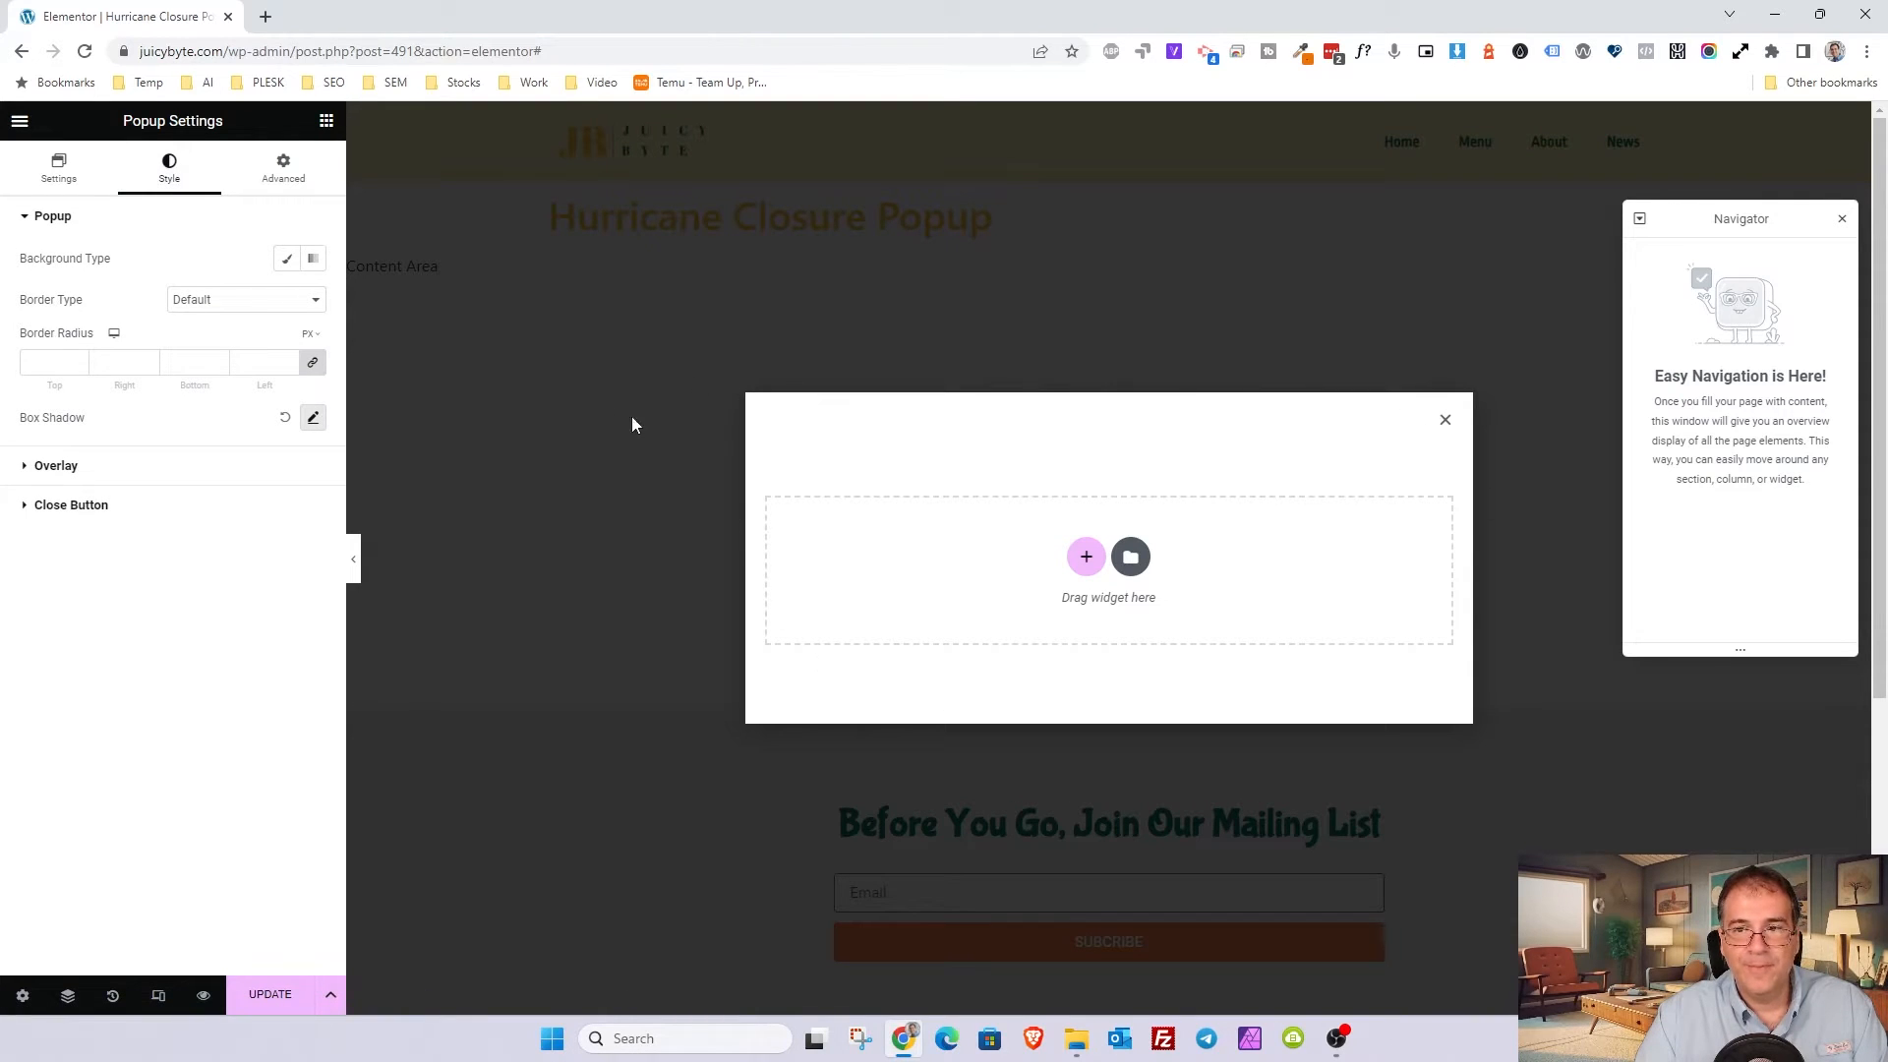
{"action": "left_click", "coordinate": [287, 259]}
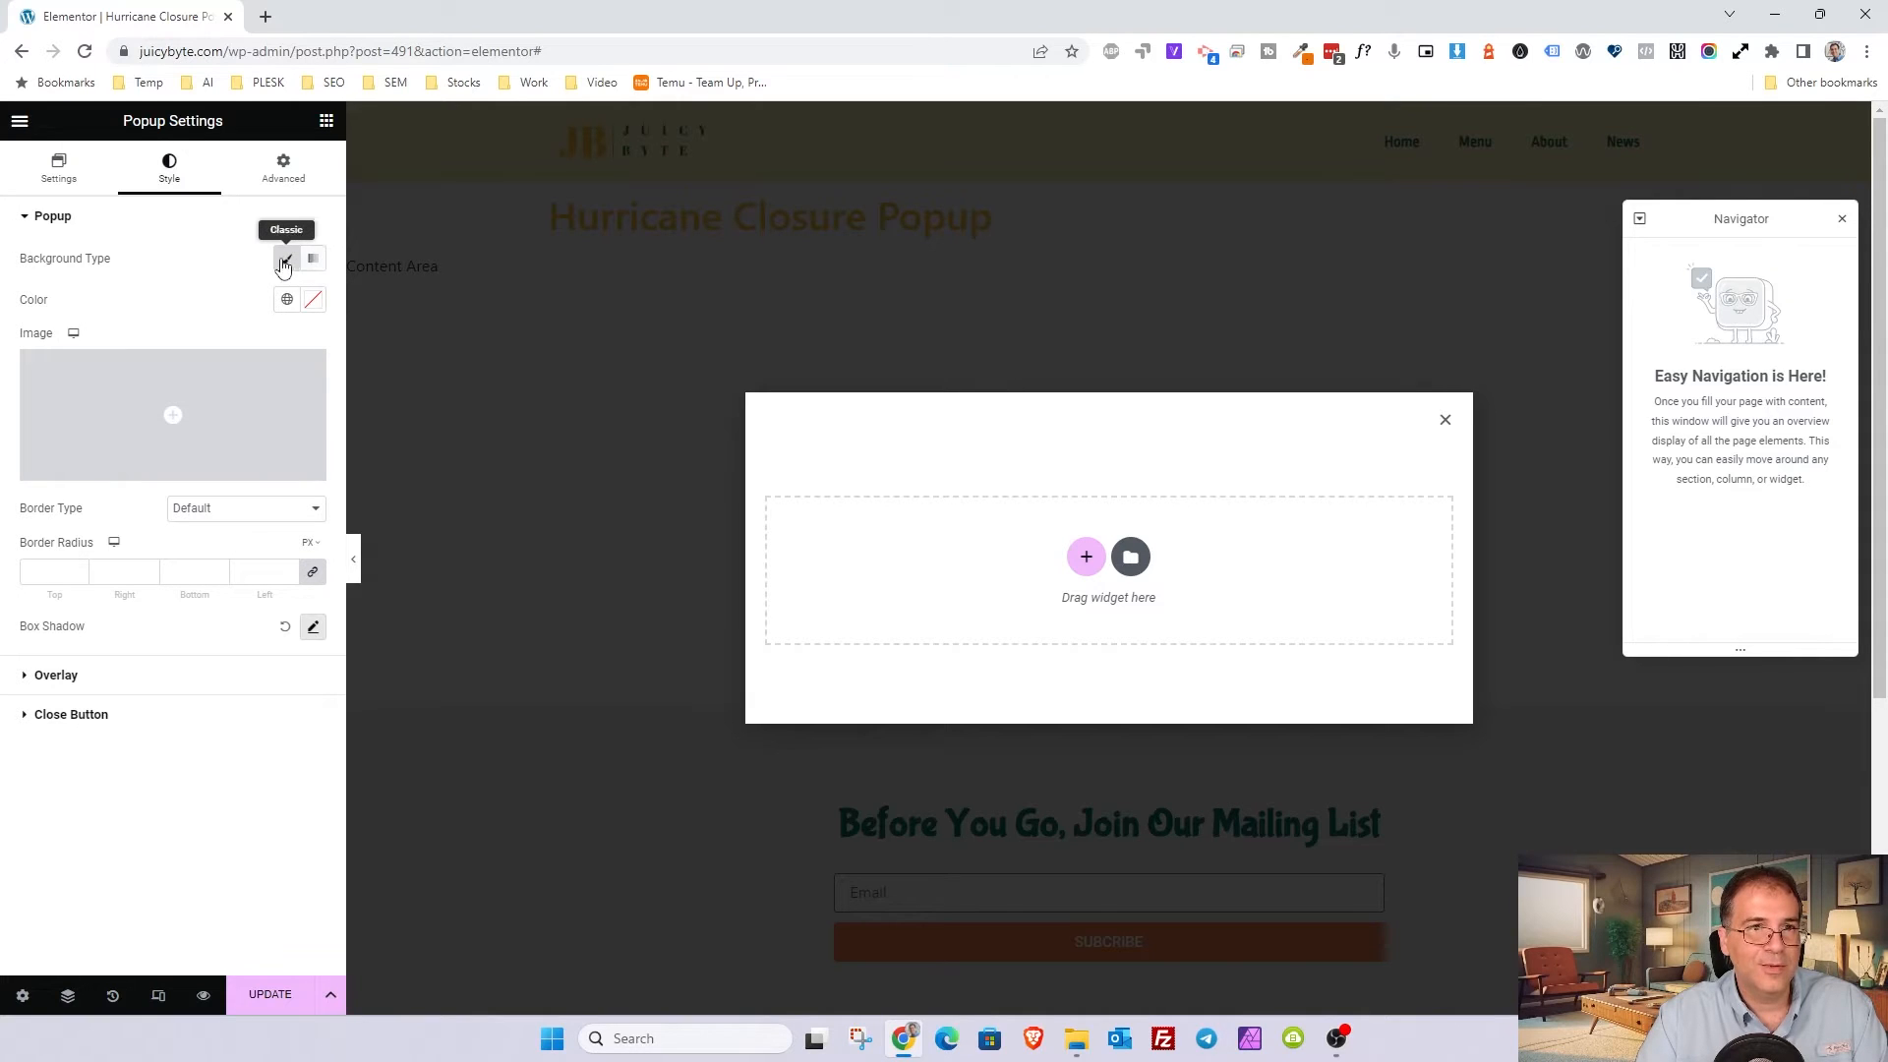
{"action": "left_click", "coordinate": [286, 299]}
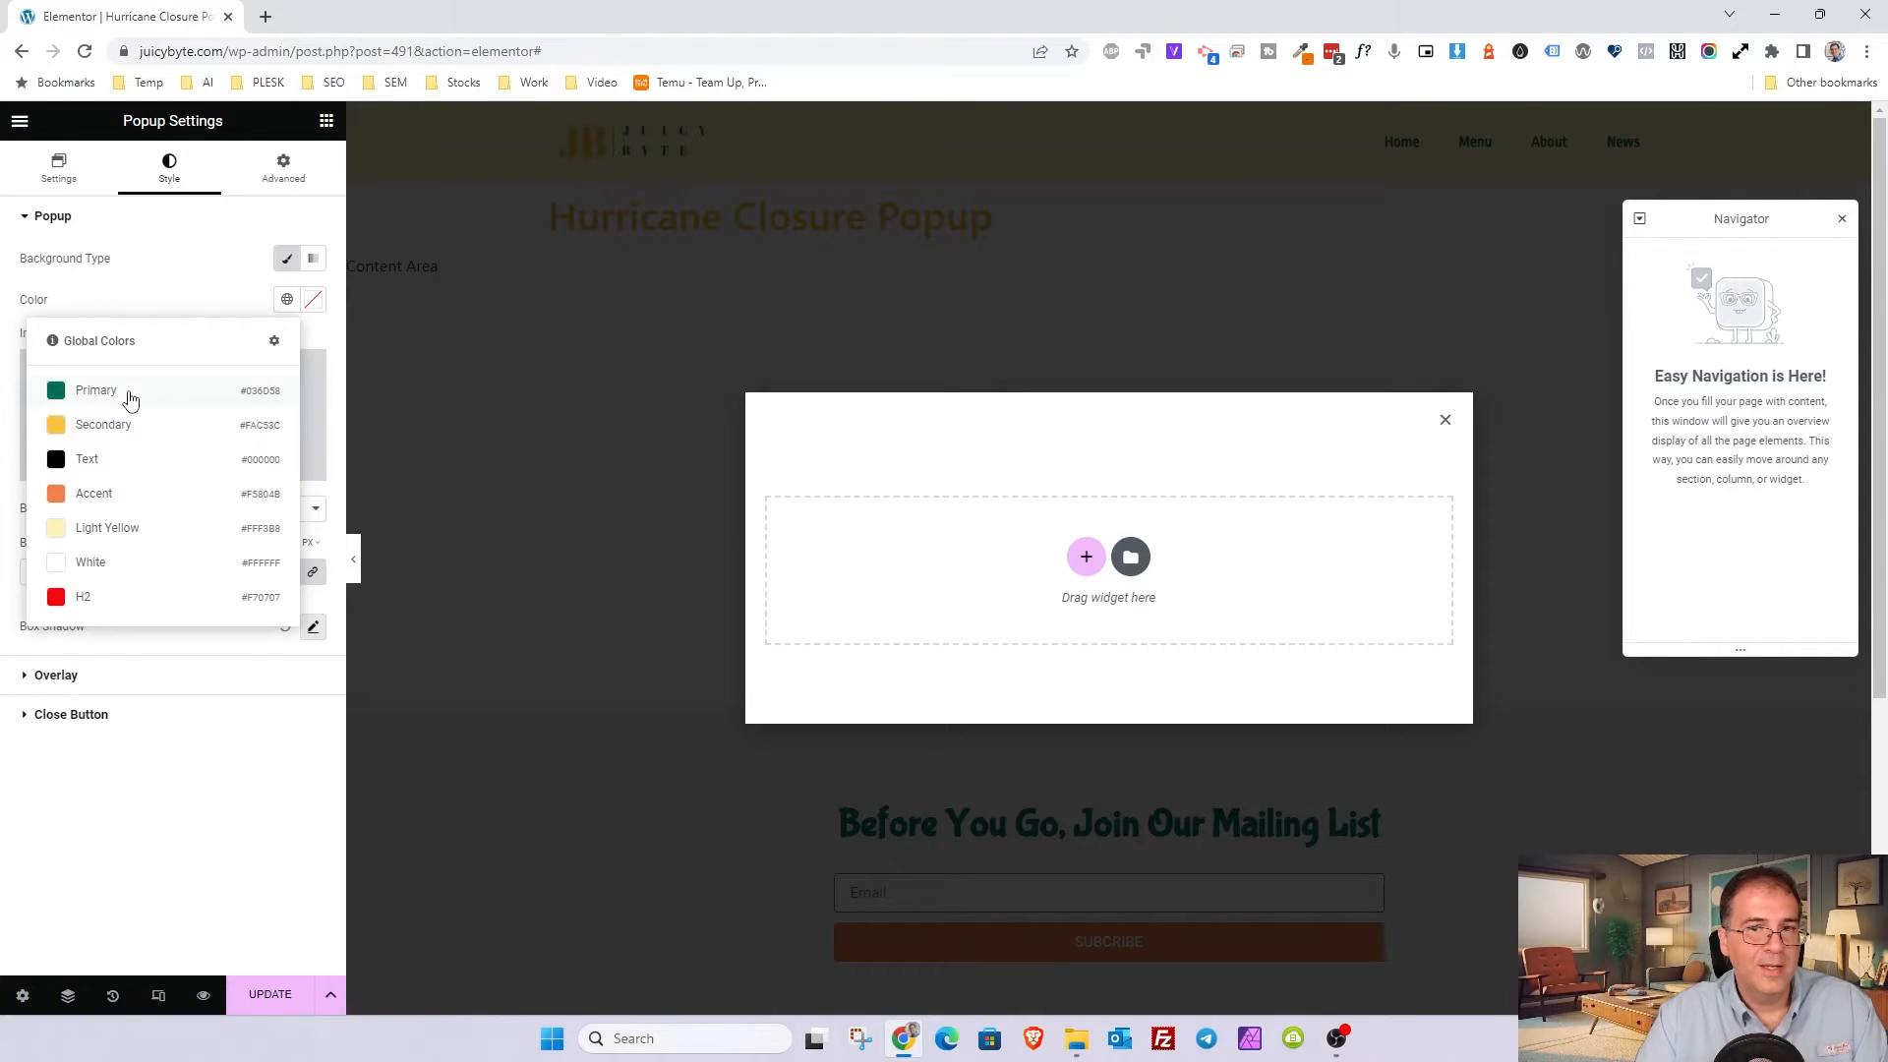
{"action": "left_click", "coordinate": [129, 393]}
{"action": "left_click", "coordinate": [285, 300]}
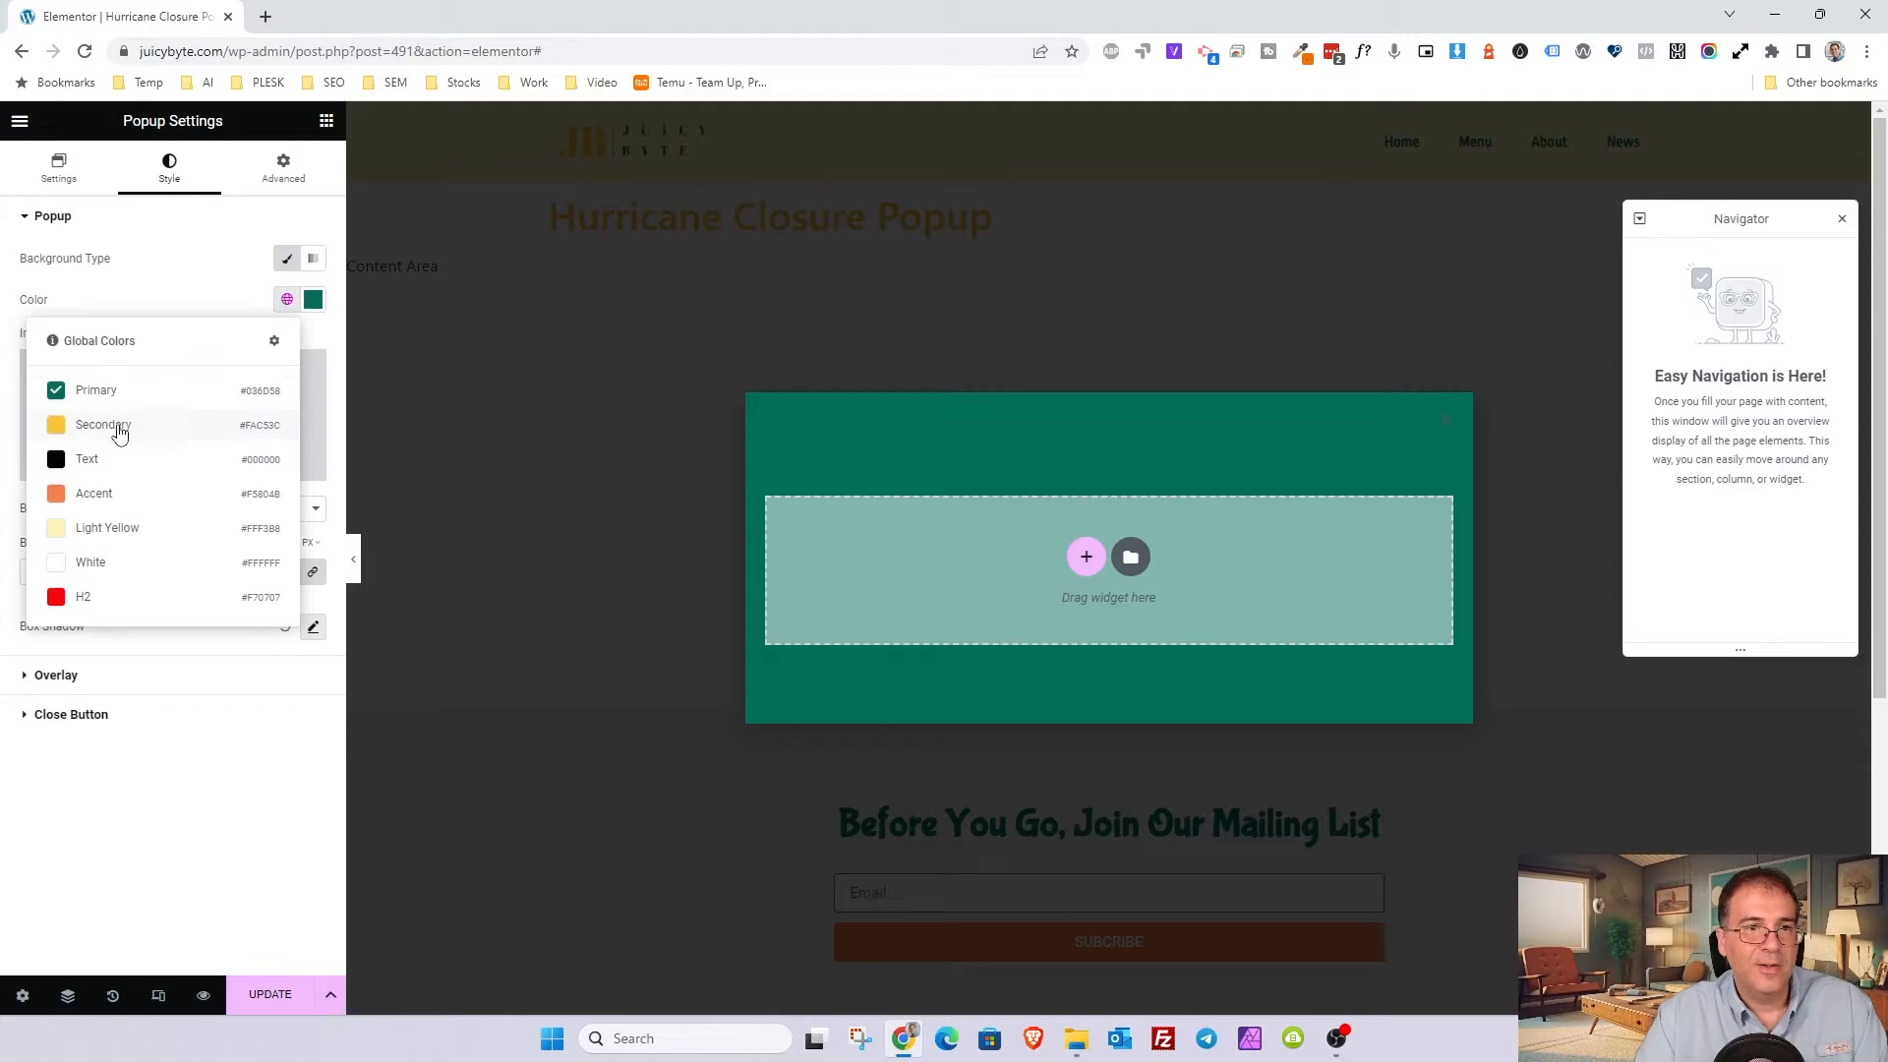
{"action": "left_click", "coordinate": [118, 426]}
{"action": "left_click", "coordinate": [286, 298]}
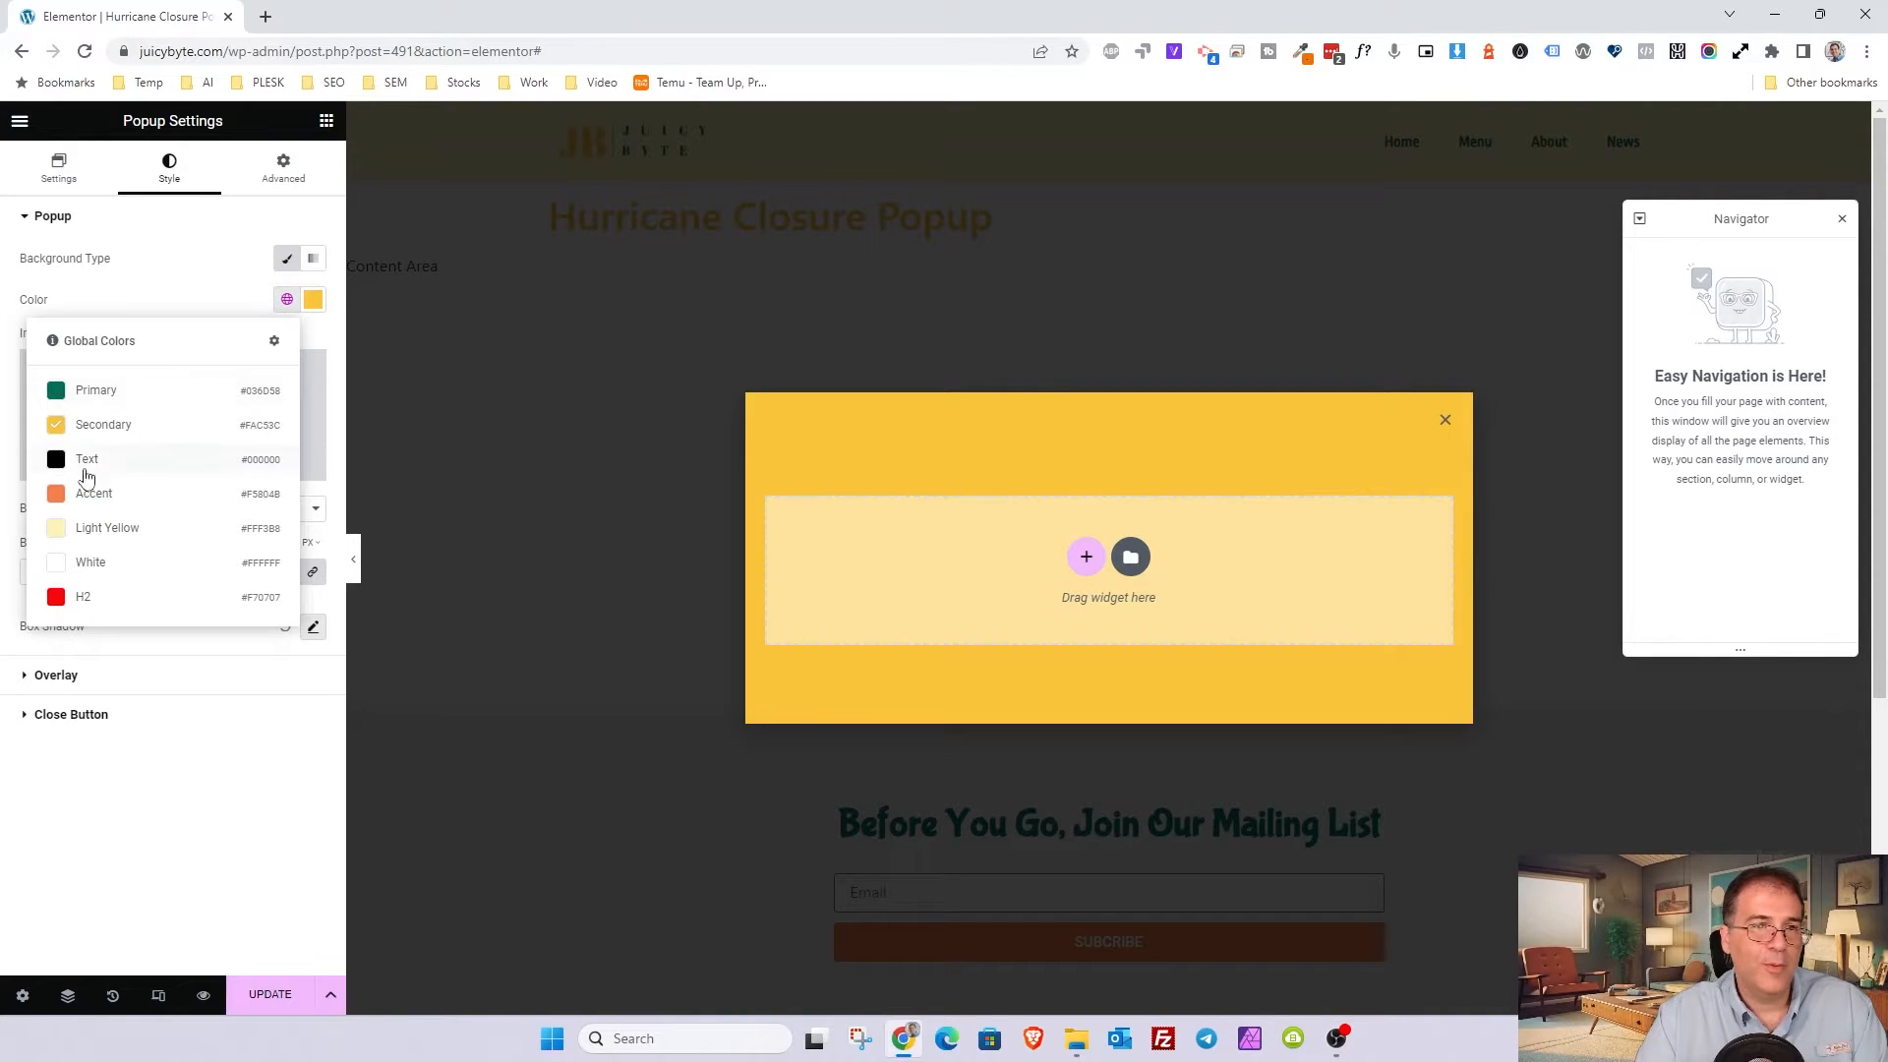
{"action": "left_click", "coordinate": [95, 566]}
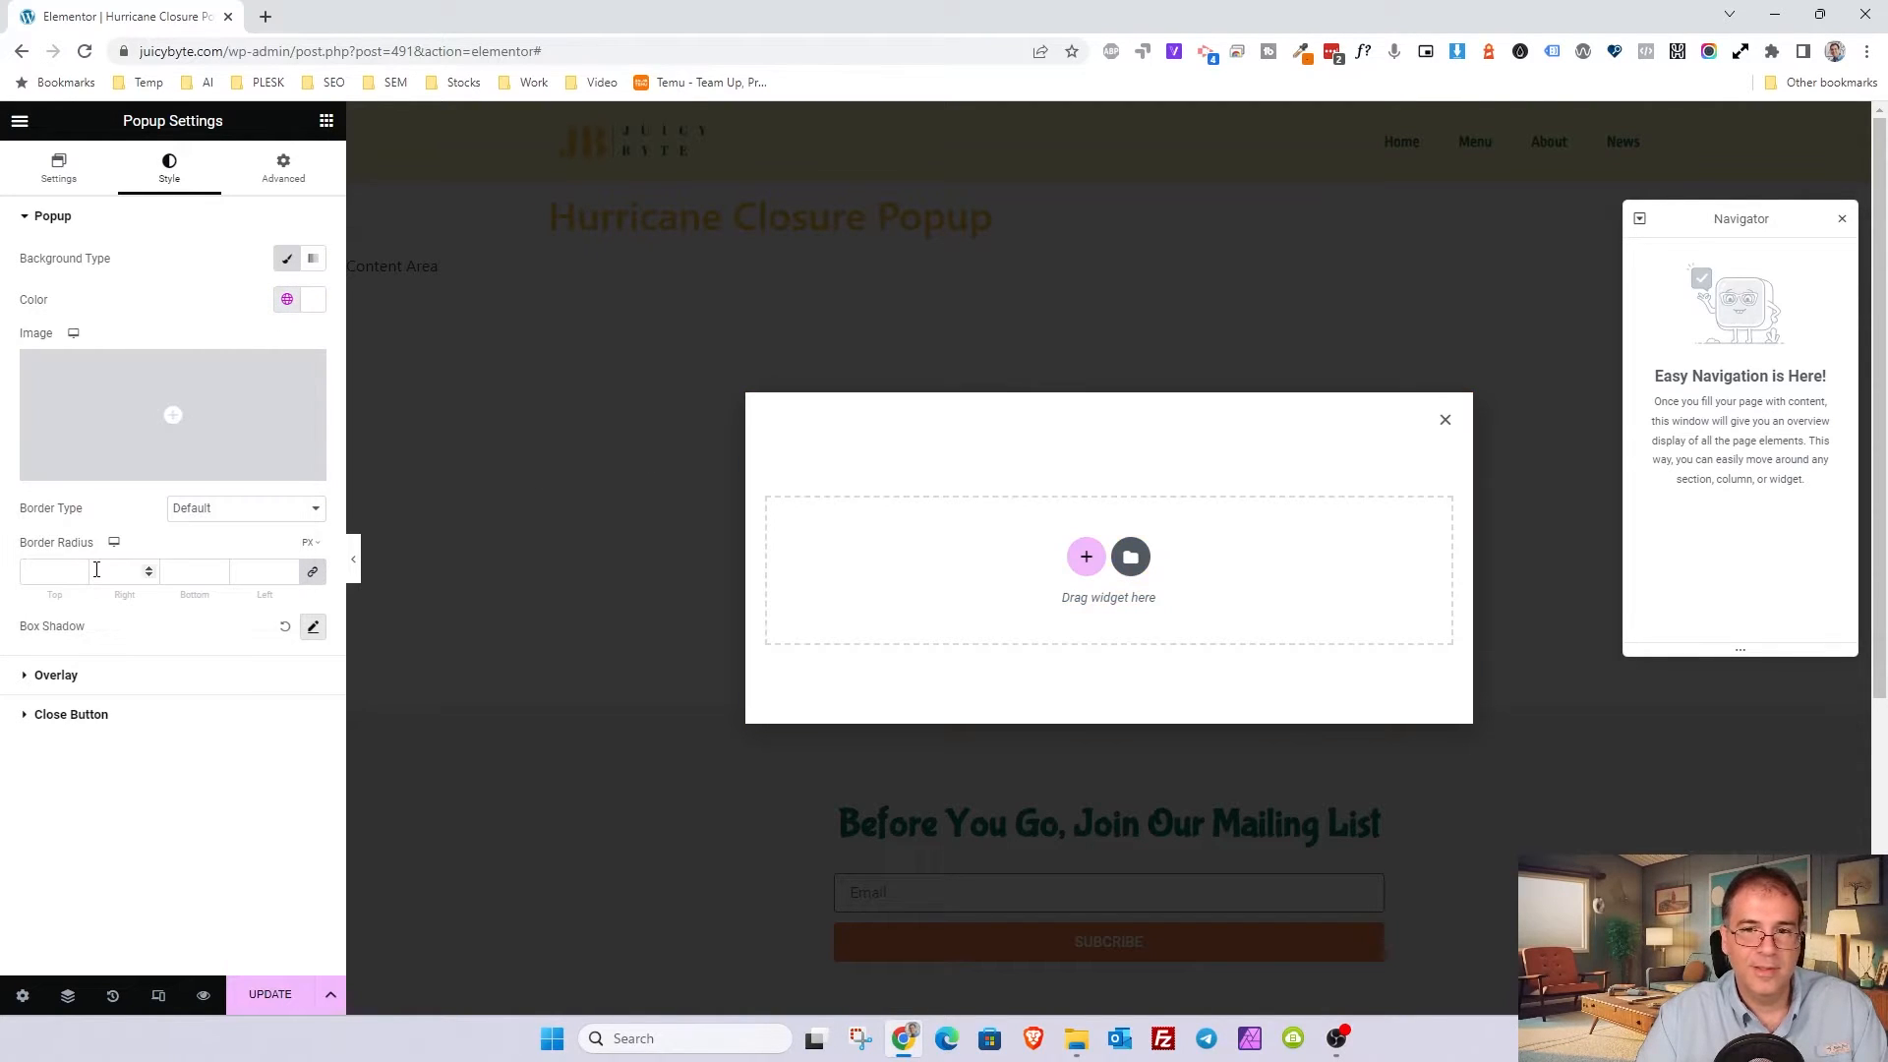
{"action": "mouse_move", "coordinate": [169, 398]}
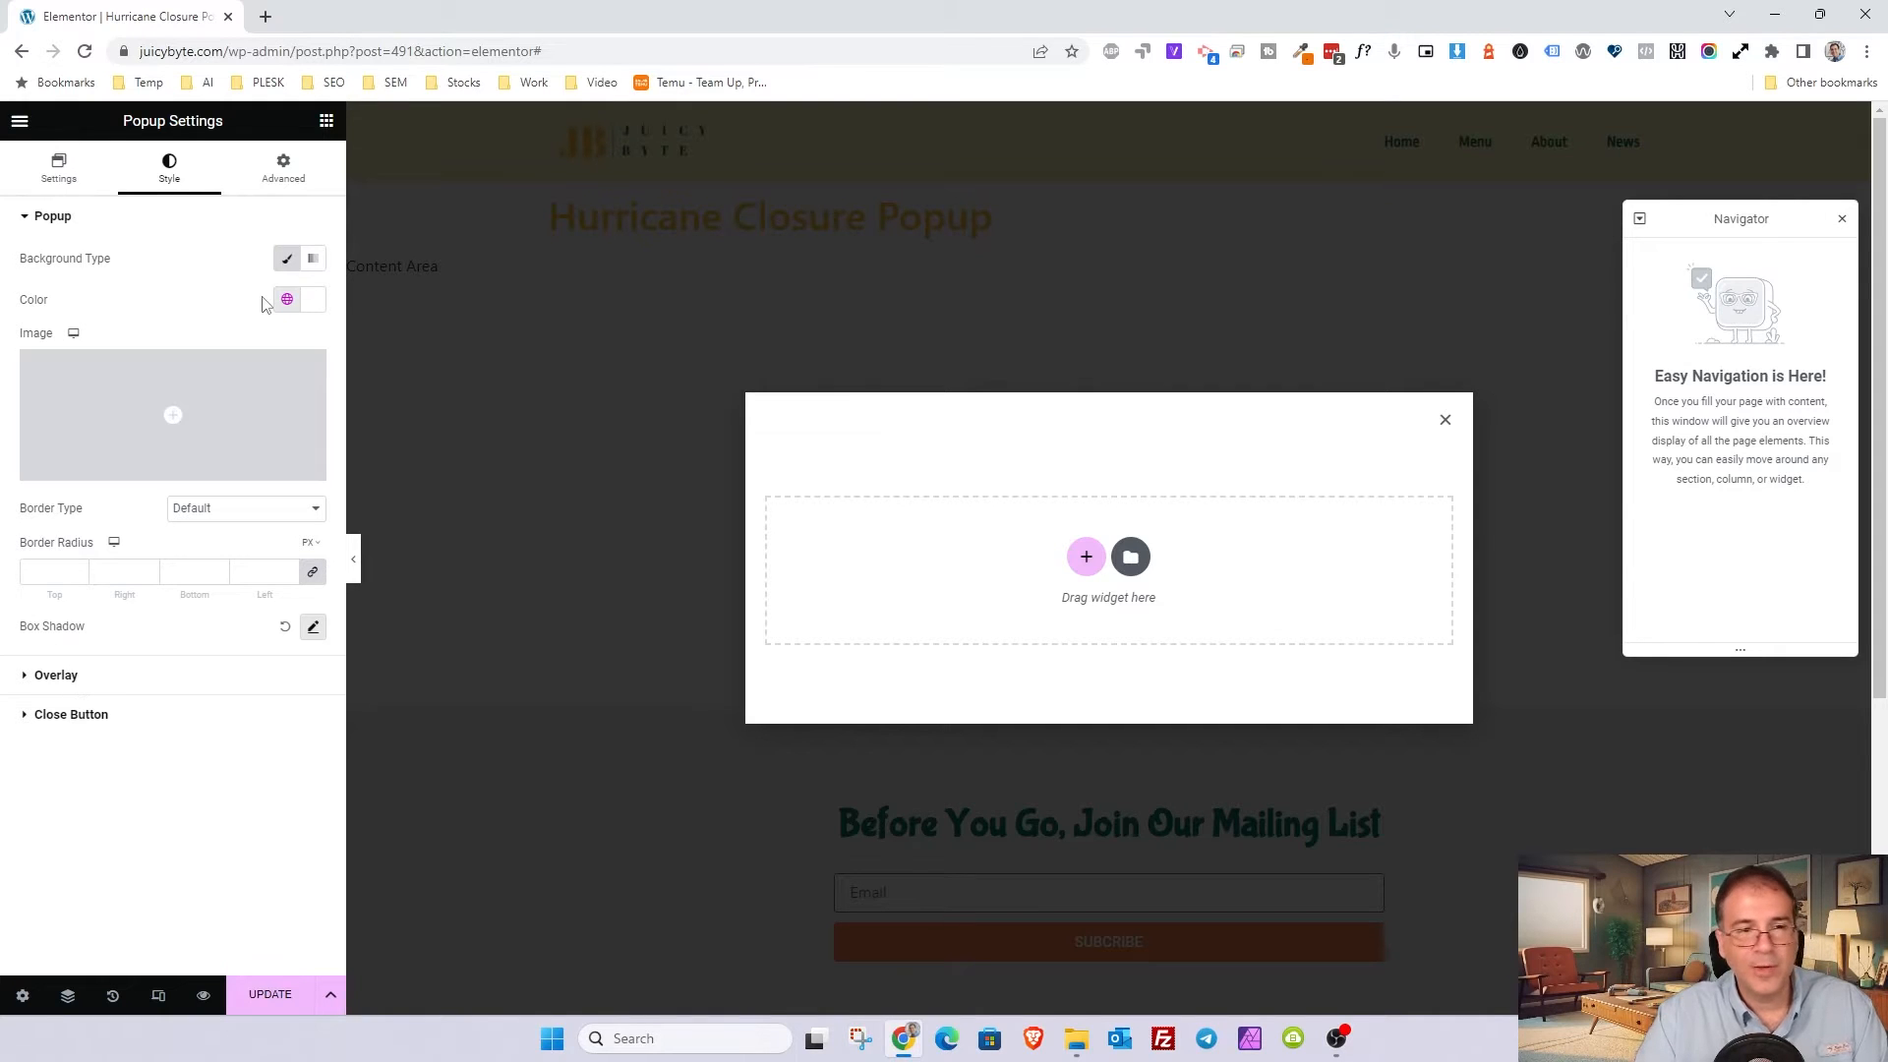
Step: Try the Primary global color on the popup's overlay and make it partly transparent
{"action": "left_click", "coordinate": [51, 218]}
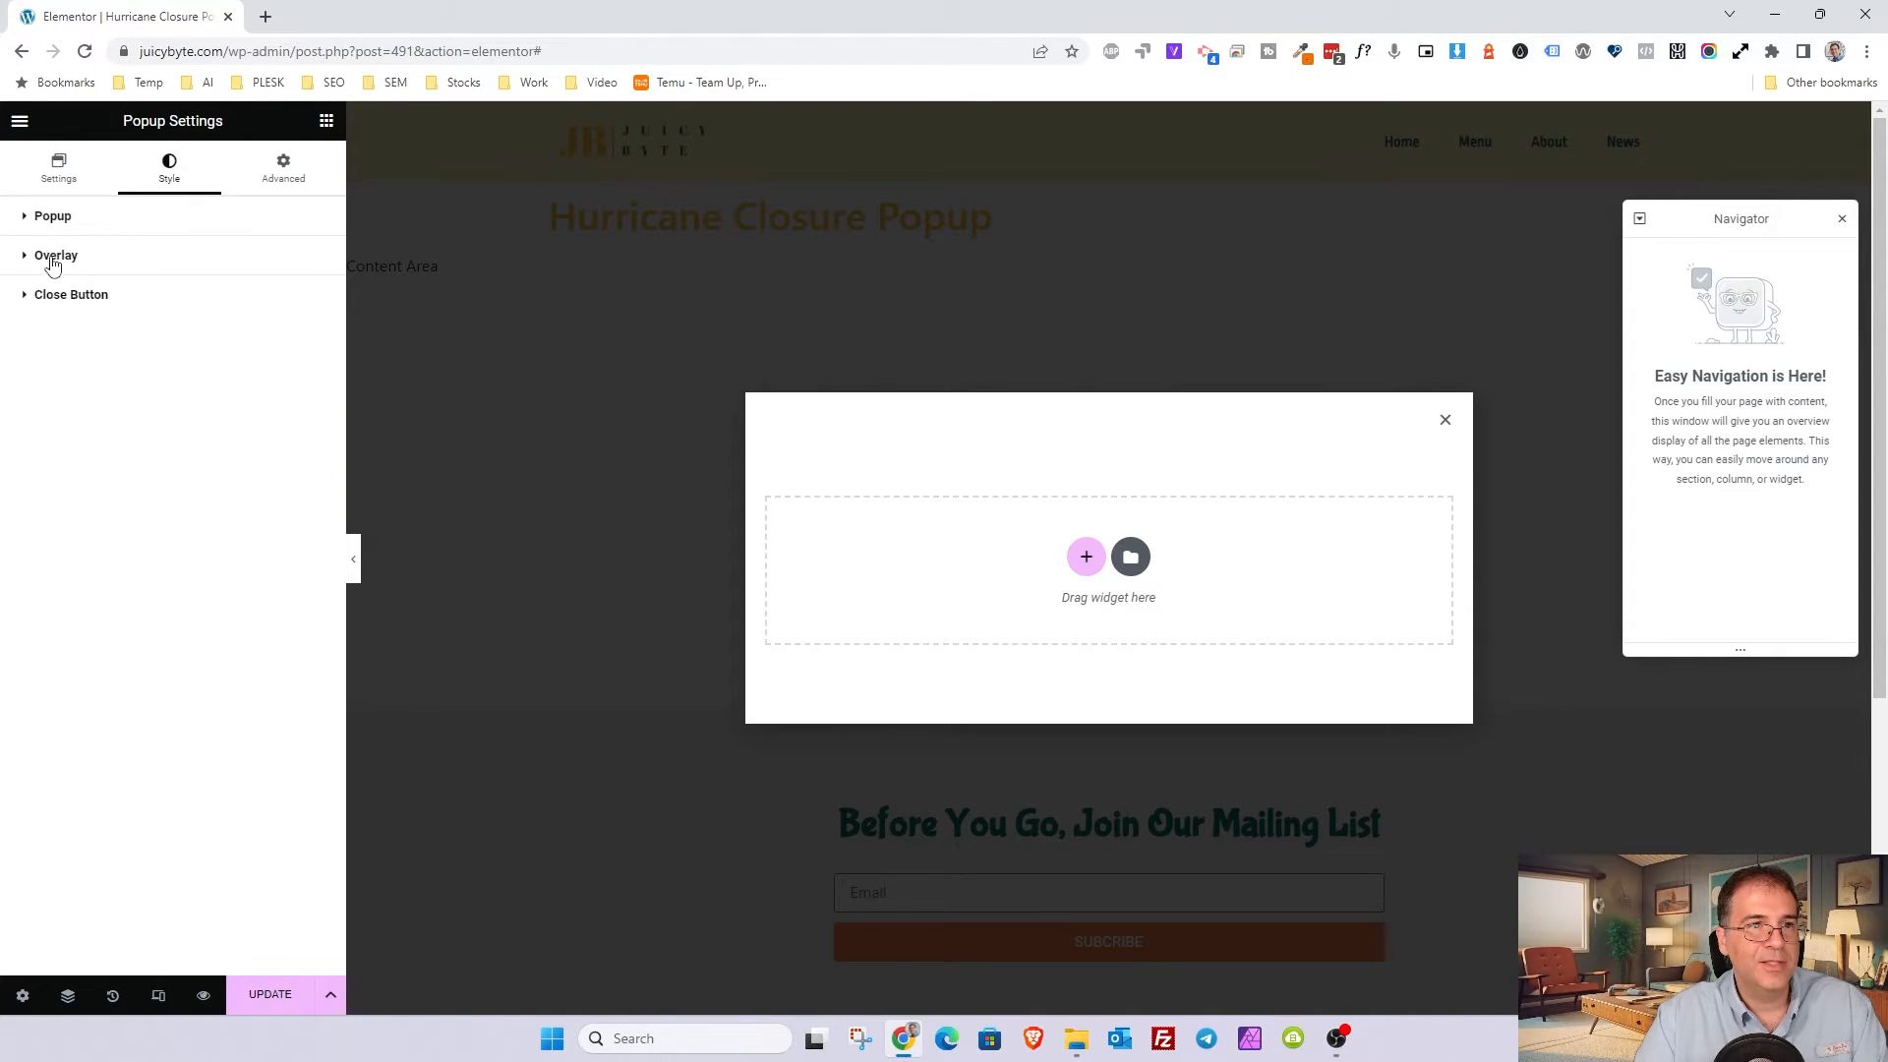
{"action": "left_click", "coordinate": [53, 258]}
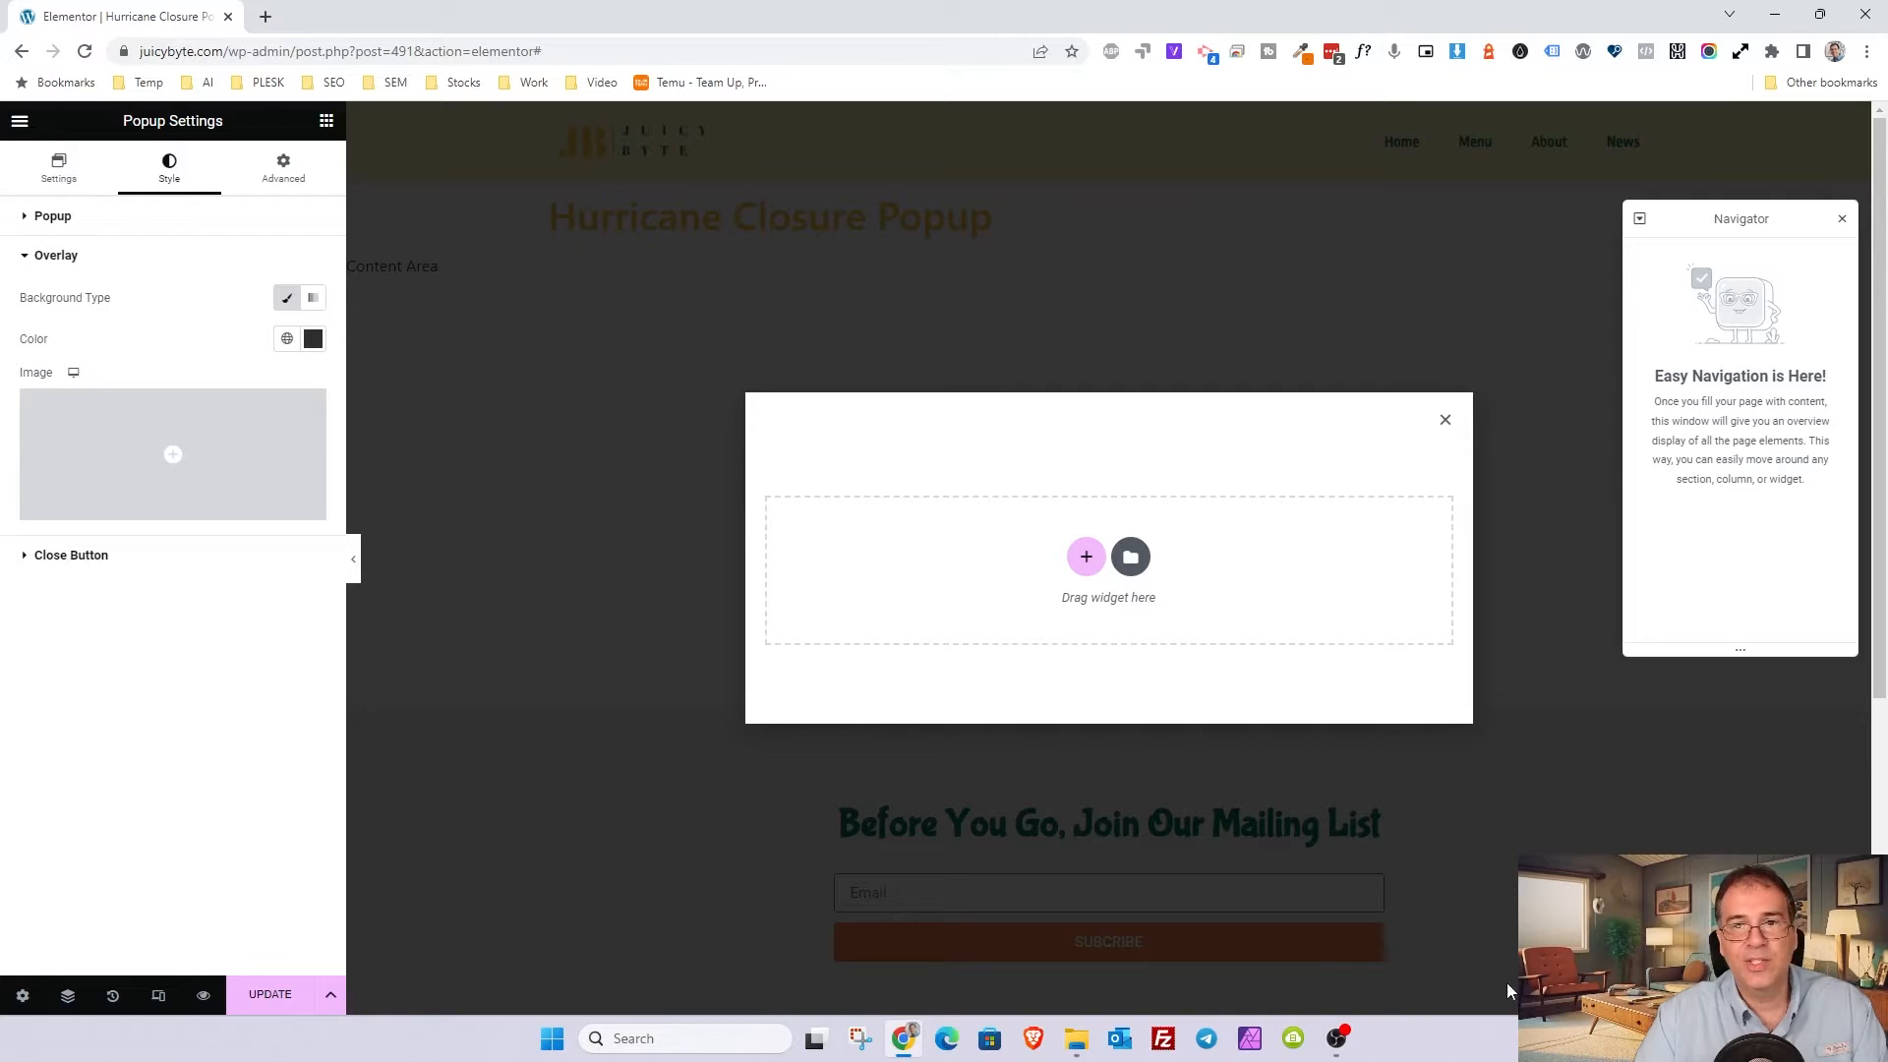
{"action": "left_click", "coordinate": [287, 339]}
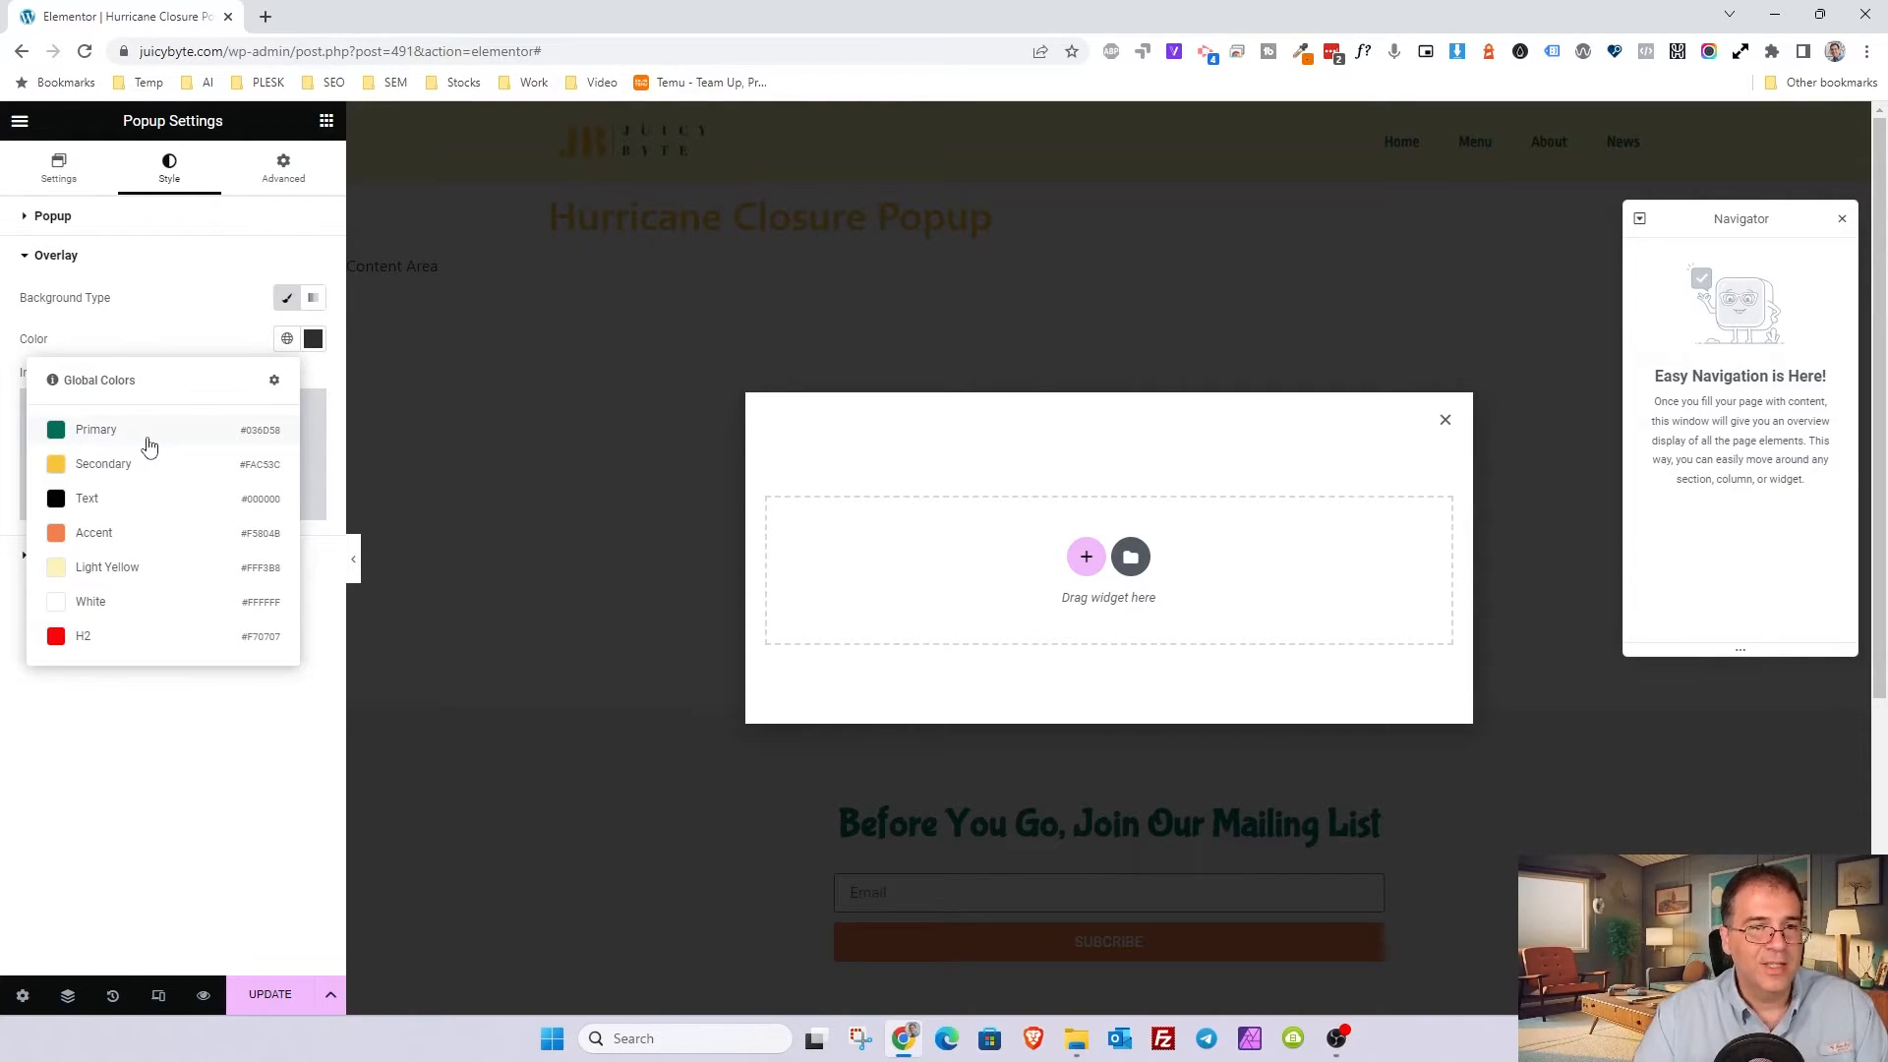
{"action": "left_click", "coordinate": [134, 438]}
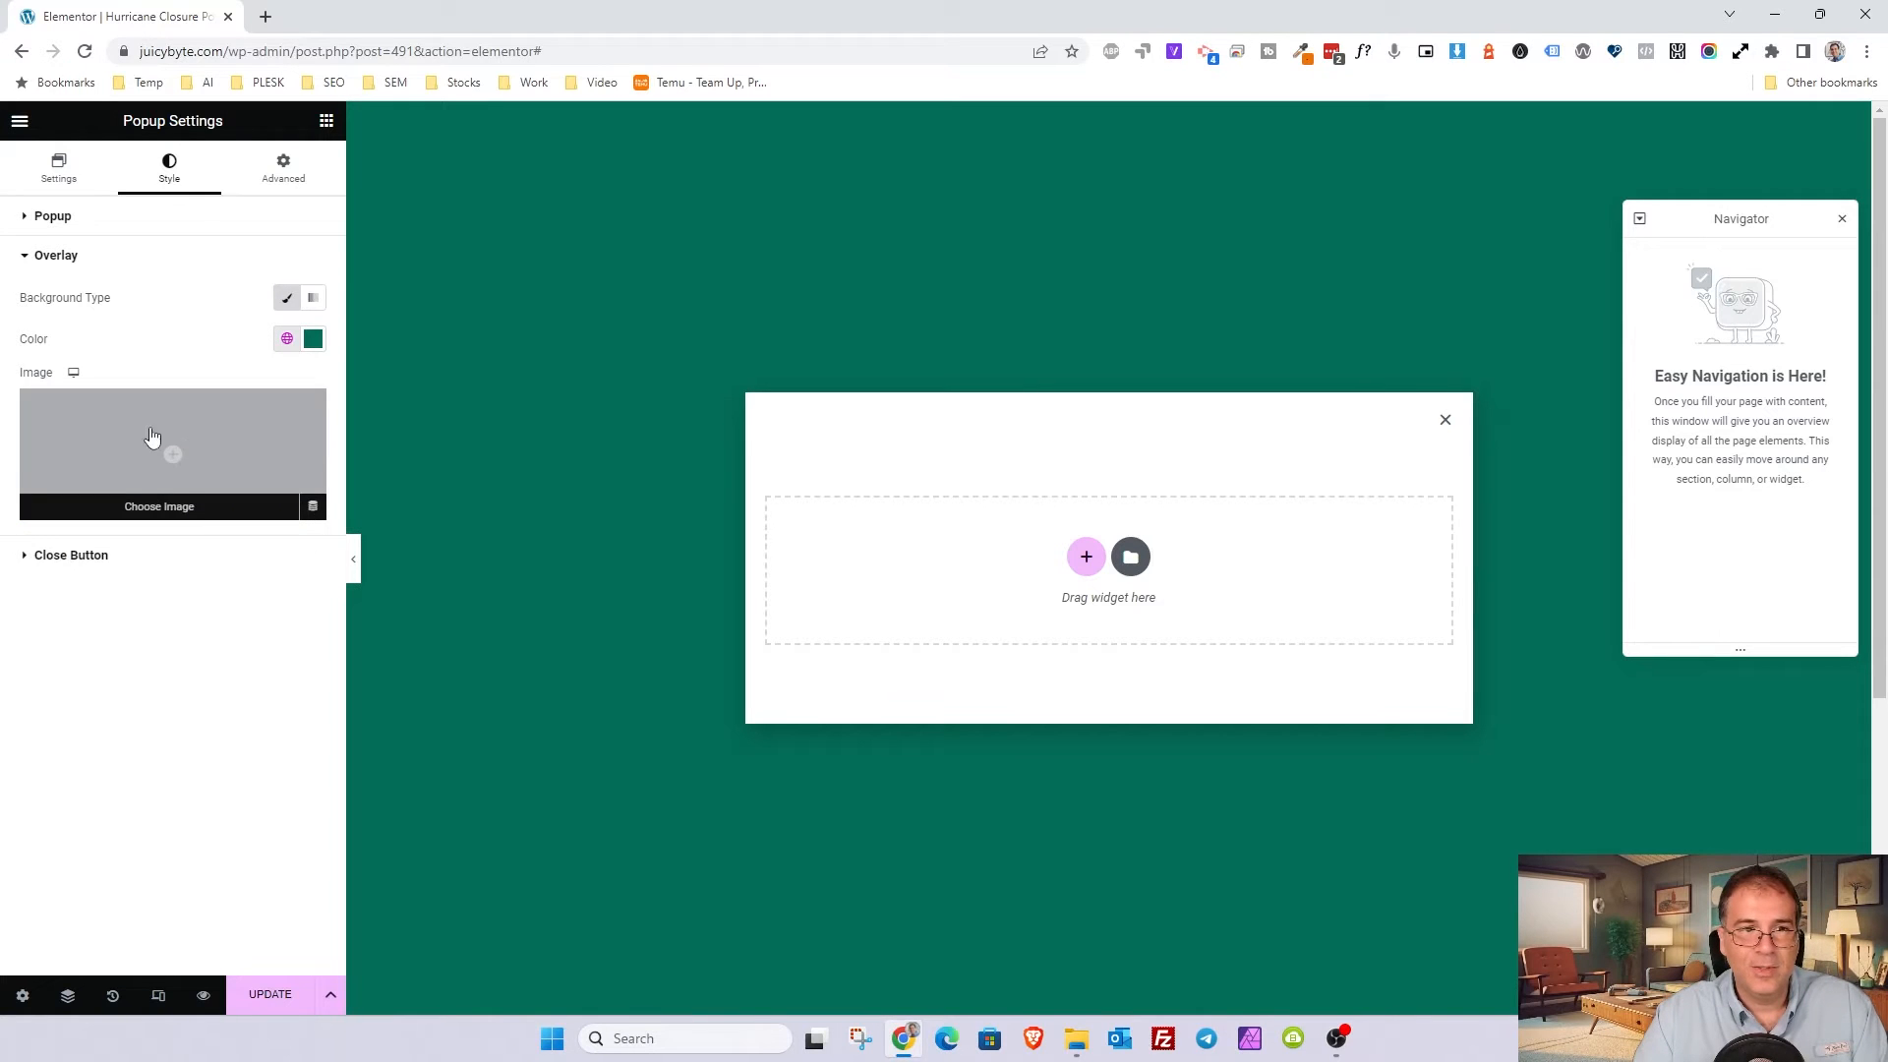
{"action": "left_click", "coordinate": [313, 338]}
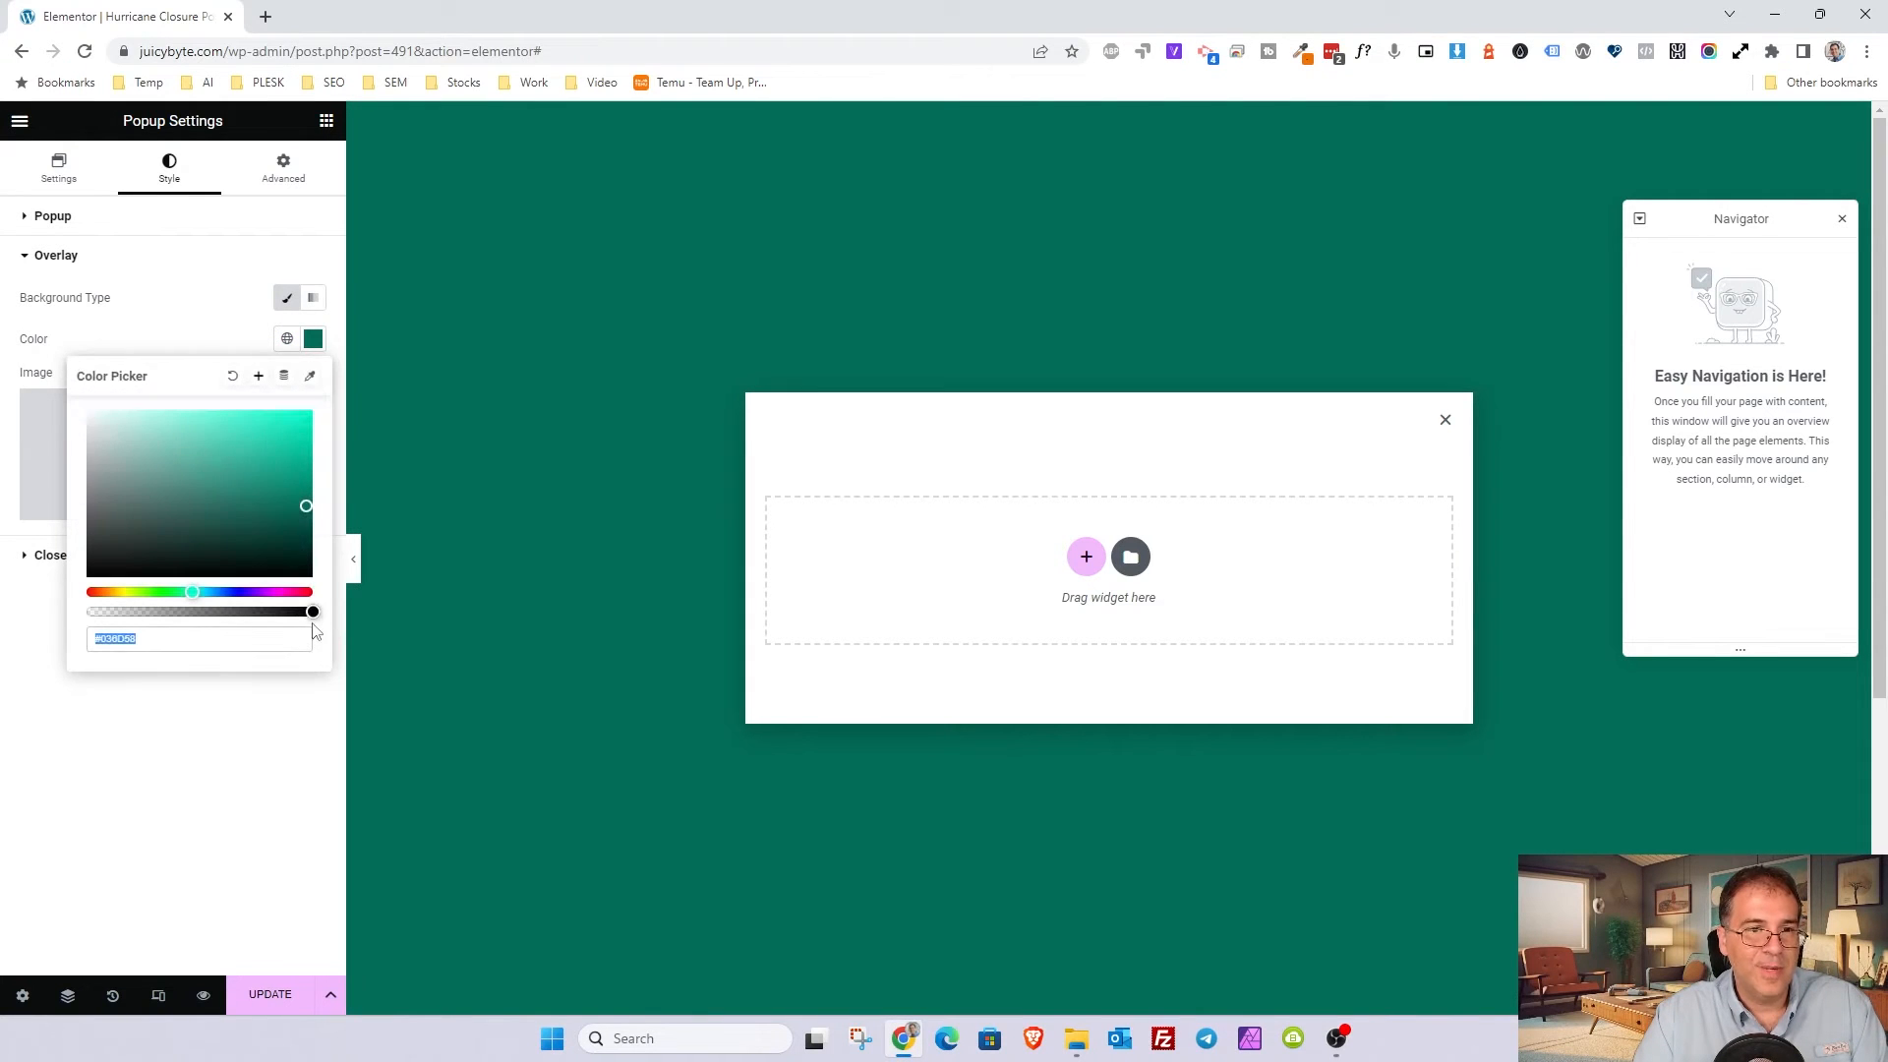
{"action": "left_click_drag", "start_coordinate": [312, 611], "coordinate": [251, 630]}
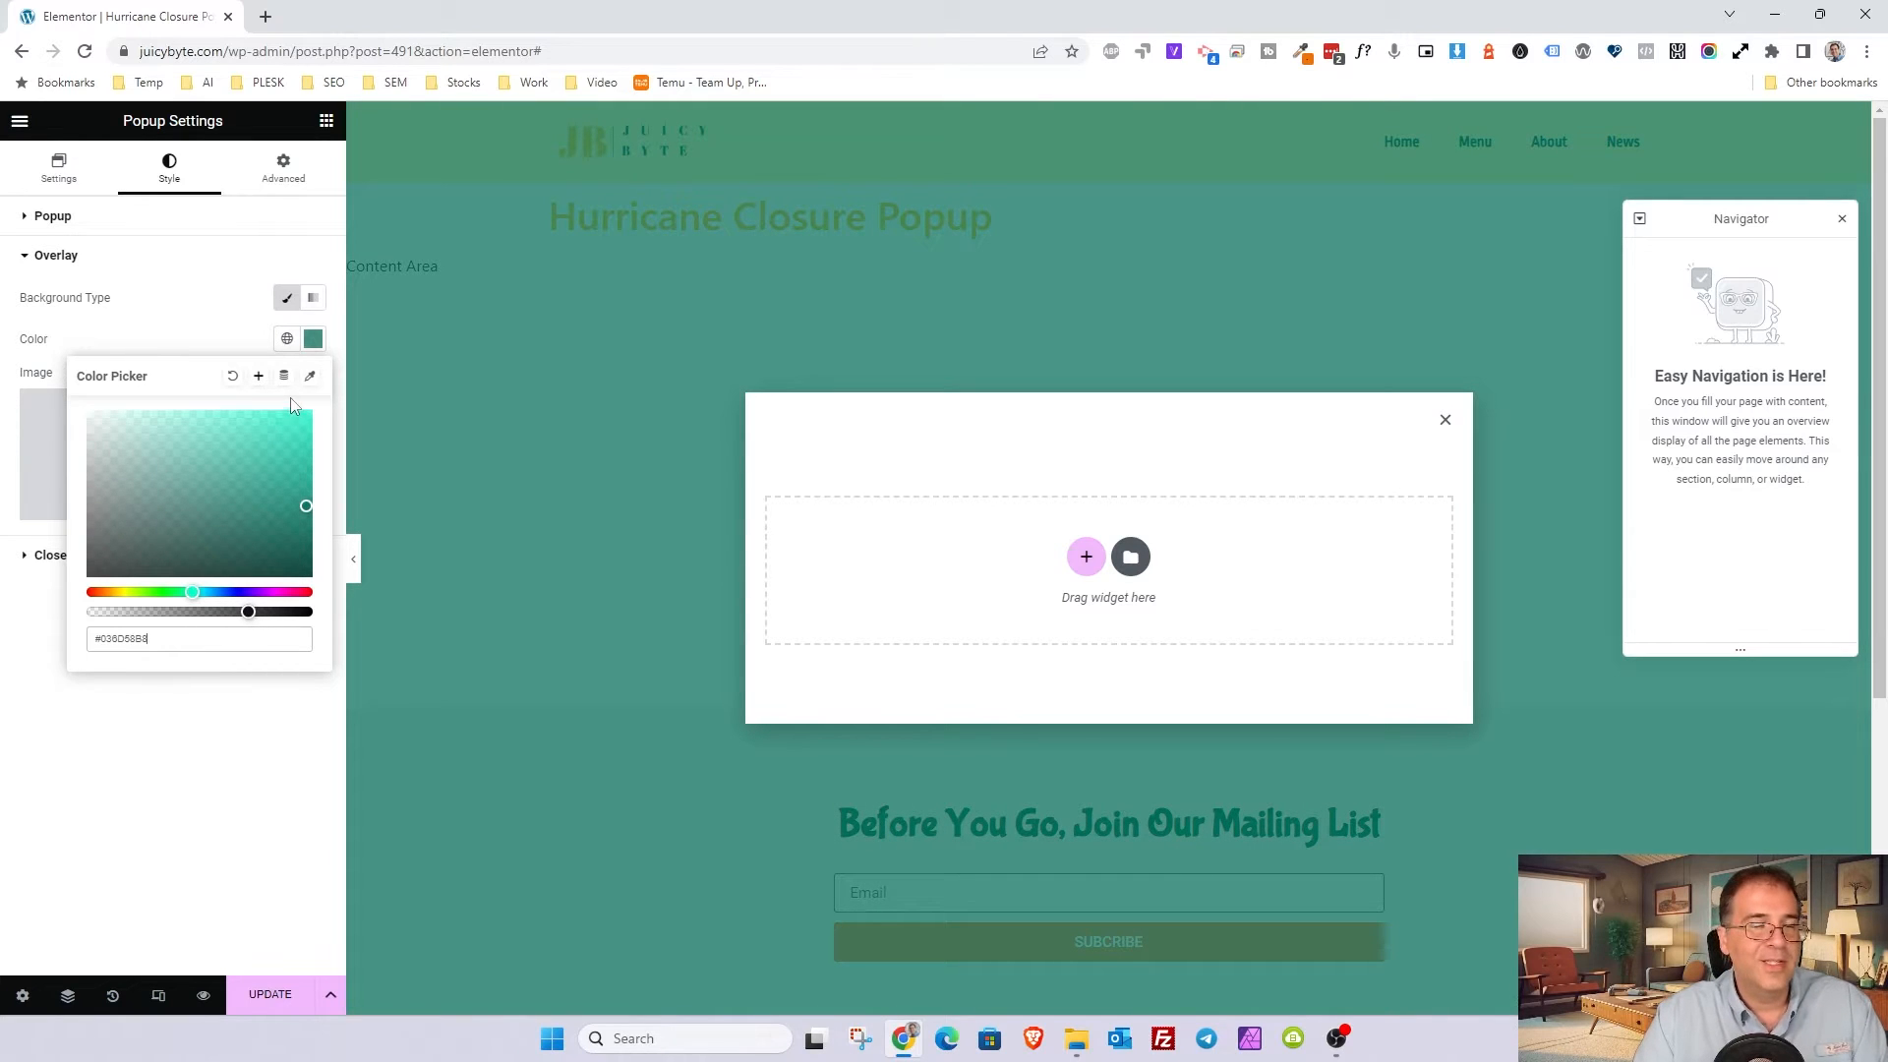
Step: Set the popup's overlay to the black Text global color and lower its opacity to give #000000B6
{"action": "left_click", "coordinate": [286, 338]}
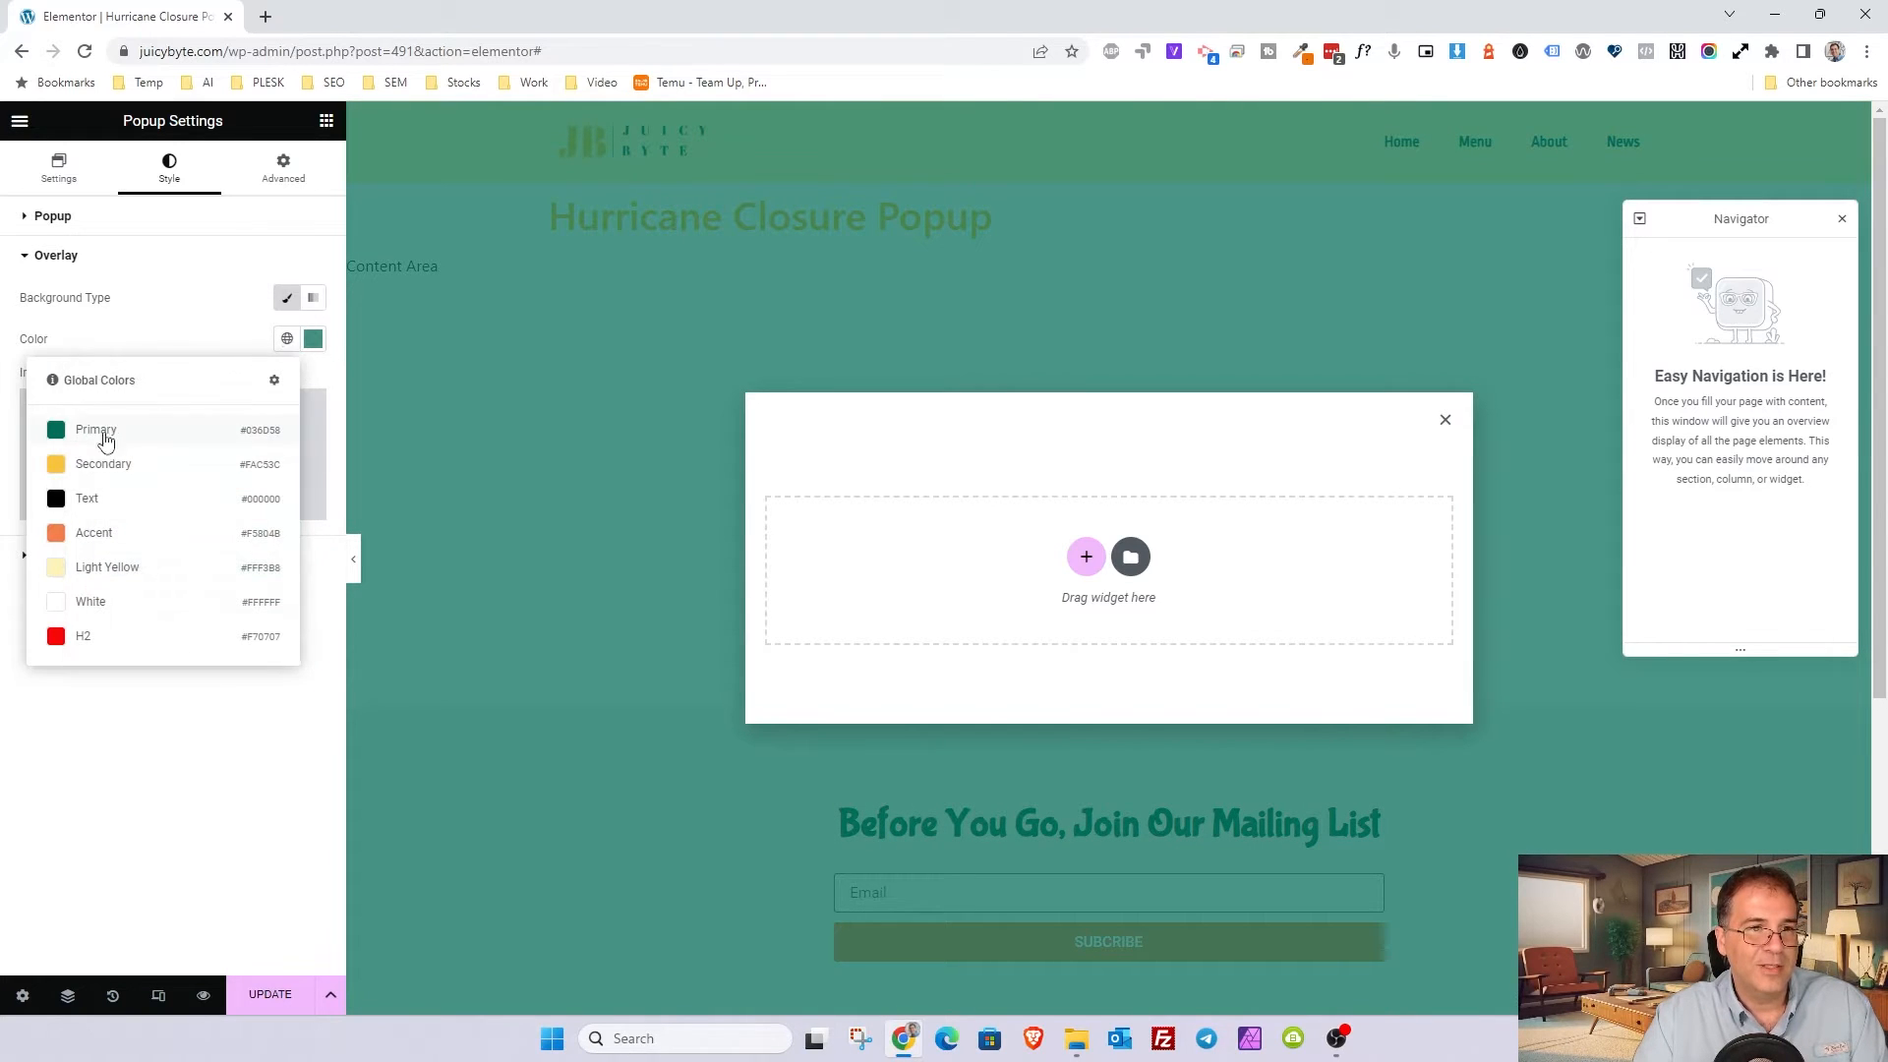
{"action": "left_click", "coordinate": [103, 498]}
{"action": "left_click", "coordinate": [314, 345]}
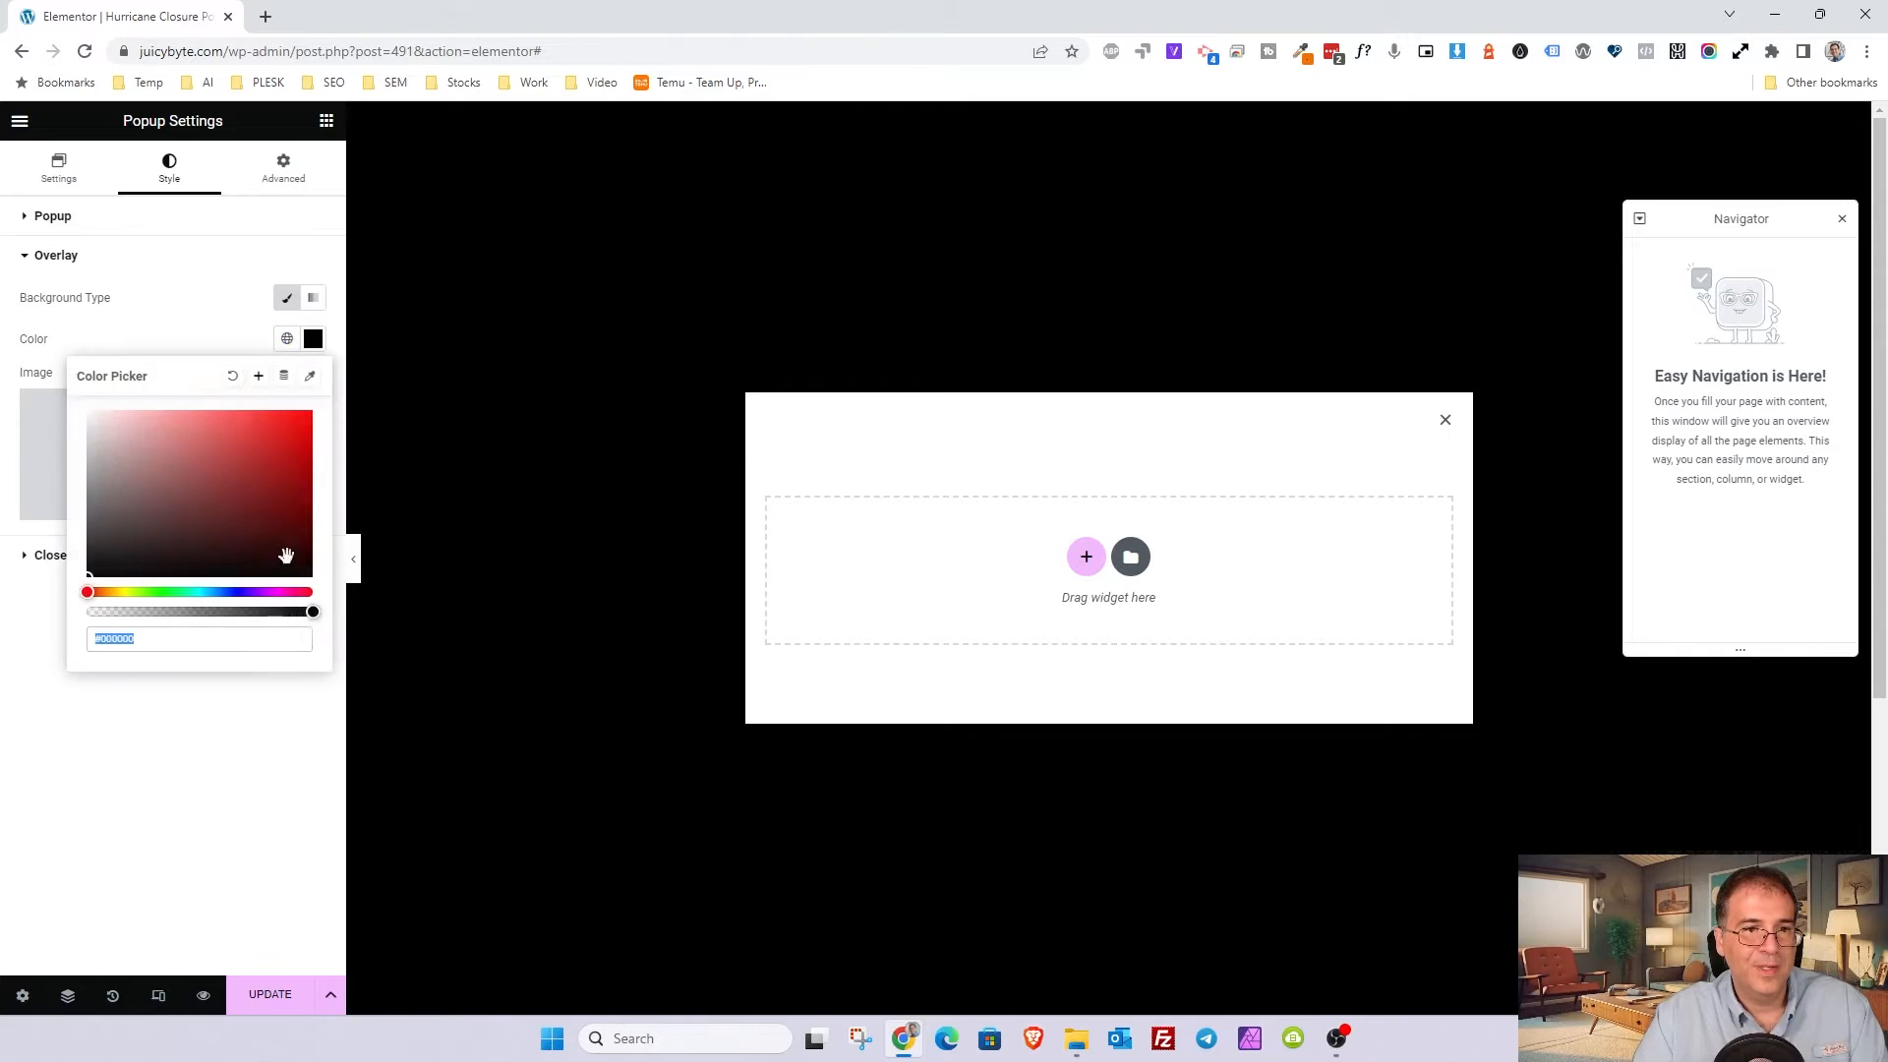
{"action": "left_click_drag", "start_coordinate": [308, 612], "coordinate": [247, 613]}
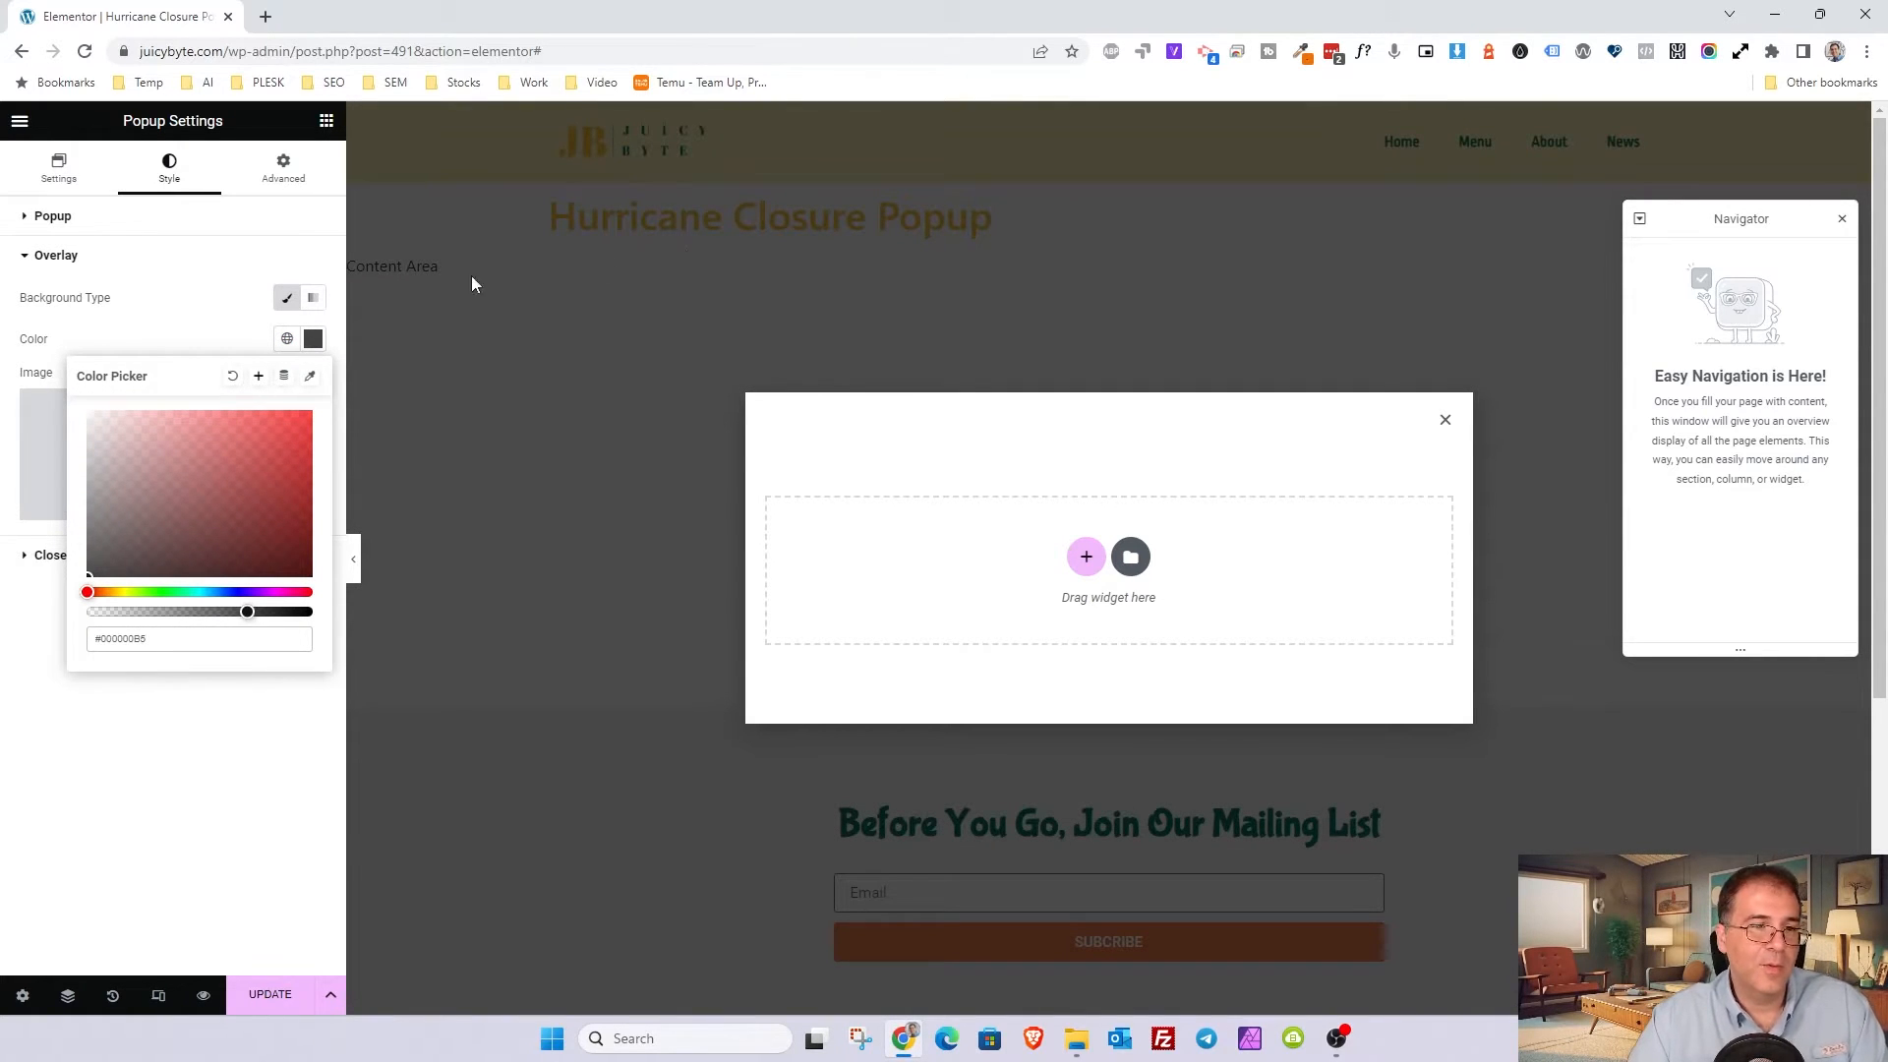
{"action": "left_click", "coordinate": [49, 258]}
{"action": "left_click", "coordinate": [47, 261]}
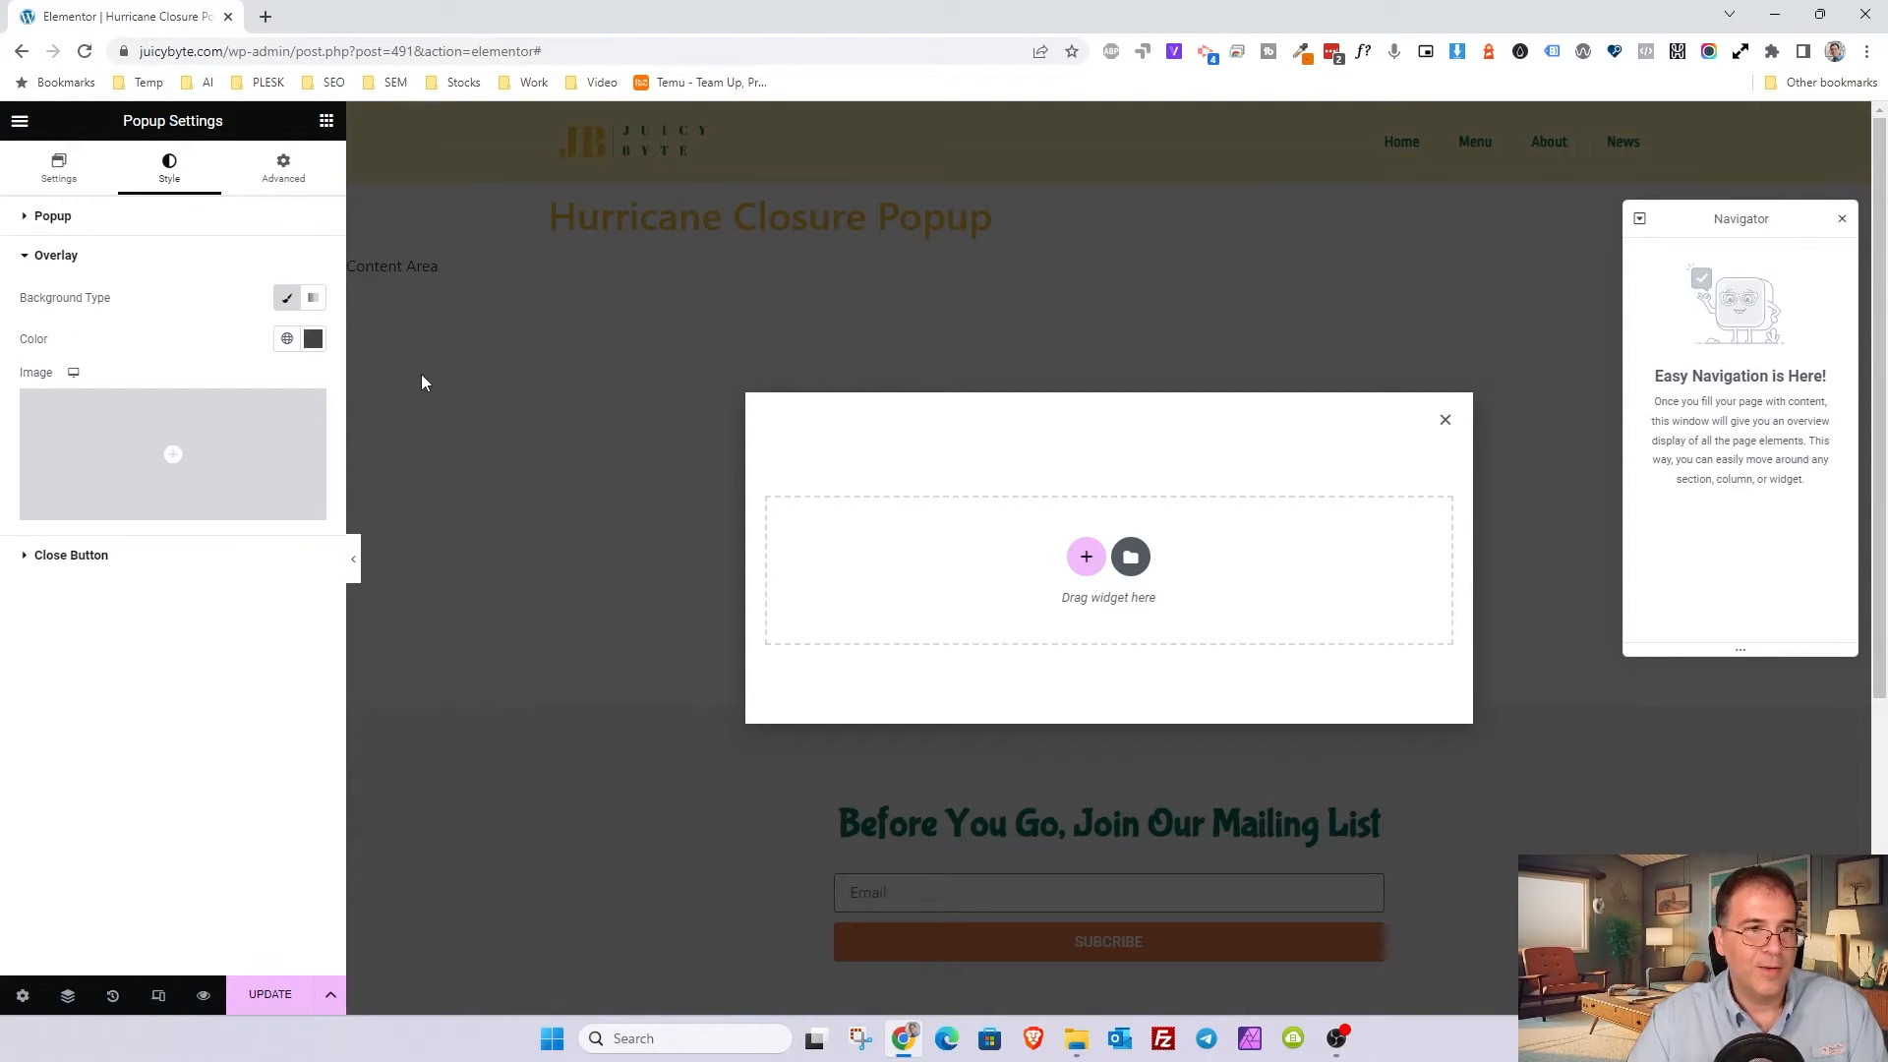
Step: Set the close button's normal color to the green Primary global color, leaving its position Inside
{"action": "left_click", "coordinate": [93, 556]}
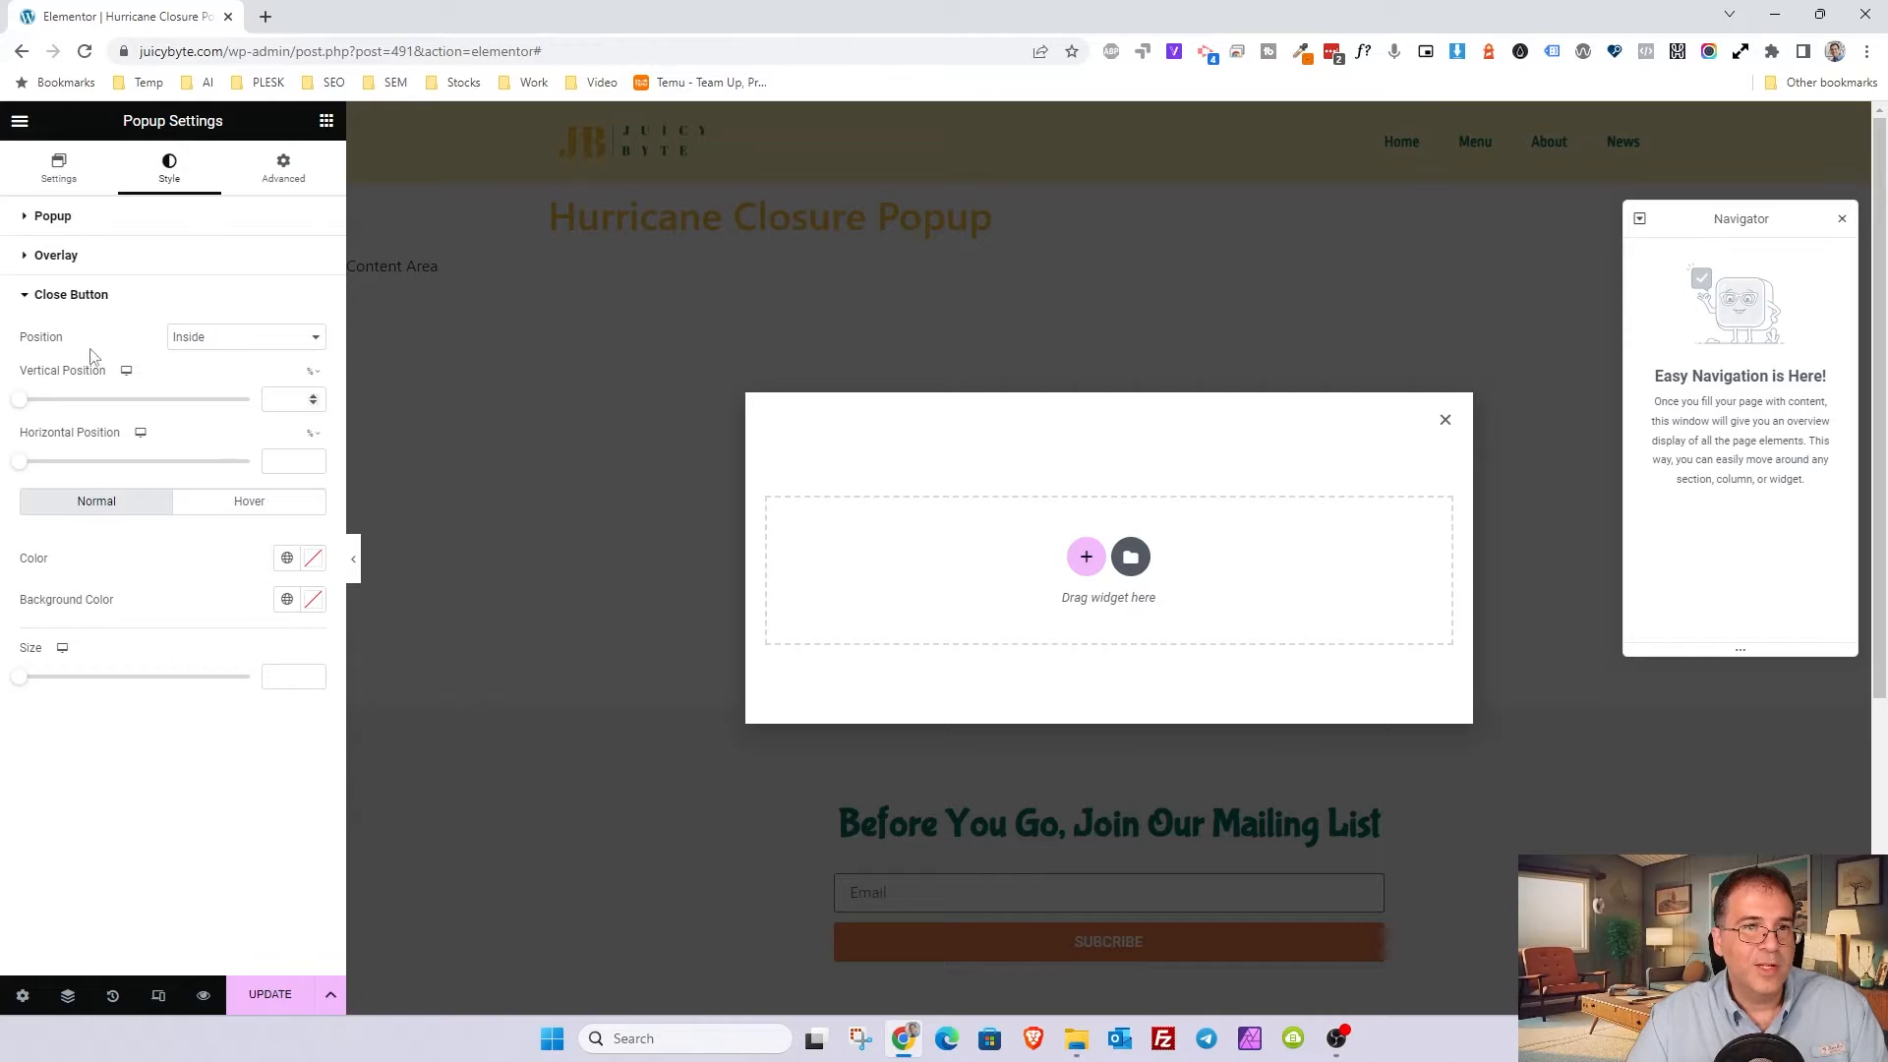
{"action": "left_click", "coordinate": [187, 337]}
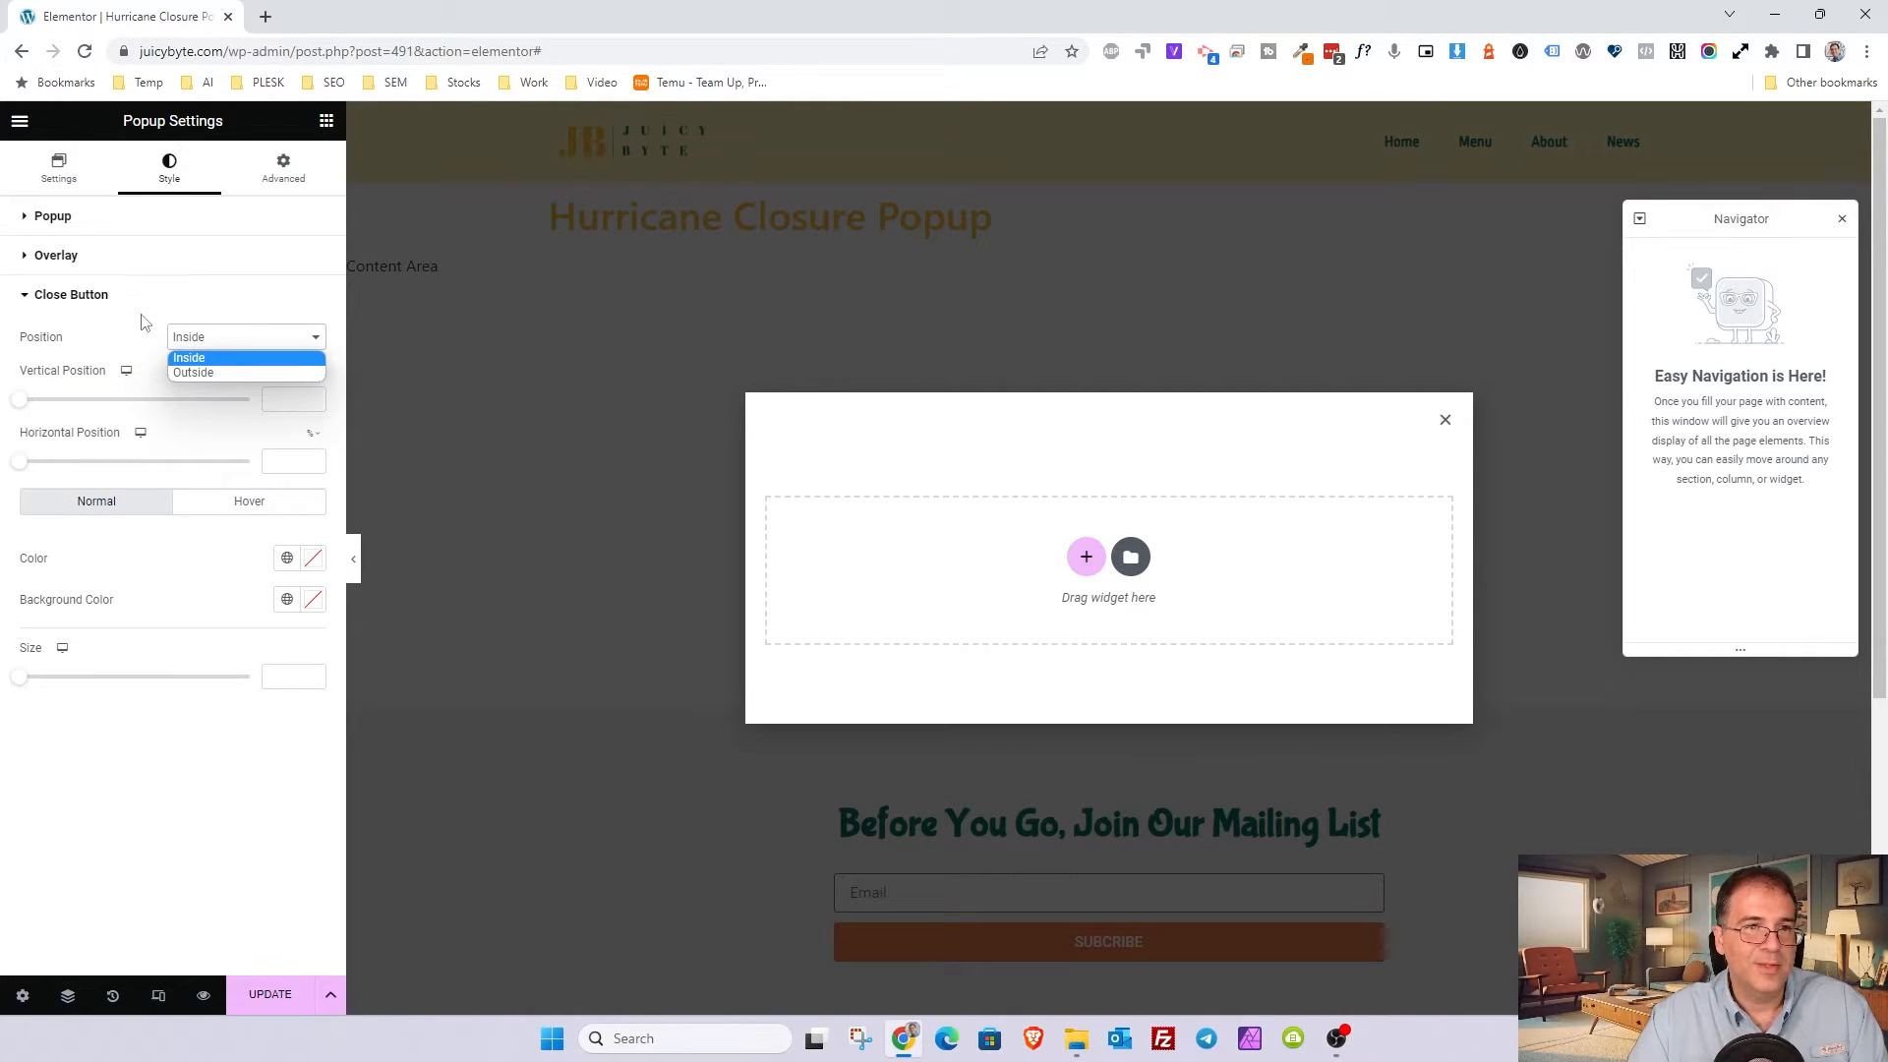
{"action": "left_click", "coordinate": [93, 341]}
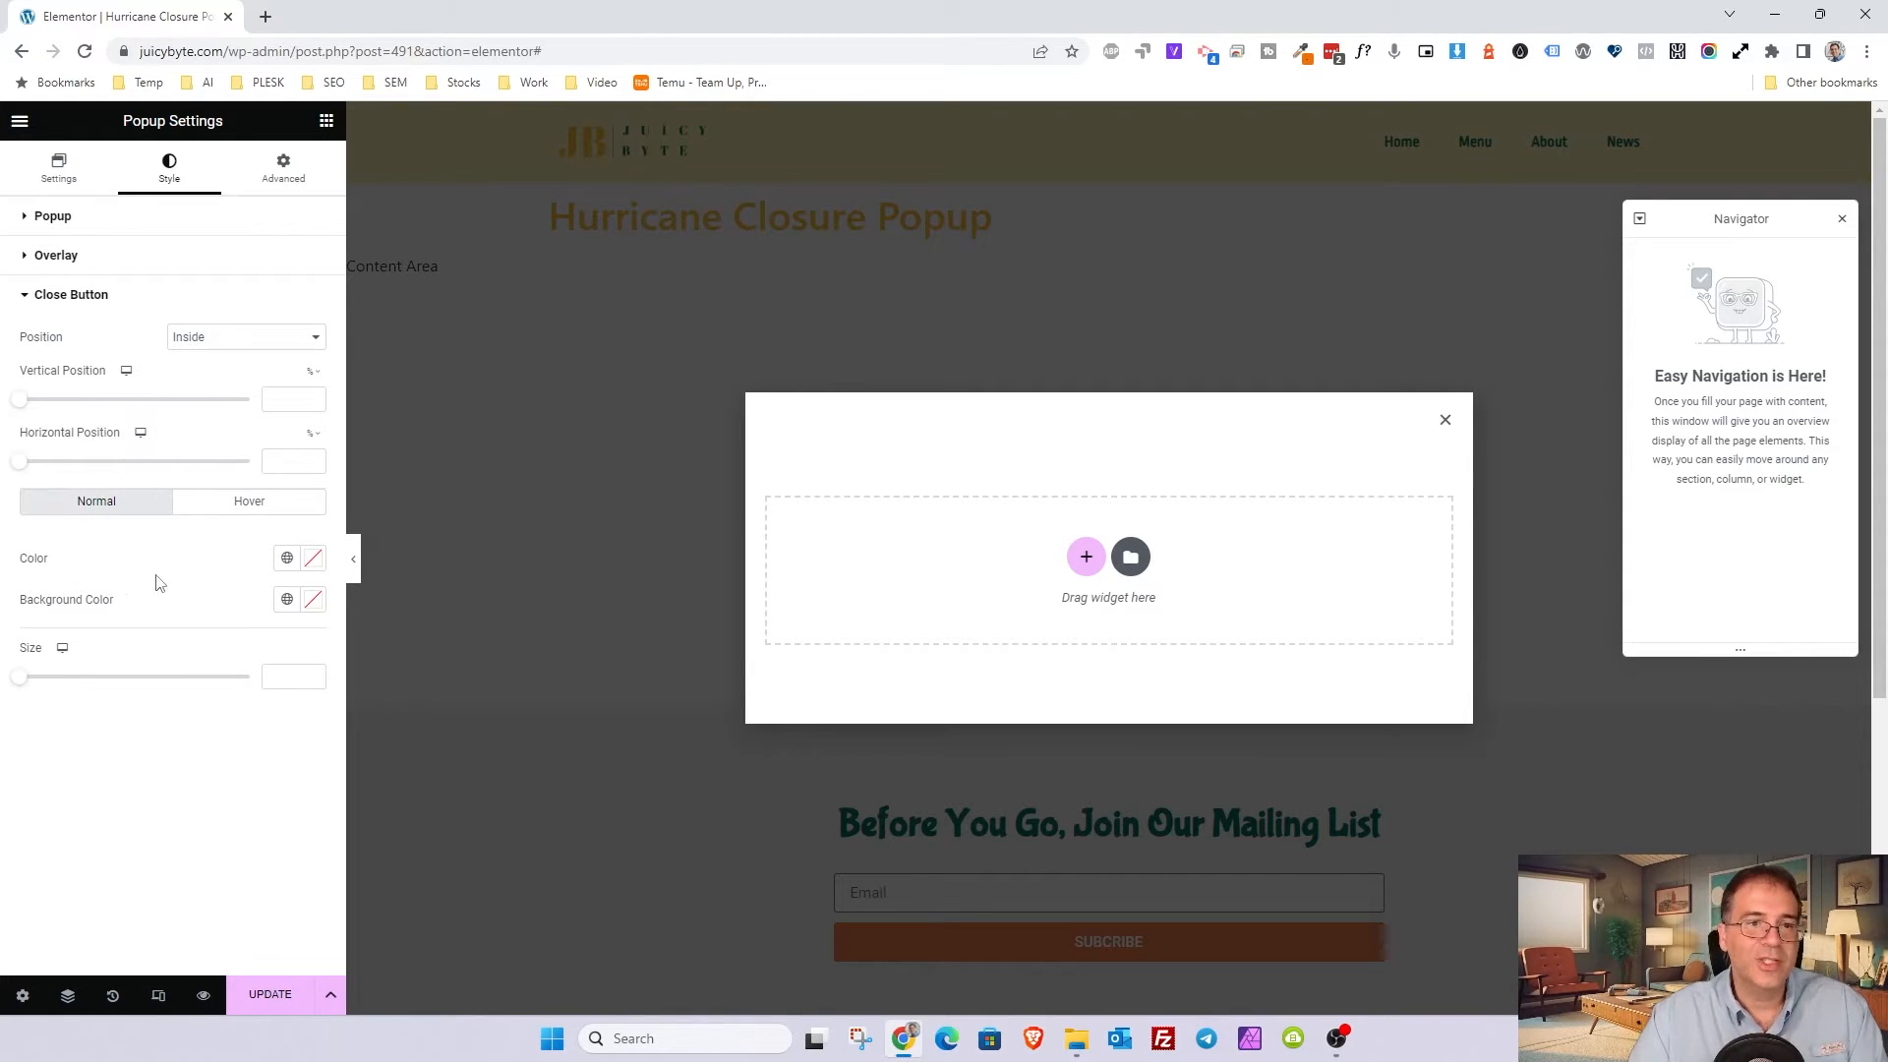
{"action": "left_click", "coordinate": [287, 560]}
{"action": "left_click", "coordinate": [165, 646]}
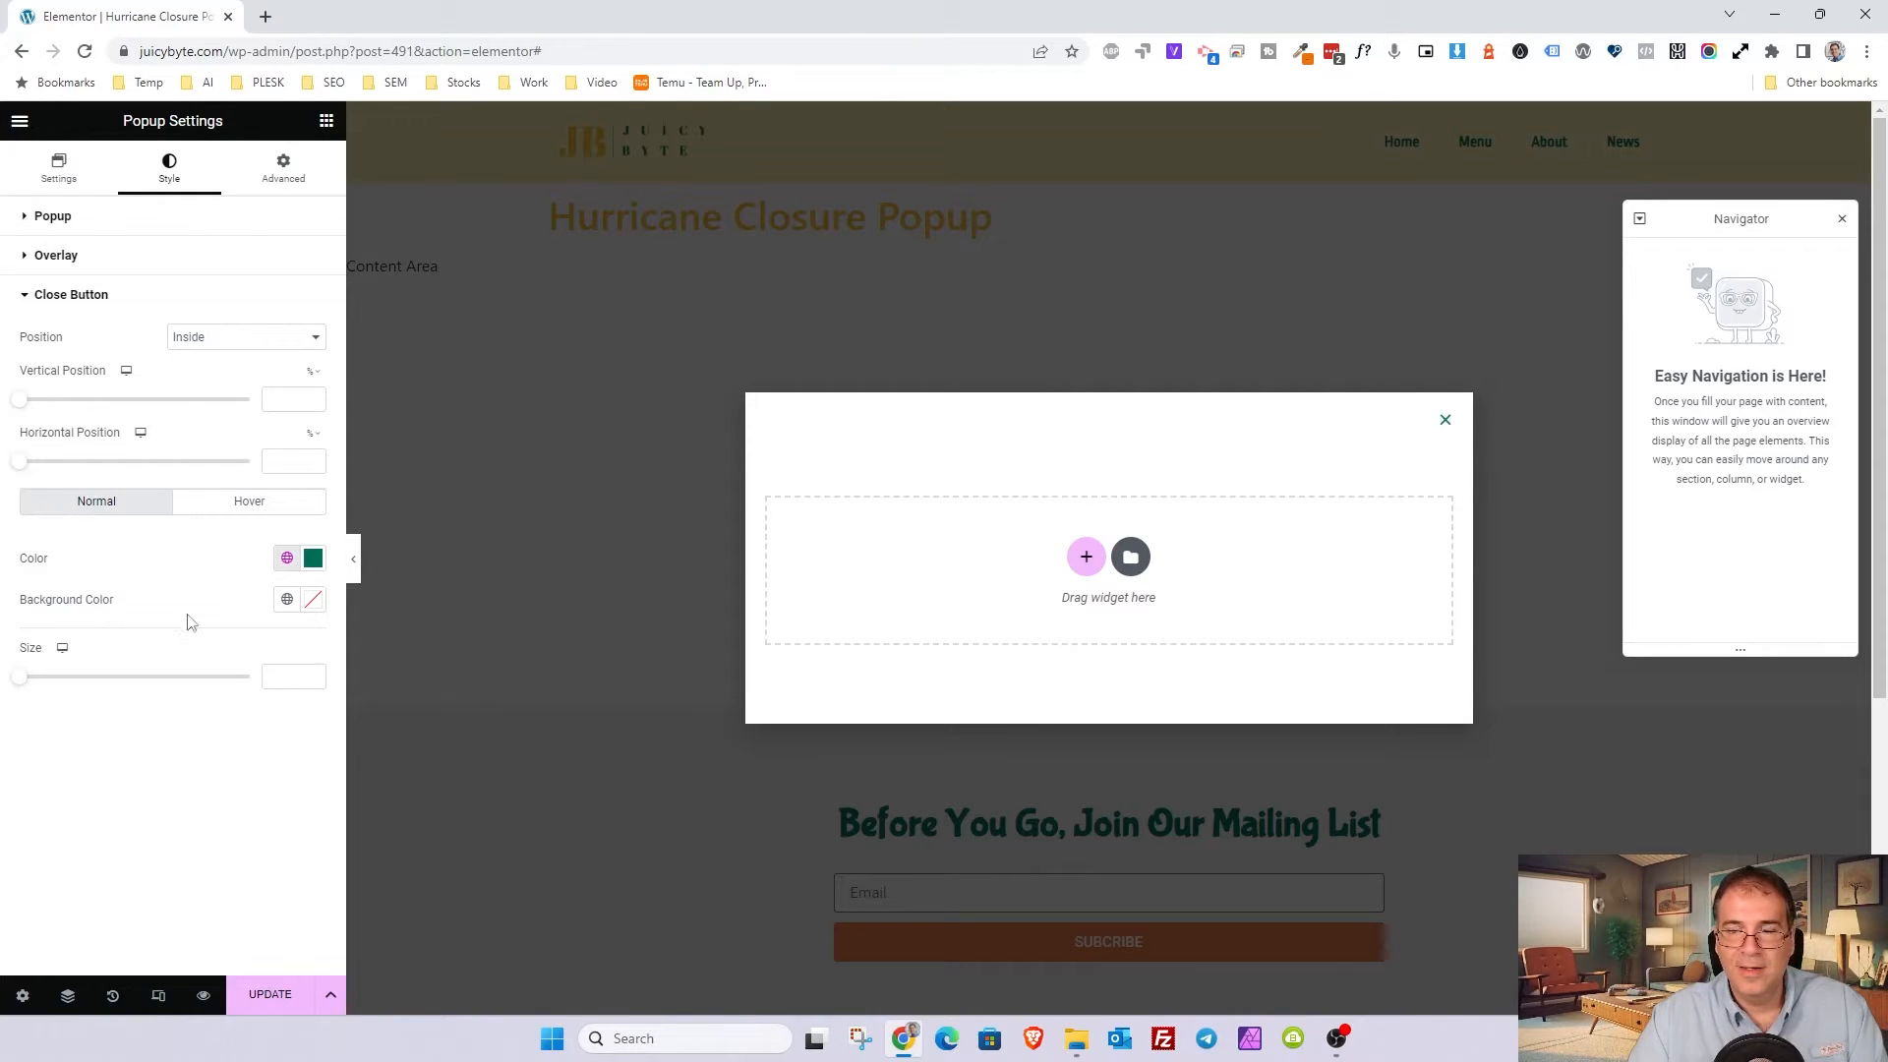
Step: Try a close button size of 30, then set the size to 26
{"action": "type", "text": "30"}
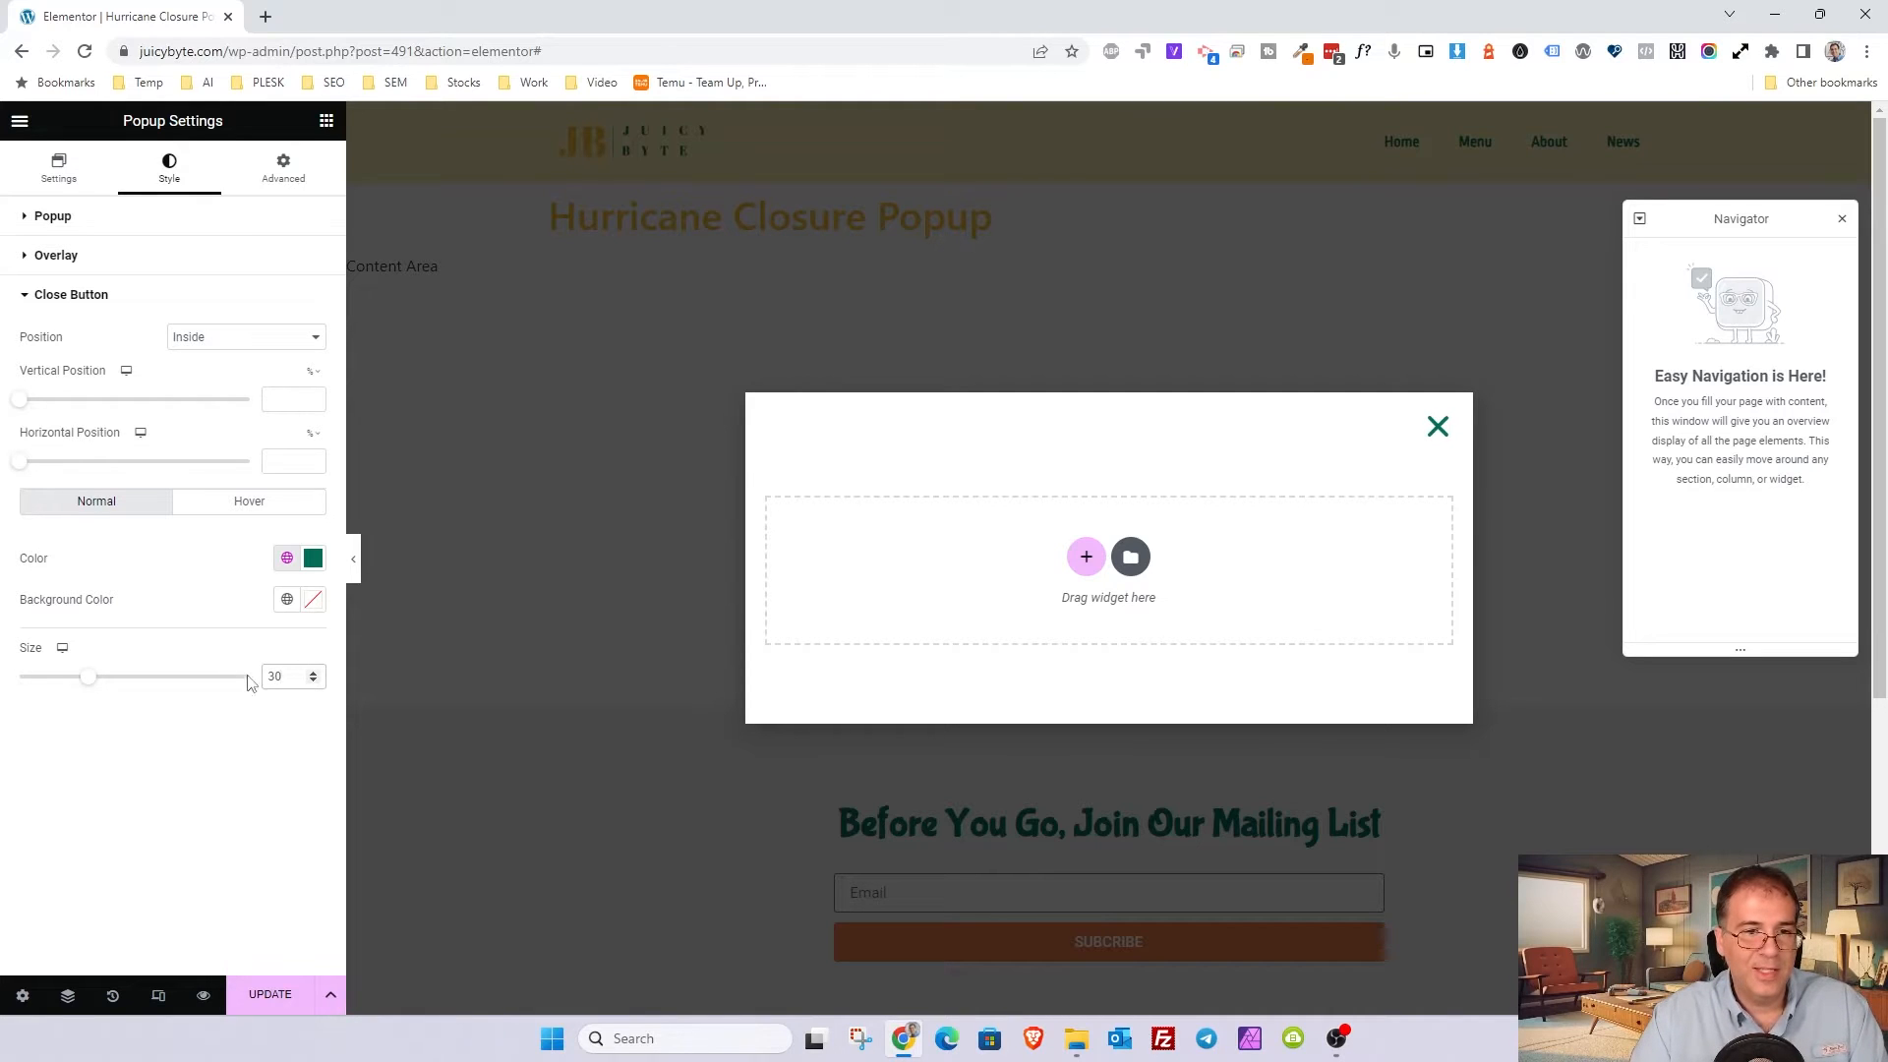
{"action": "key", "text": "BackSpace"}
{"action": "key", "text": "BackSpace"}
{"action": "type", "text": "26"}
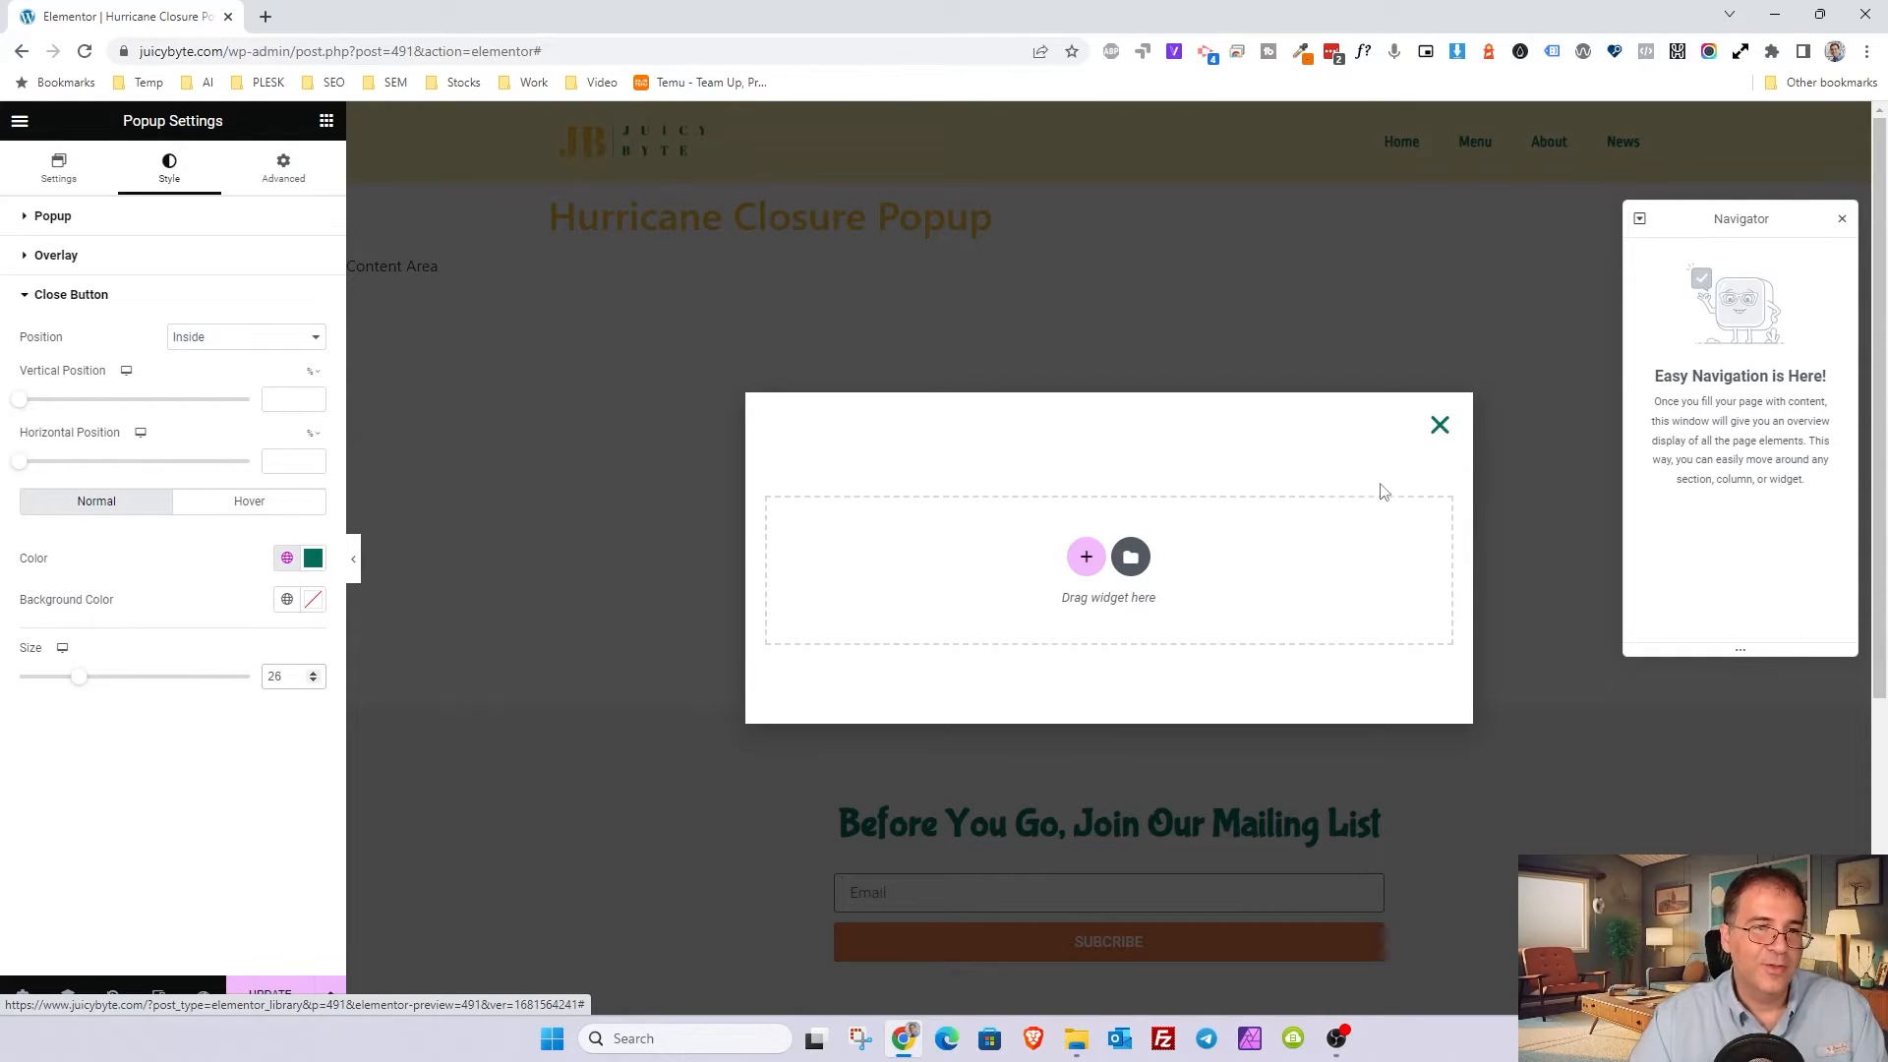
Step: Turn on Disable Page Scrolling and Avoid Multiple Popups in the popup's advanced settings
{"action": "left_click", "coordinate": [274, 165]}
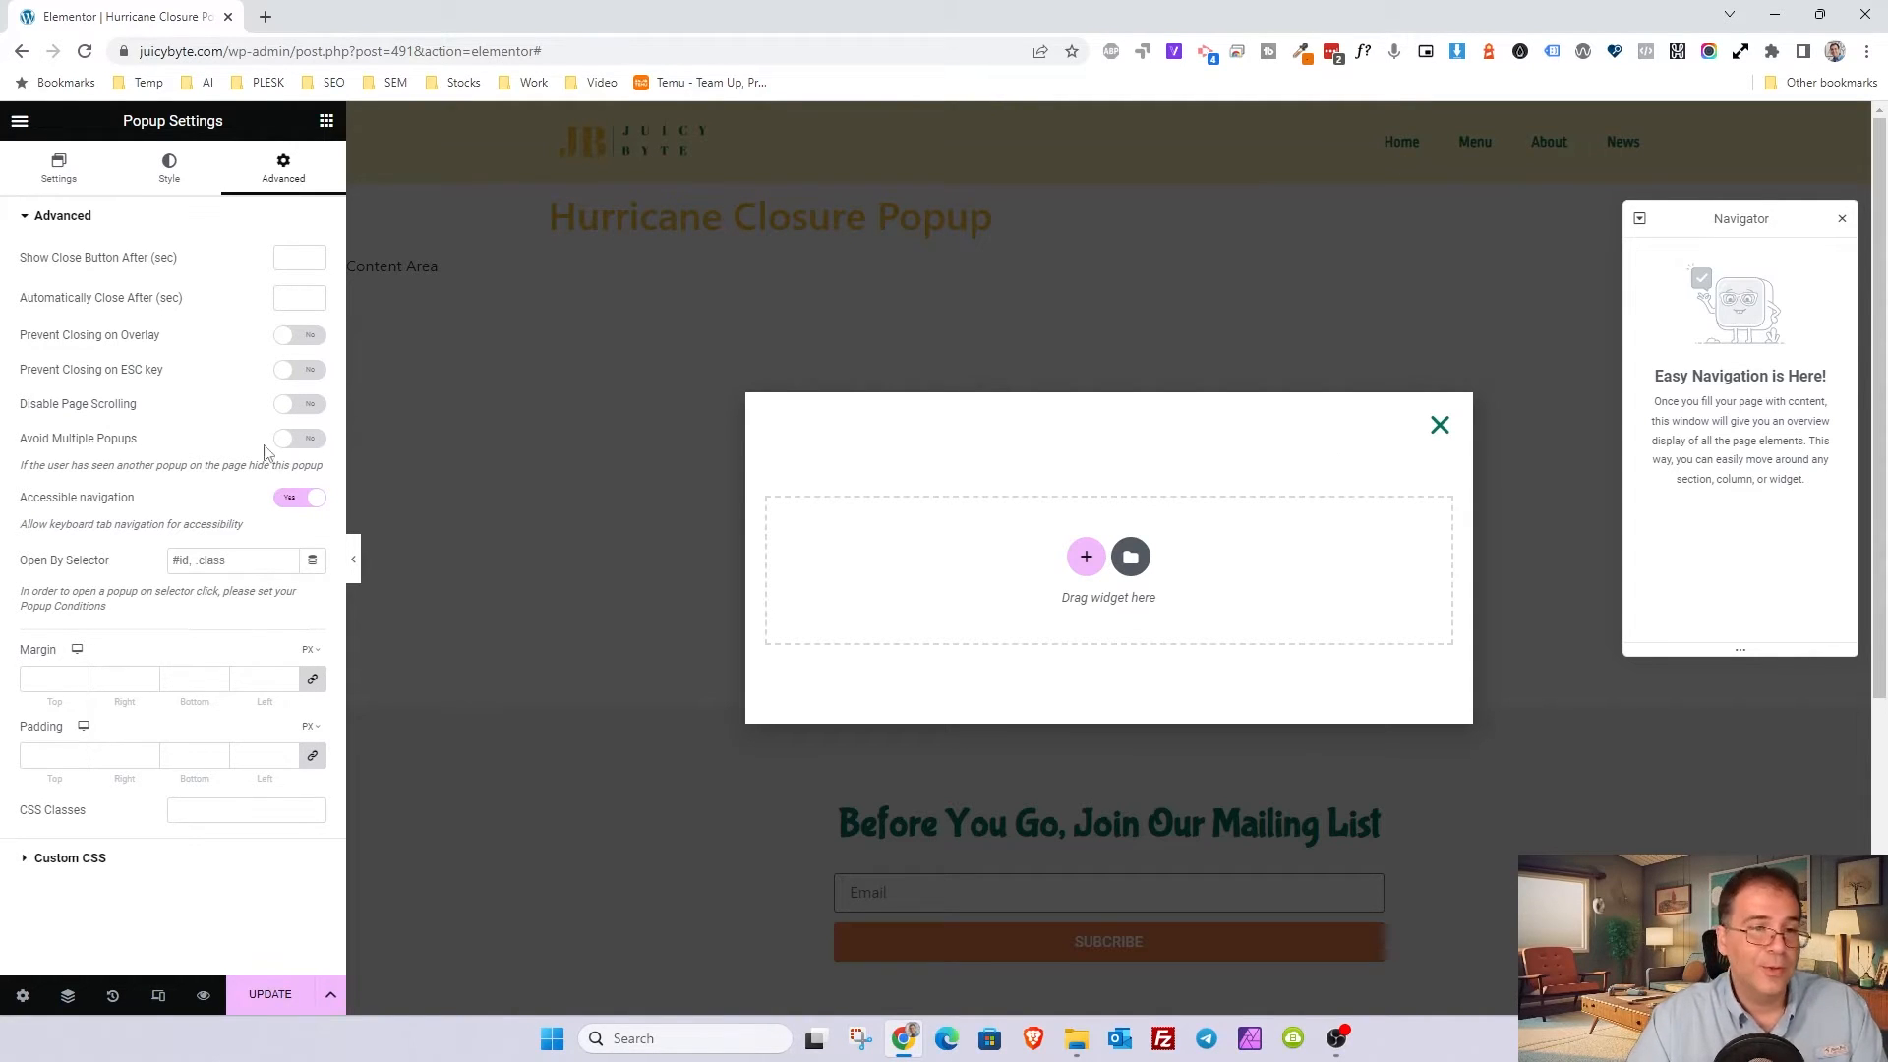
{"action": "left_click", "coordinate": [303, 405]}
{"action": "scroll", "coordinate": [665, 387], "scroll_direction": "down", "scroll_amount": 3}
{"action": "scroll", "coordinate": [644, 423], "scroll_direction": "up", "scroll_amount": 3}
{"action": "scroll", "coordinate": [639, 415], "scroll_direction": "down", "scroll_amount": 4}
{"action": "scroll", "coordinate": [633, 423], "scroll_direction": "up", "scroll_amount": 4}
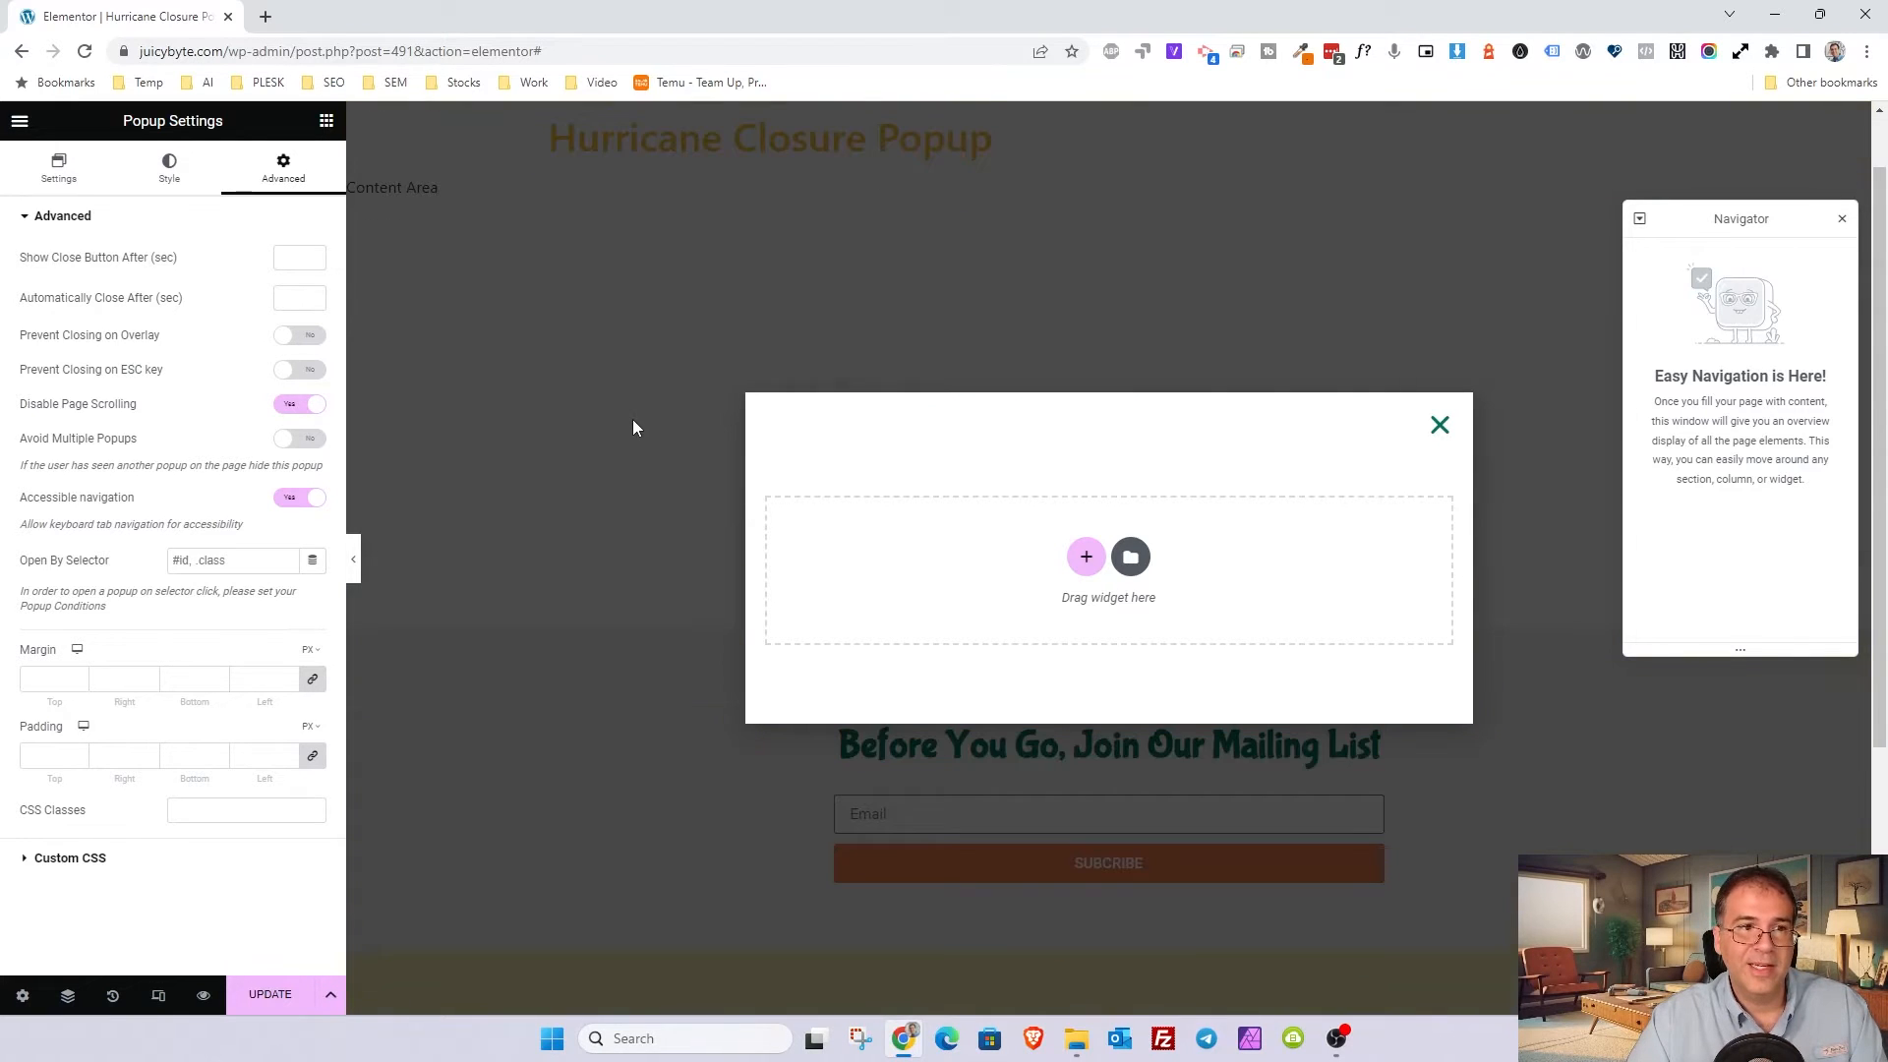
{"action": "scroll", "coordinate": [629, 433], "scroll_direction": "down", "scroll_amount": 2}
{"action": "scroll", "coordinate": [622, 437], "scroll_direction": "up", "scroll_amount": 1}
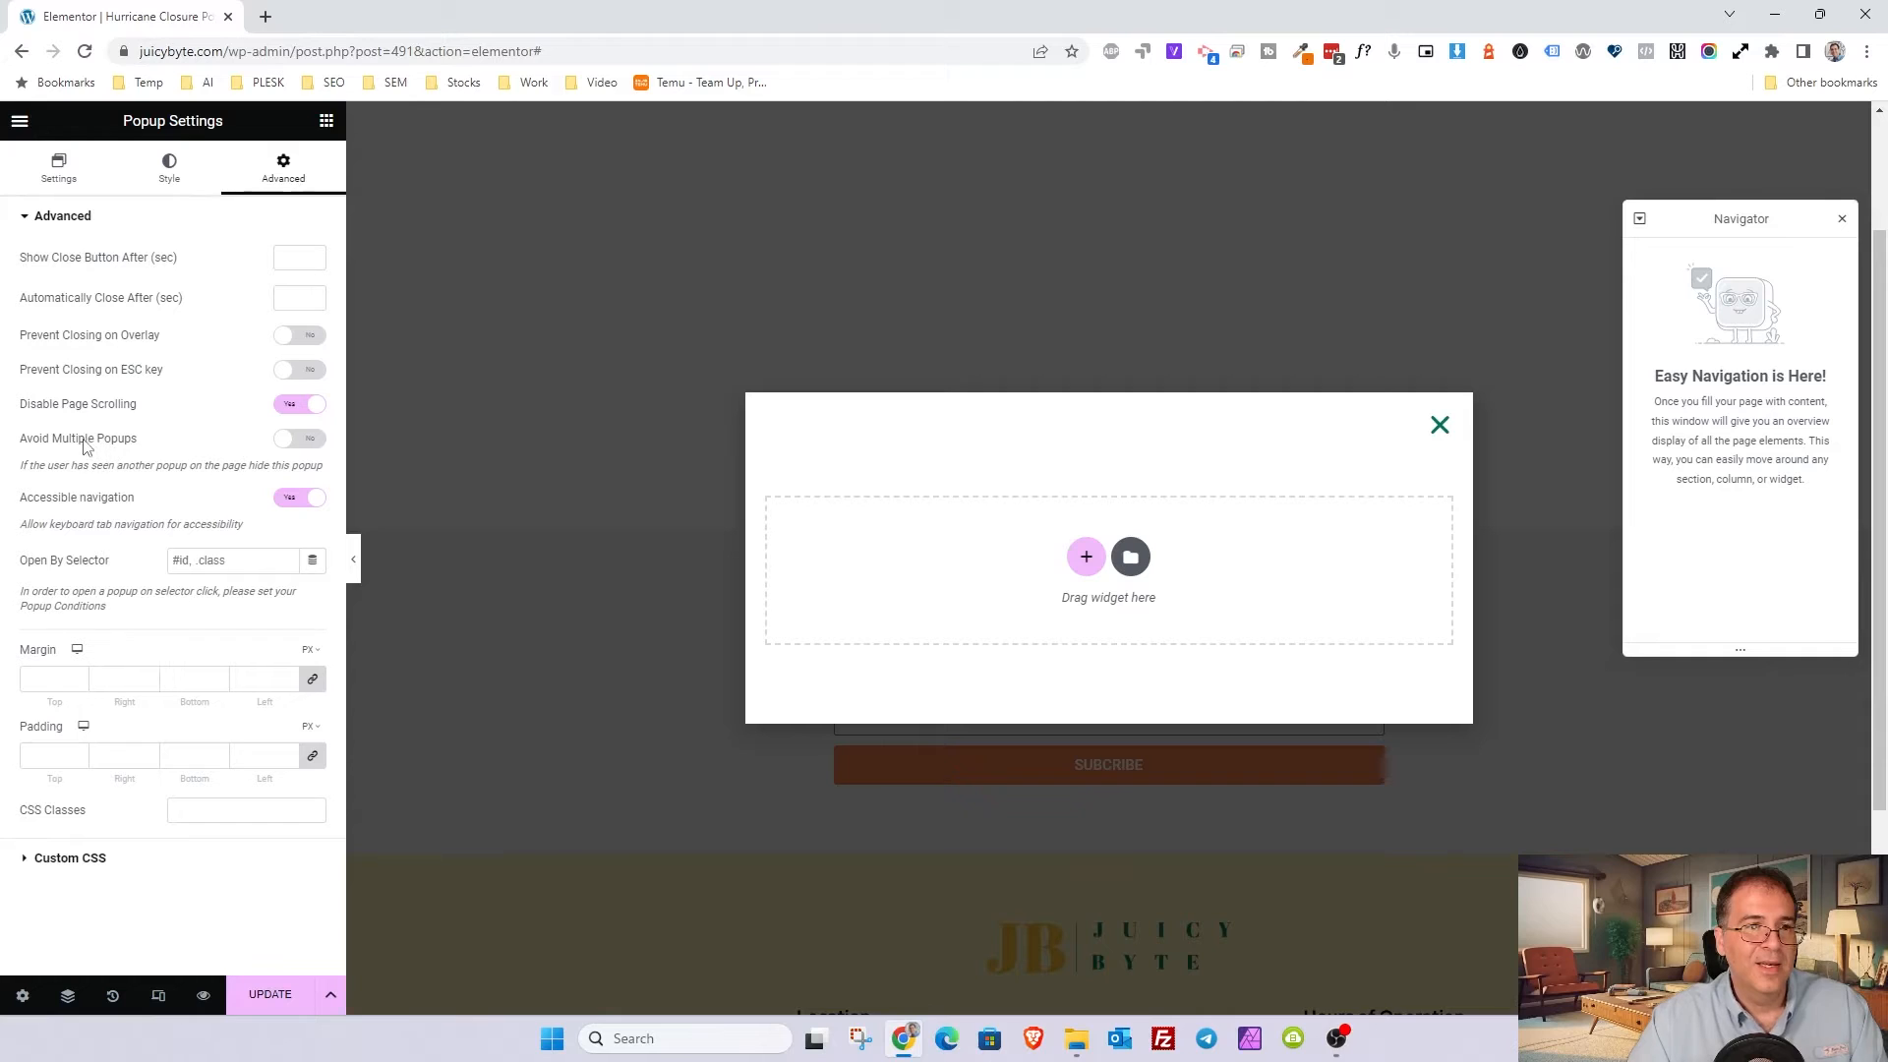
{"action": "left_click", "coordinate": [289, 441]}
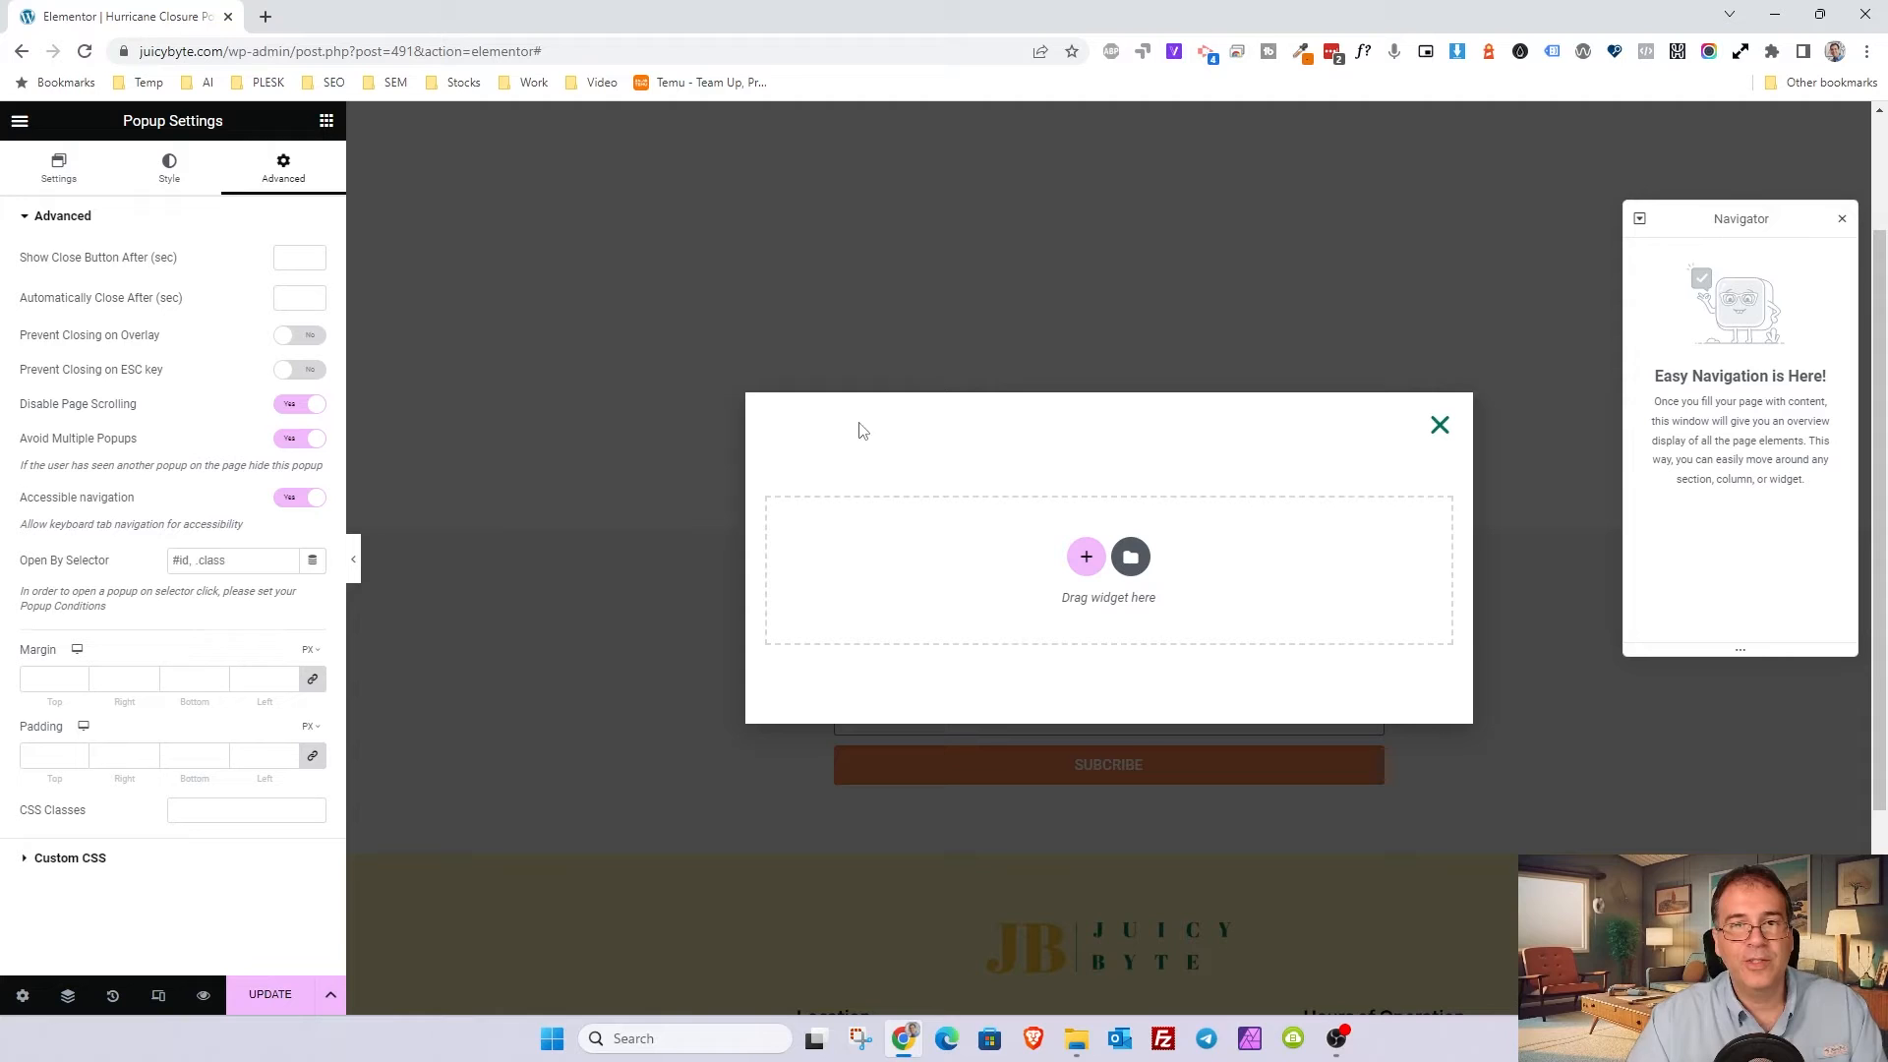
Step: Add a section with two equal columns to the popup's content area
{"action": "left_click", "coordinate": [54, 167]}
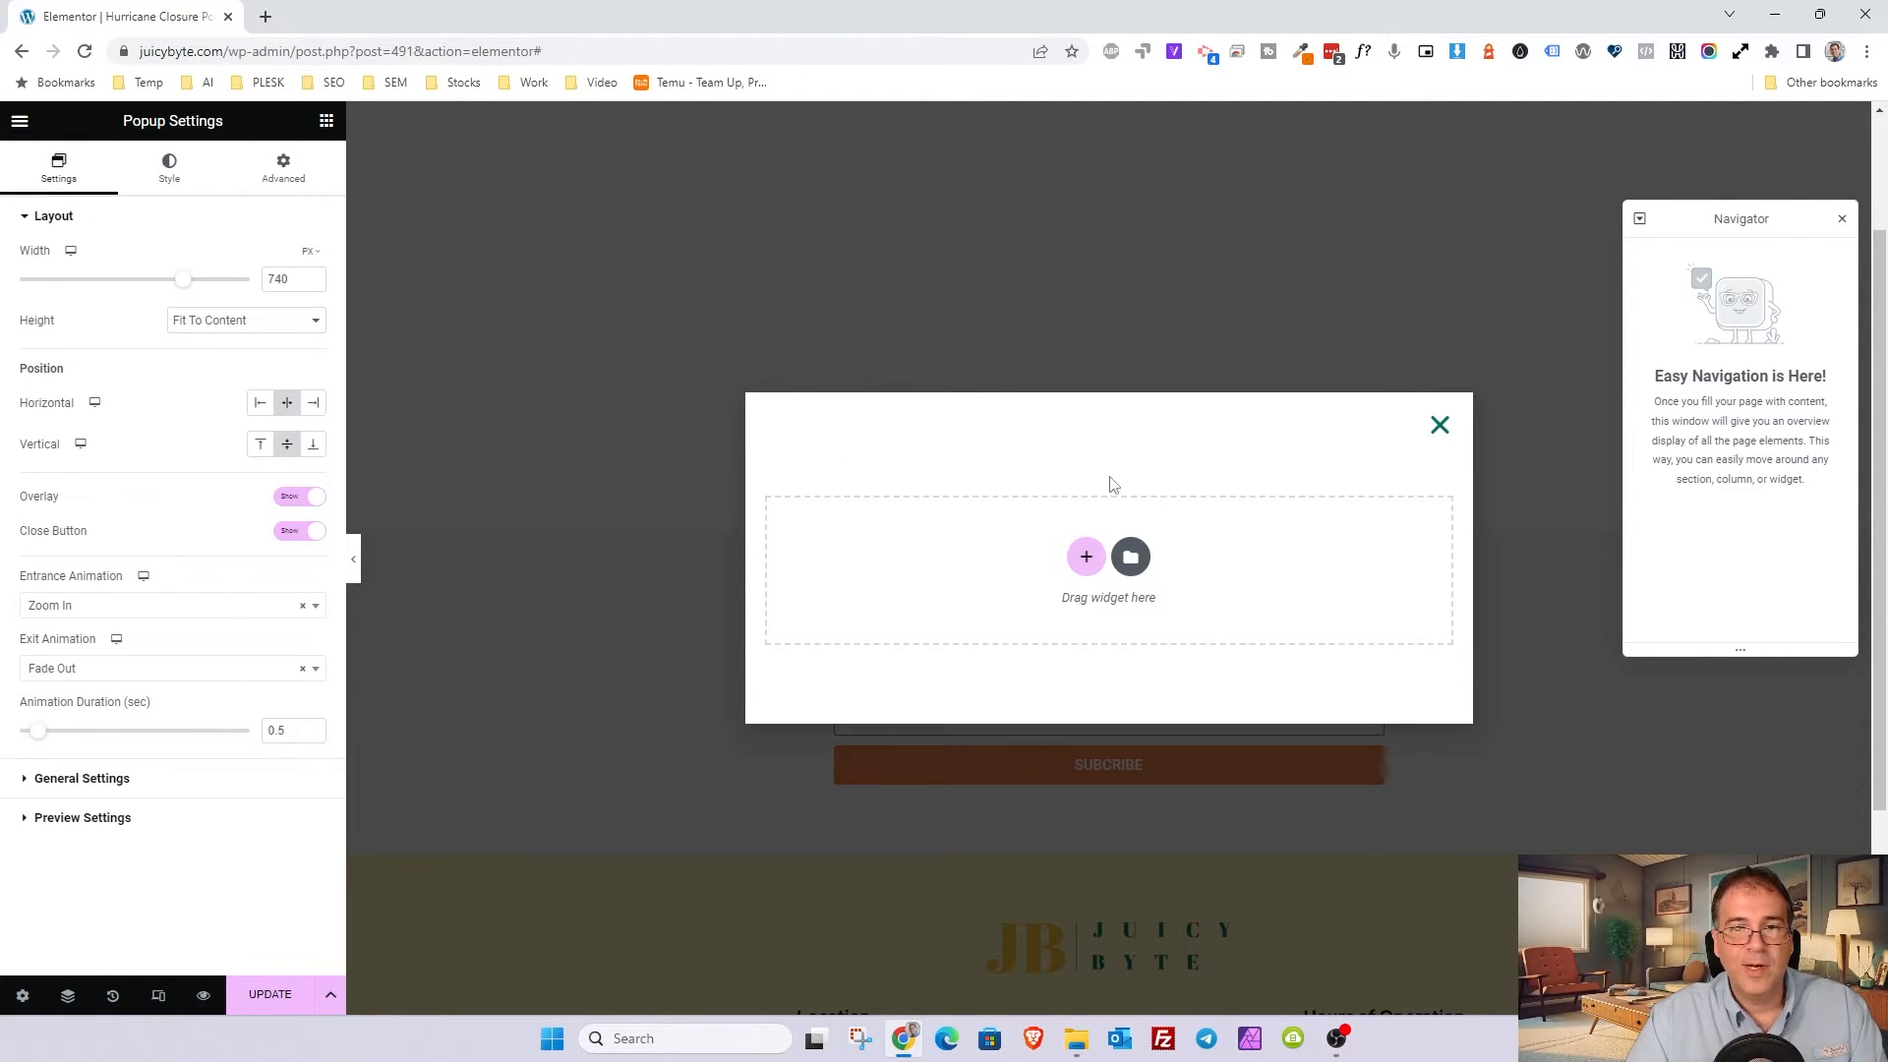
{"action": "left_click", "coordinate": [1087, 557]}
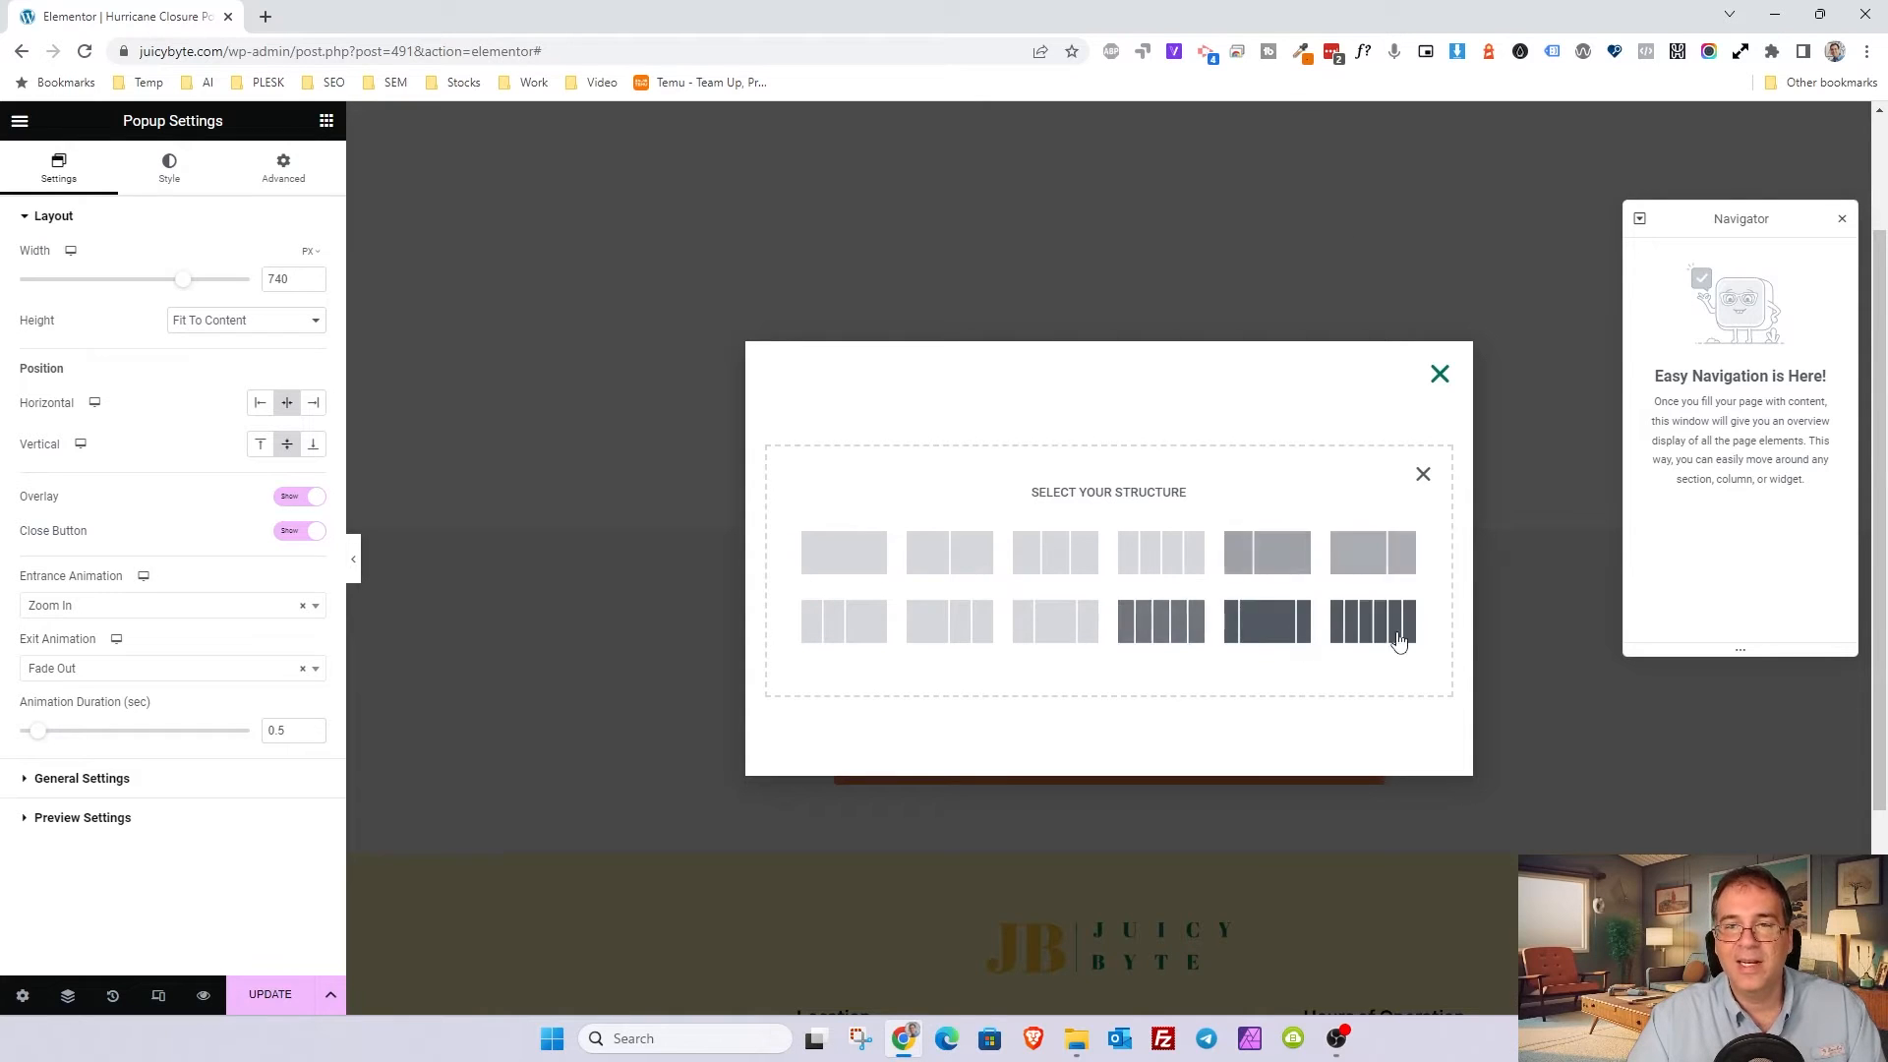
{"action": "left_click", "coordinate": [948, 552]}
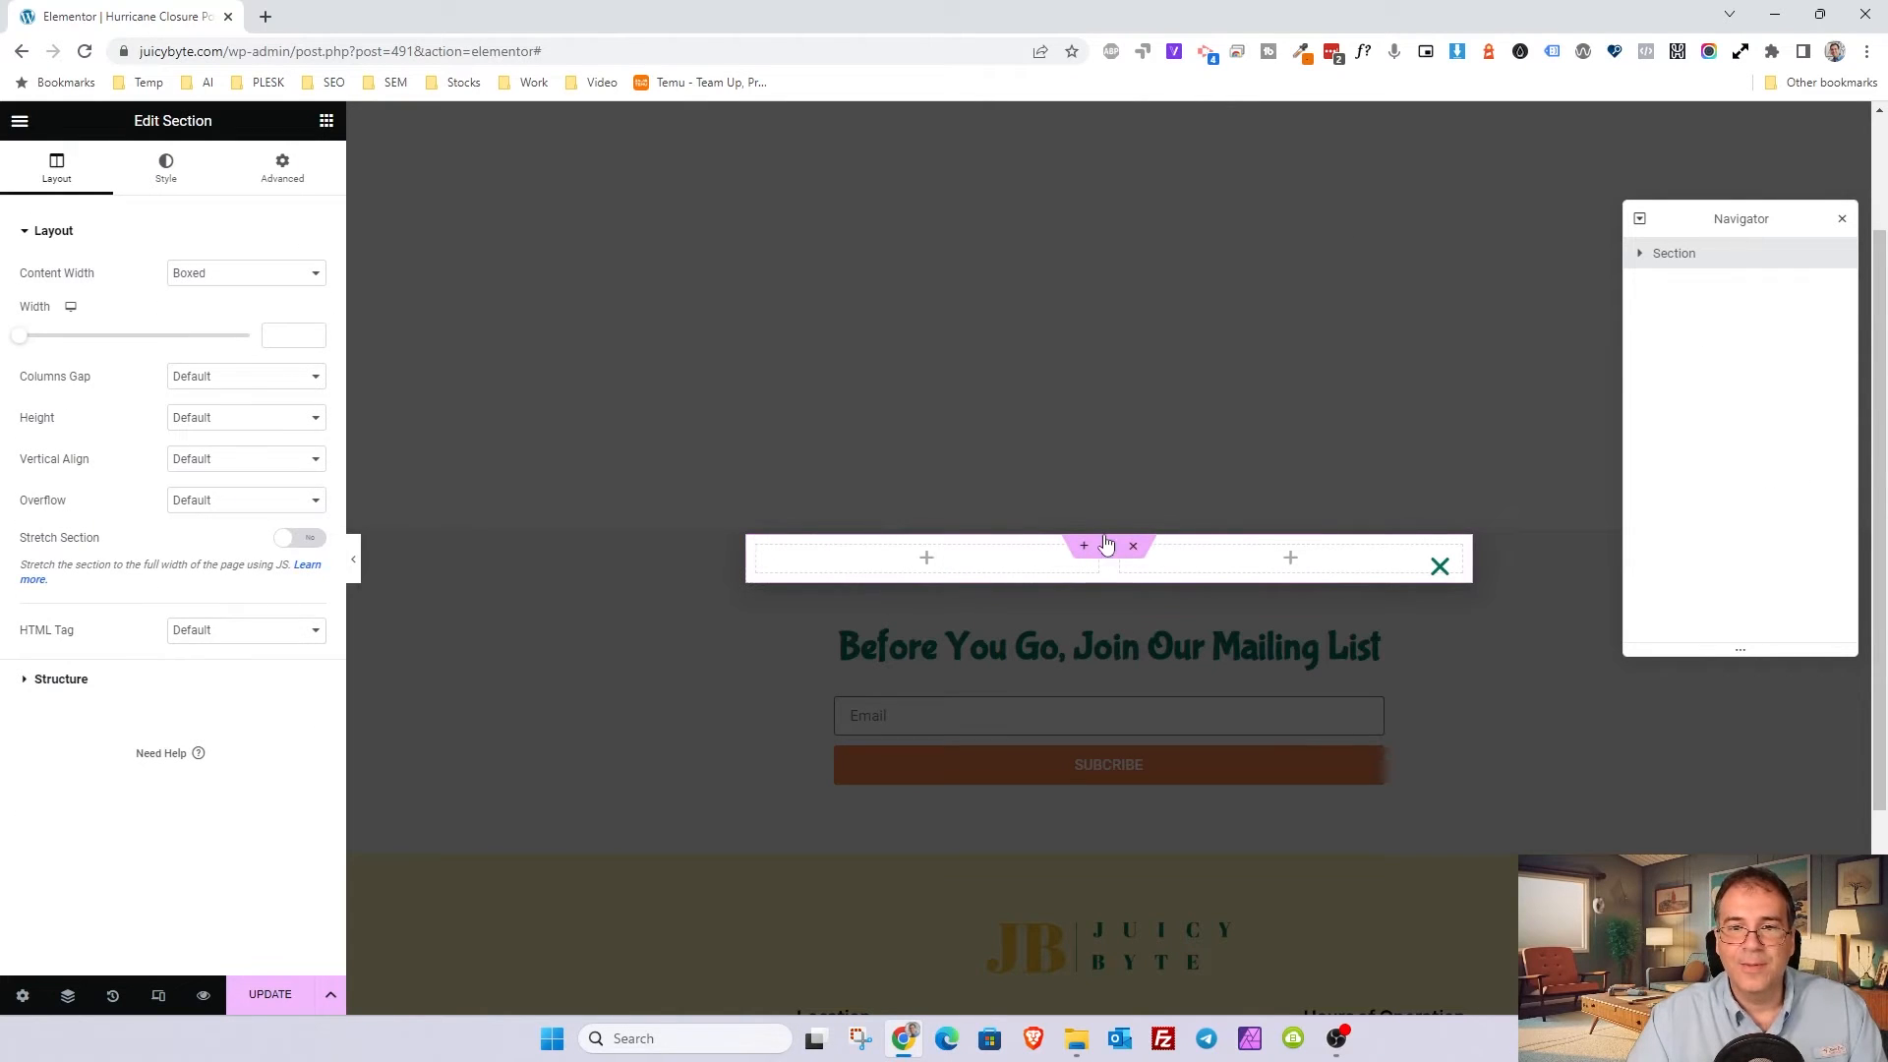
Step: Add an Image widget to the popup's left column and fill it with the square hurricane-florence picture from the Media Library
{"action": "mouse_move", "coordinate": [783, 561]}
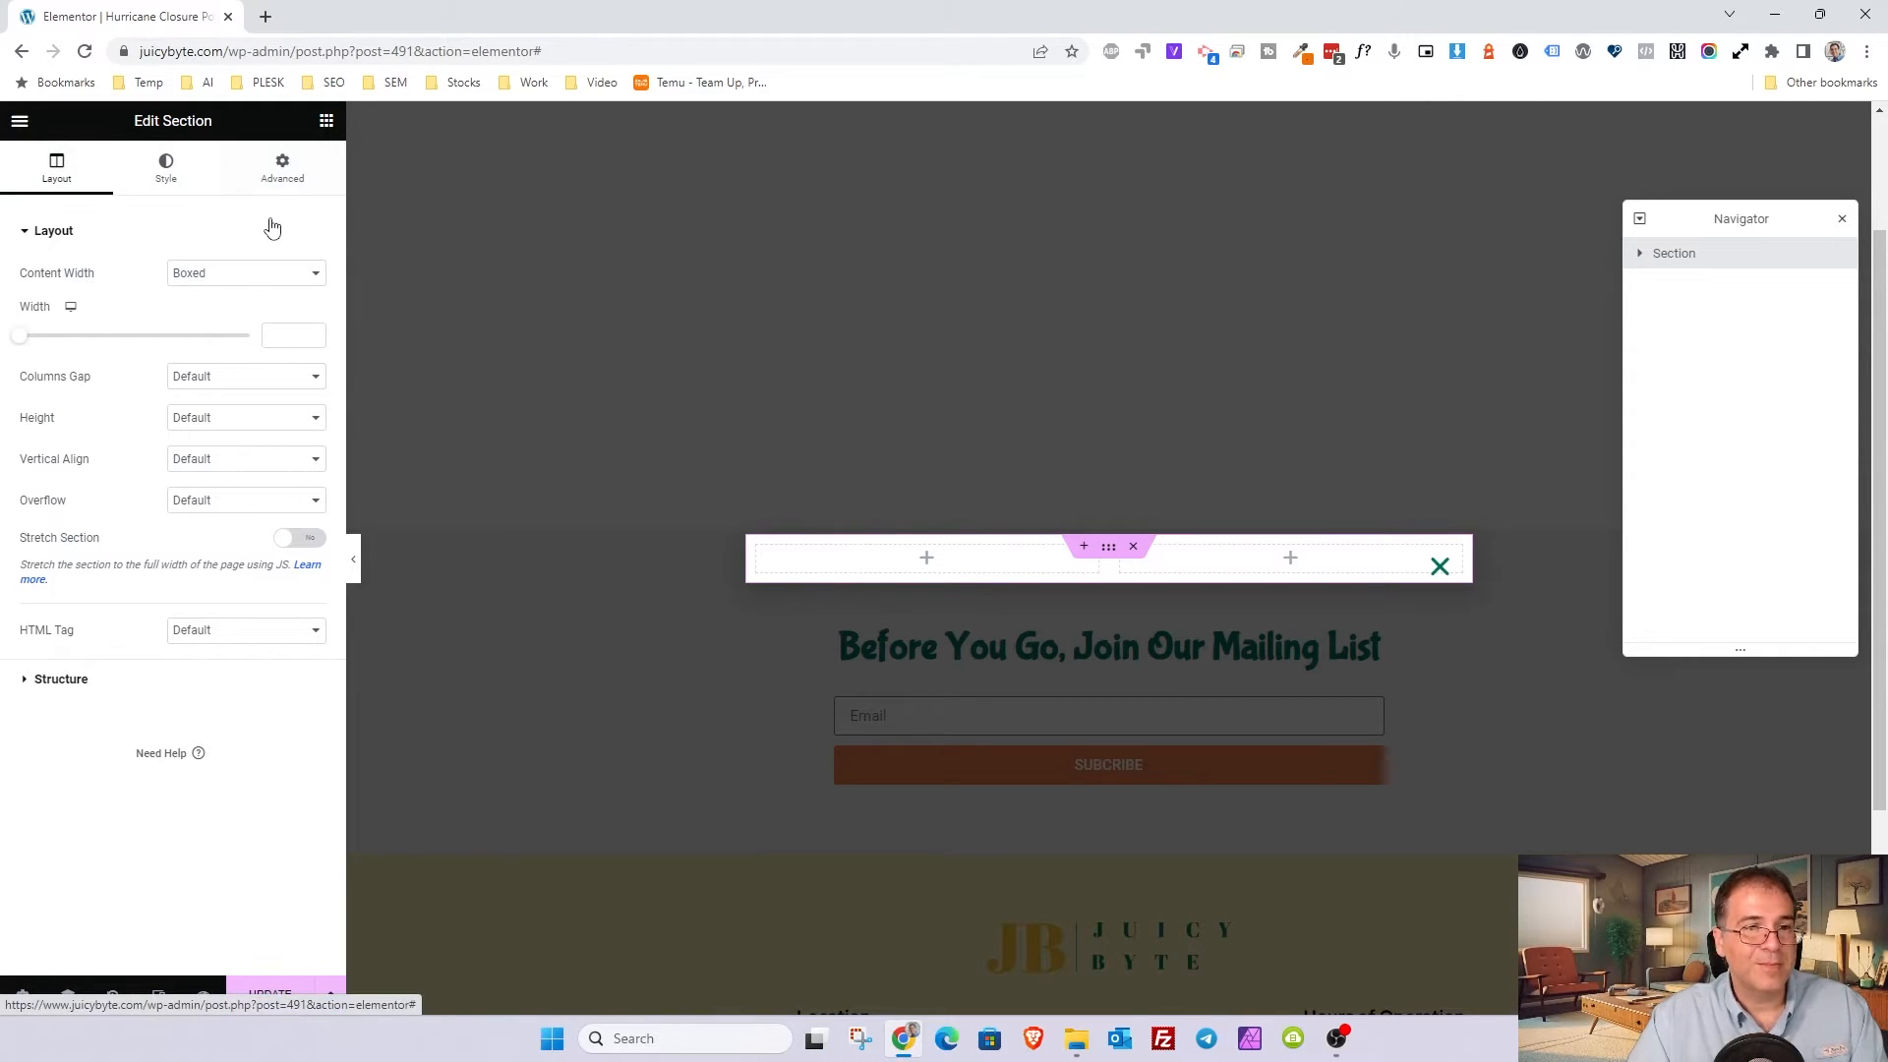
{"action": "left_click", "coordinate": [328, 126]}
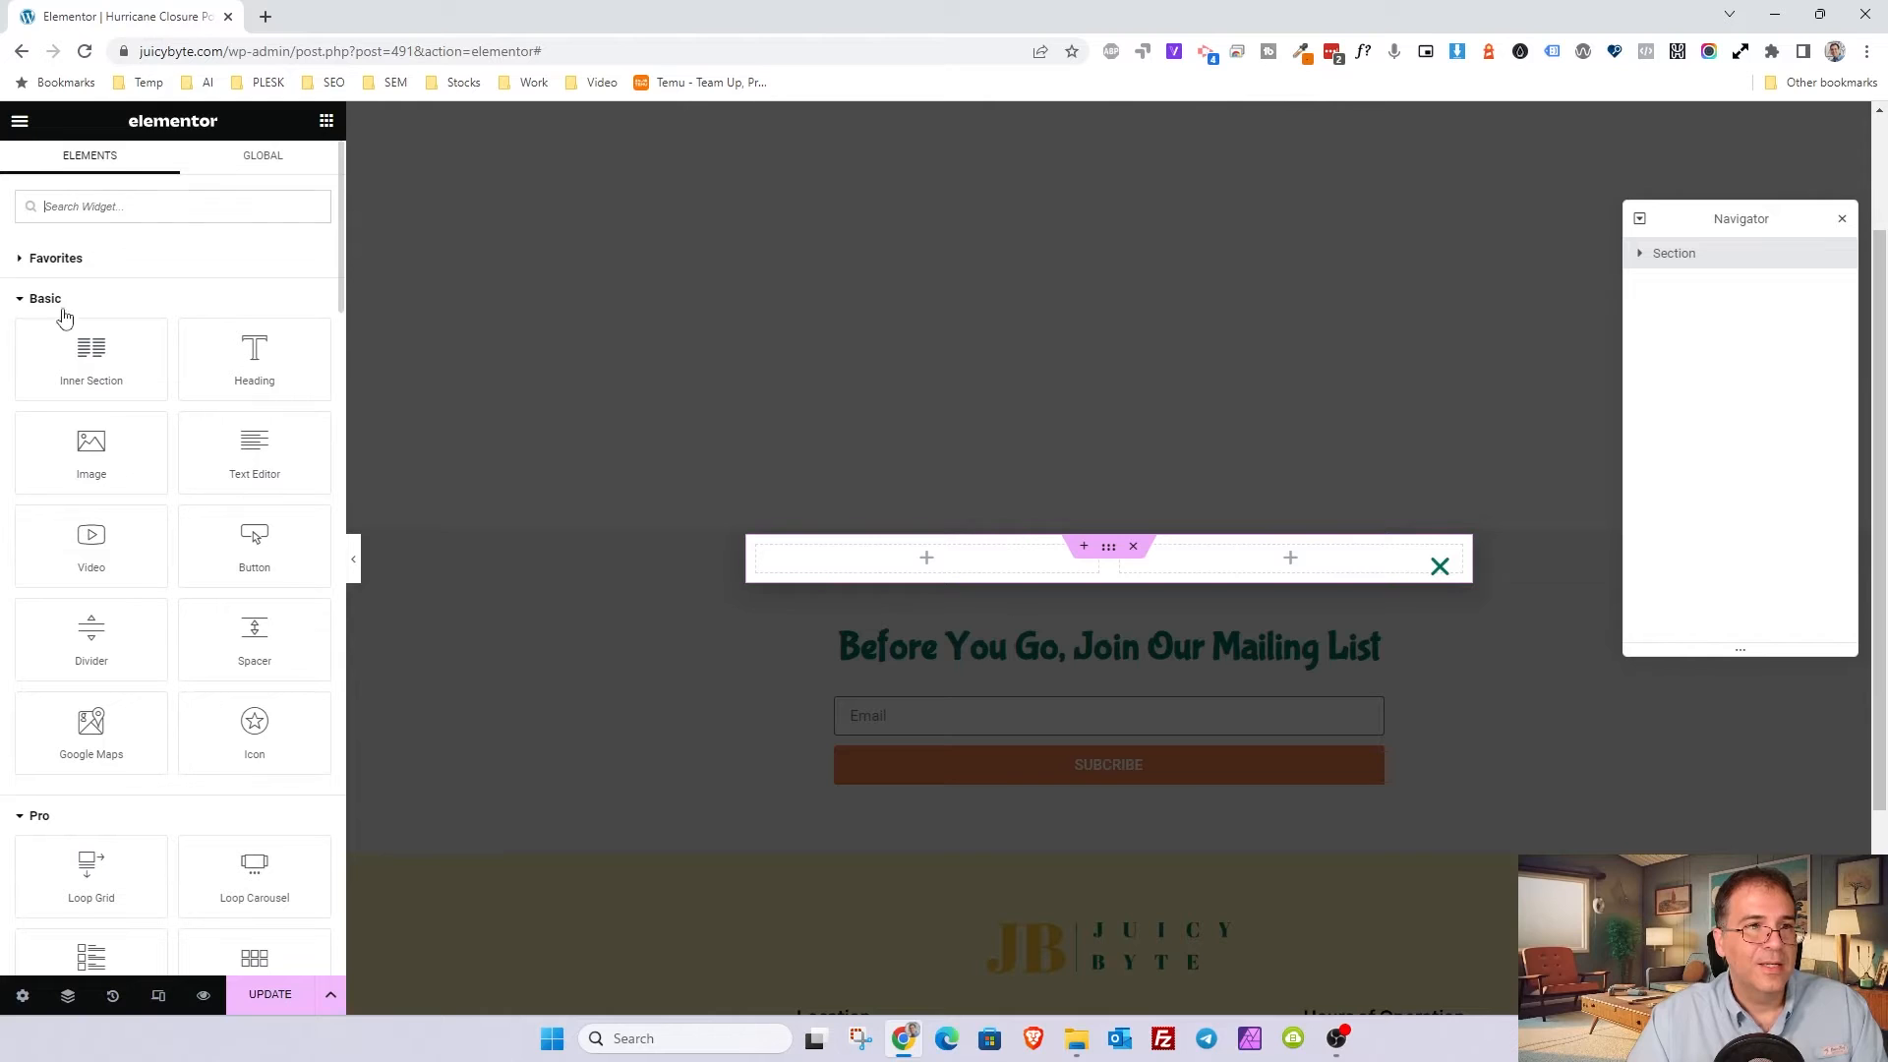
{"action": "left_click_drag", "start_coordinate": [105, 463], "coordinate": [923, 567]}
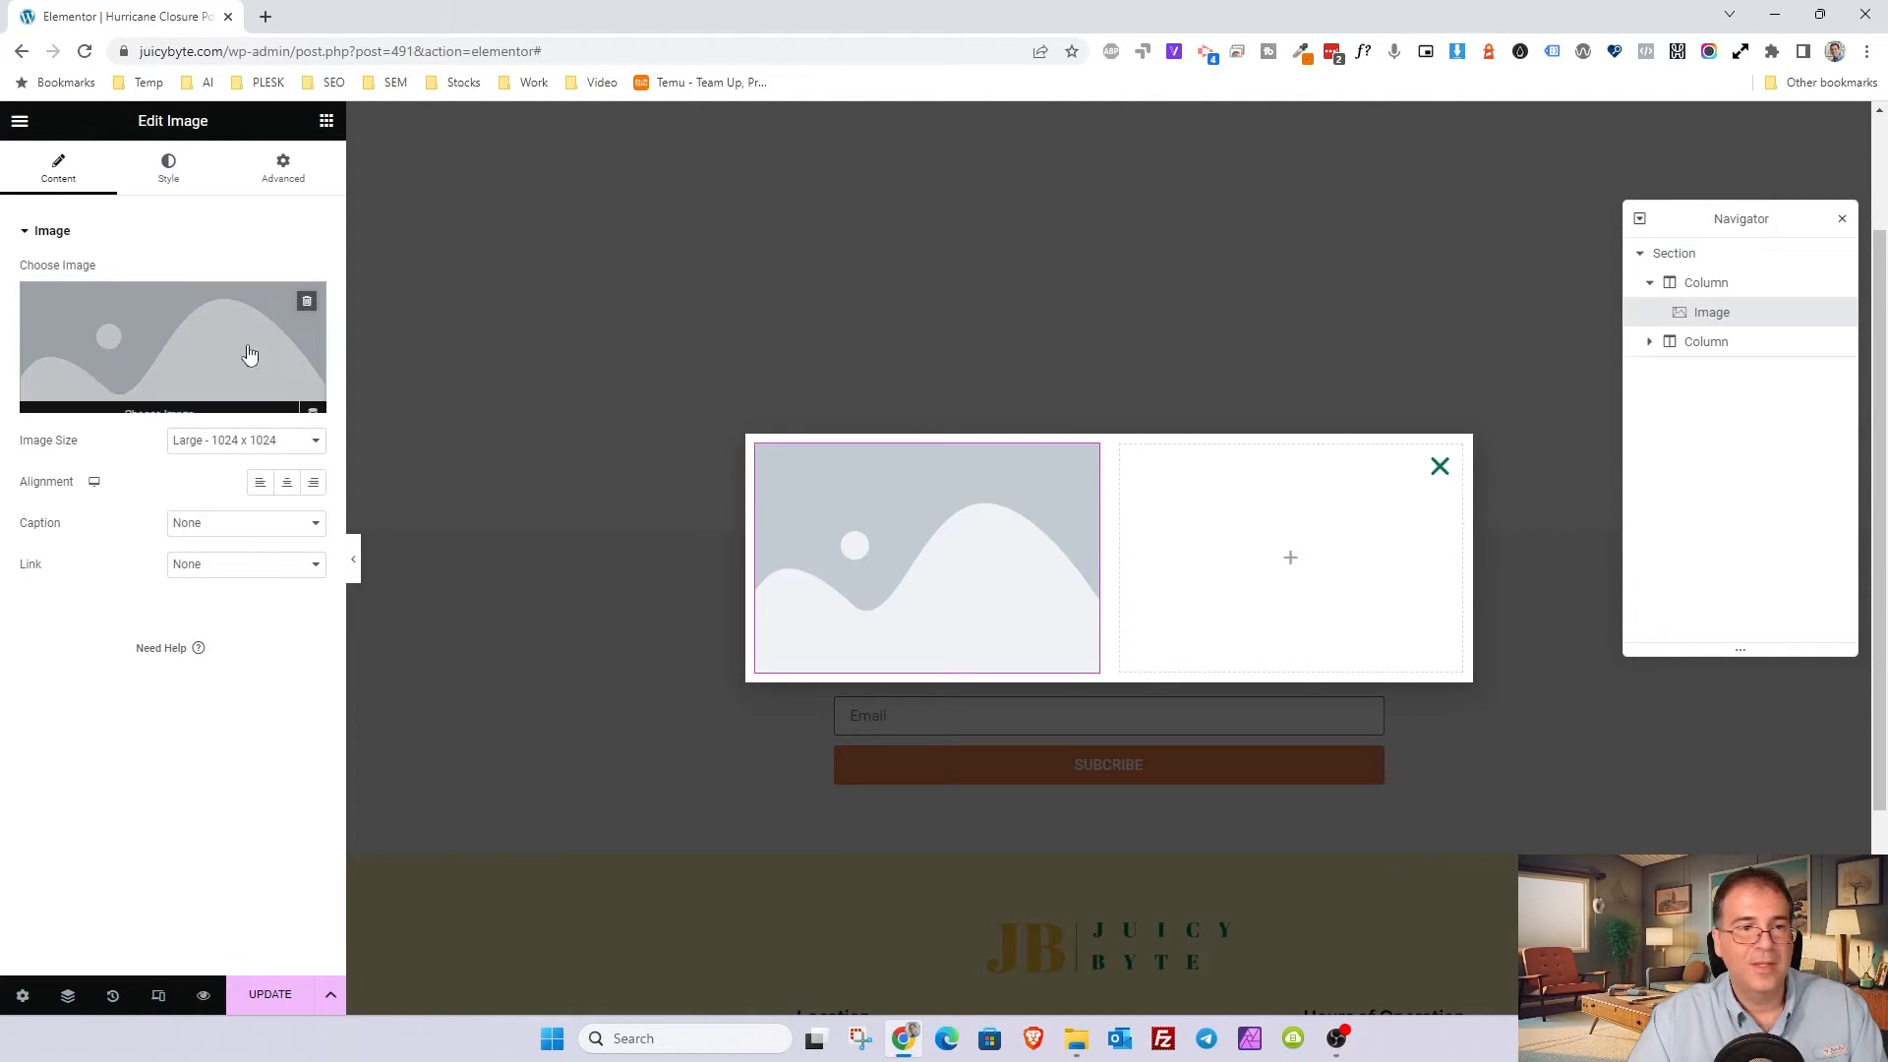
{"action": "left_click", "coordinate": [96, 334]}
{"action": "left_click", "coordinate": [325, 340]}
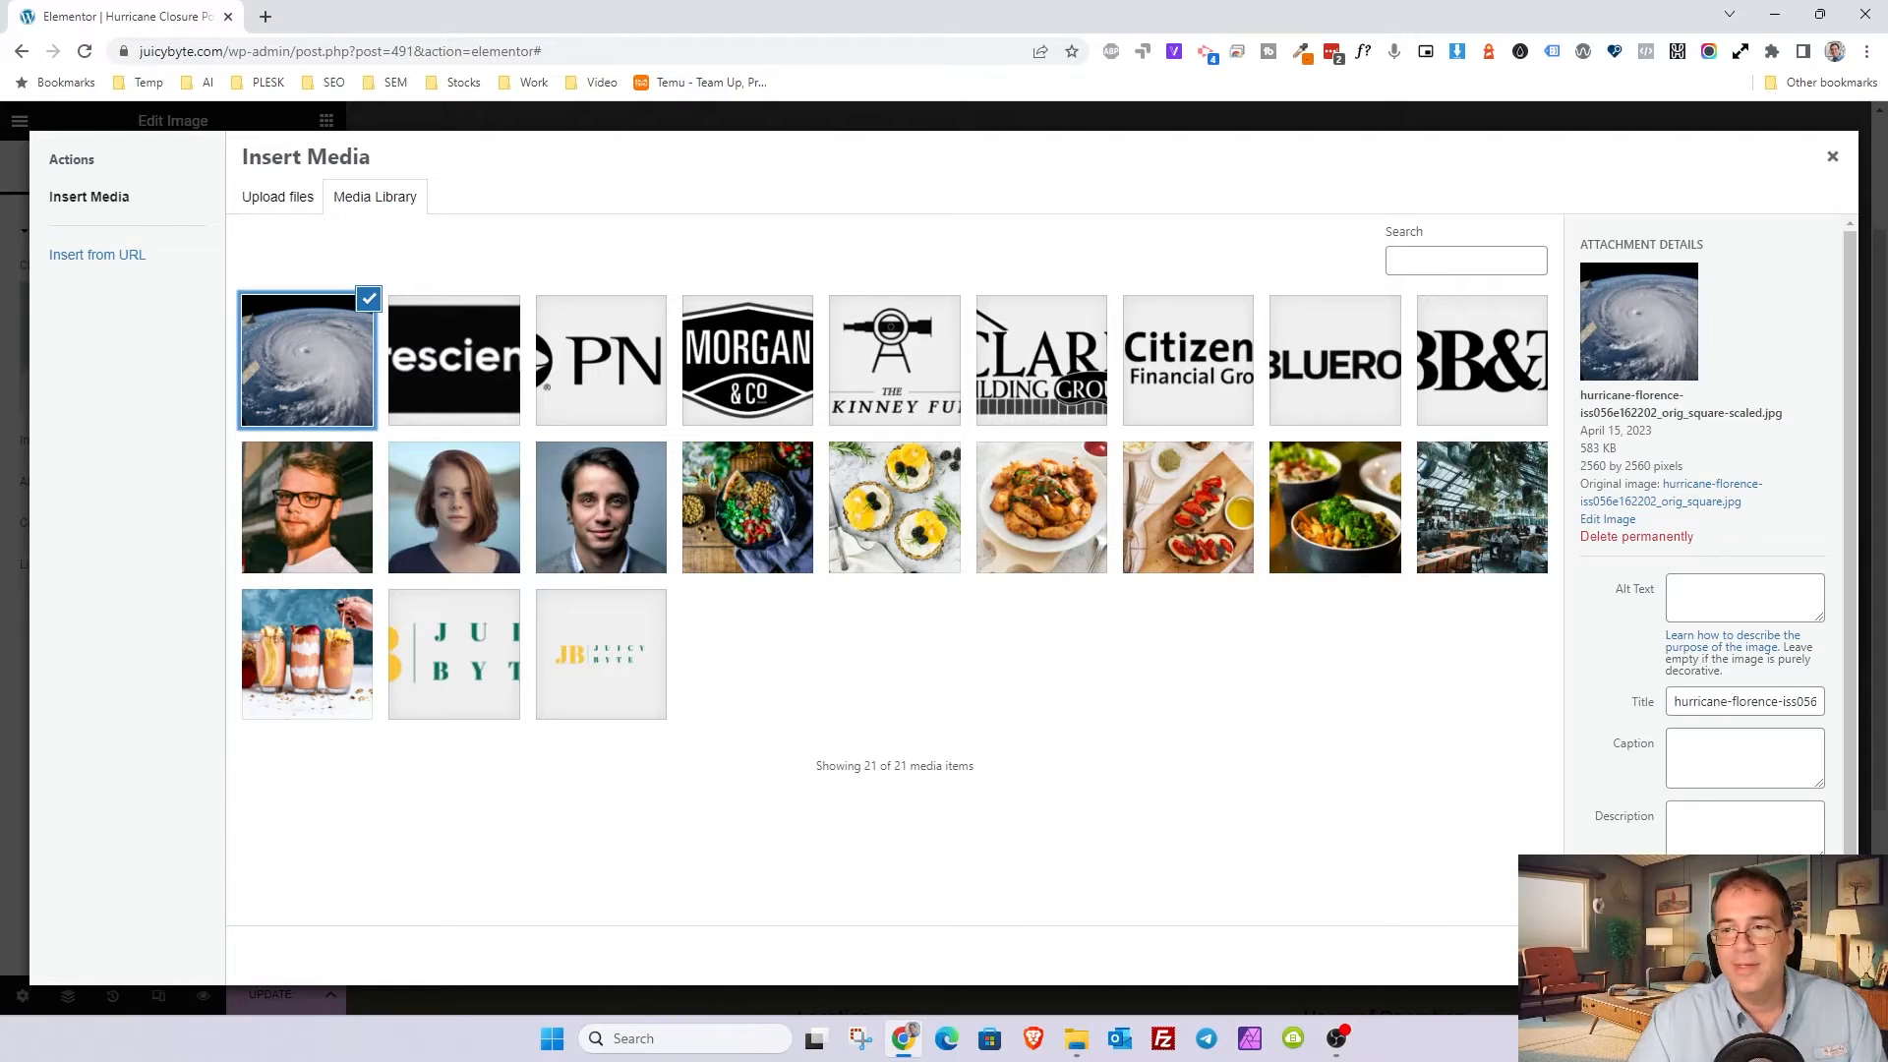
{"action": "left_click", "coordinate": [1785, 956]}
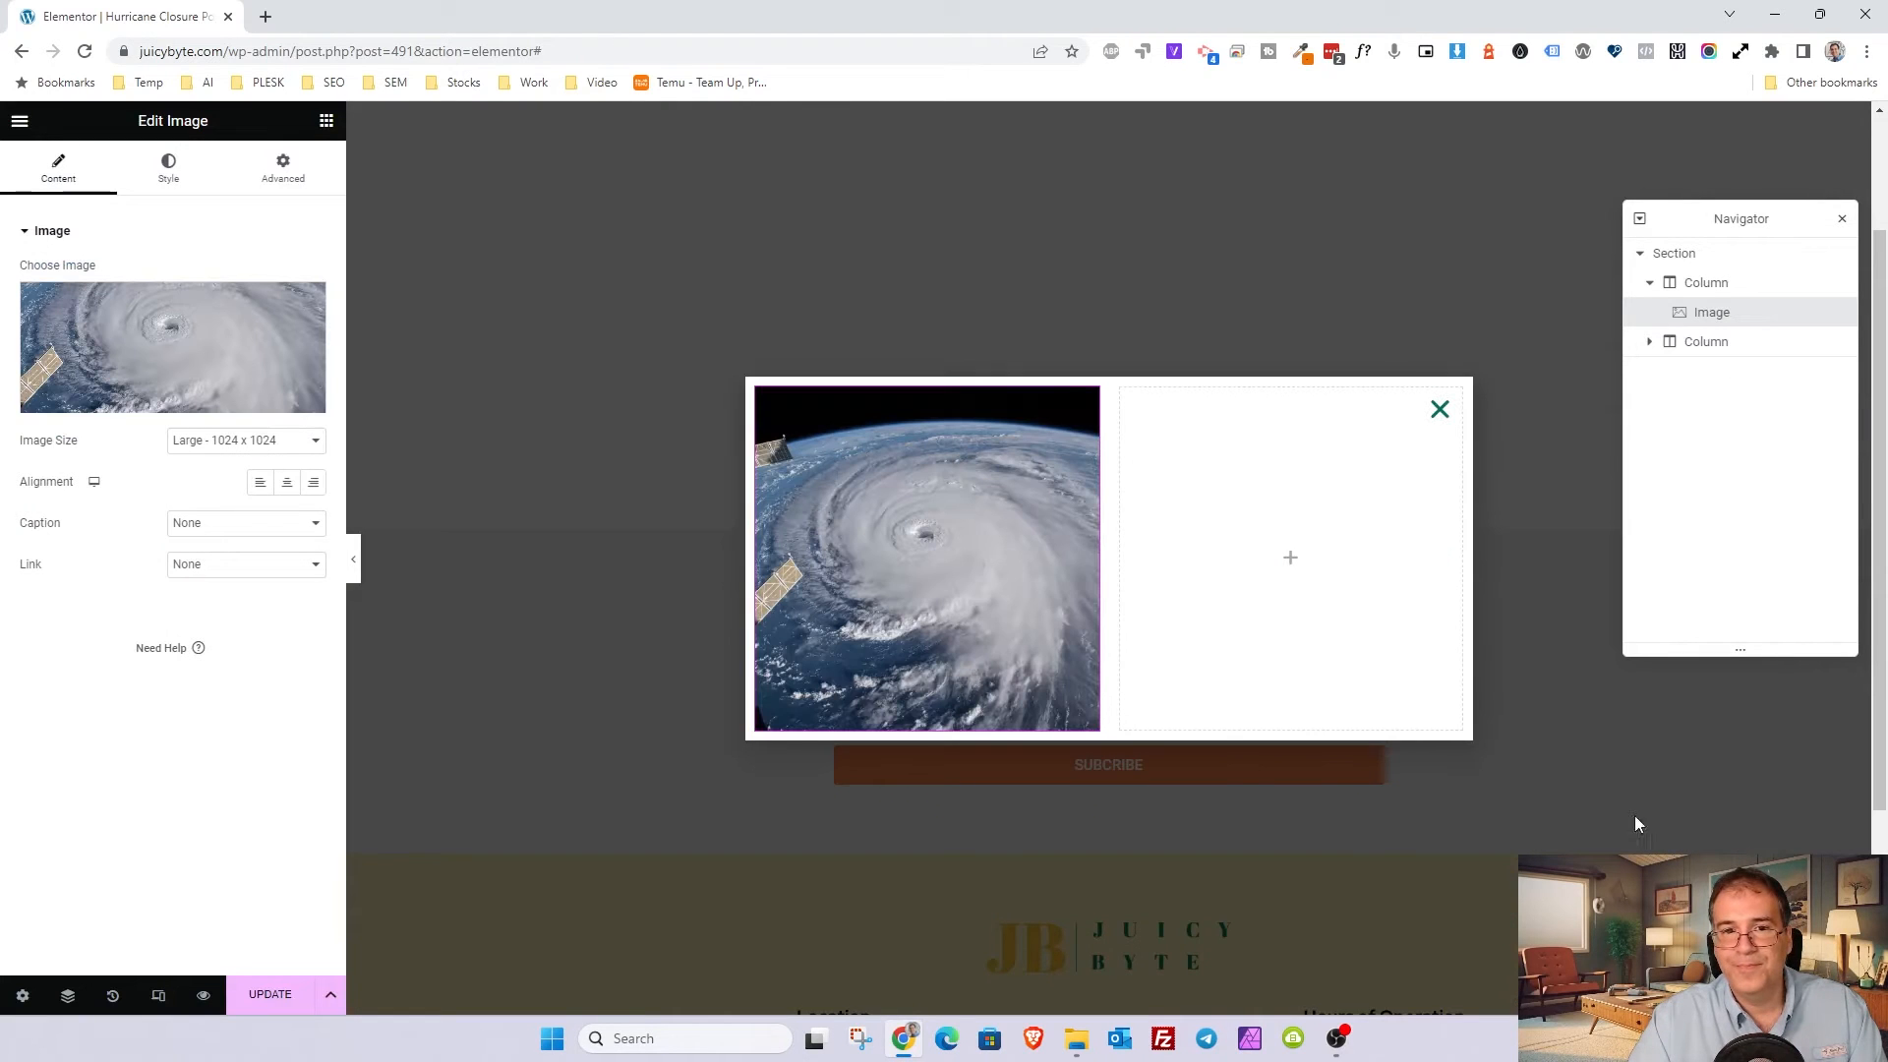
Step: Add a Heading widget to the popup's right column and a Text Editor widget below it
{"action": "left_click", "coordinate": [1288, 555]}
{"action": "left_click_drag", "start_coordinate": [254, 359], "coordinate": [1288, 556]}
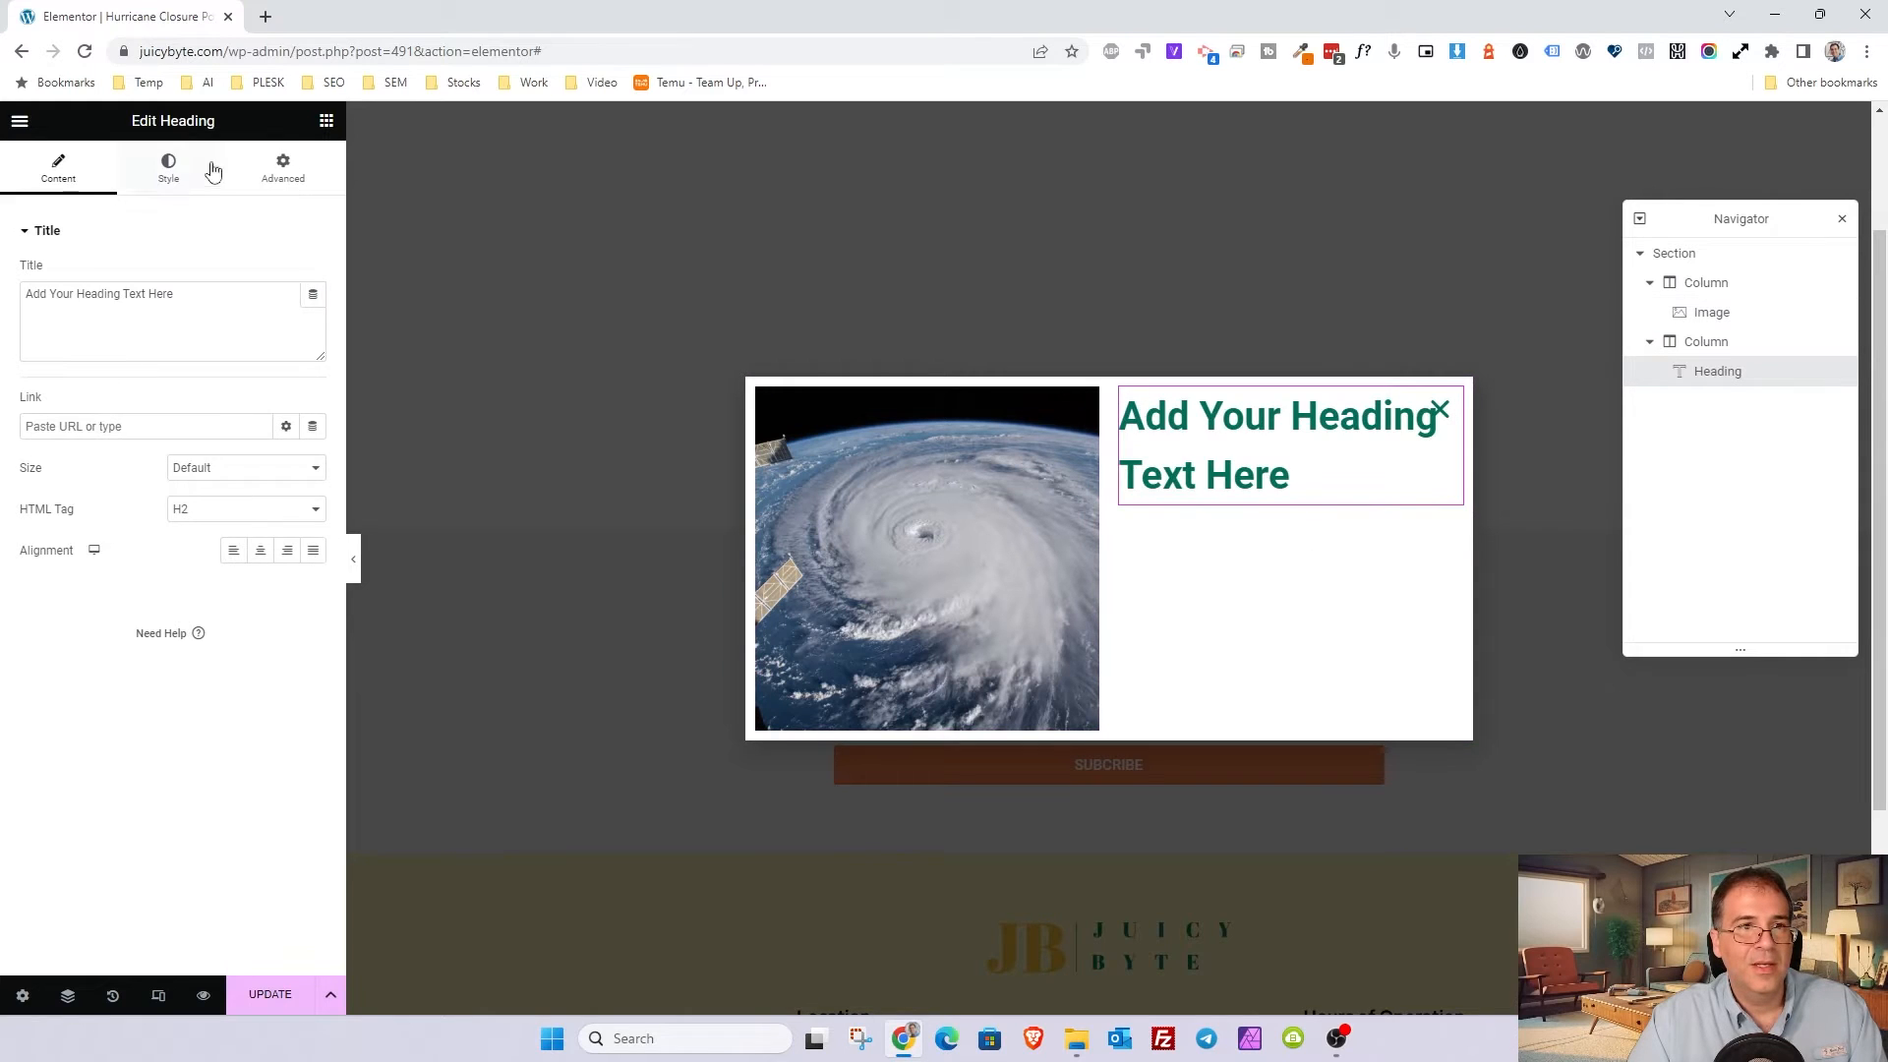
{"action": "left_click", "coordinate": [326, 120]}
{"action": "left_click_drag", "start_coordinate": [238, 462], "coordinate": [1214, 507]}
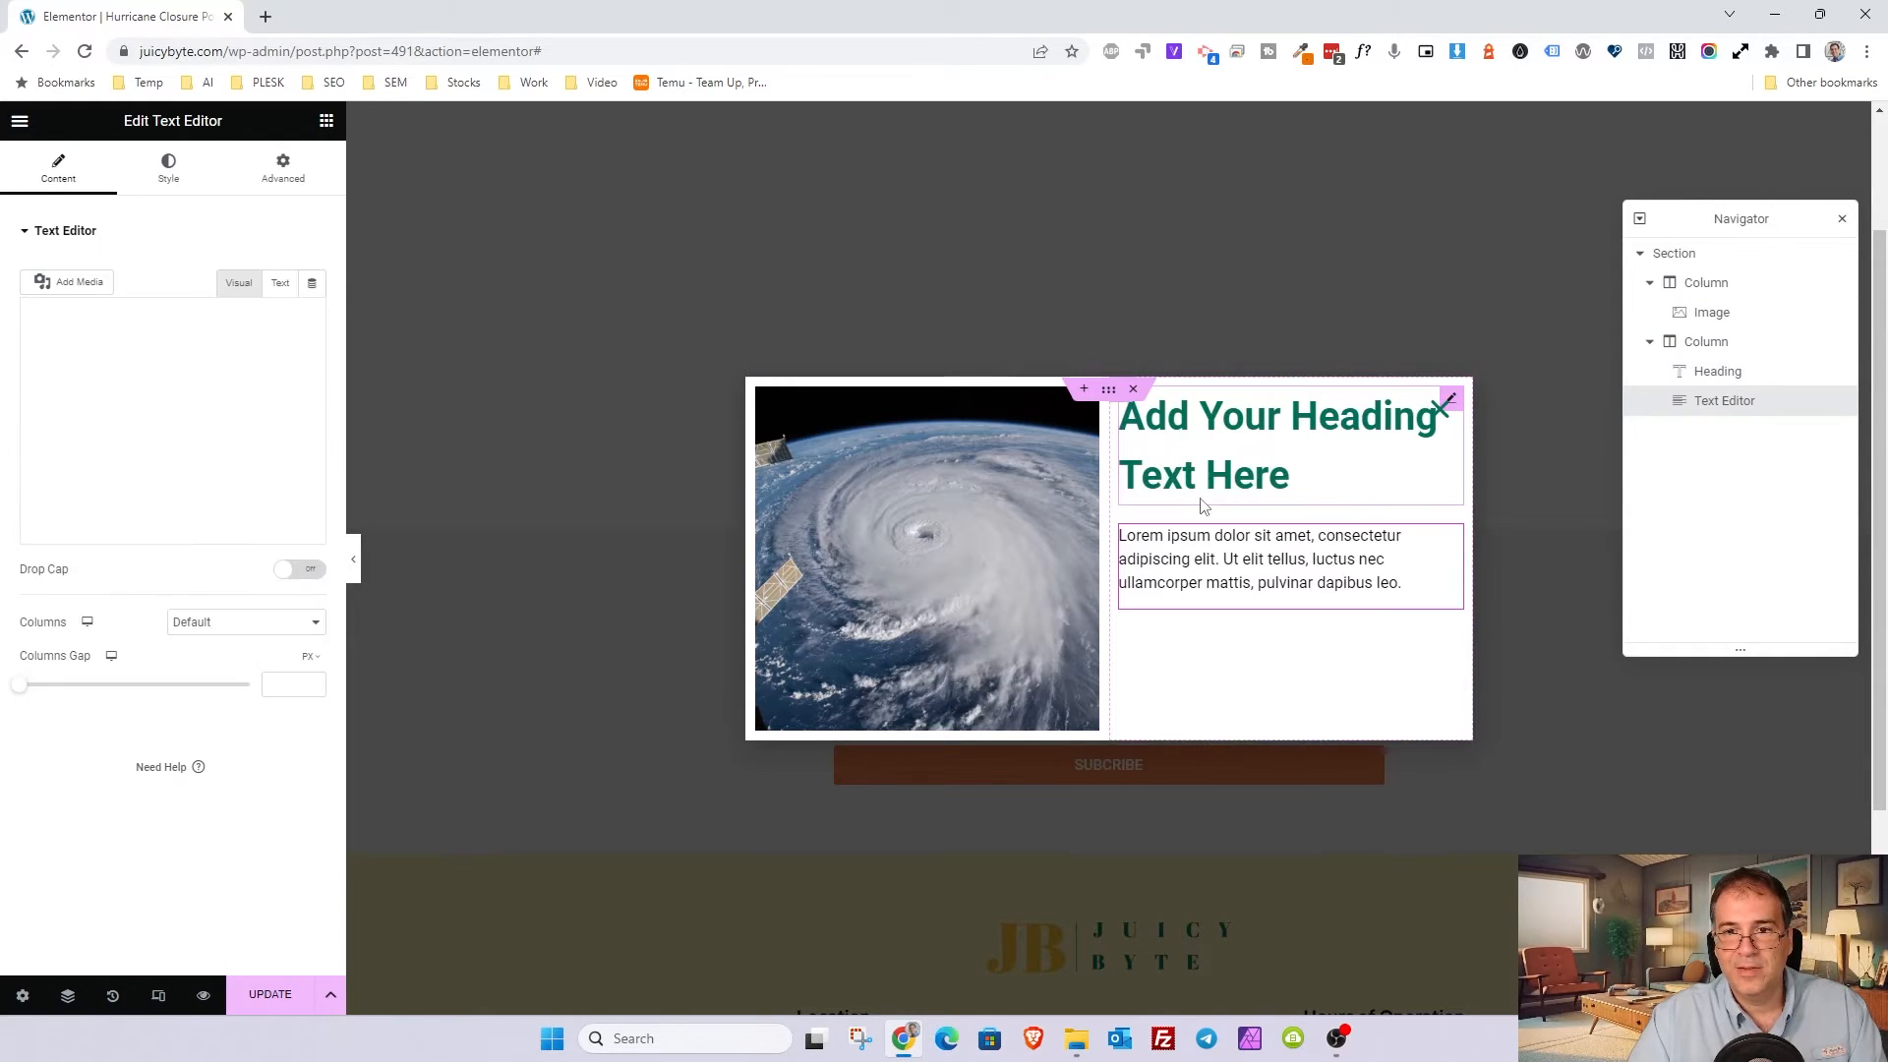
Step: Set the vertical alignment of the column holding the heading and text to Middle
{"action": "left_click", "coordinate": [1311, 487]}
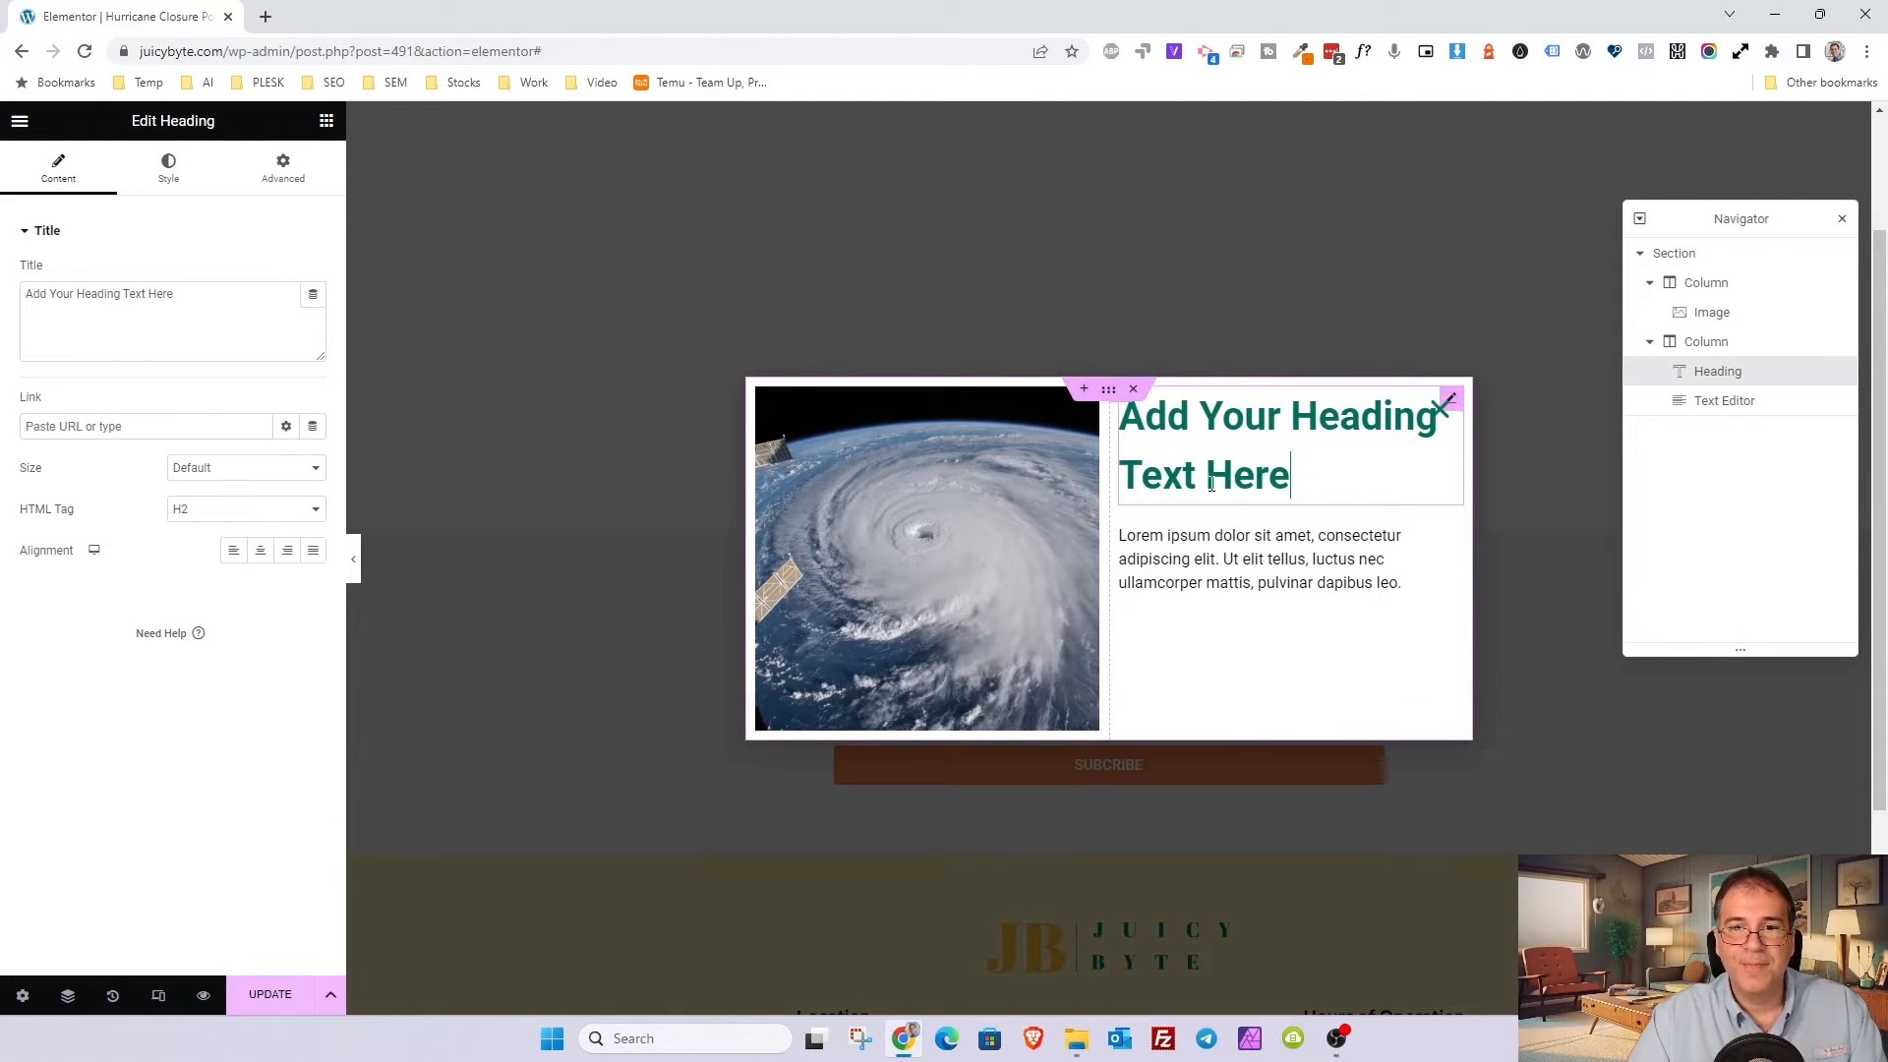
{"action": "left_click", "coordinate": [1716, 357]}
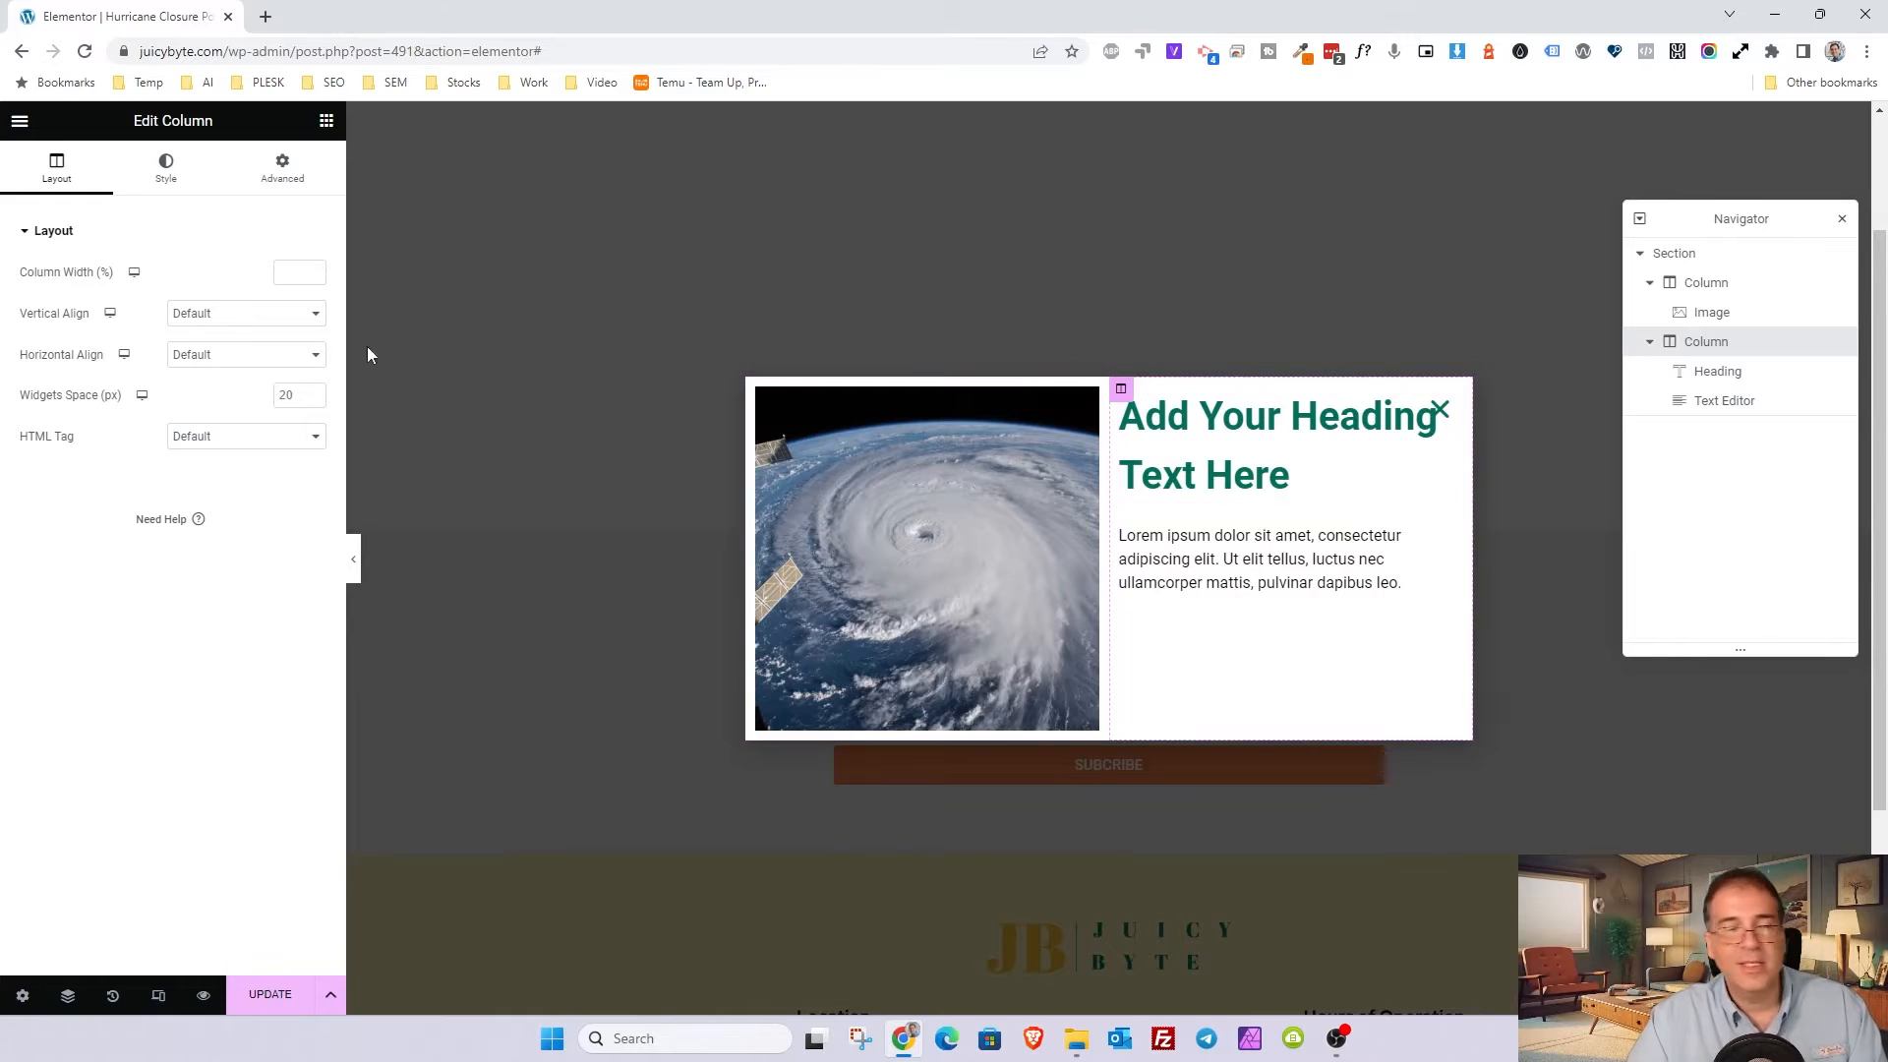
{"action": "left_click", "coordinate": [206, 354]}
{"action": "left_click", "coordinate": [207, 316]}
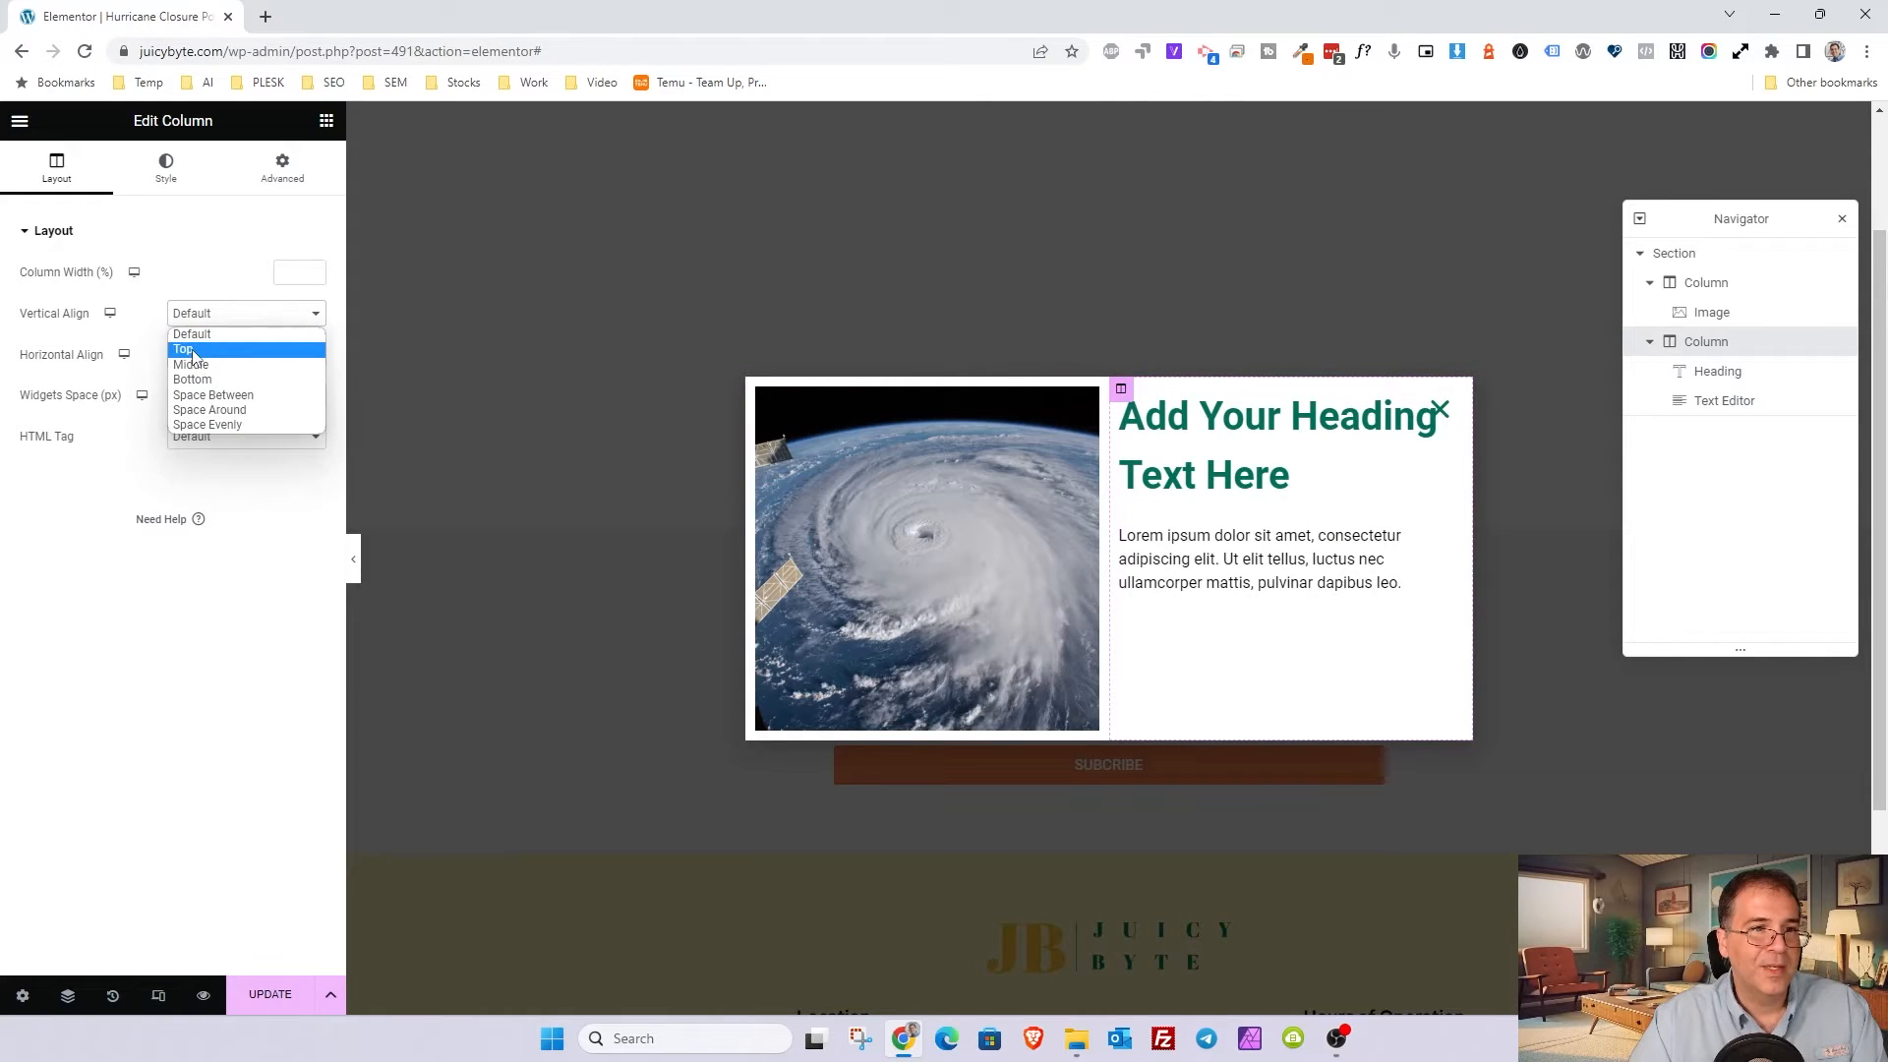
{"action": "left_click", "coordinate": [202, 365]}
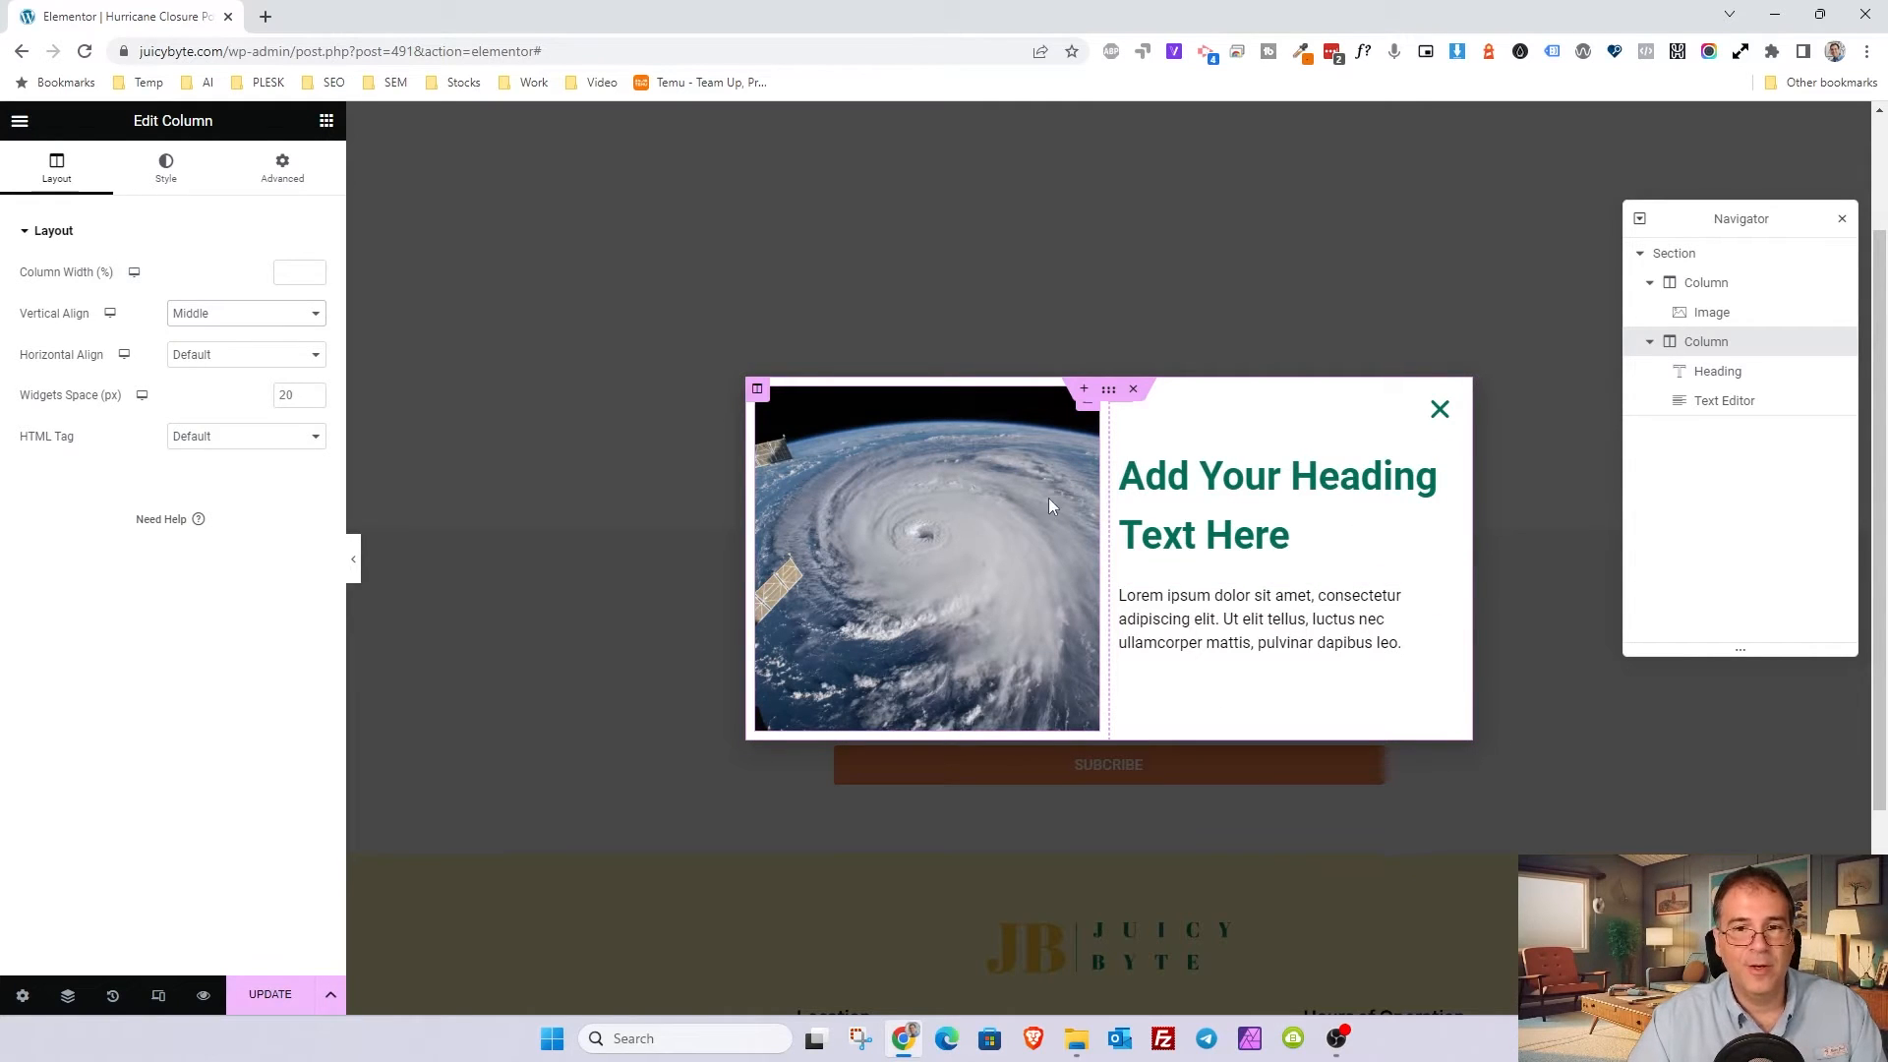
Step: Apply the Heading H3 global font to the popup's heading
{"action": "left_click", "coordinate": [1190, 496]}
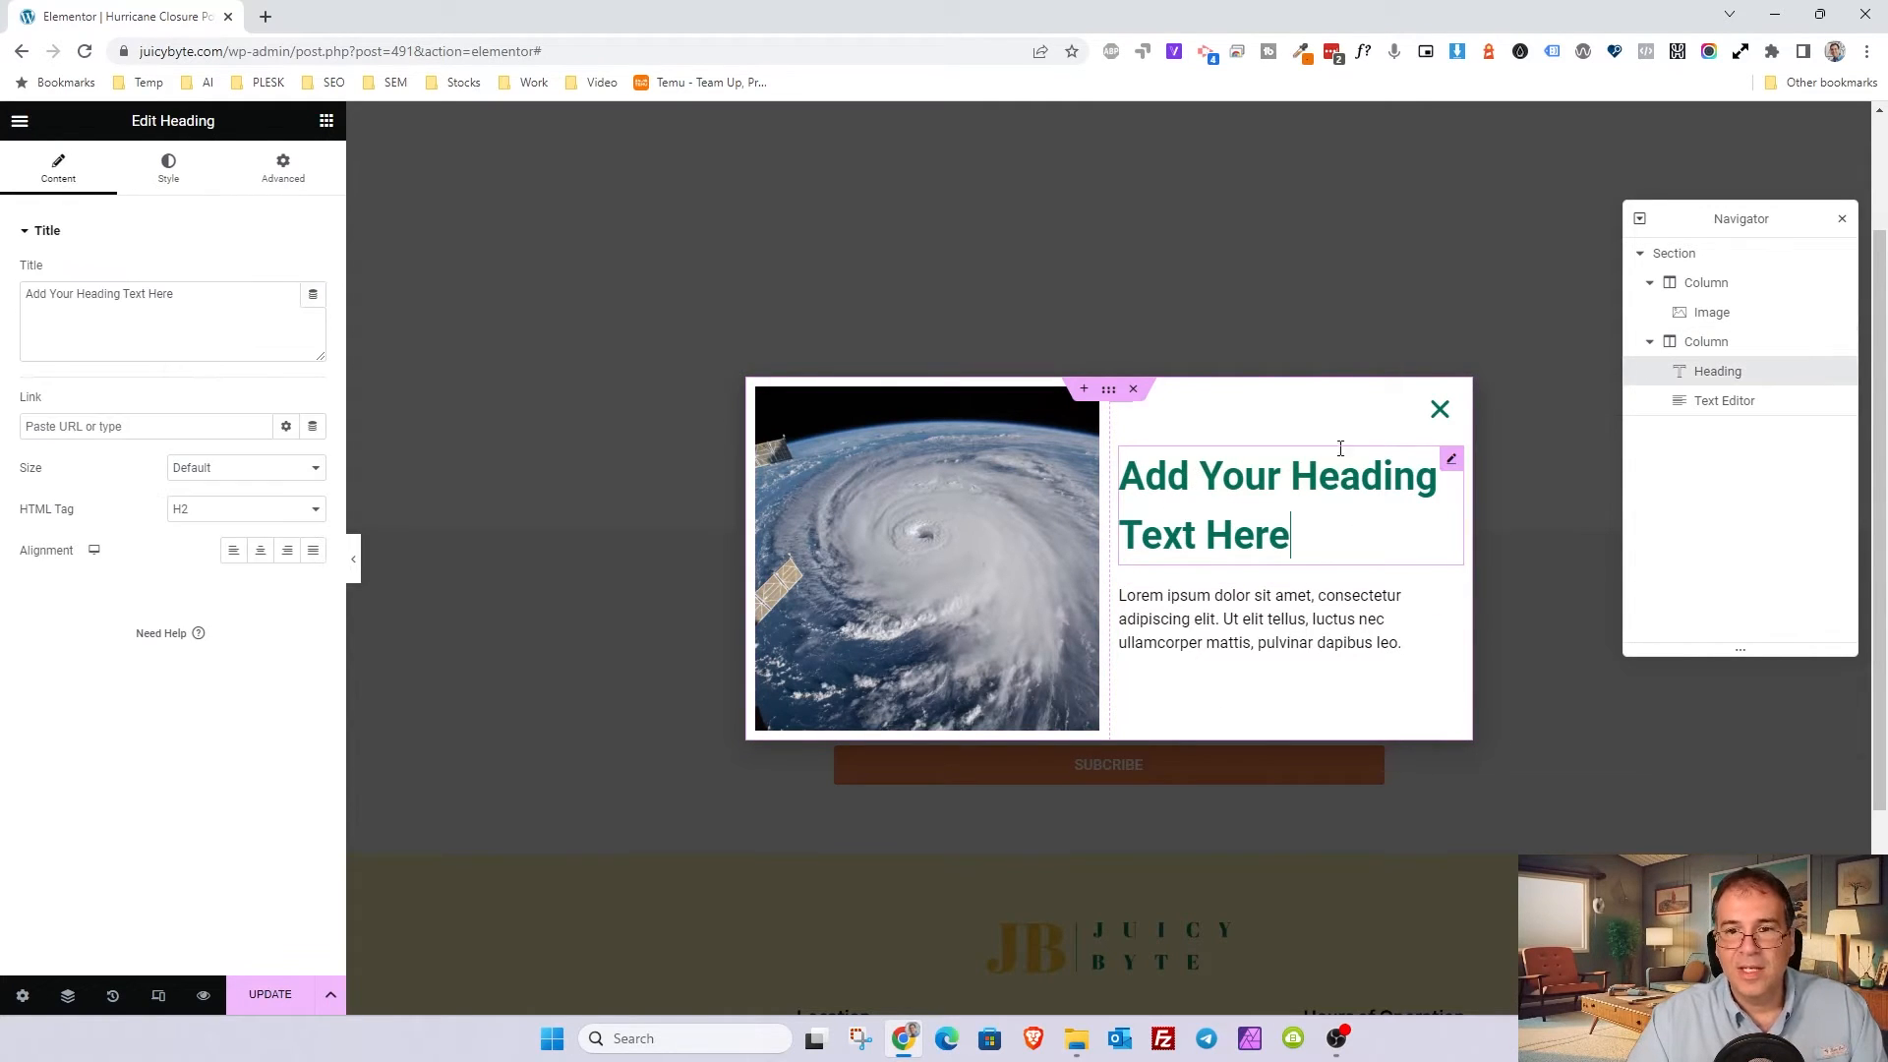
{"action": "left_click", "coordinate": [170, 183]}
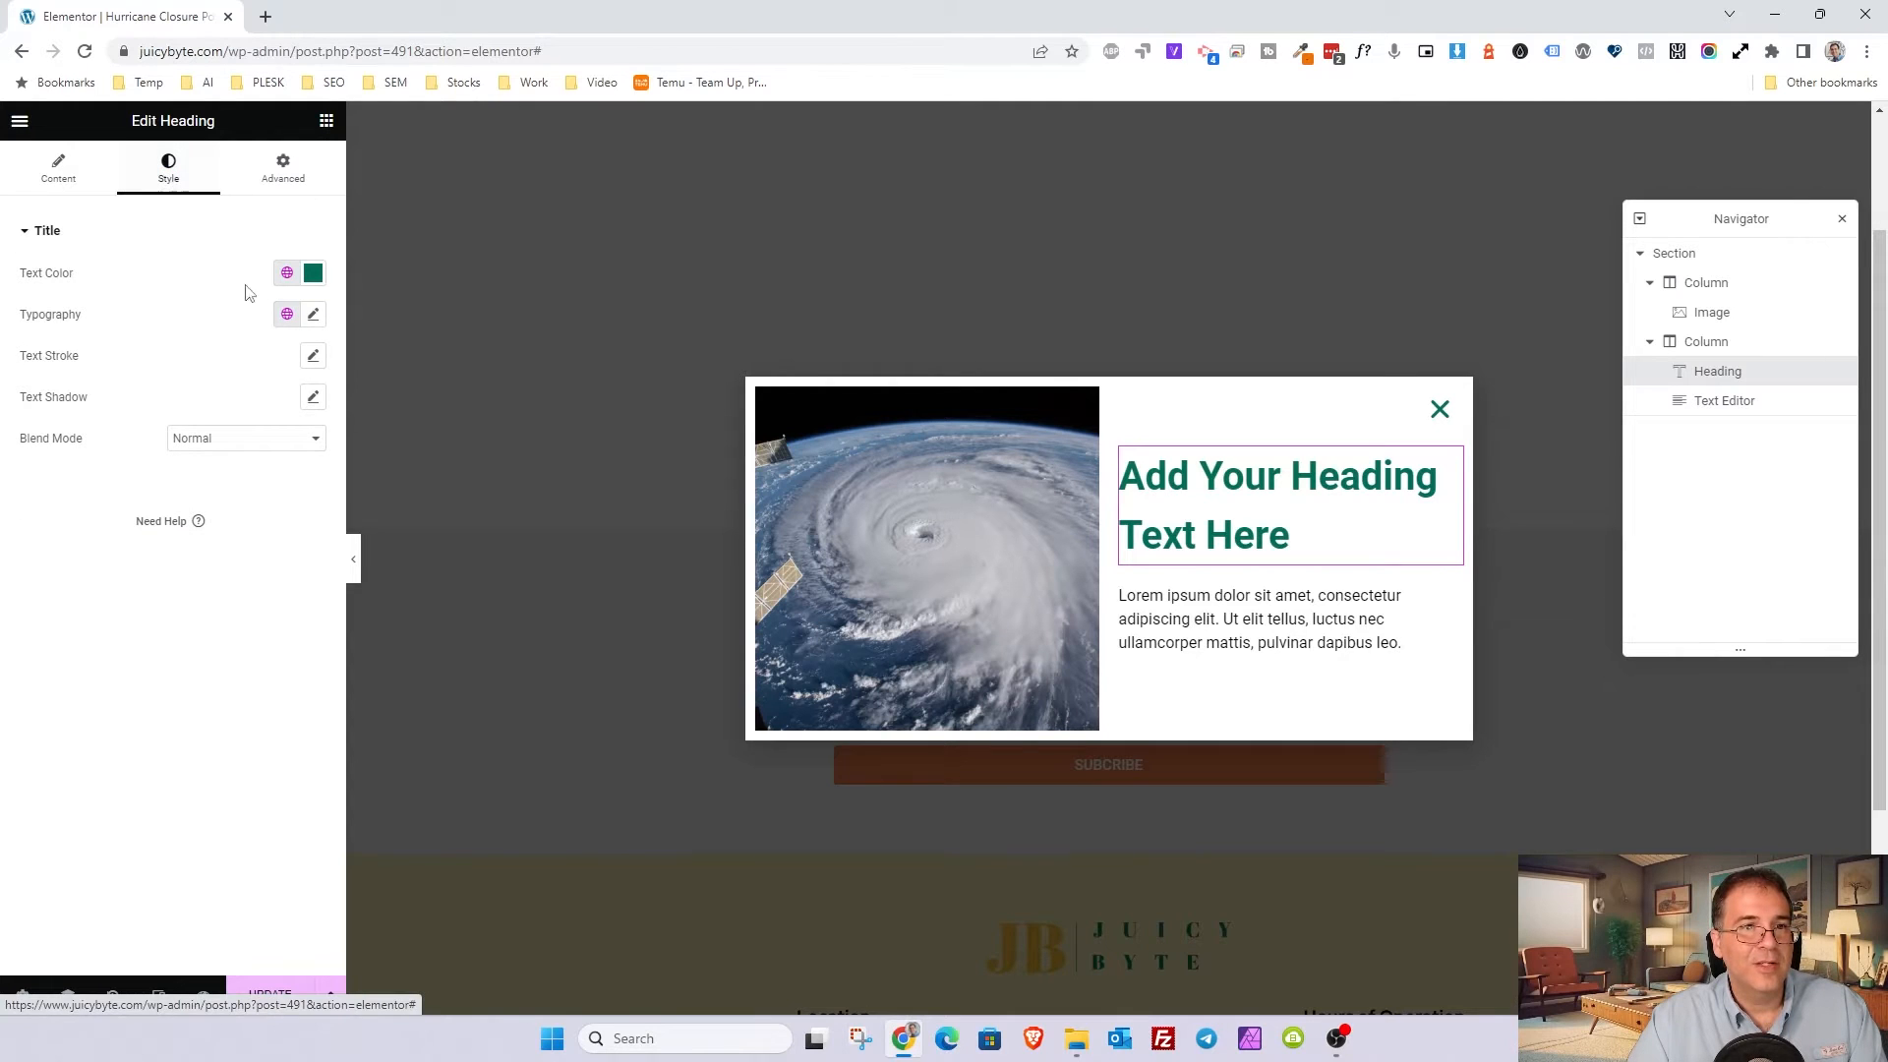
{"action": "left_click", "coordinate": [286, 316]}
{"action": "scroll", "coordinate": [165, 521], "scroll_direction": "down", "scroll_amount": 3}
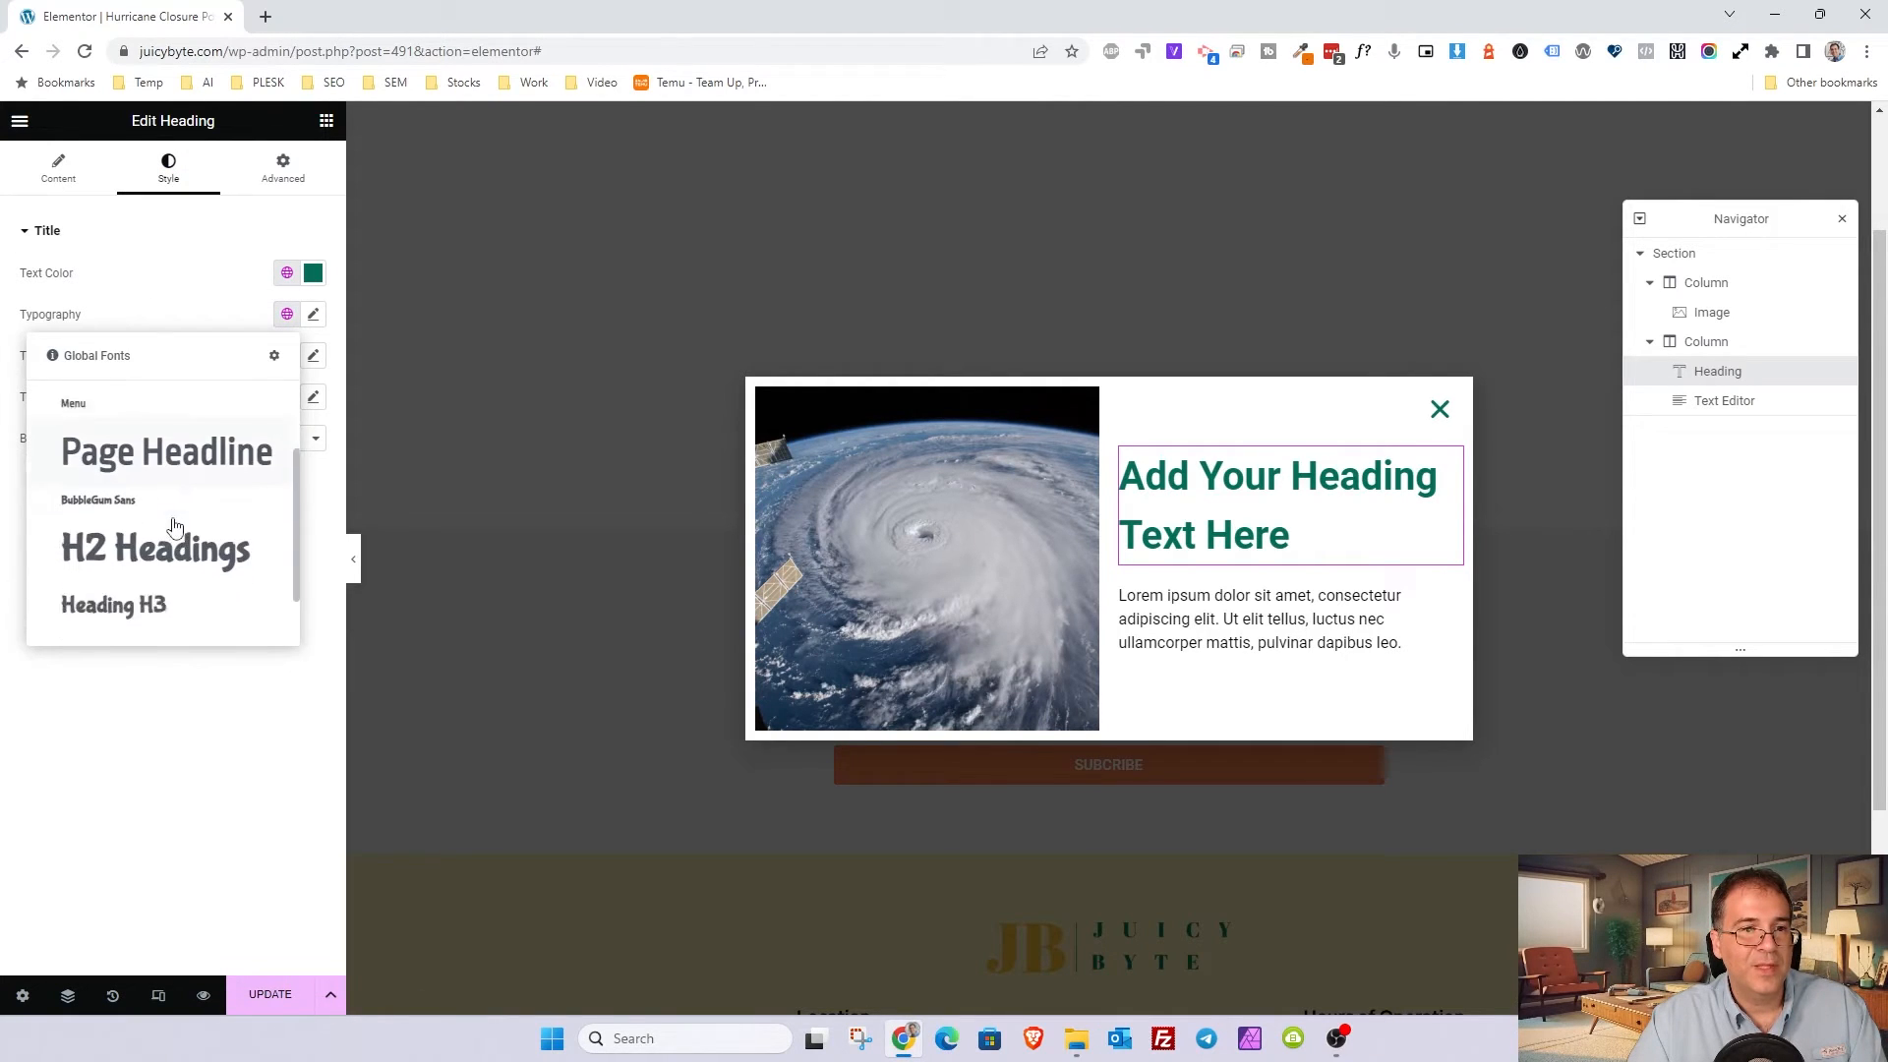
{"action": "left_click", "coordinate": [152, 547]}
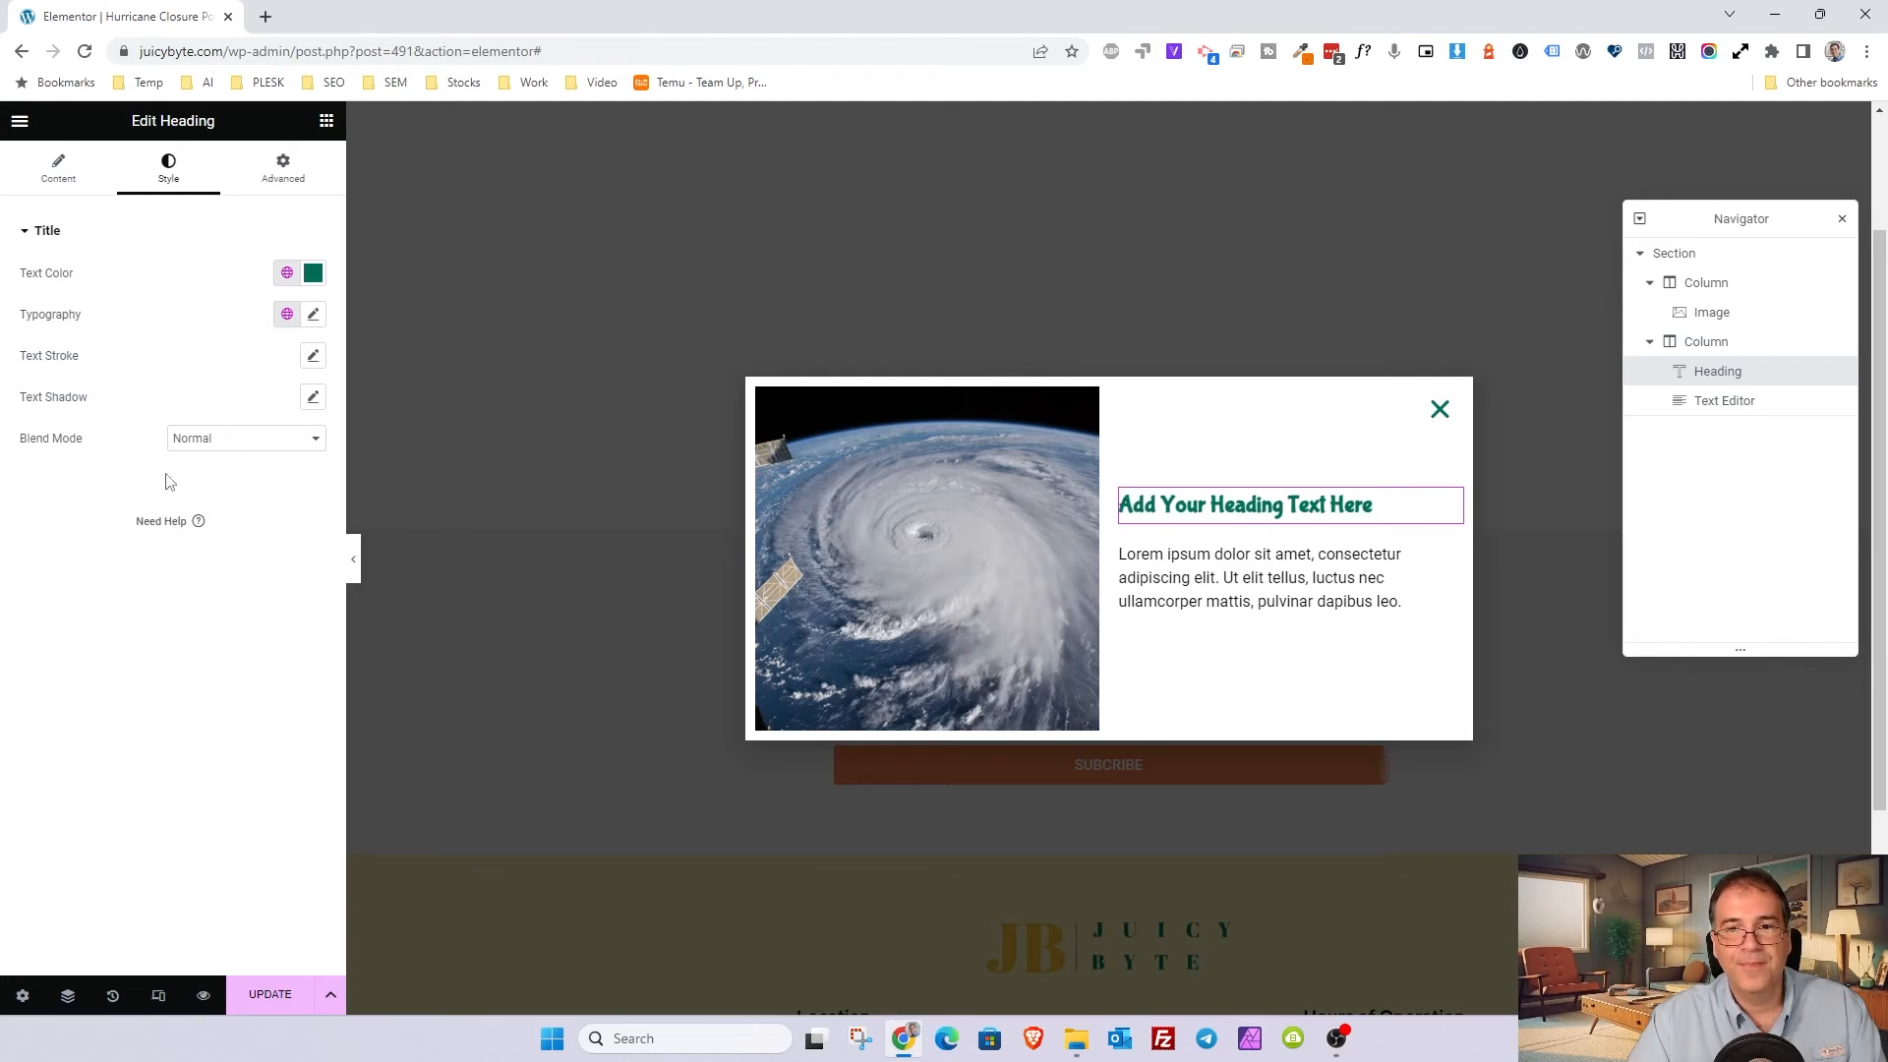
Step: Change the heading's title to "Restaurant Closed Due to Inclement Weather"
{"action": "left_click", "coordinate": [38, 187]}
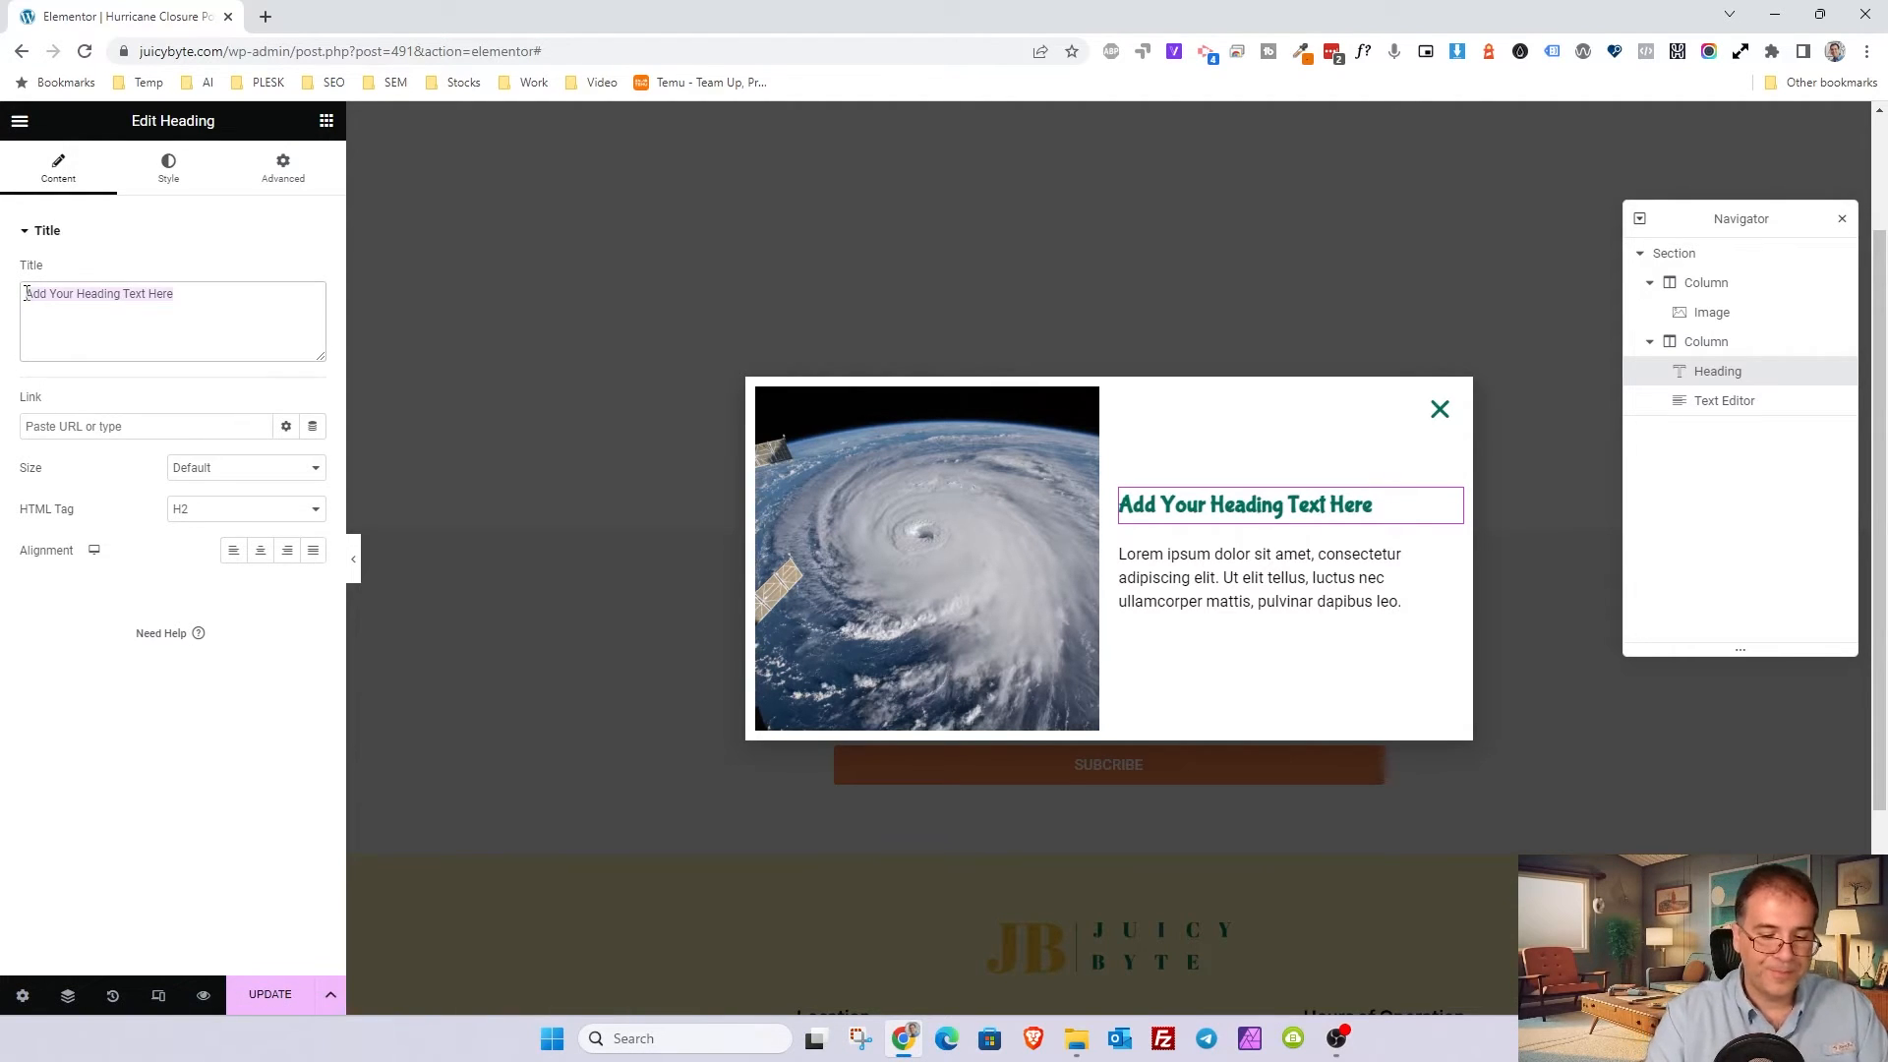
{"action": "type", "text": "Restaurant "}
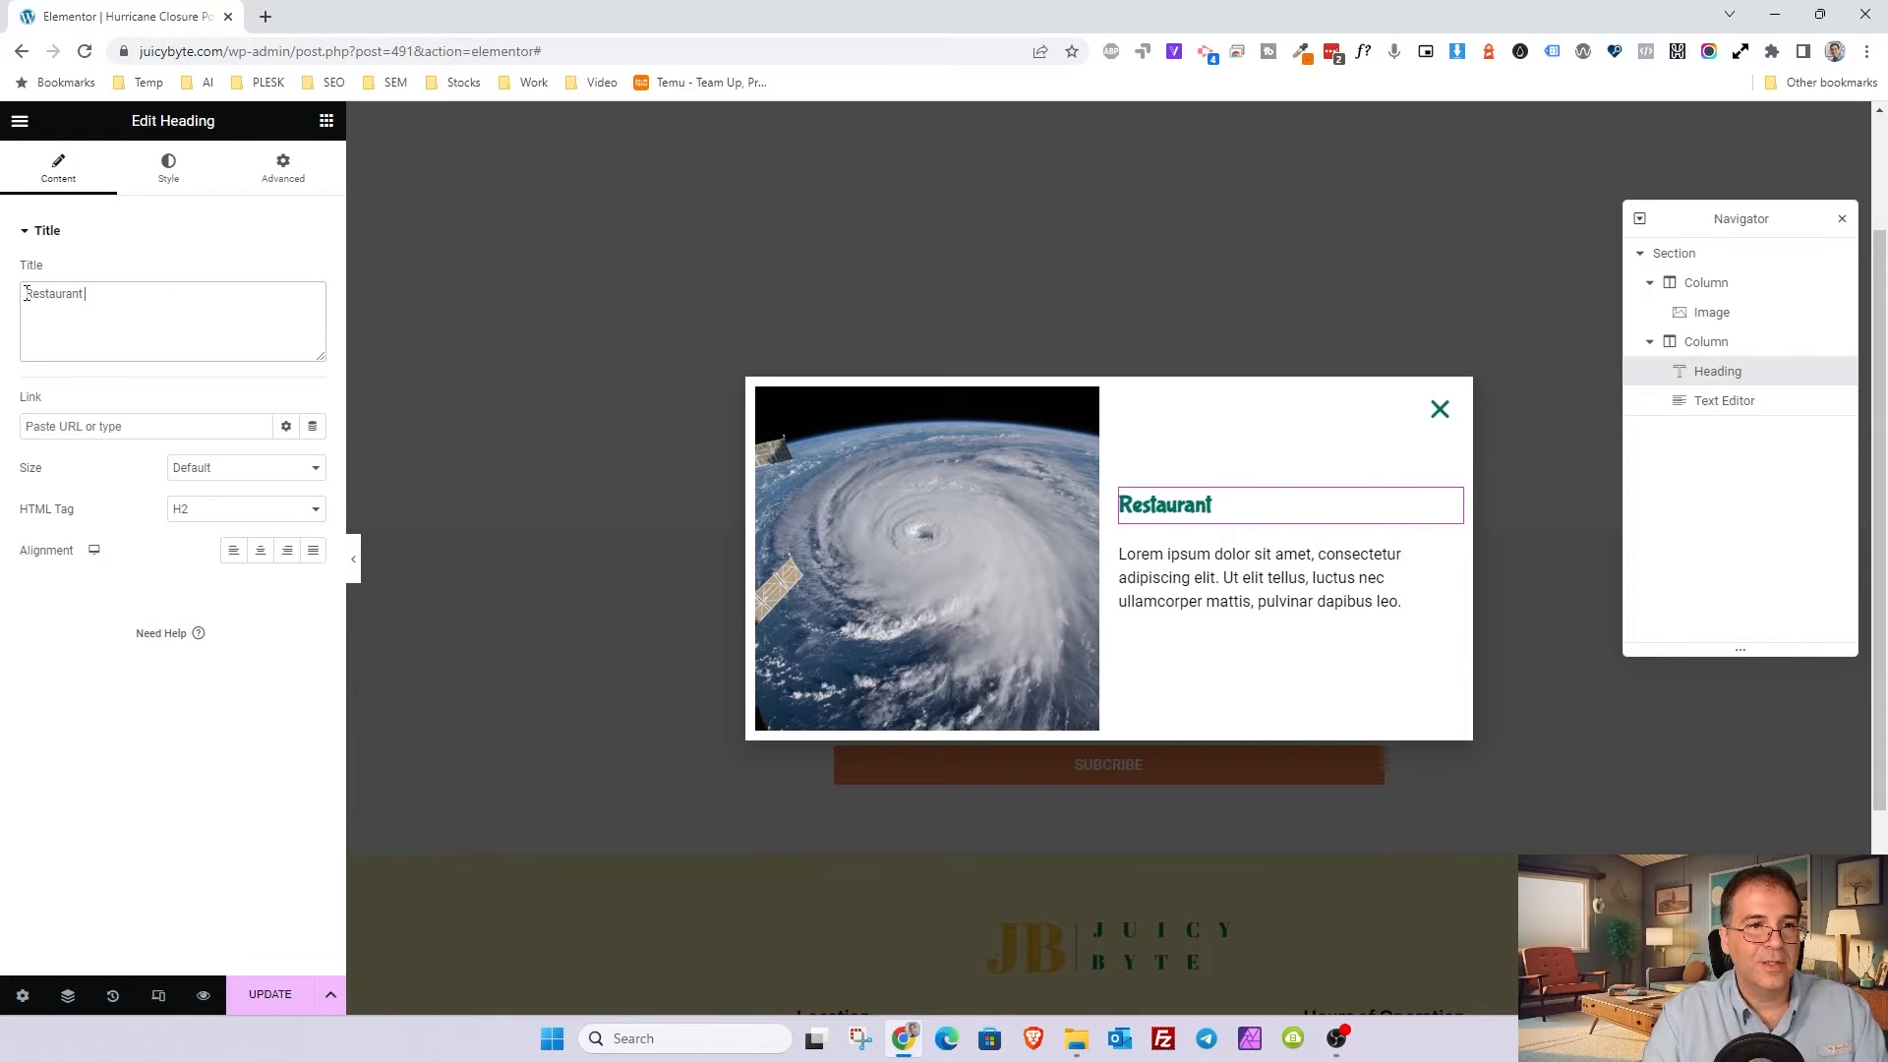
{"action": "type", "text": "Closed Due to Inclement Weather"}
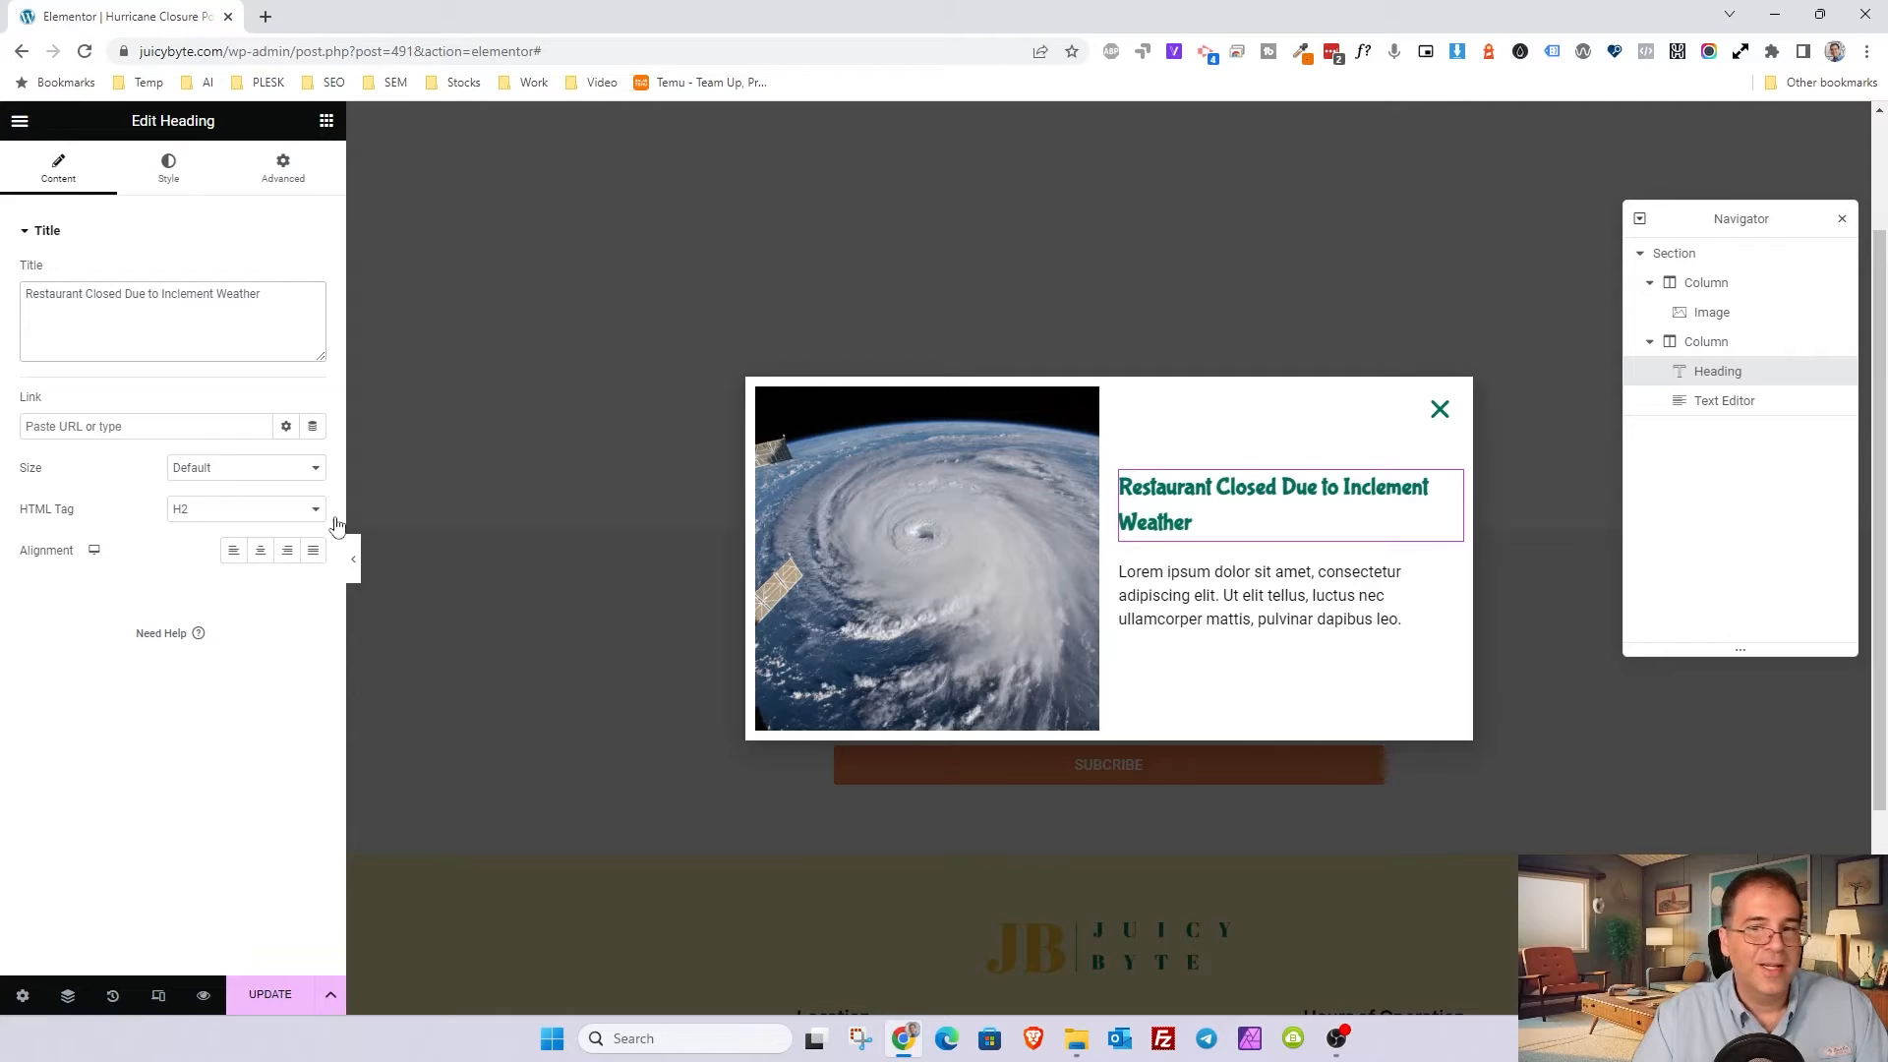
Step: Apply the H2 Headings global font to the heading and align it to the center
{"action": "left_click", "coordinate": [168, 167]}
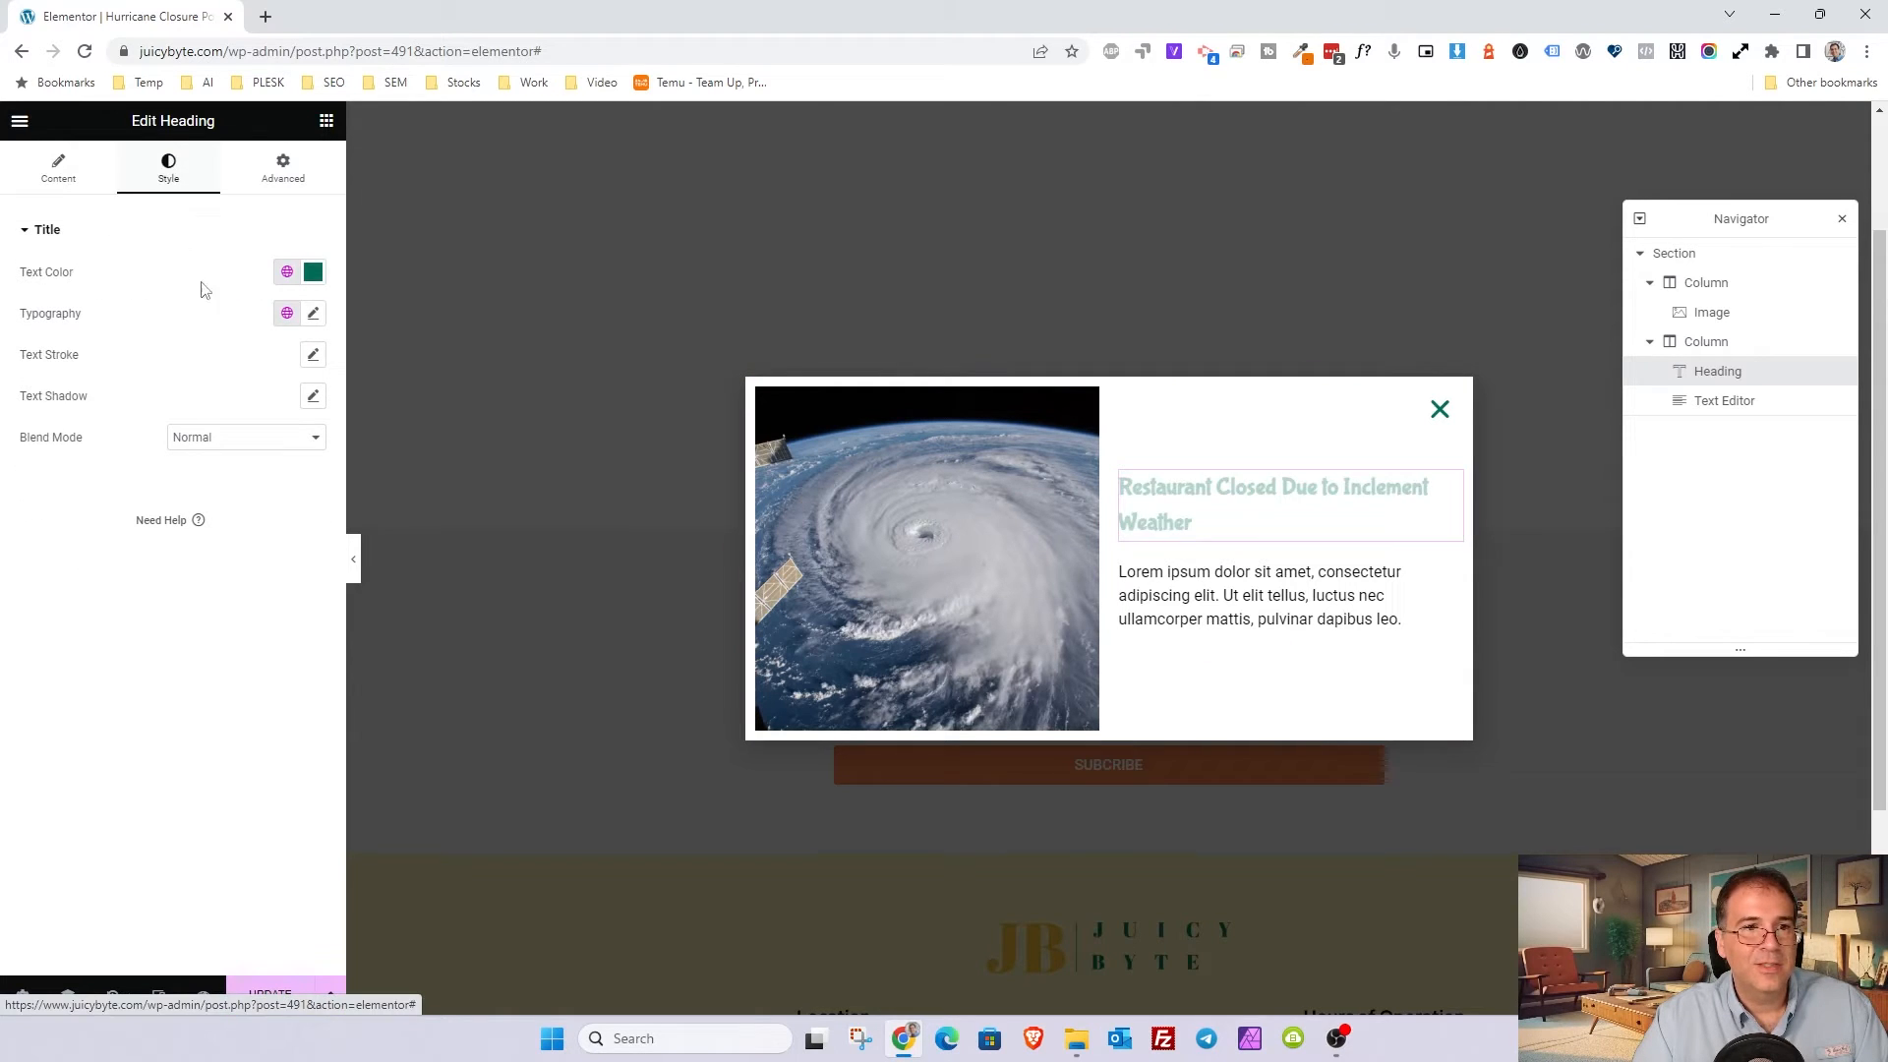
{"action": "left_click", "coordinate": [287, 313]}
{"action": "scroll", "coordinate": [185, 552], "scroll_direction": "down", "scroll_amount": 1}
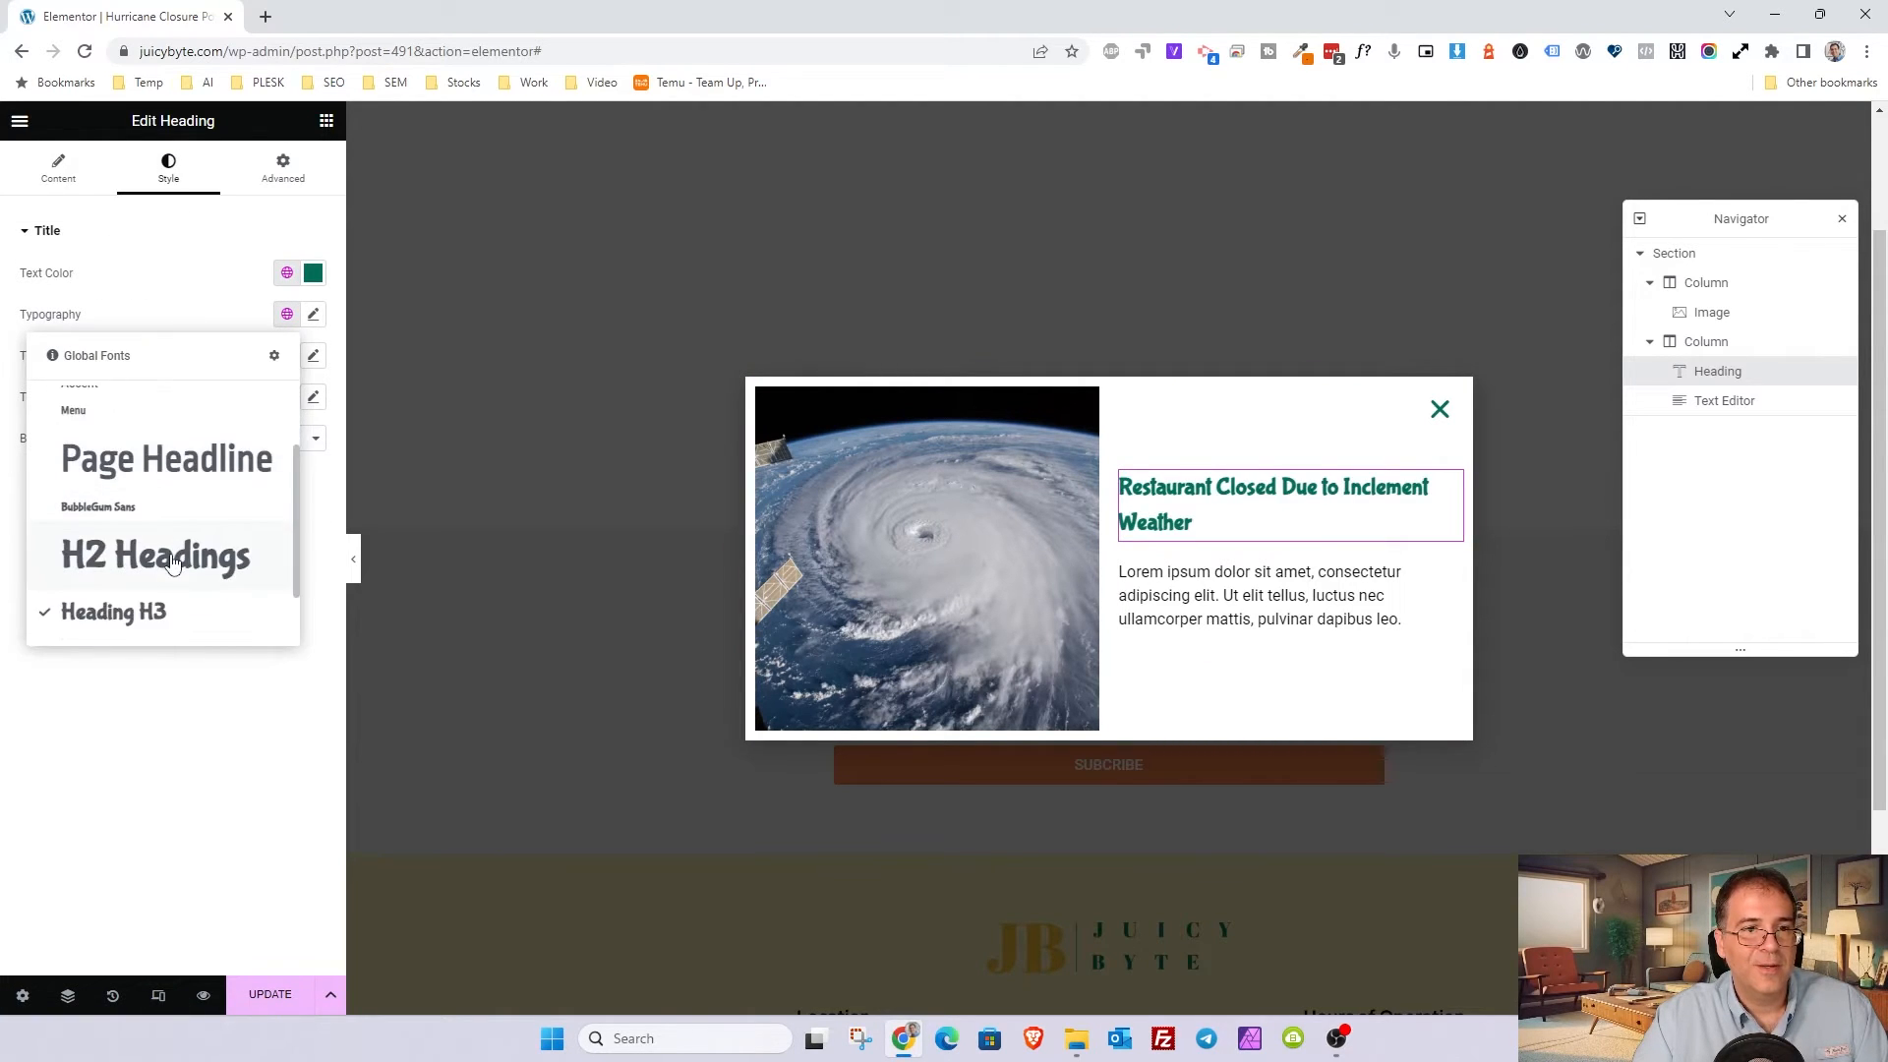
{"action": "left_click", "coordinate": [173, 559]}
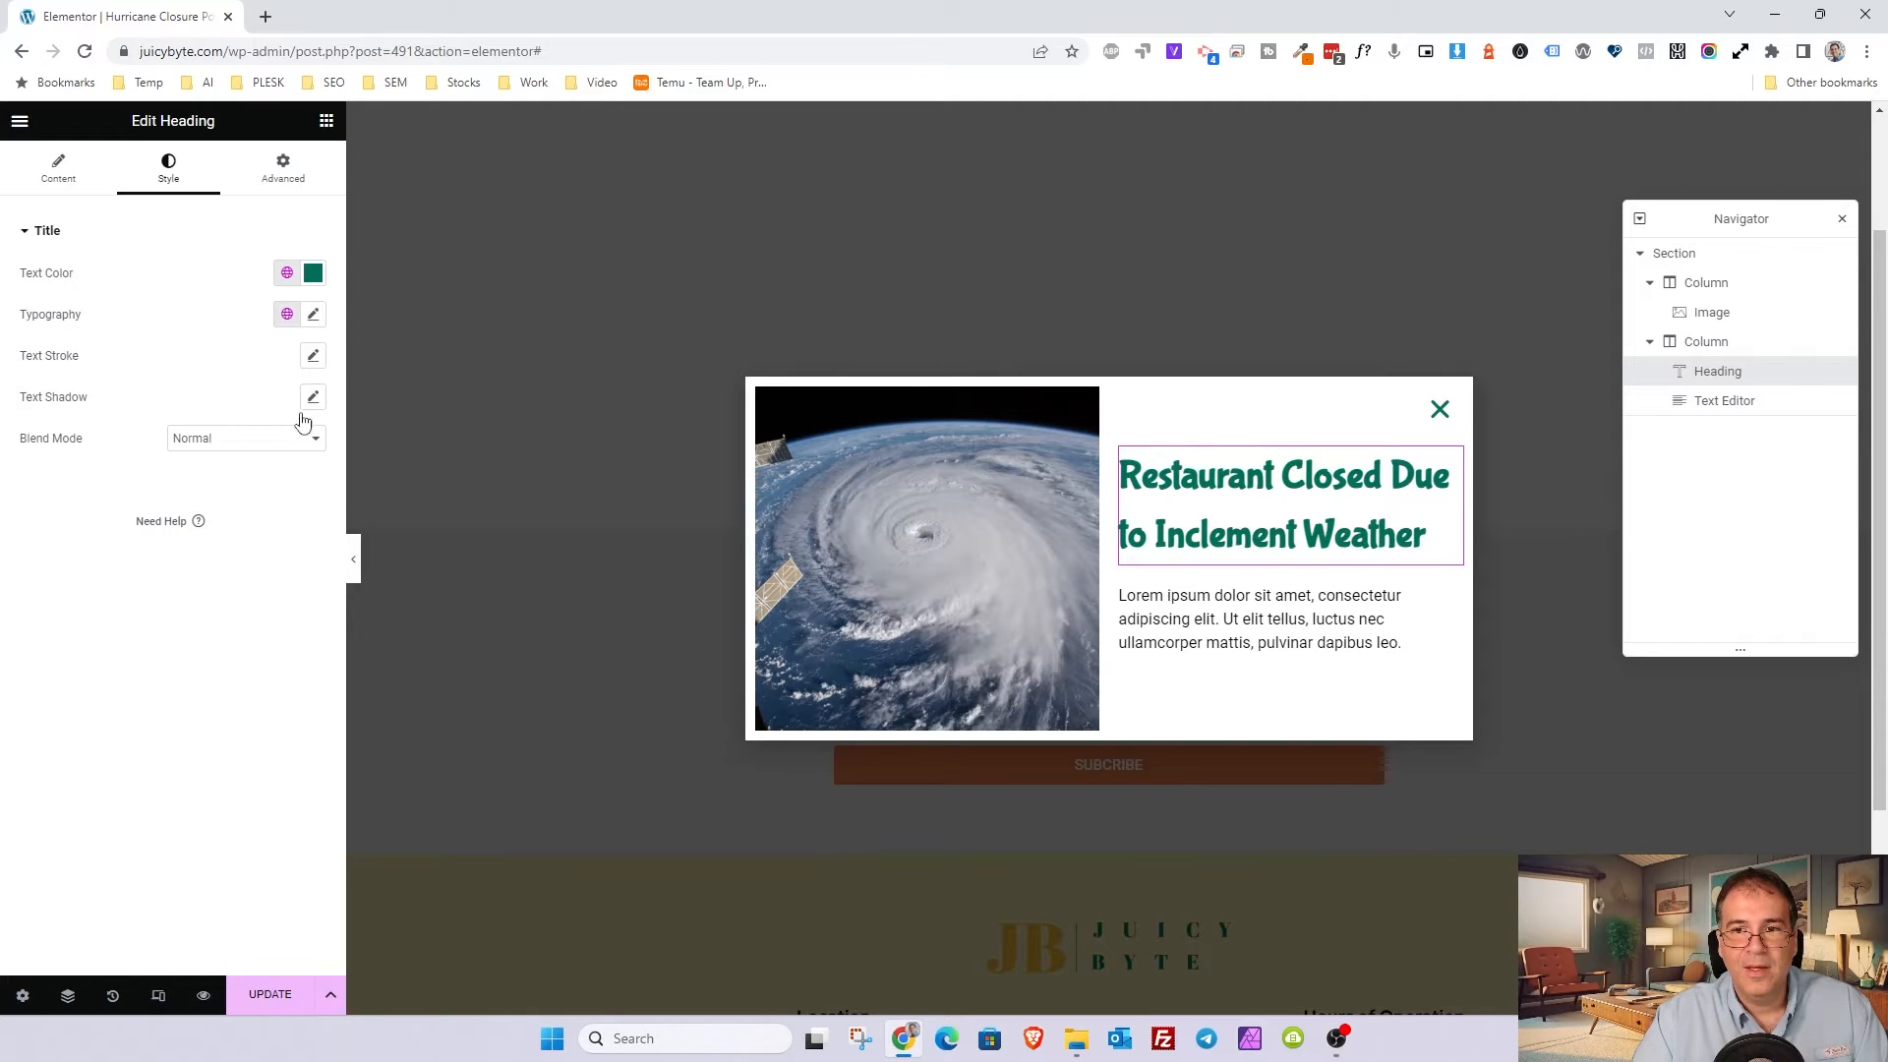
{"action": "left_click", "coordinate": [61, 177]}
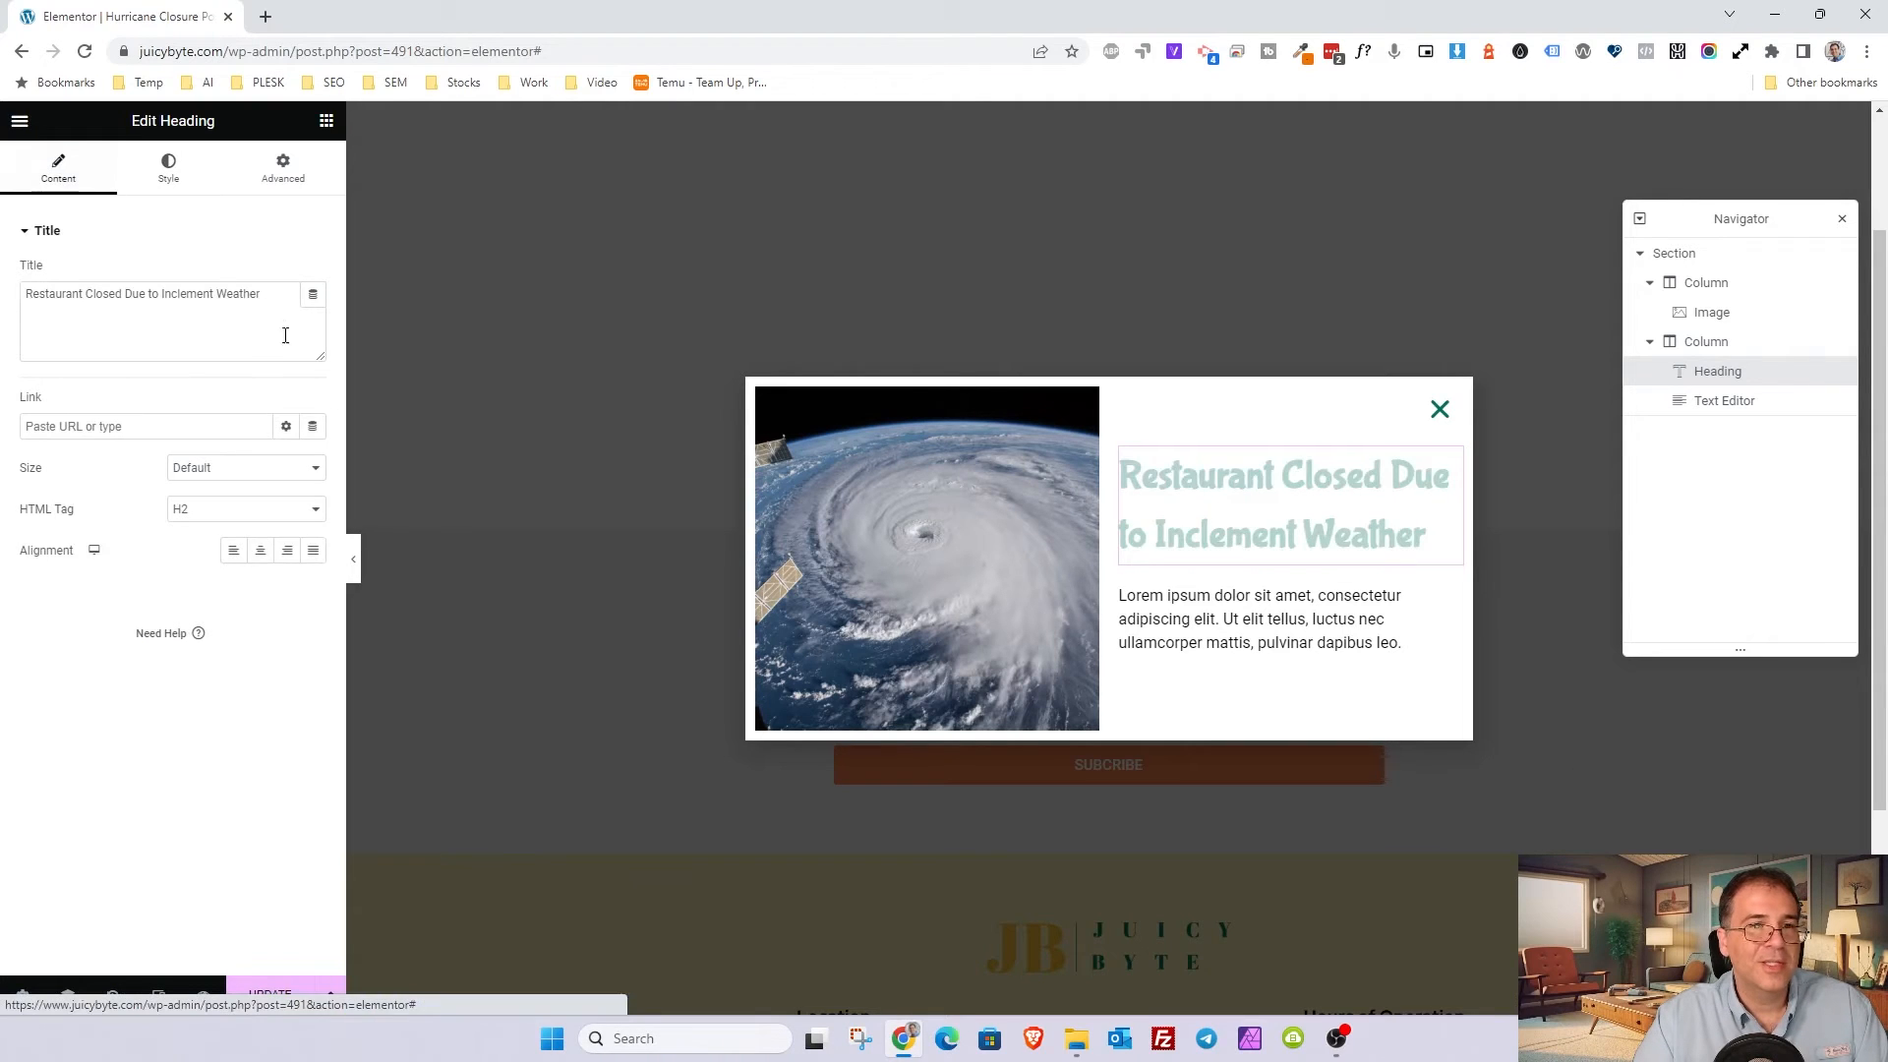
{"action": "left_click", "coordinate": [261, 551]}
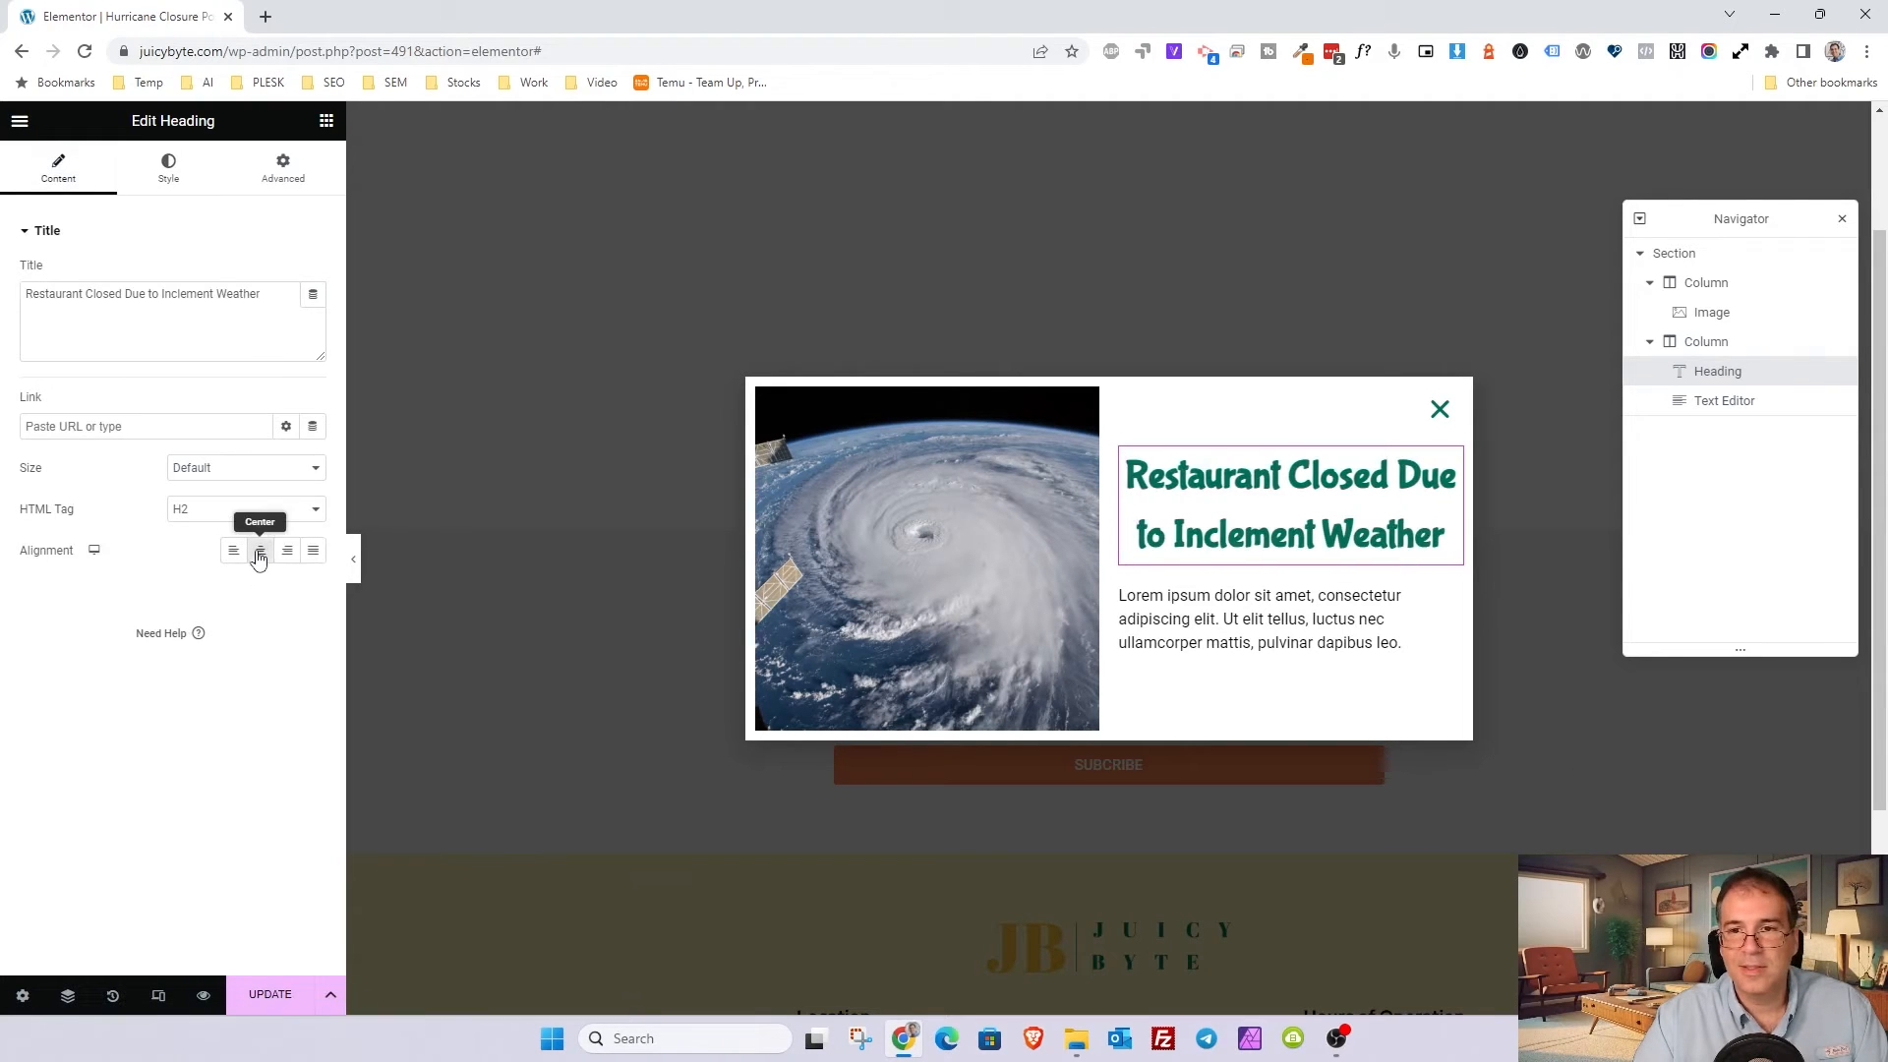
{"action": "left_click", "coordinate": [1276, 619]}
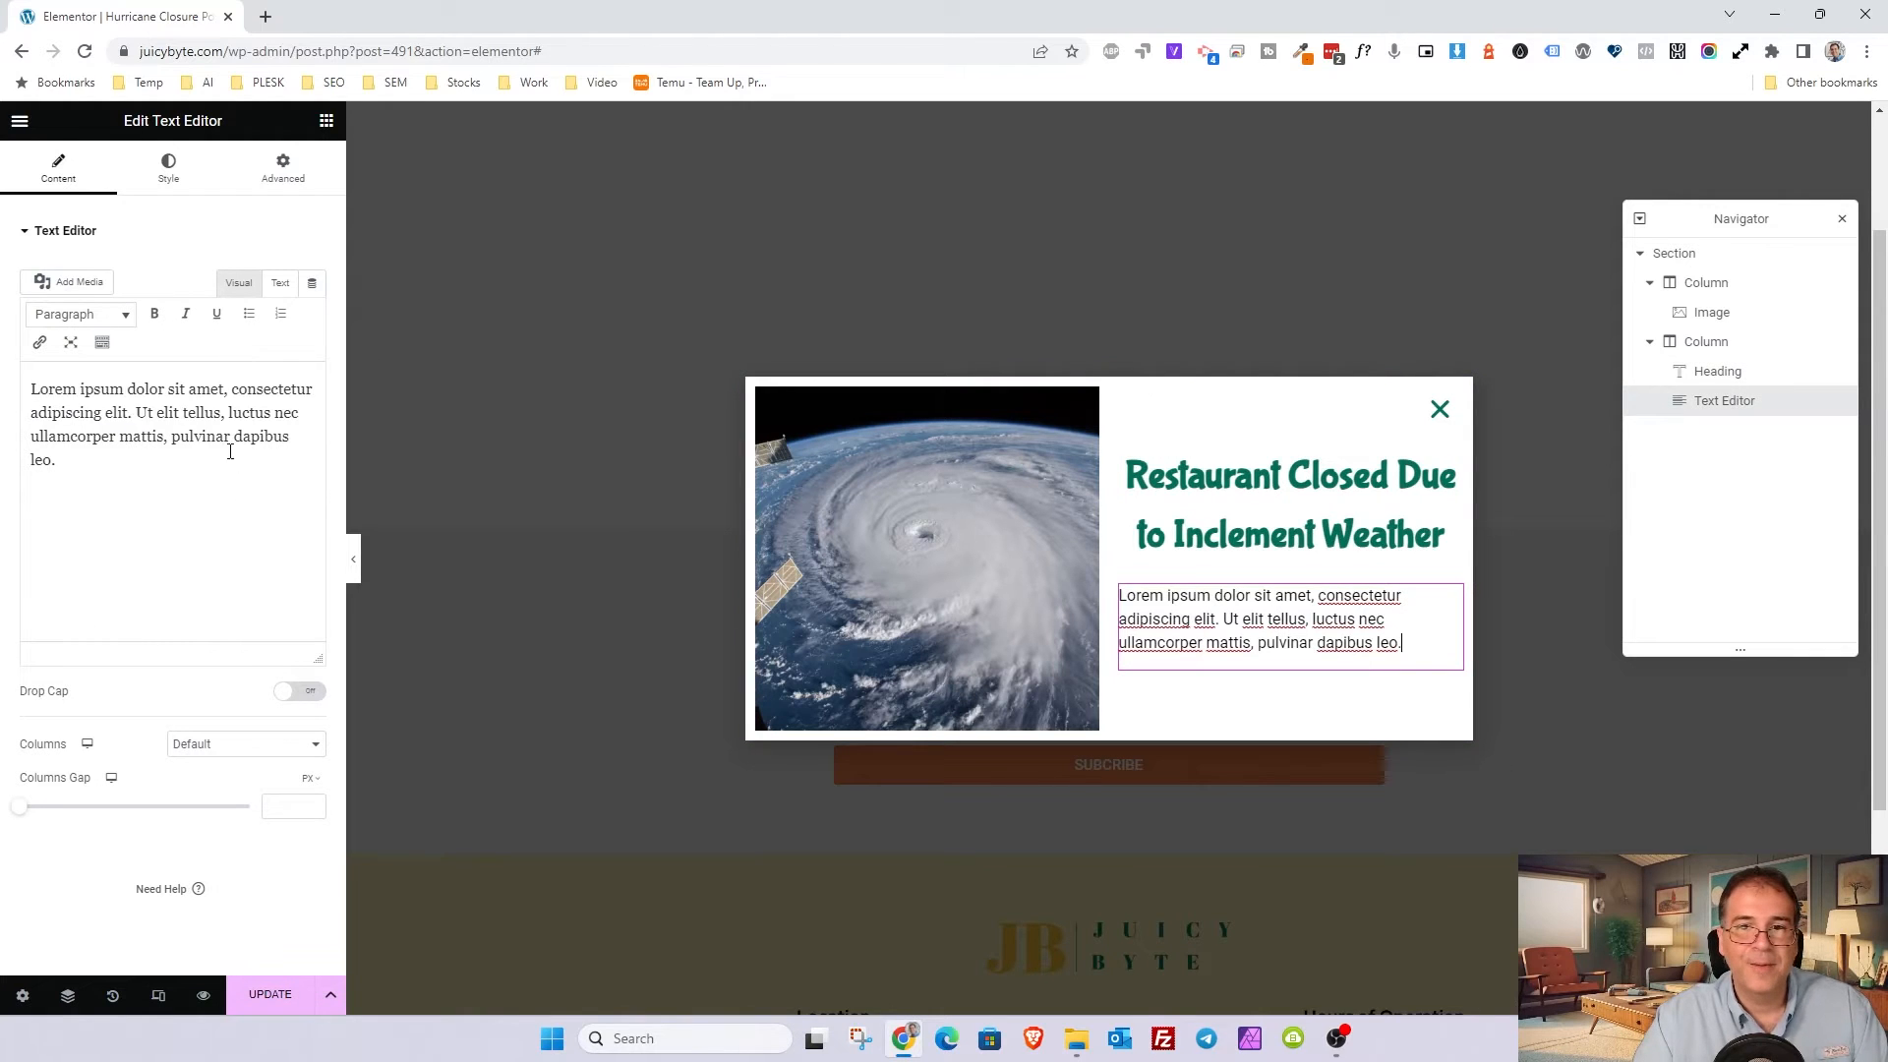
{"action": "left_click", "coordinate": [189, 180]}
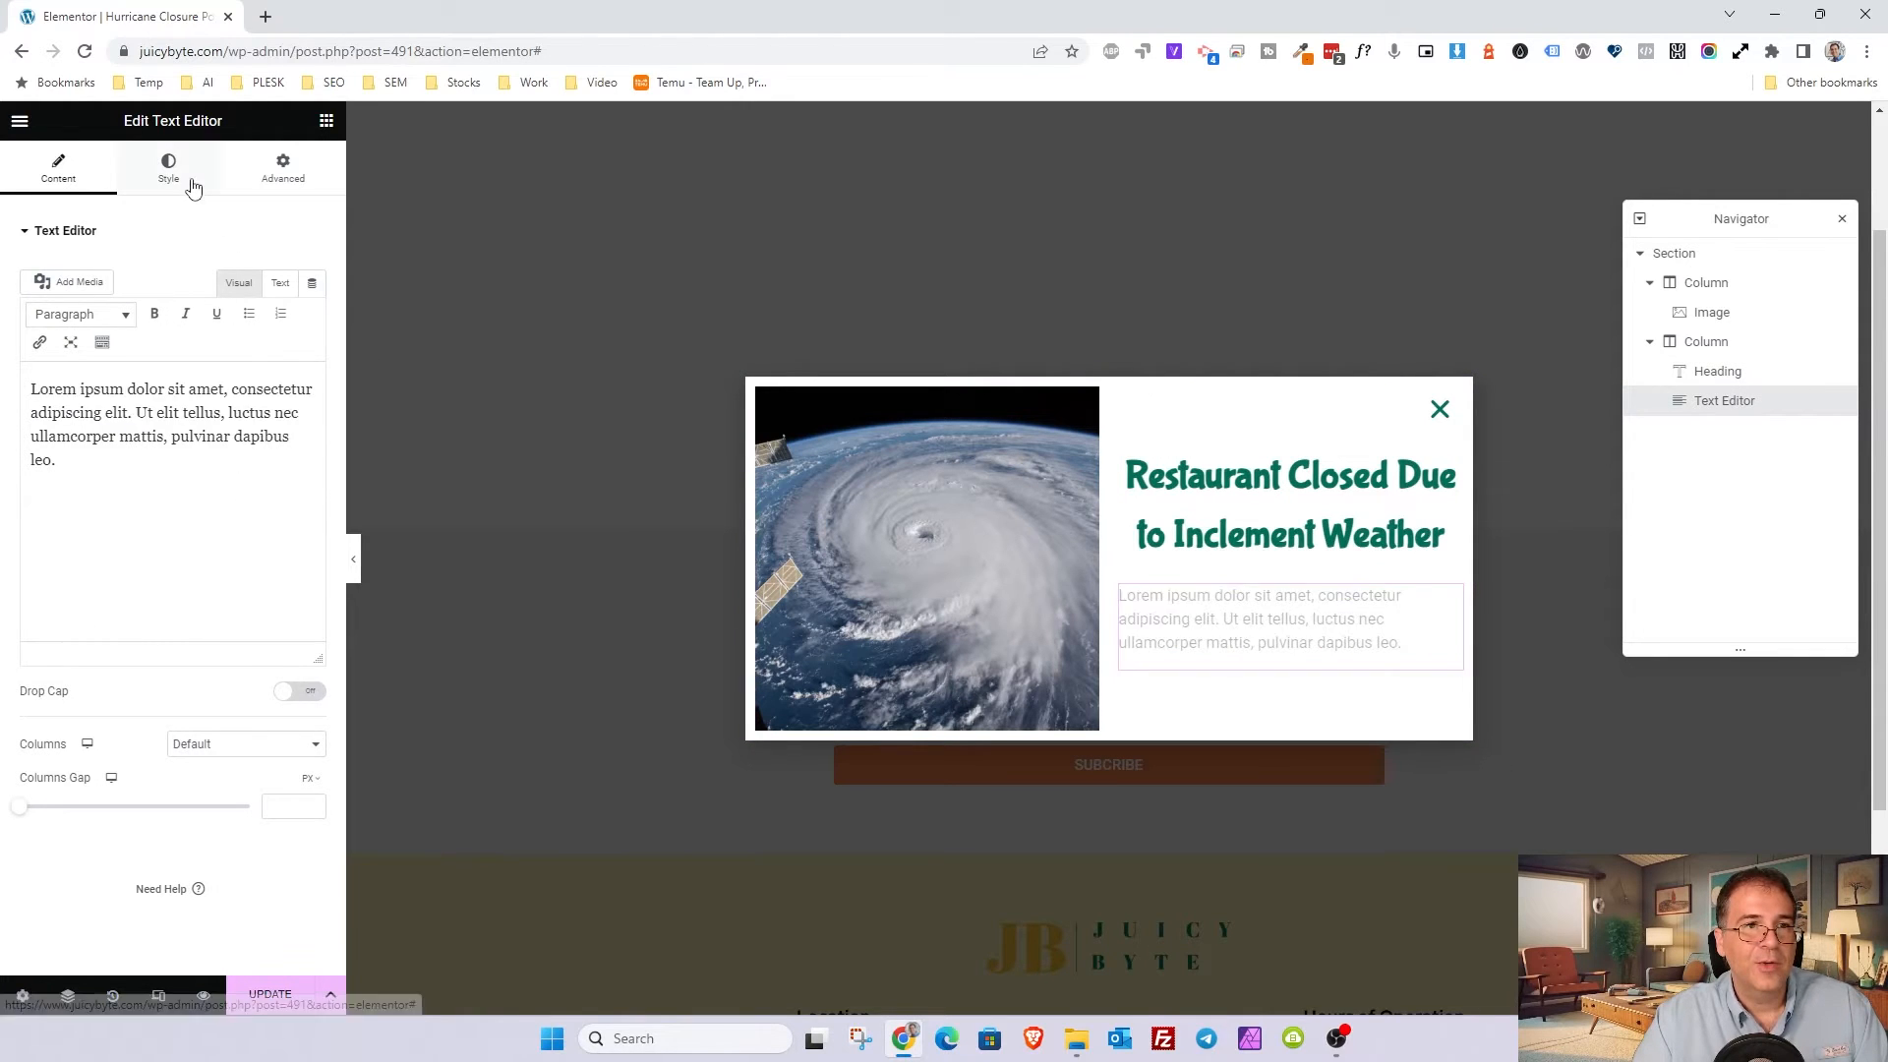
{"action": "left_click", "coordinate": [89, 177]}
Step: Reduce the line height of the closure heading to 1 in its typography settings
{"action": "left_click", "coordinate": [1440, 536]}
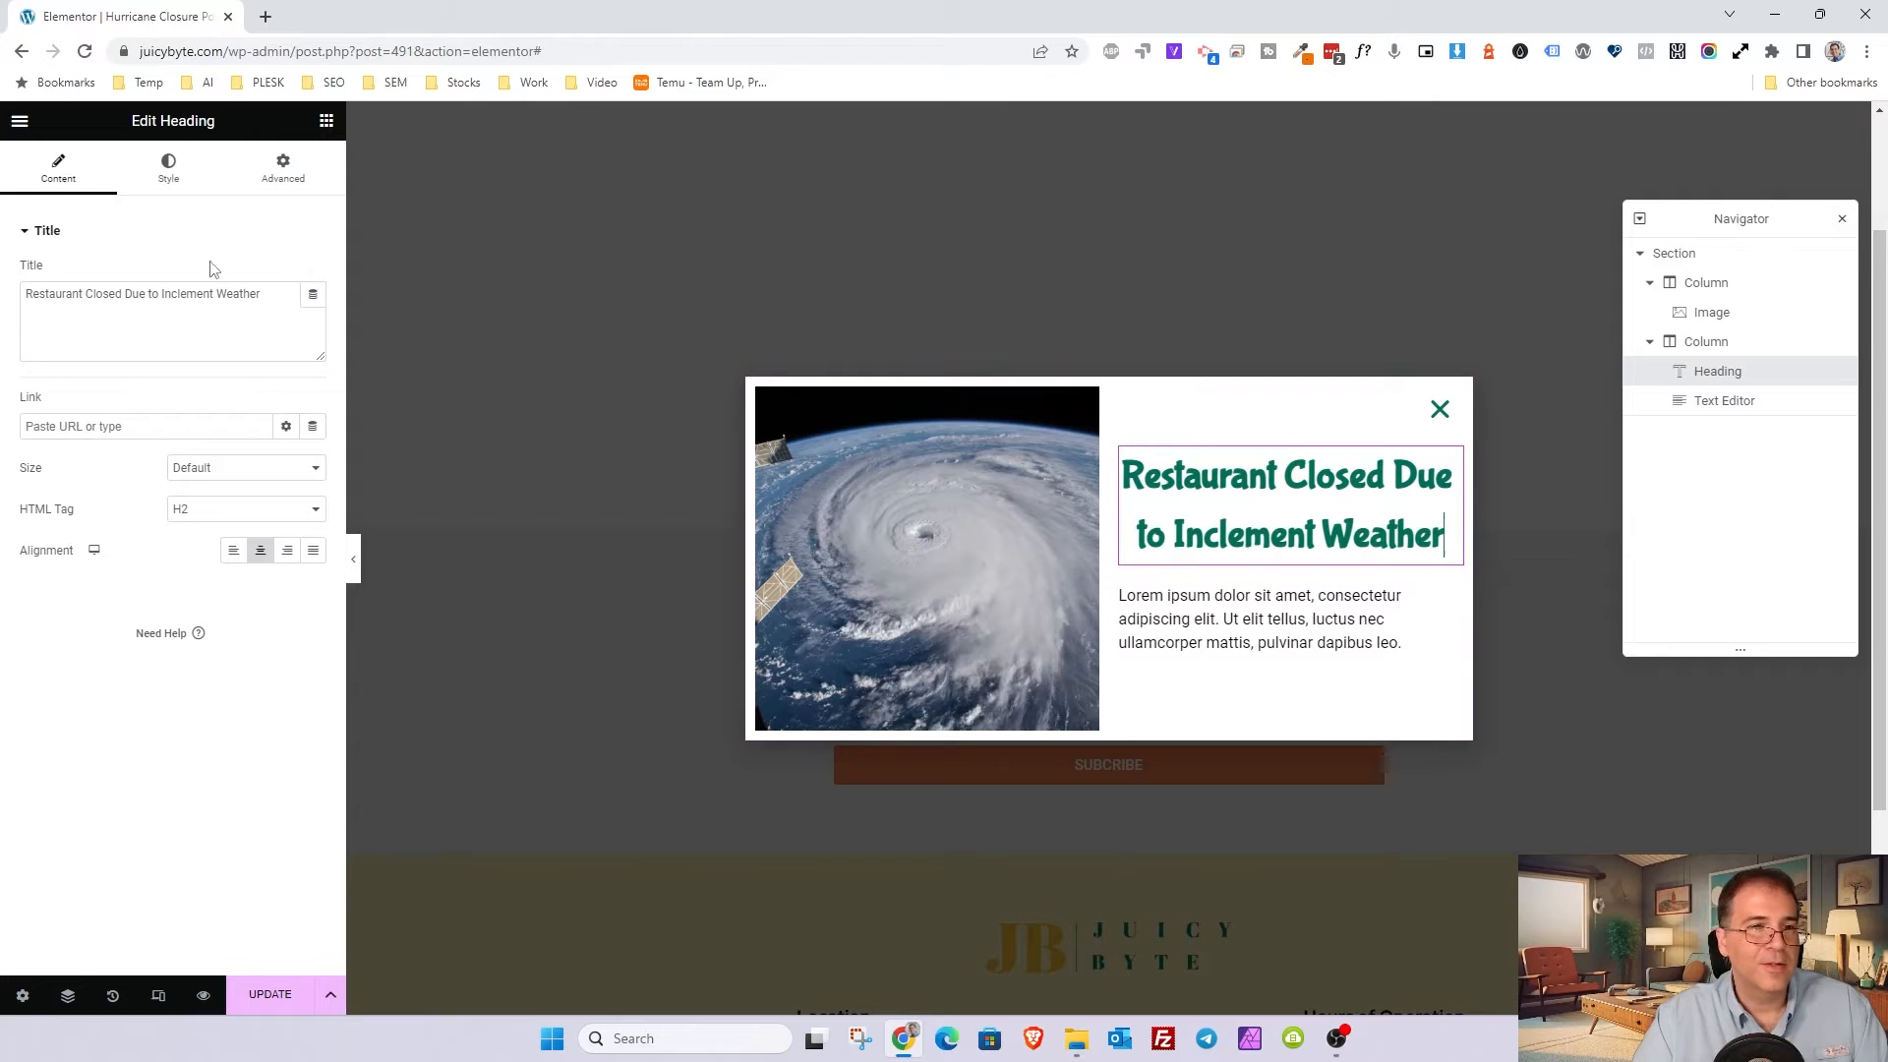
{"action": "left_click", "coordinate": [169, 170]}
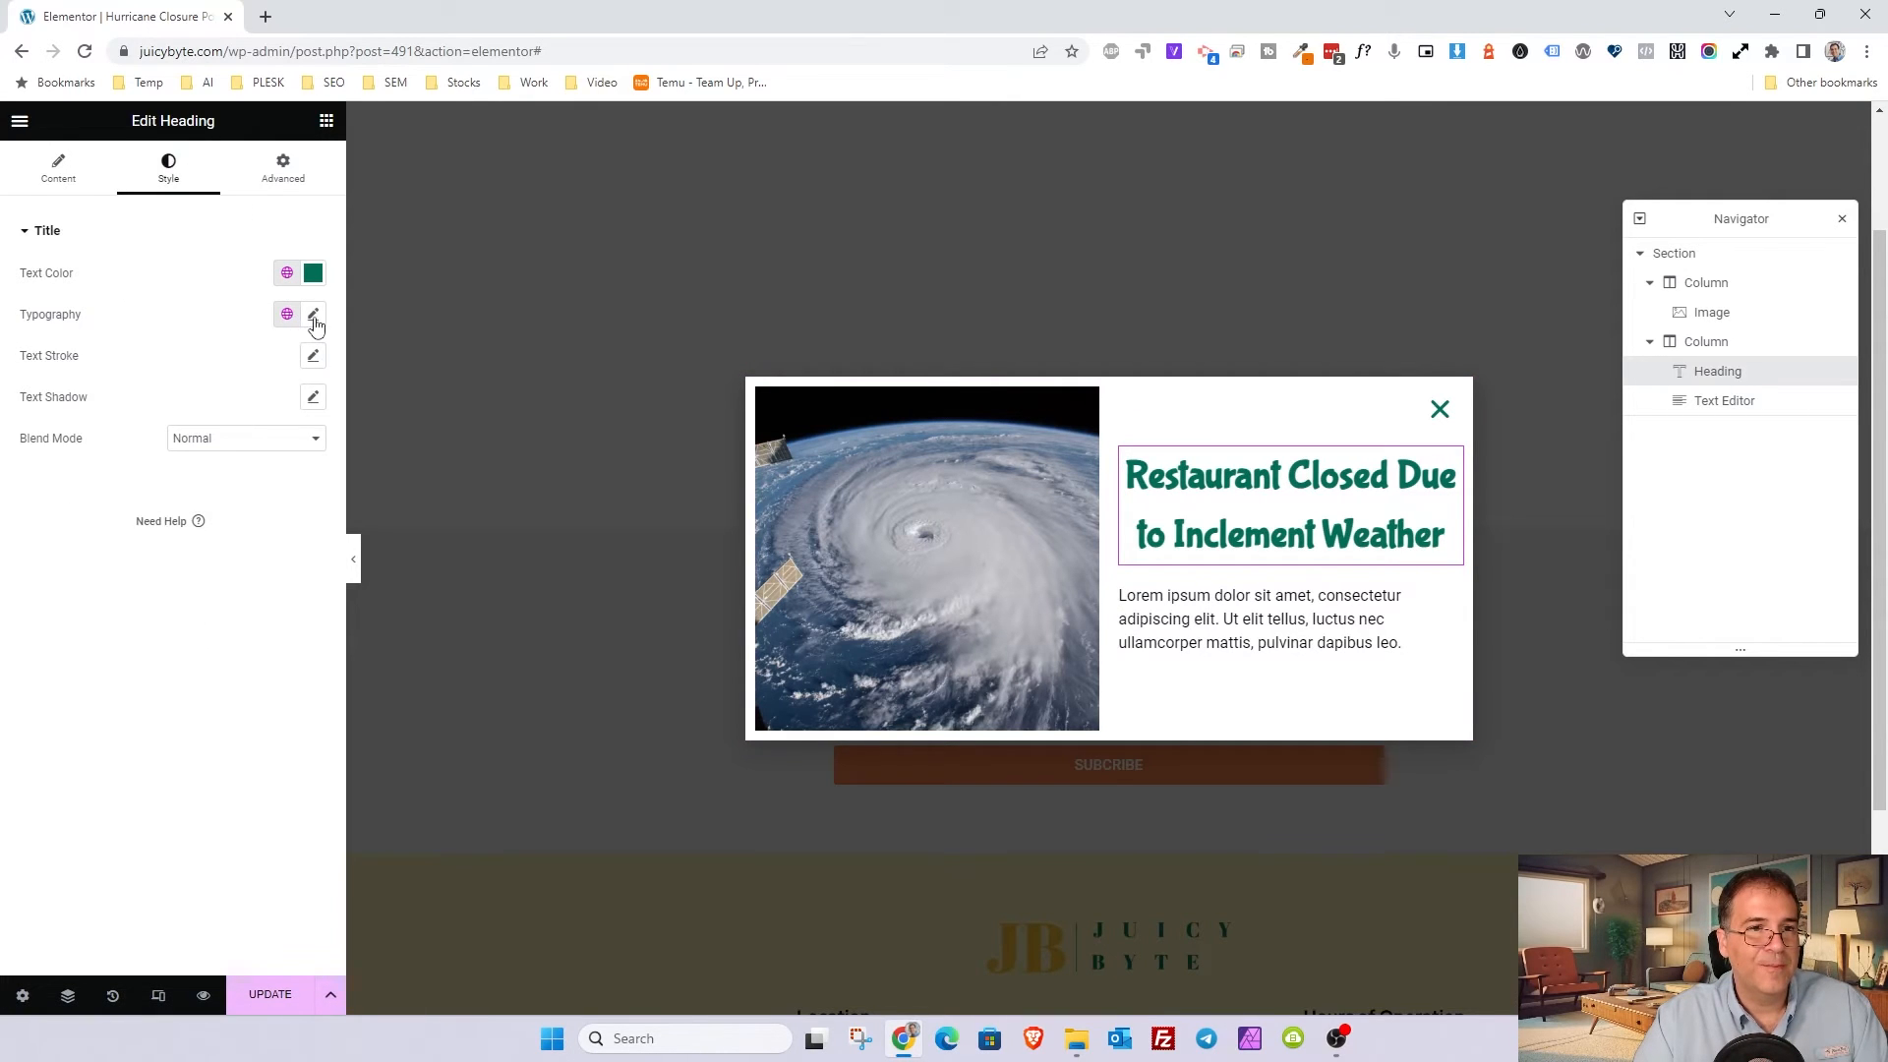
{"action": "left_click", "coordinate": [314, 316]}
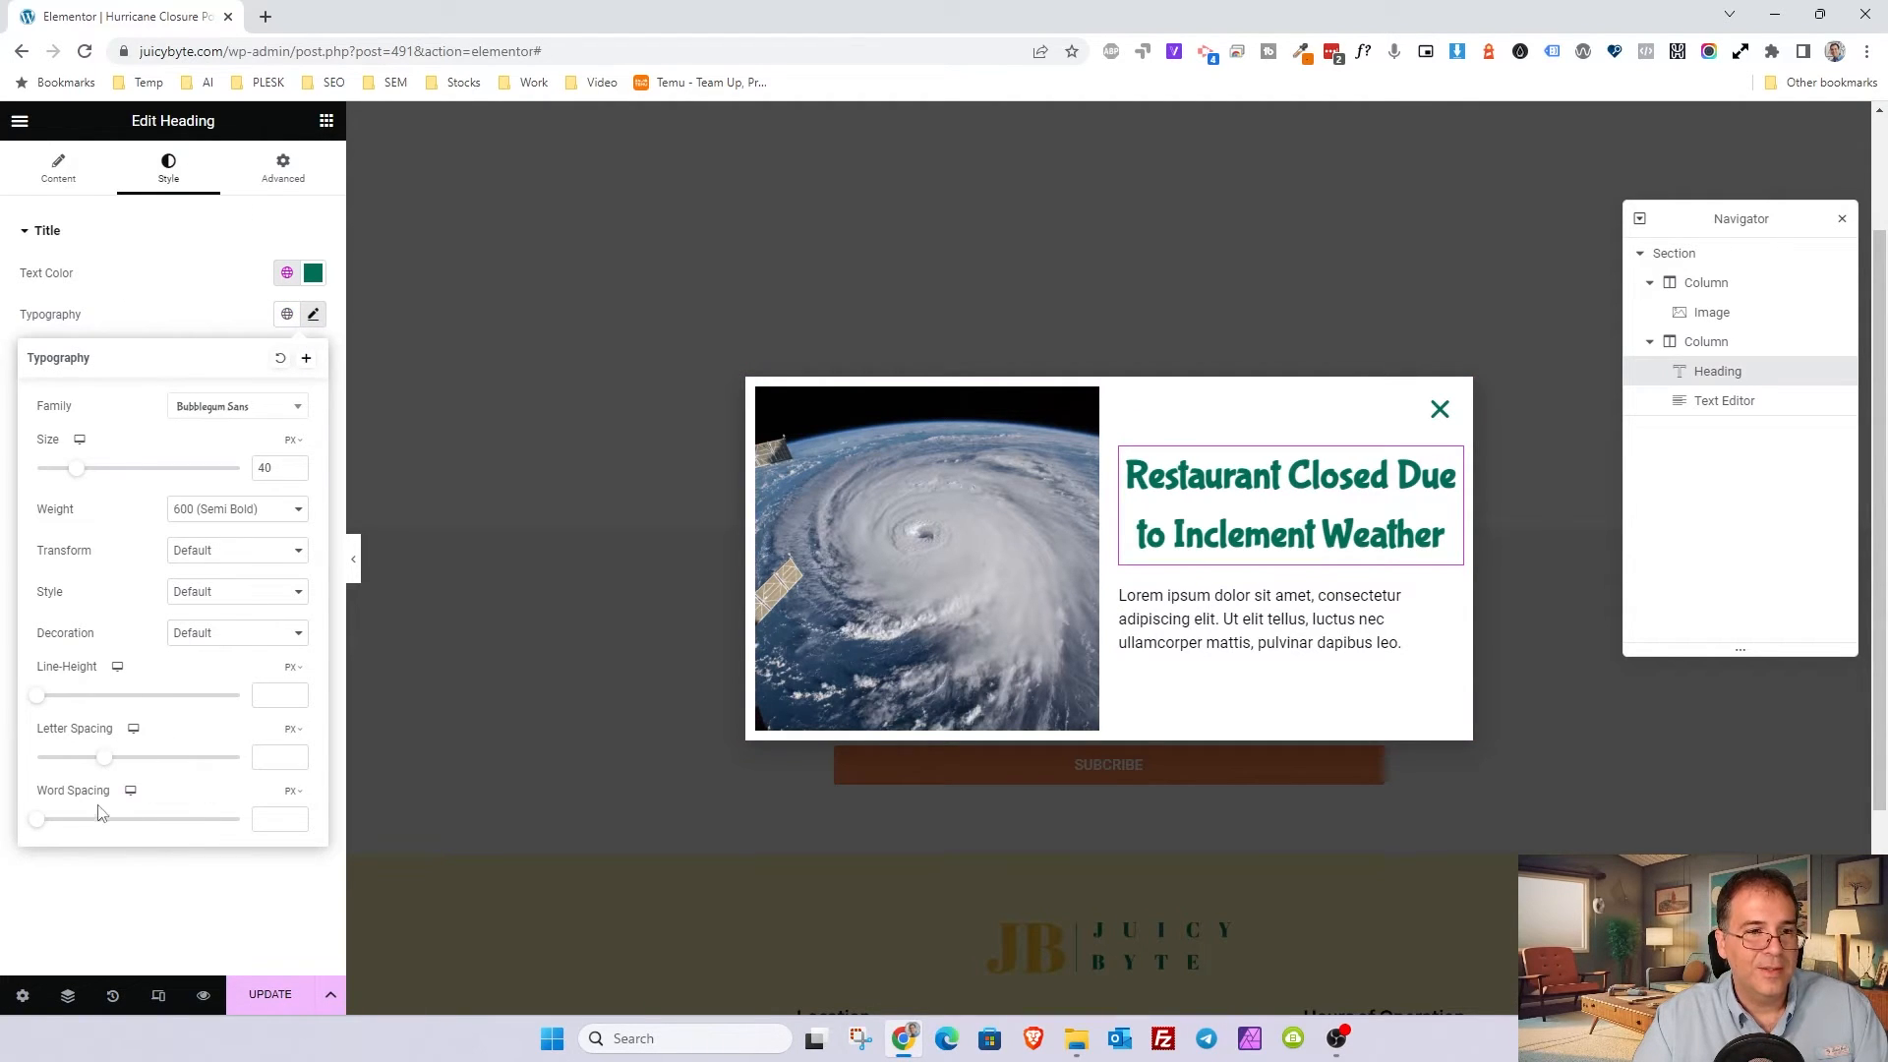
{"action": "left_click_drag", "start_coordinate": [40, 697], "coordinate": [37, 696]}
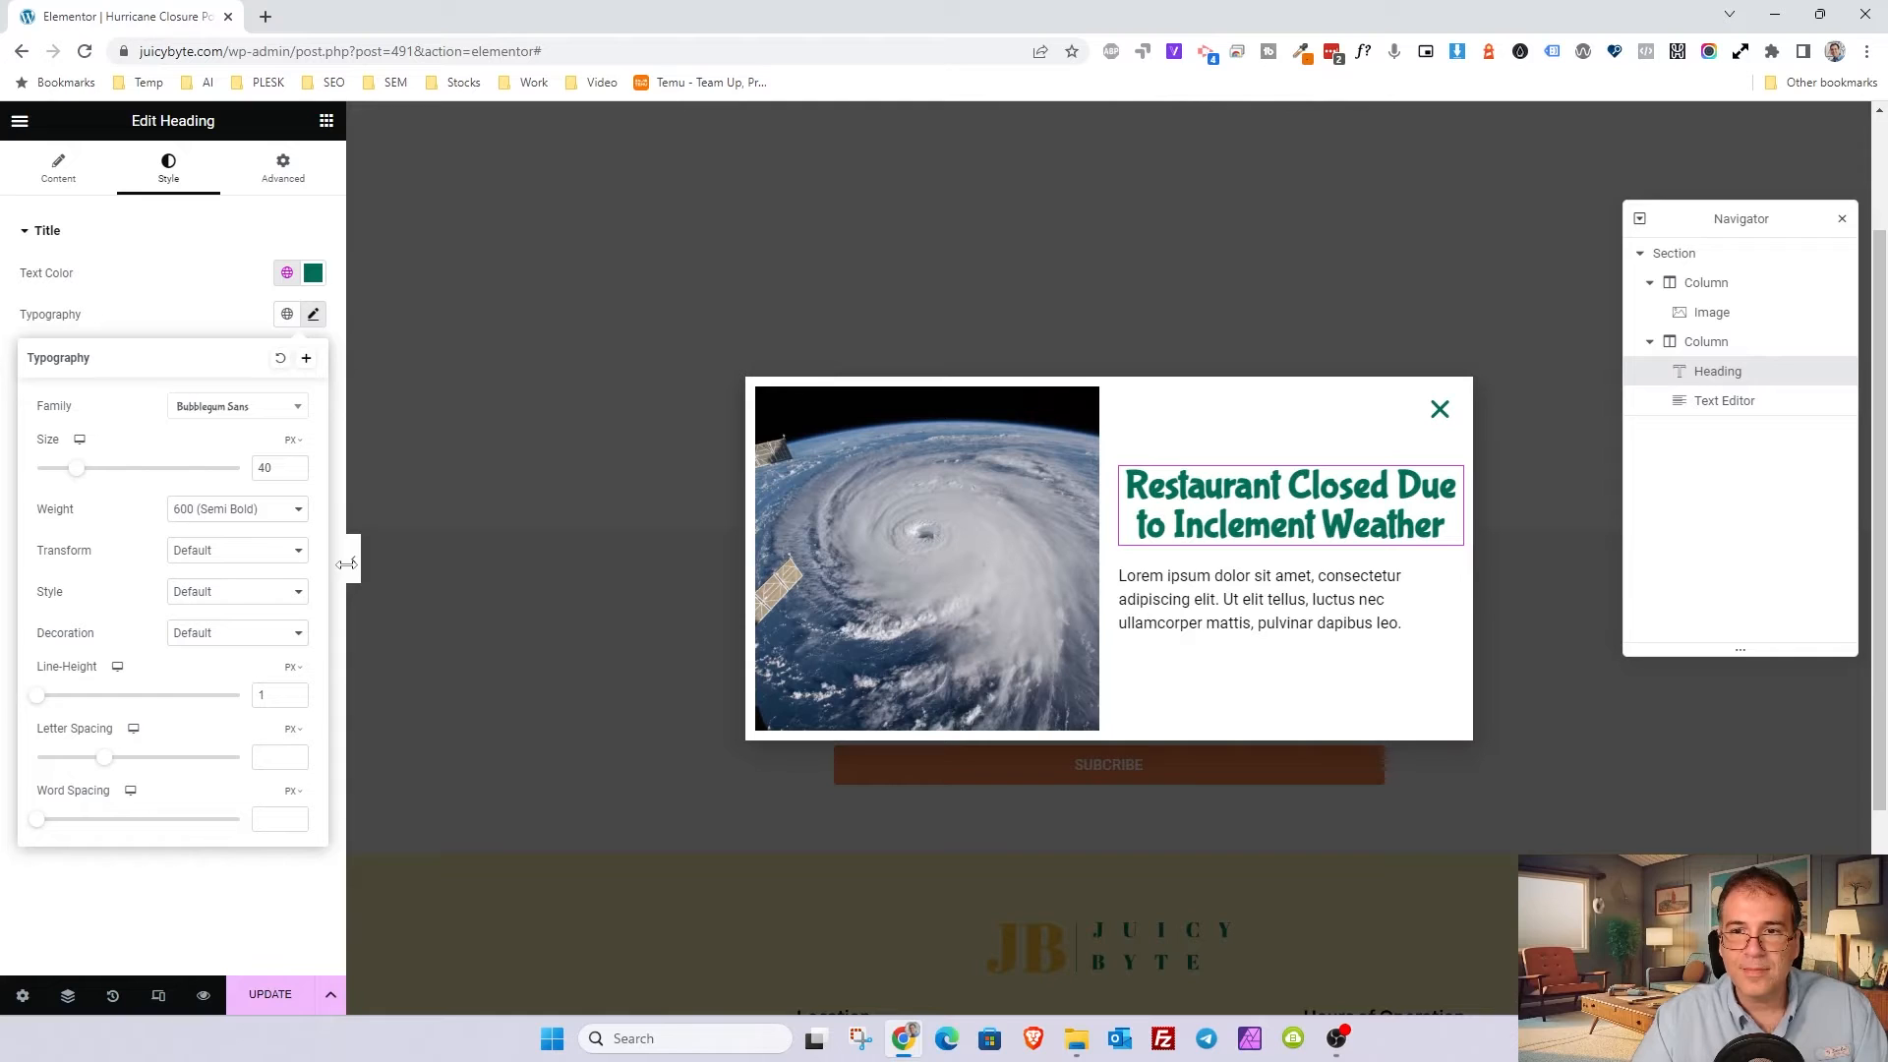
{"action": "left_click", "coordinate": [194, 334]}
Step: Replace the popup's placeholder text with "Due to Hurricane Hugo, our restaurant will be closed for the following 3 days. Thank your understanding."
{"action": "left_click", "coordinate": [1310, 612]}
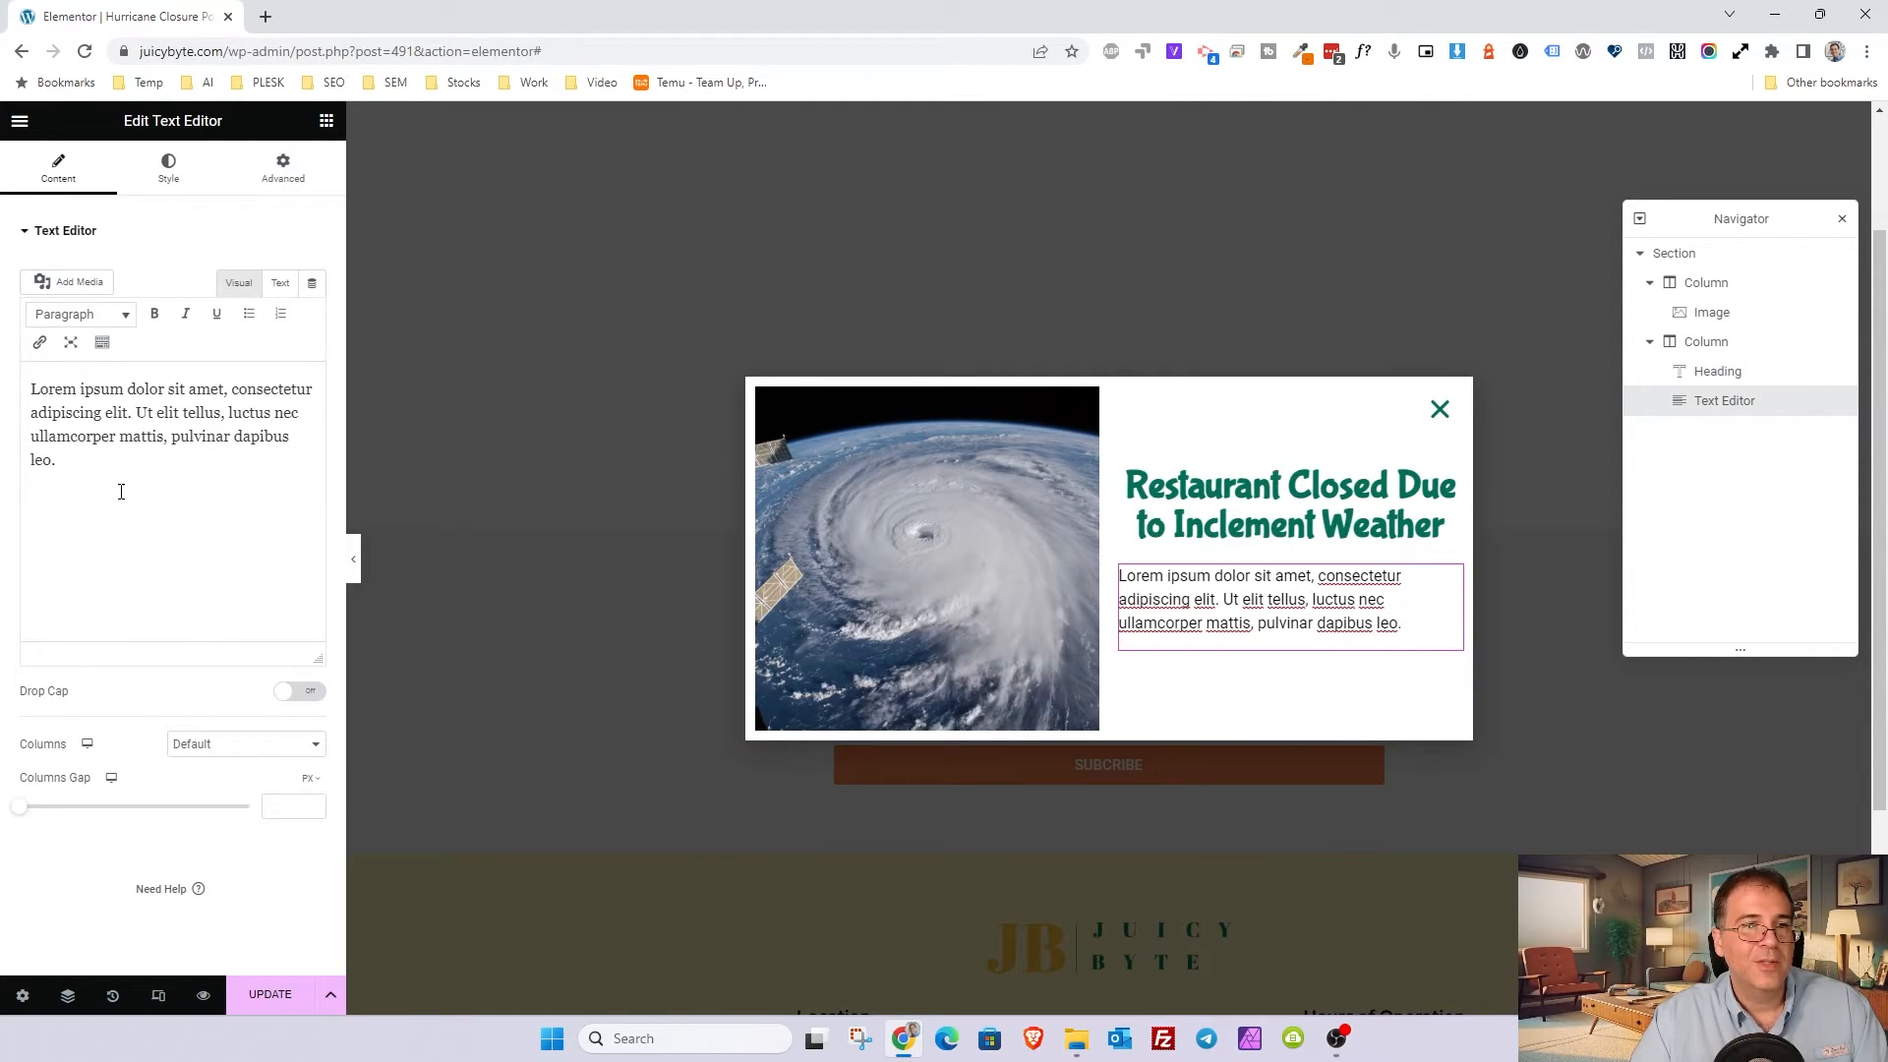
{"action": "left_click_drag", "start_coordinate": [118, 489], "coordinate": [5, 335]}
{"action": "type", "text": "Due to the "}
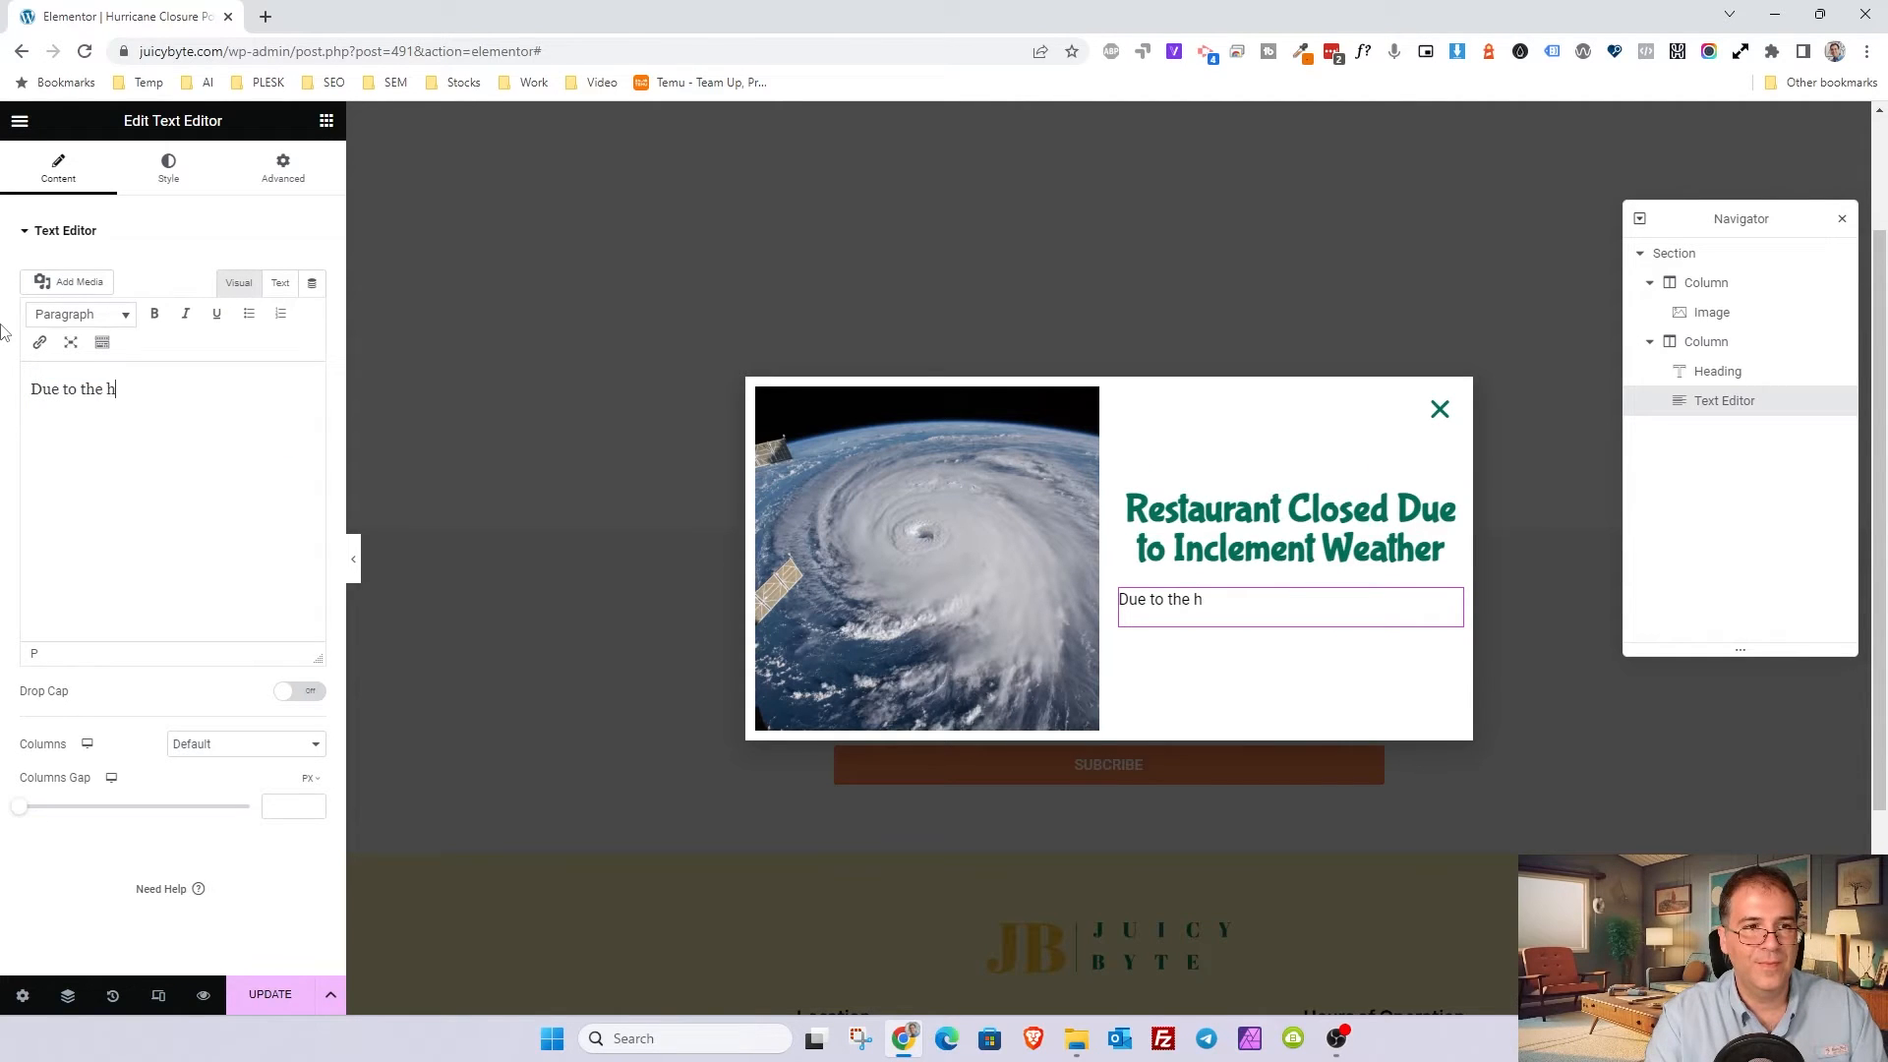
{"action": "type", "text": "Hurricane "}
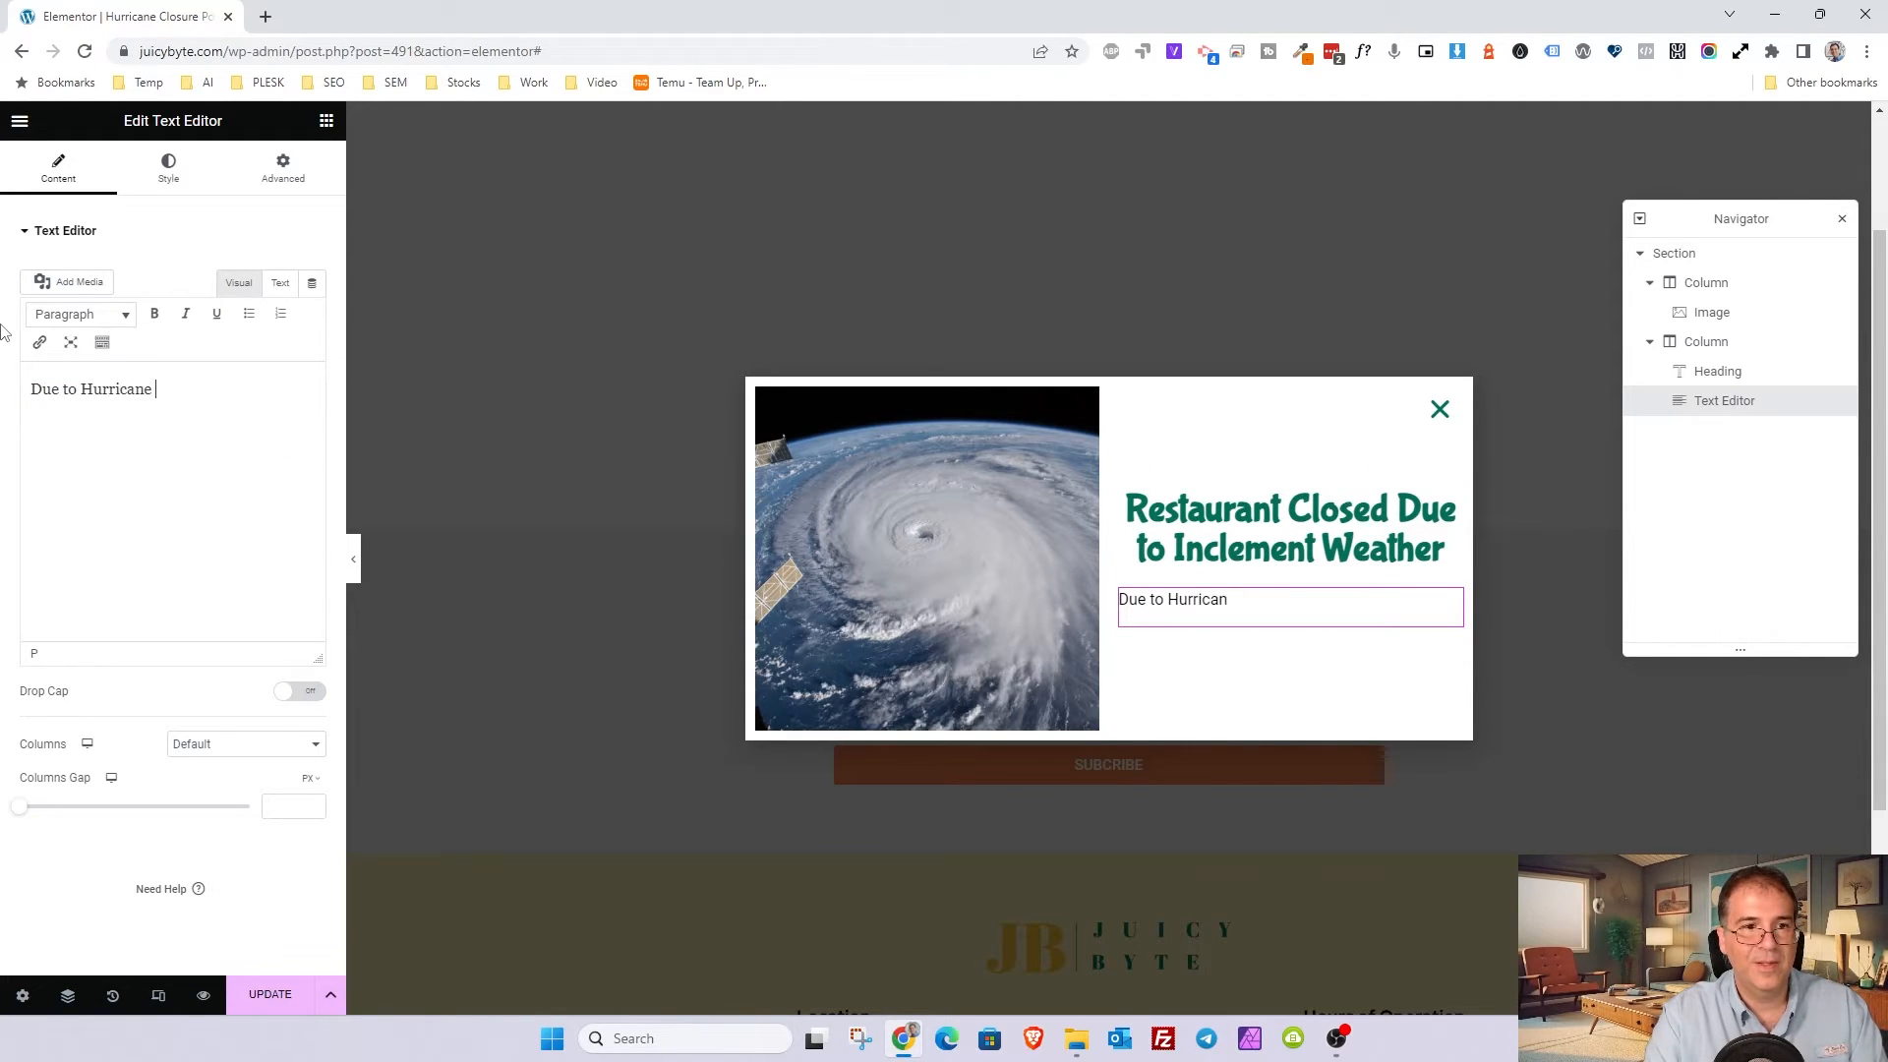
{"action": "type", "text": "Hugo, our restaurant will be cl"}
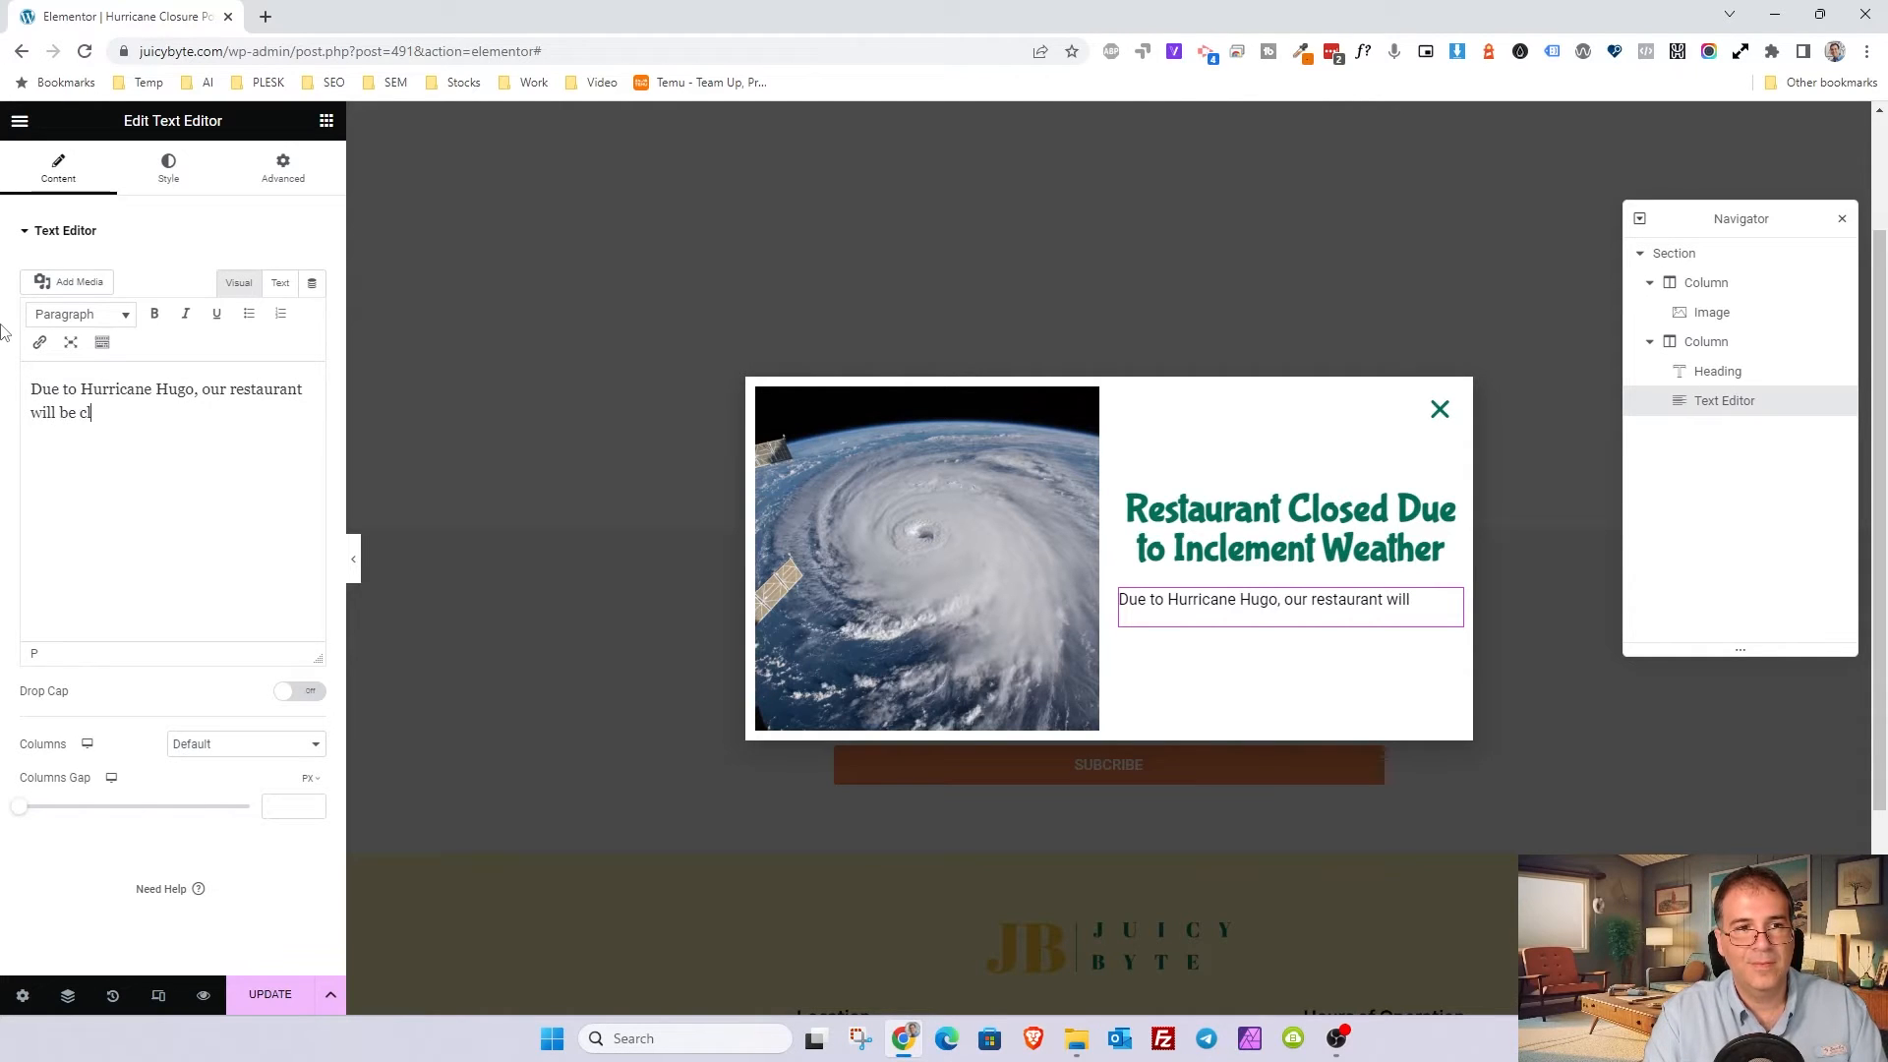
{"action": "type", "text": "osed for the followin"}
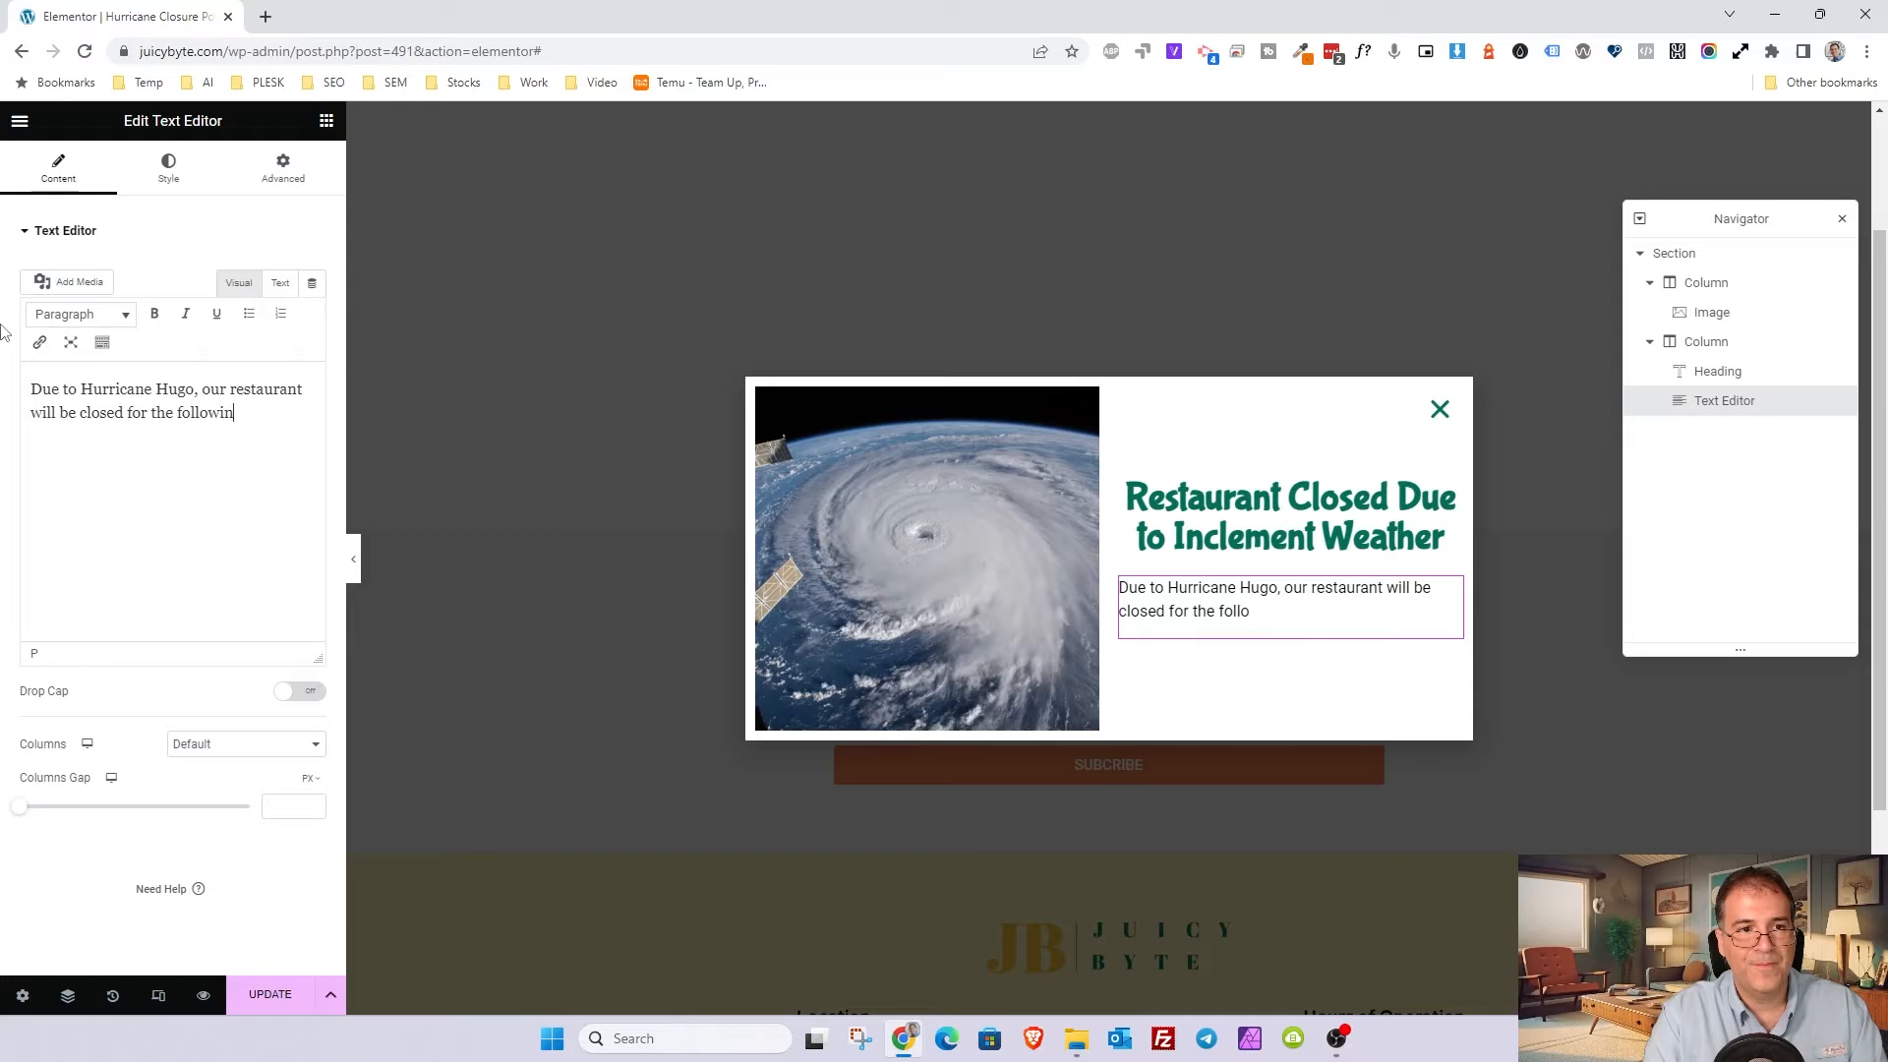
{"action": "type", "text": "g 3 days. Thank your understanaind"}
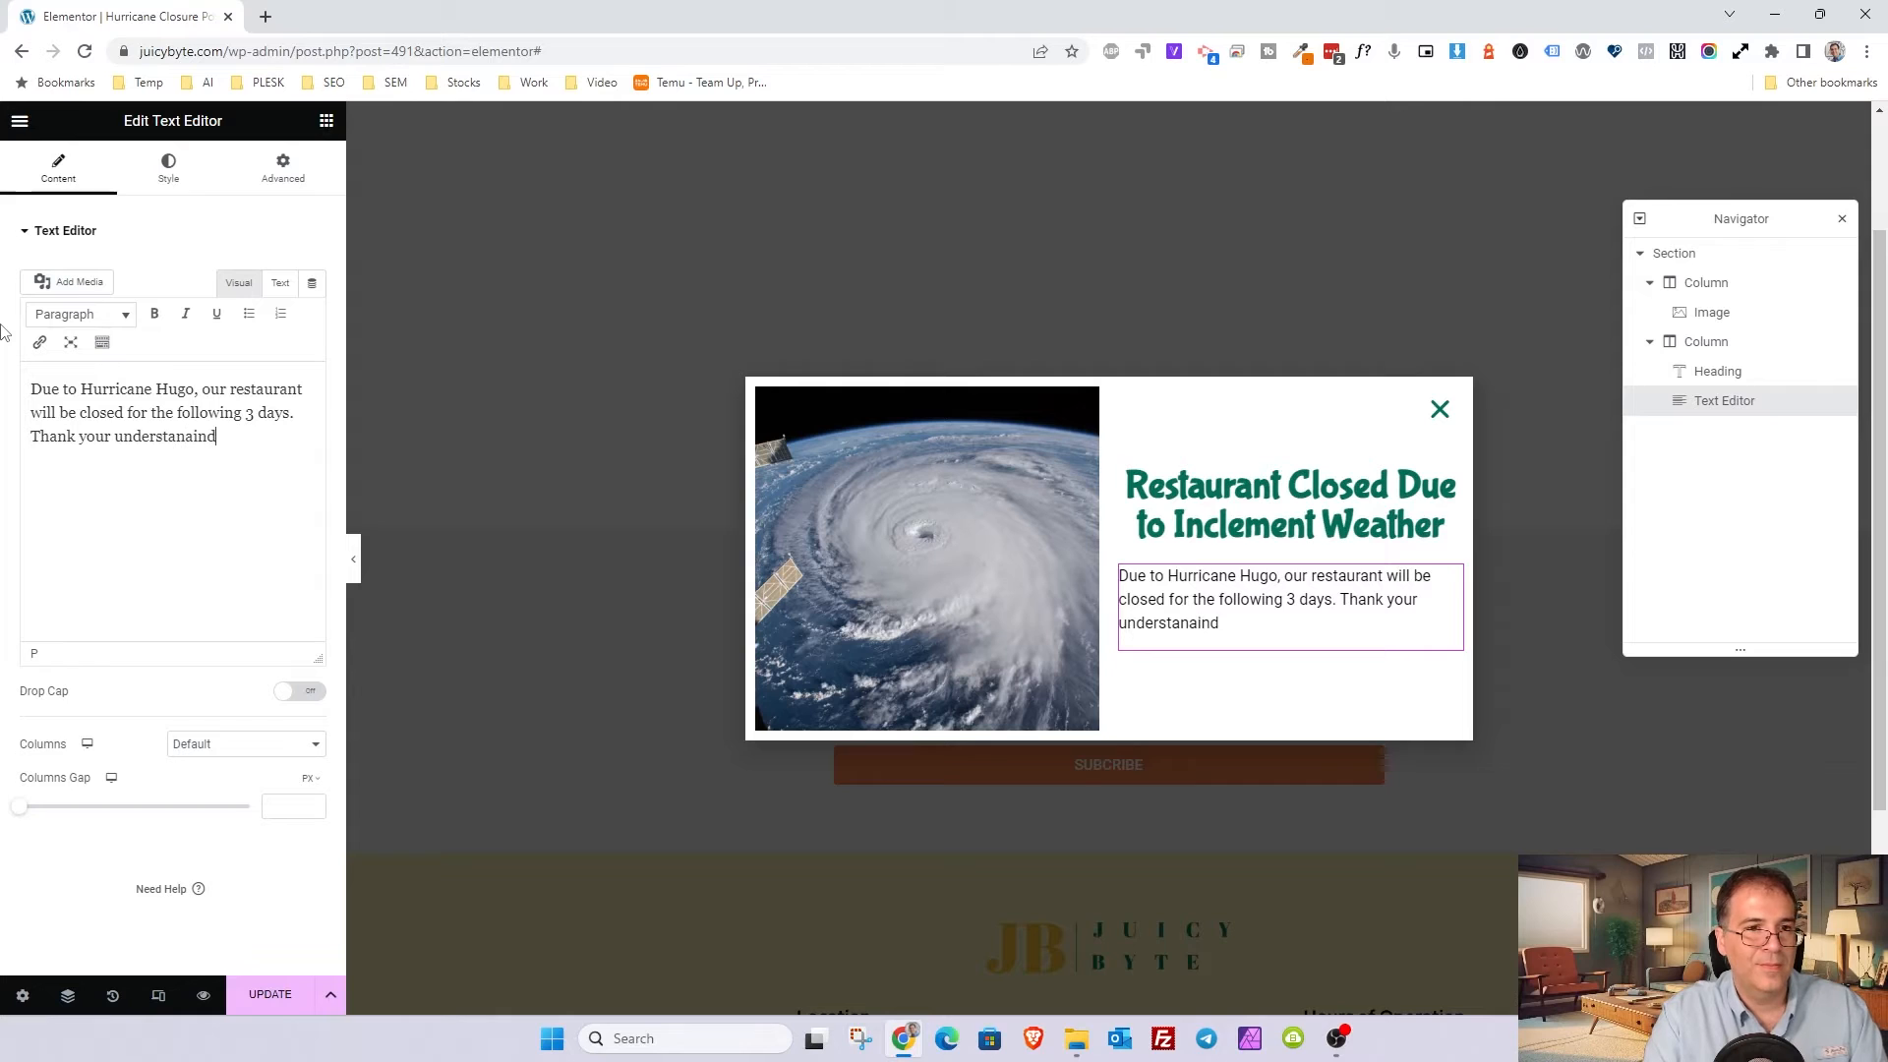
{"action": "key", "text": "BackSpace"}
{"action": "key", "text": "BackSpace"}
{"action": "key", "text": "BackSpace"}
{"action": "key", "text": "BackSpace"}
{"action": "type", "text": "ding."}
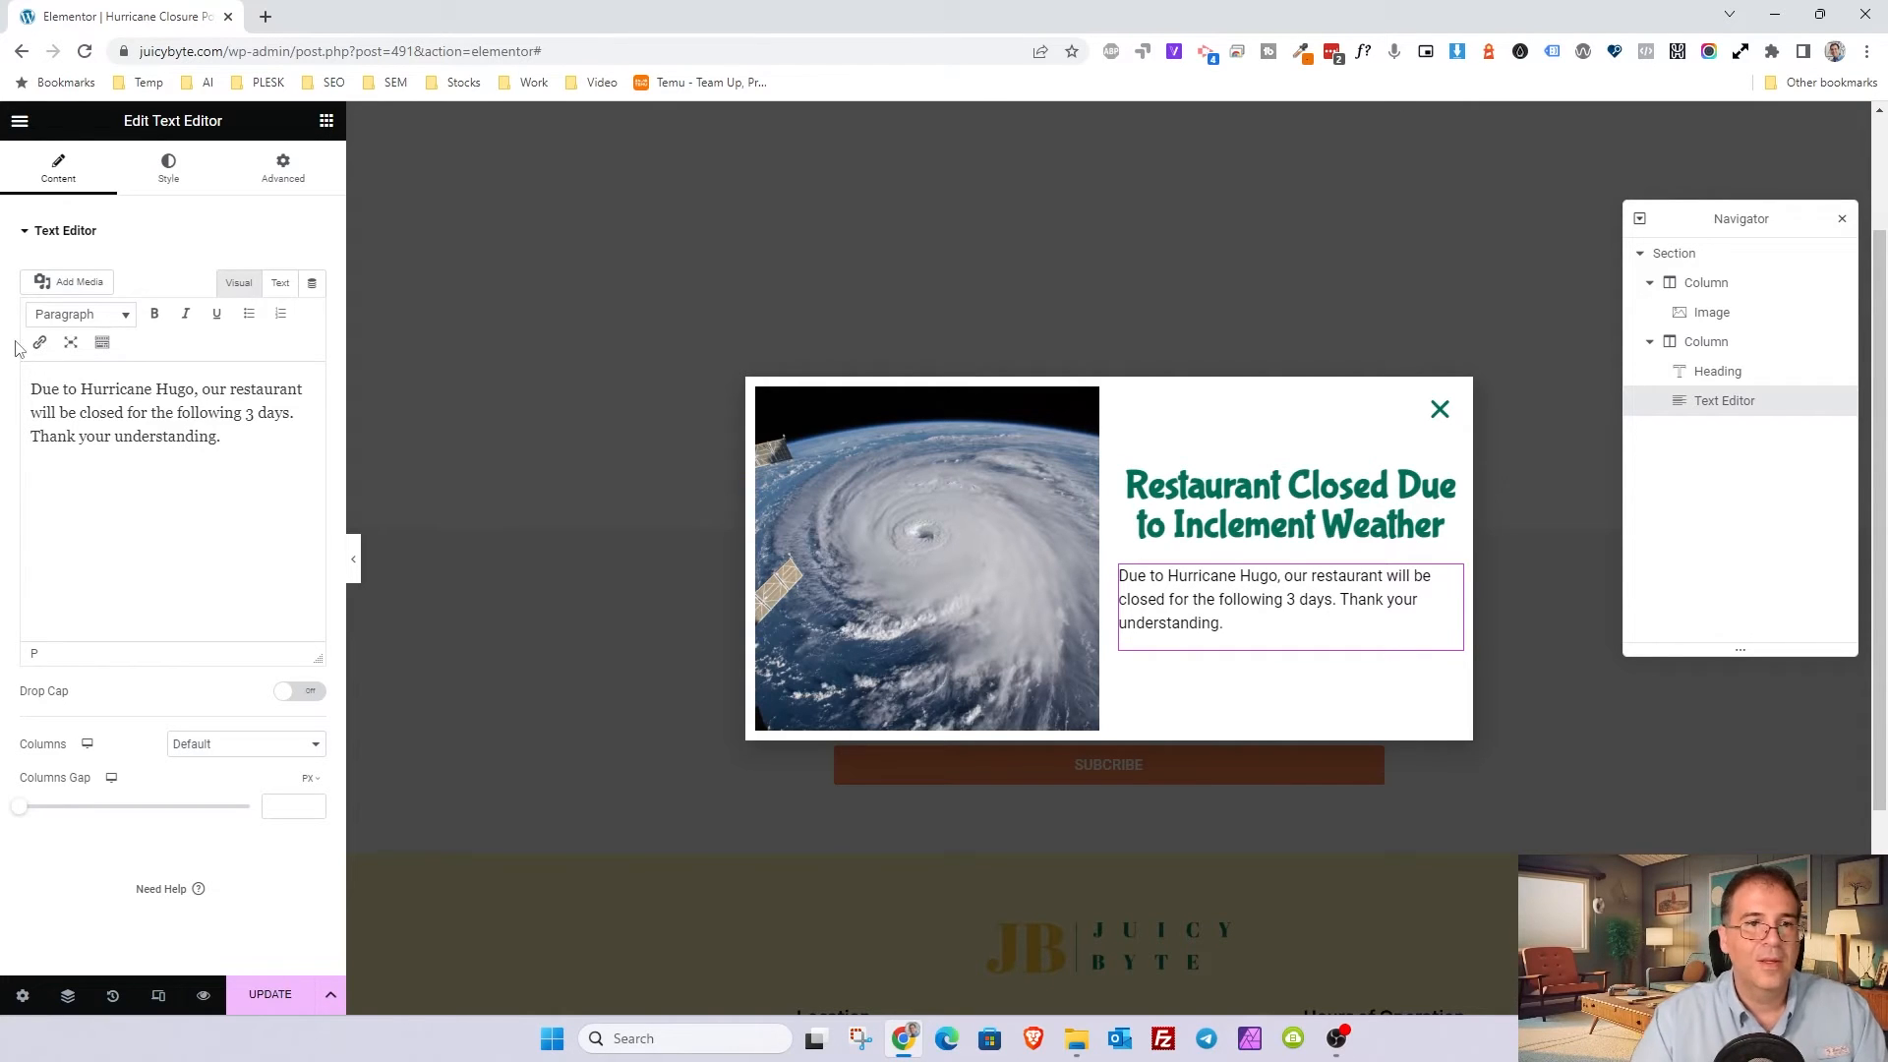
Step: Align the closure message under the popup's heading to the center
{"action": "left_click", "coordinate": [168, 167]}
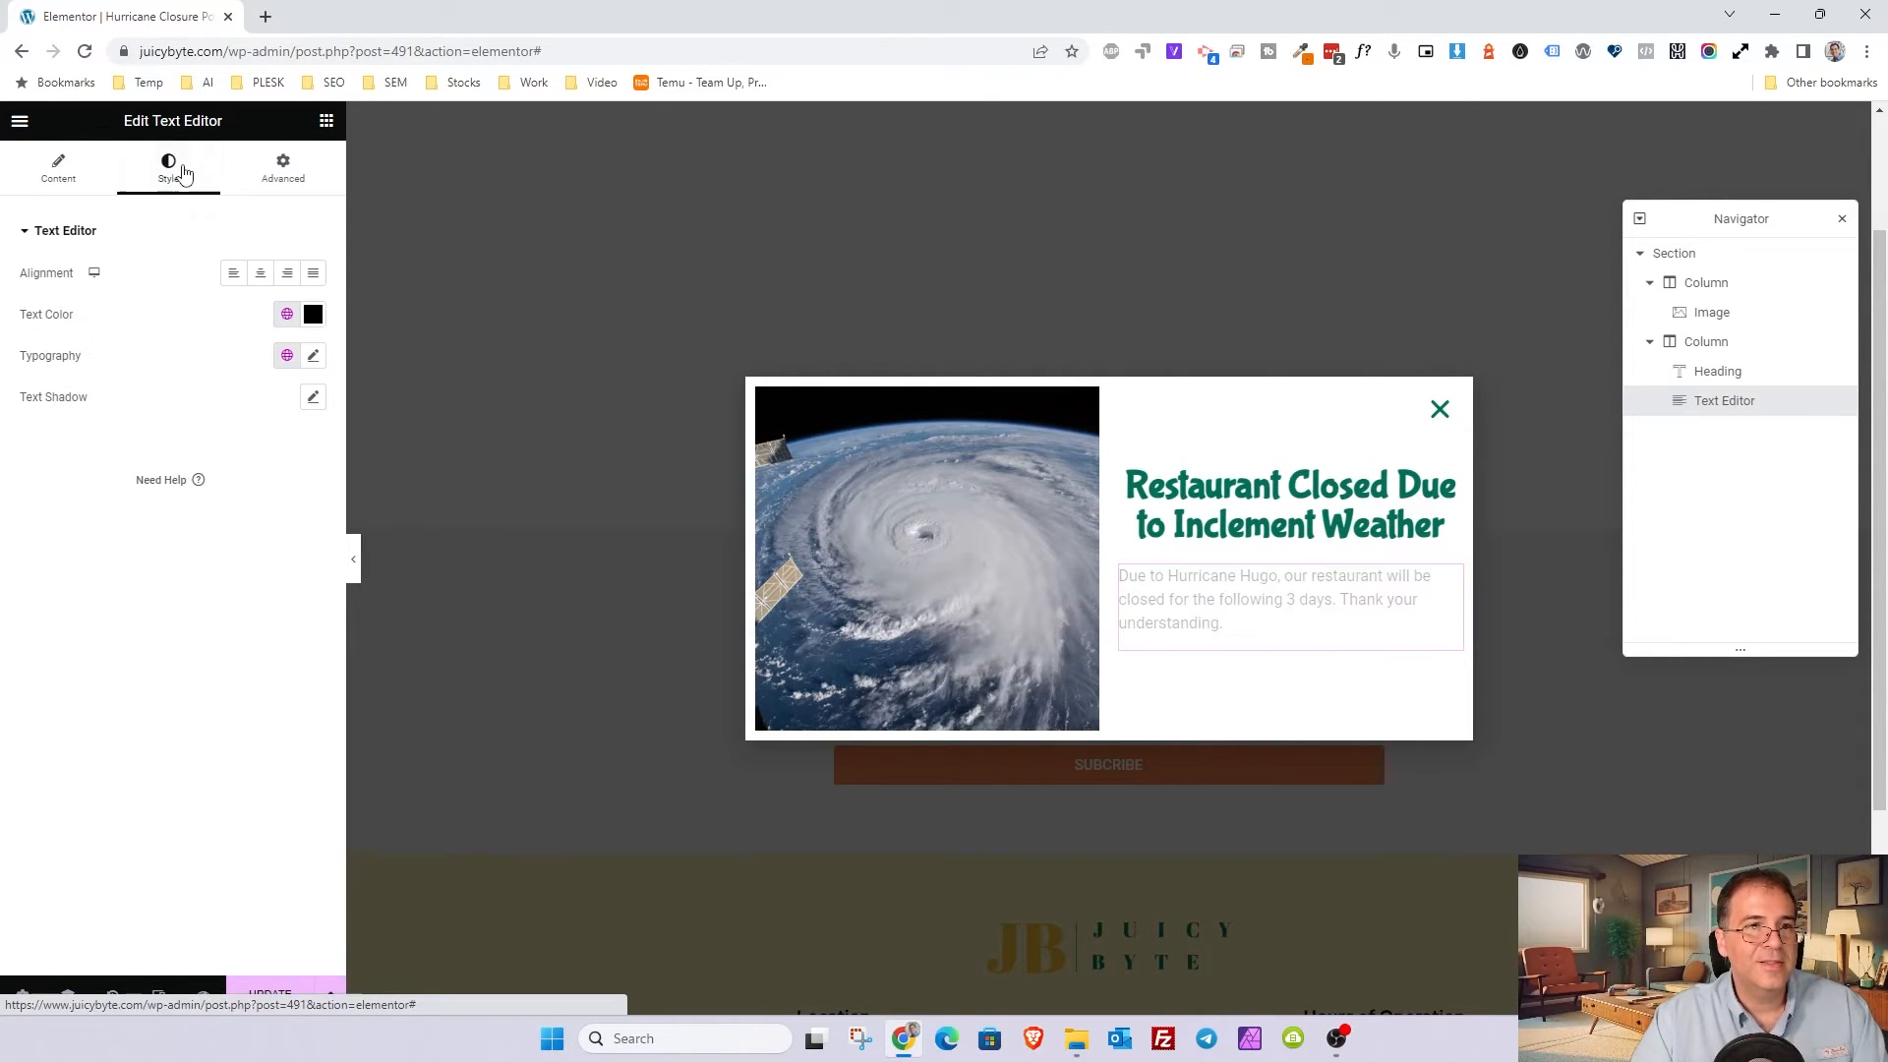
{"action": "left_click", "coordinate": [259, 272]}
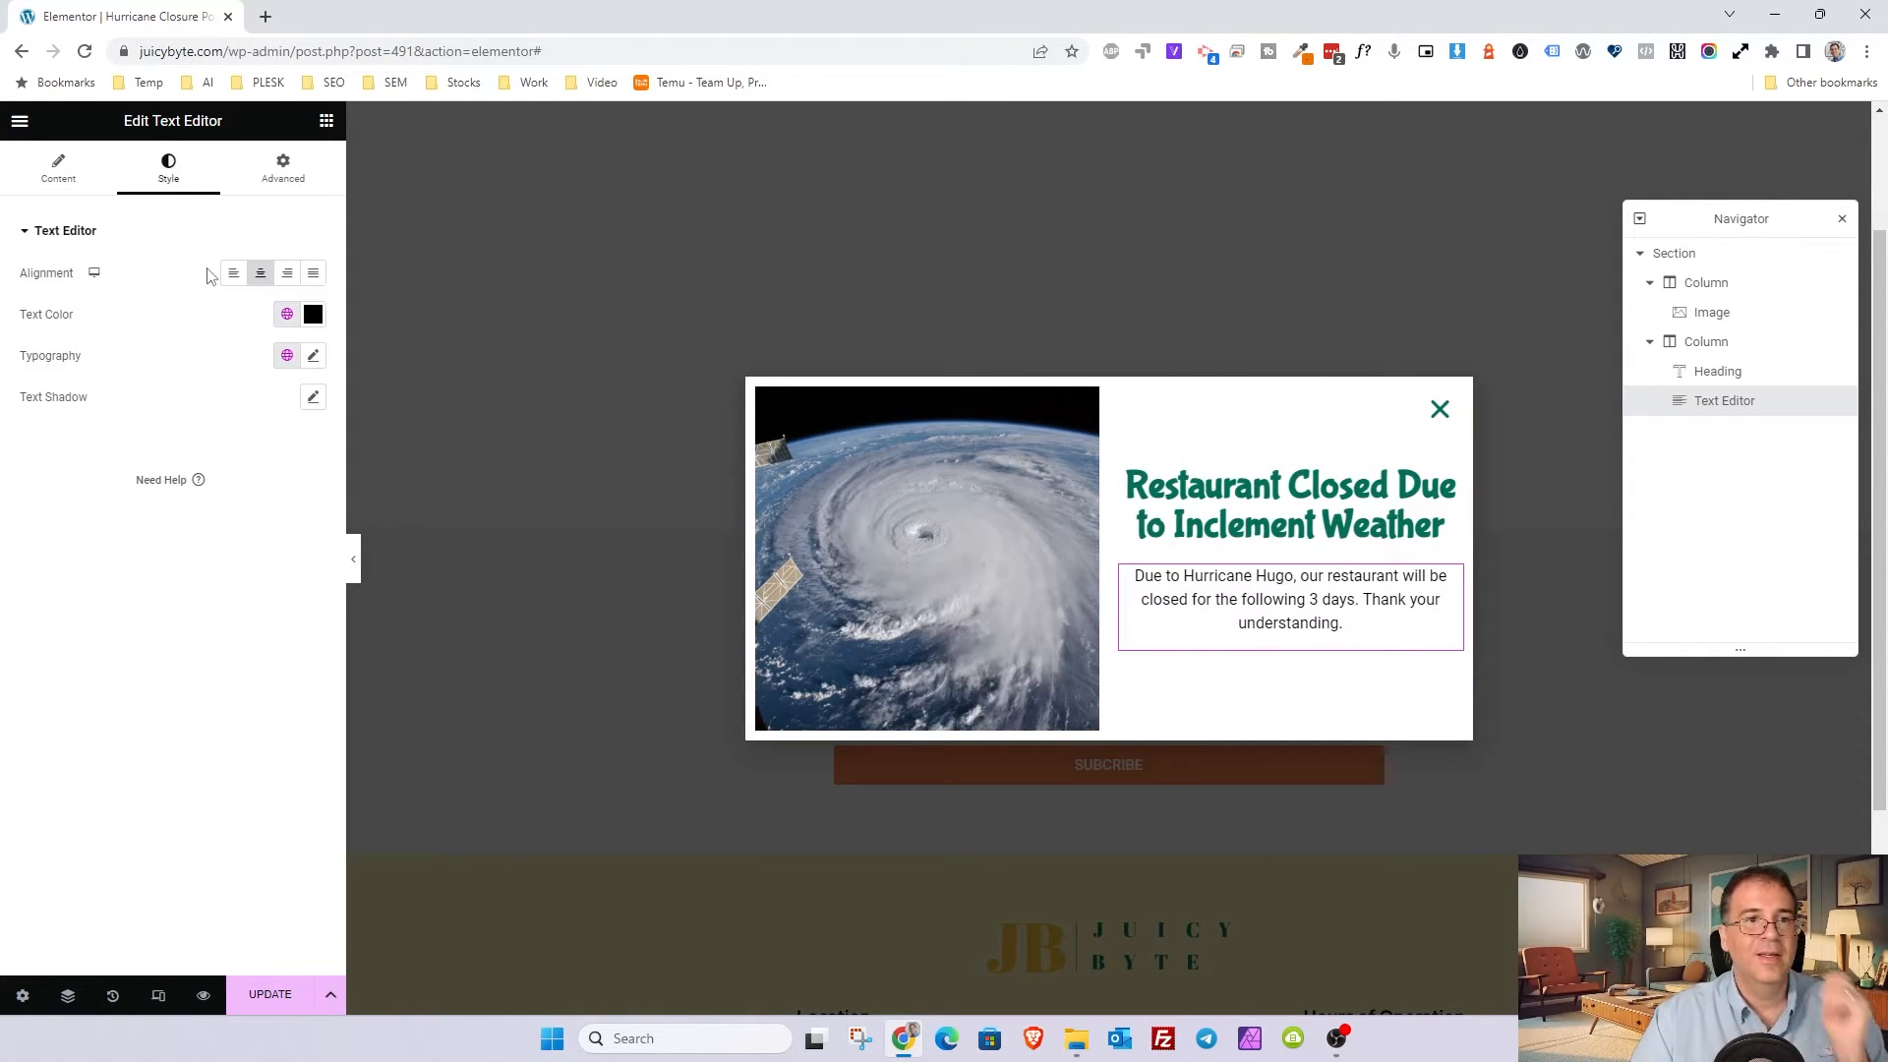
{"action": "left_click", "coordinate": [61, 170]}
{"action": "left_click", "coordinate": [168, 167]}
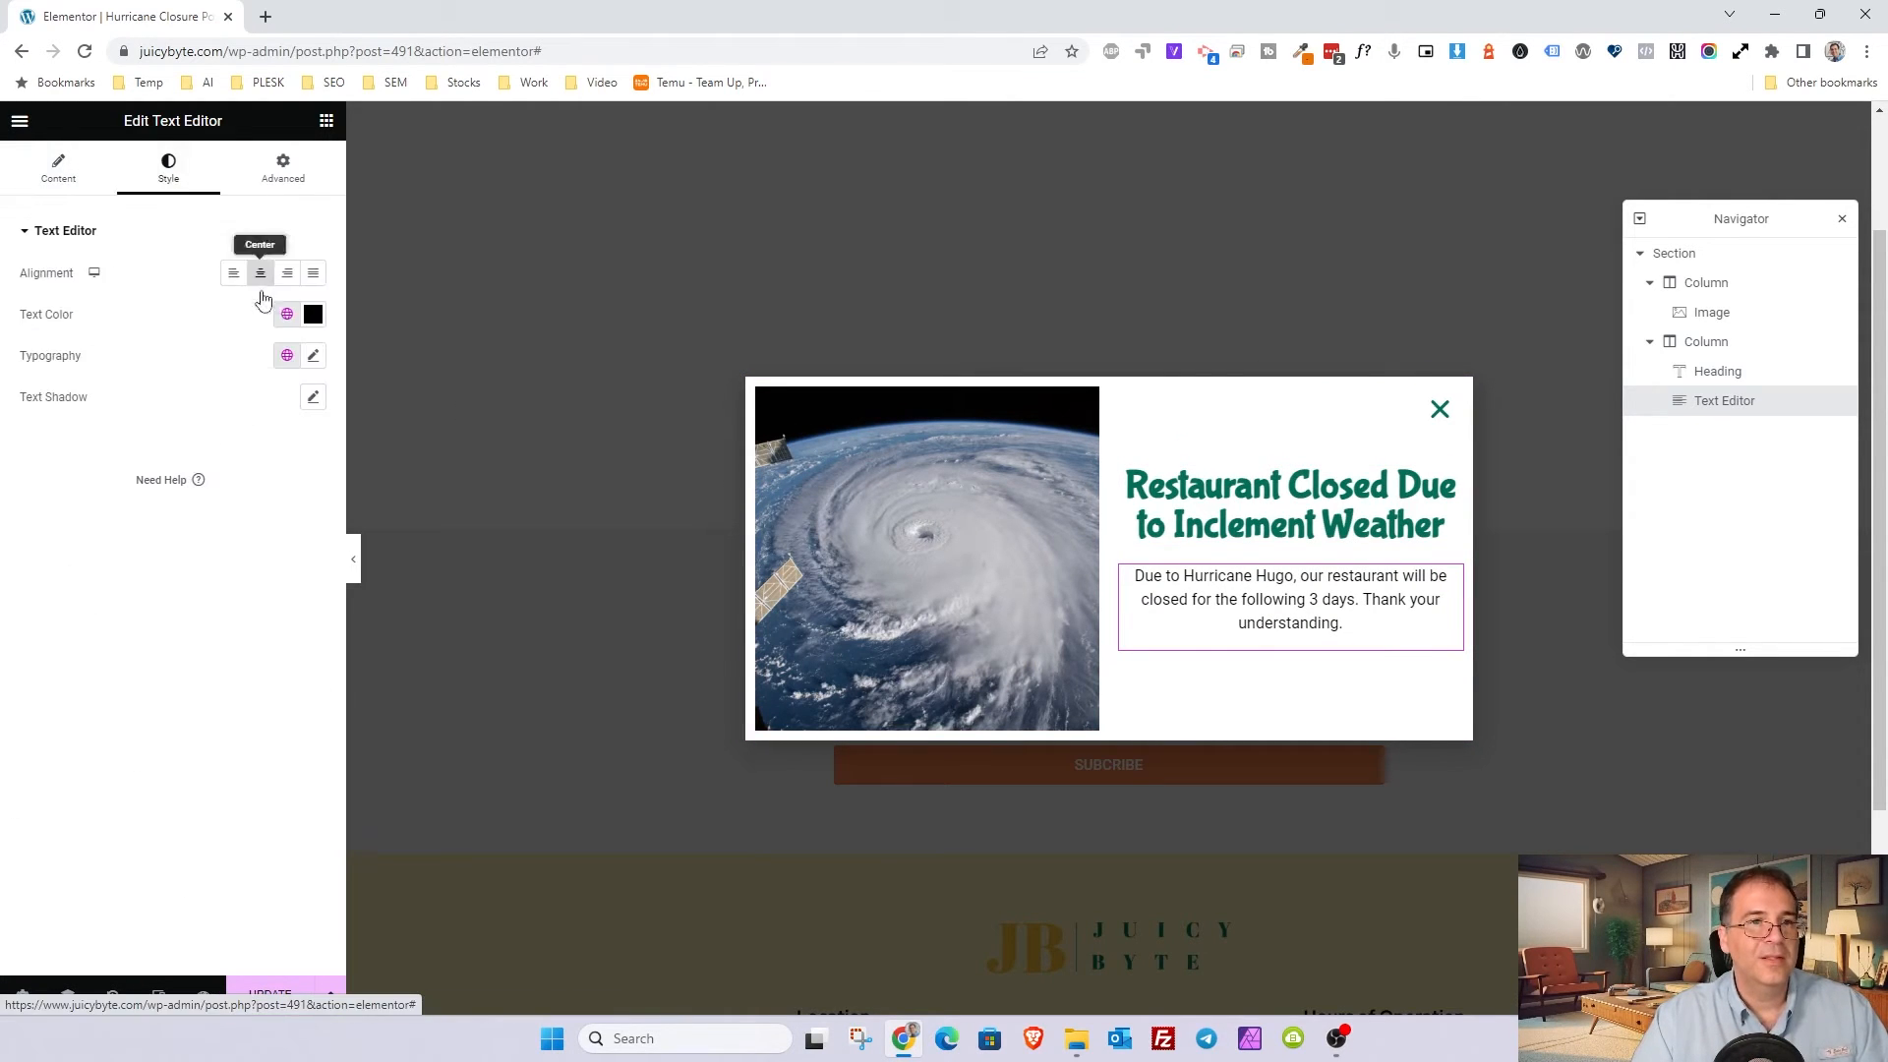
Step: Try the Accent global font on the closure message and return it to the Text global font
{"action": "left_click", "coordinate": [286, 355]}
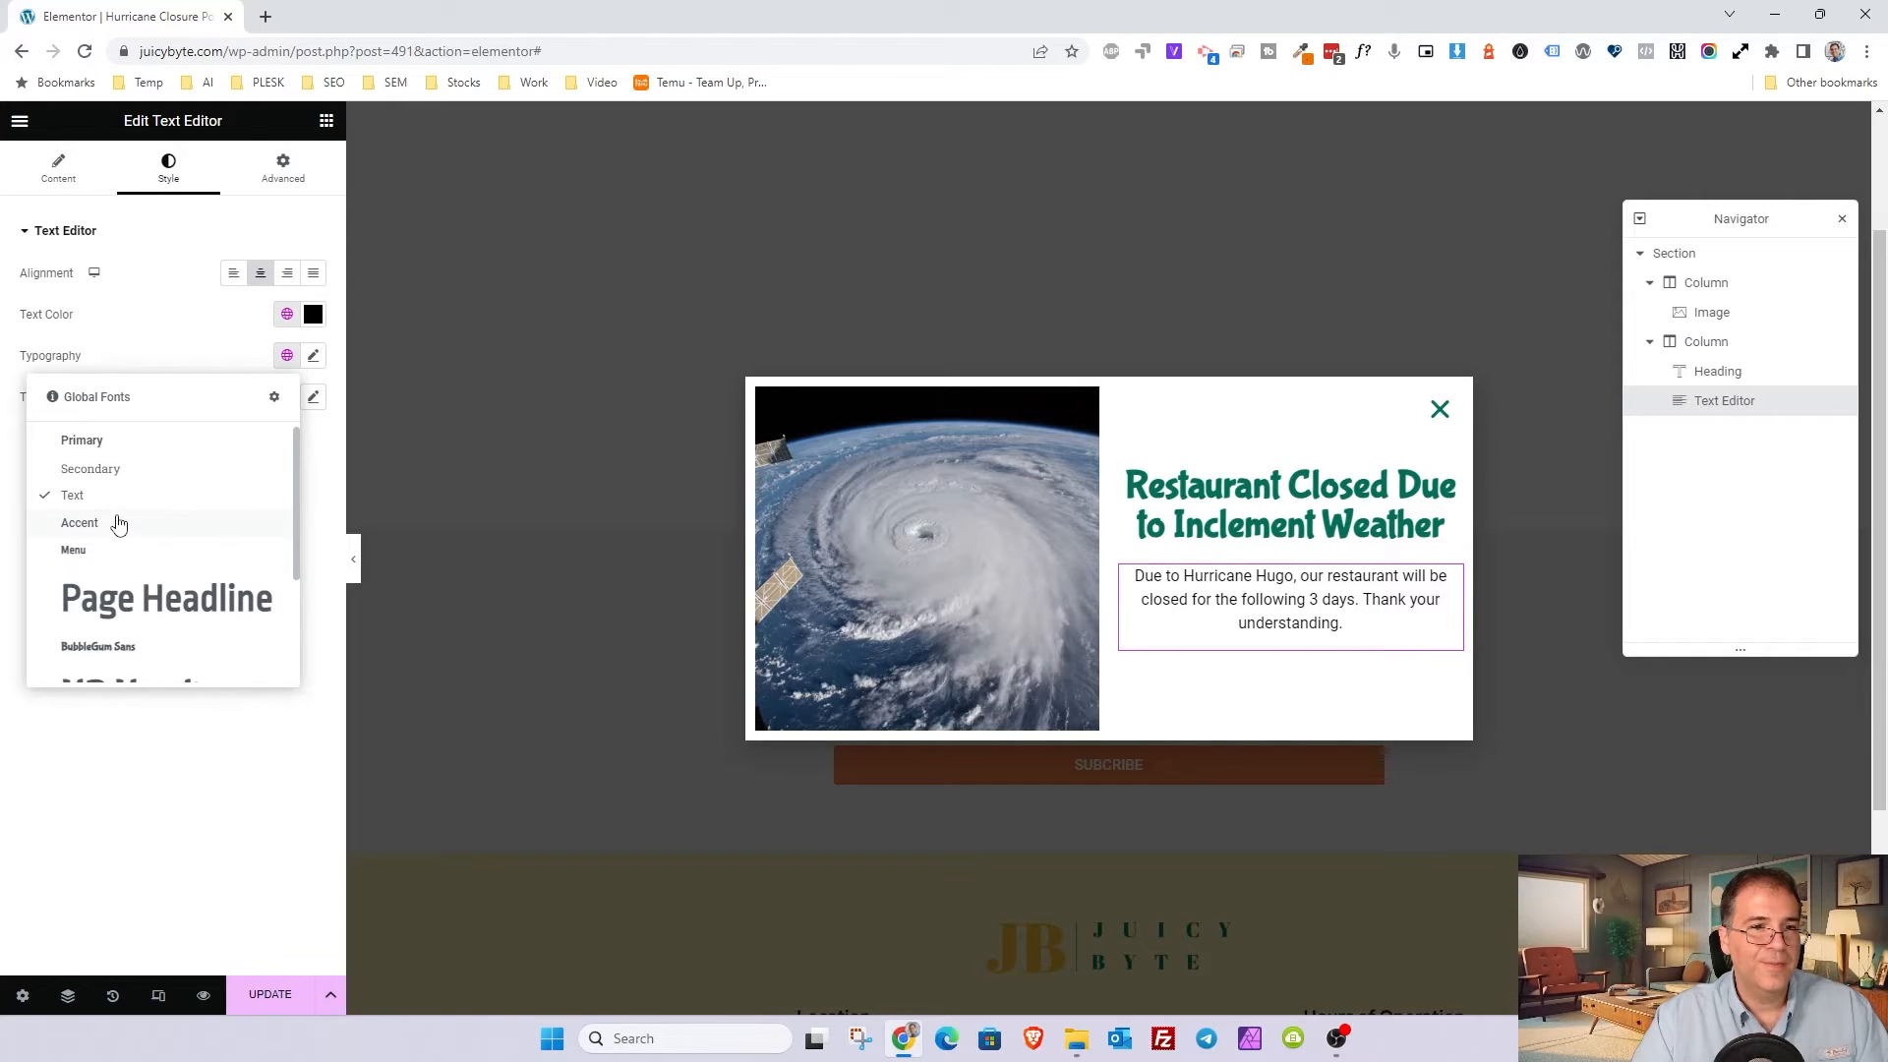
{"action": "left_click", "coordinate": [117, 522]}
{"action": "left_click", "coordinate": [286, 355]}
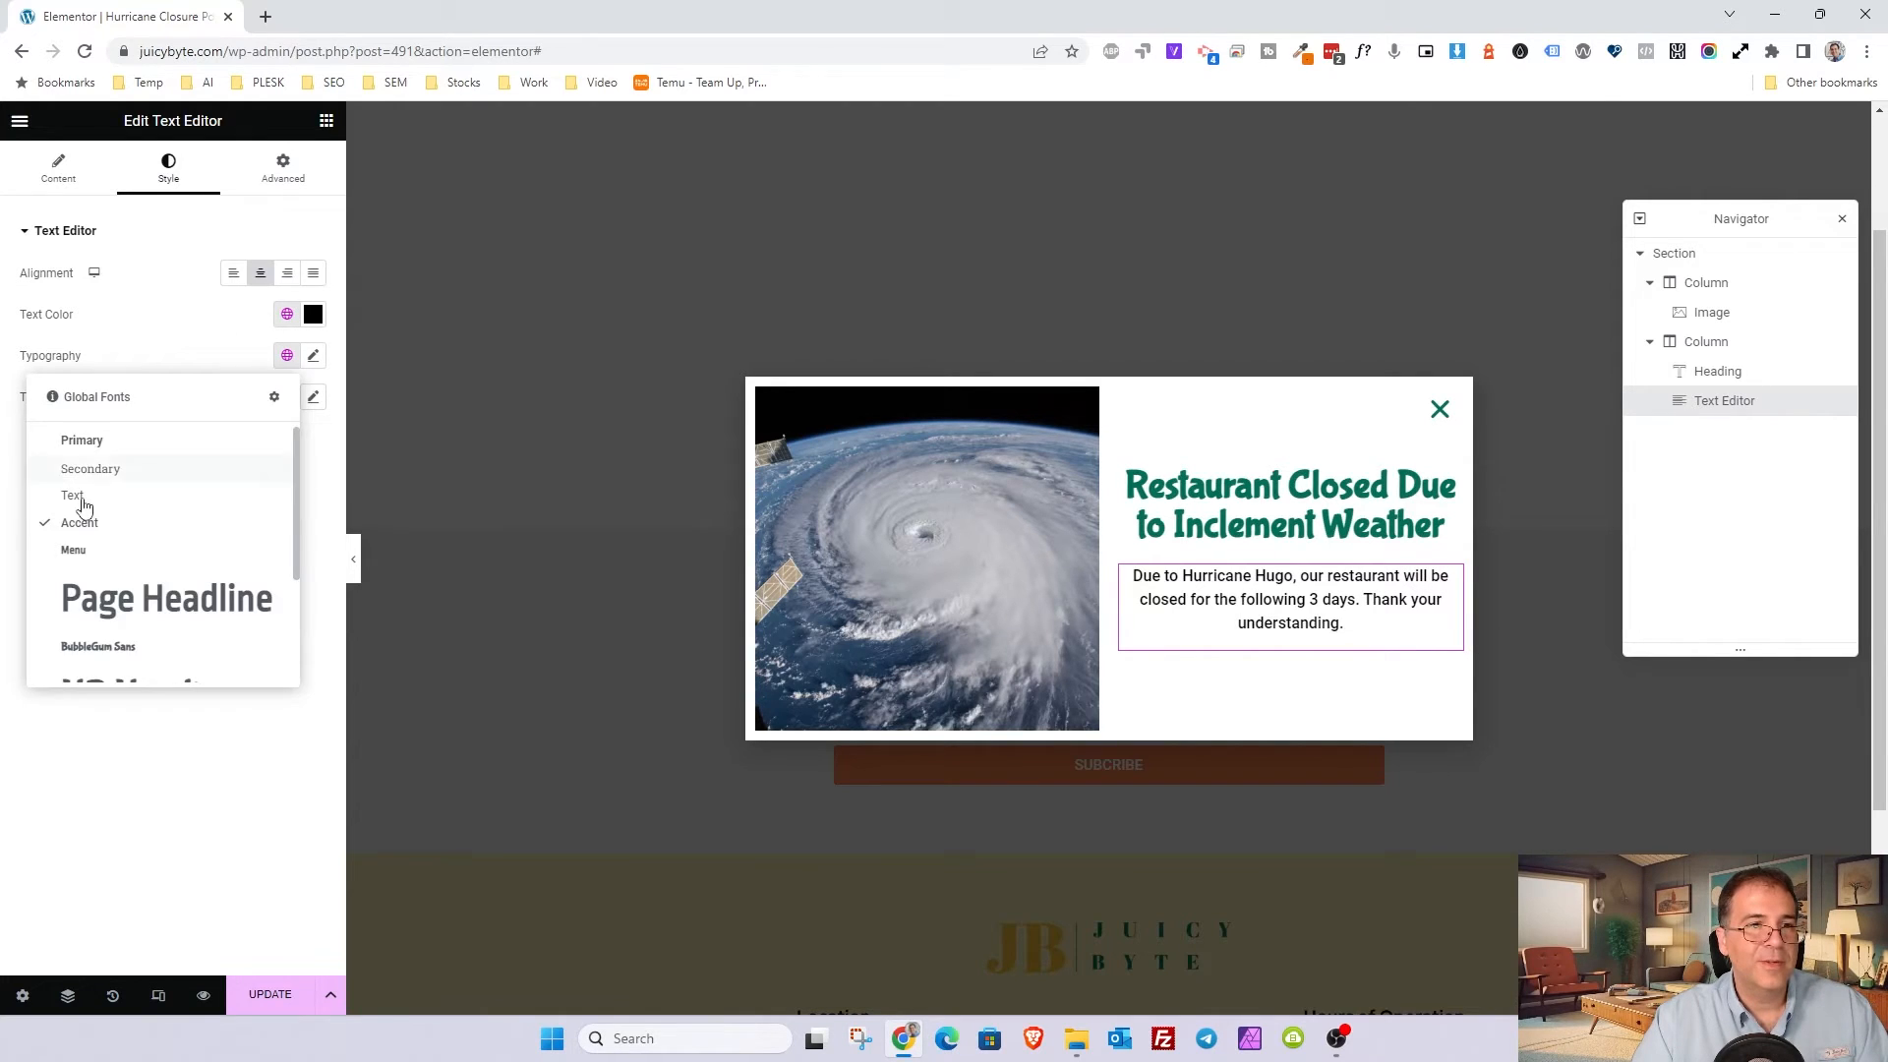
{"action": "left_click", "coordinate": [94, 494]}
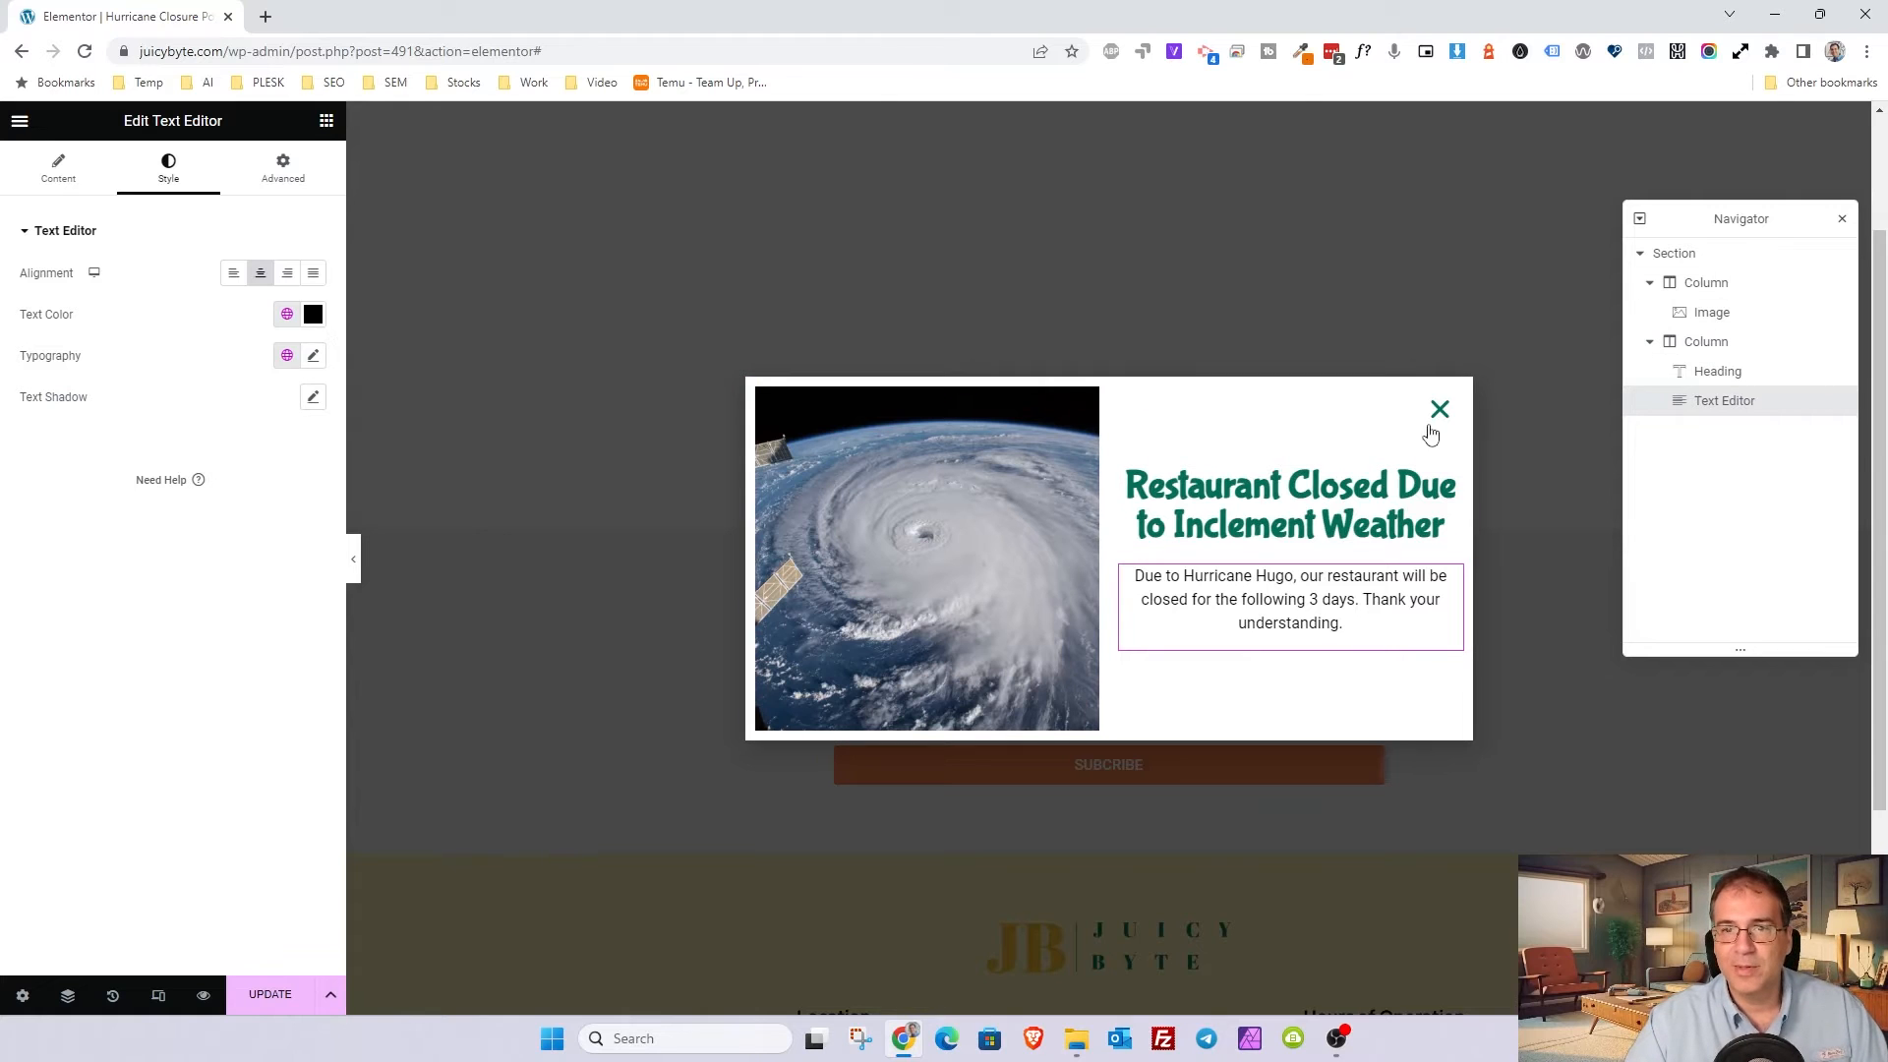
Step: Update the popup and add a display condition that includes the Entire Site
{"action": "left_click", "coordinate": [270, 995]}
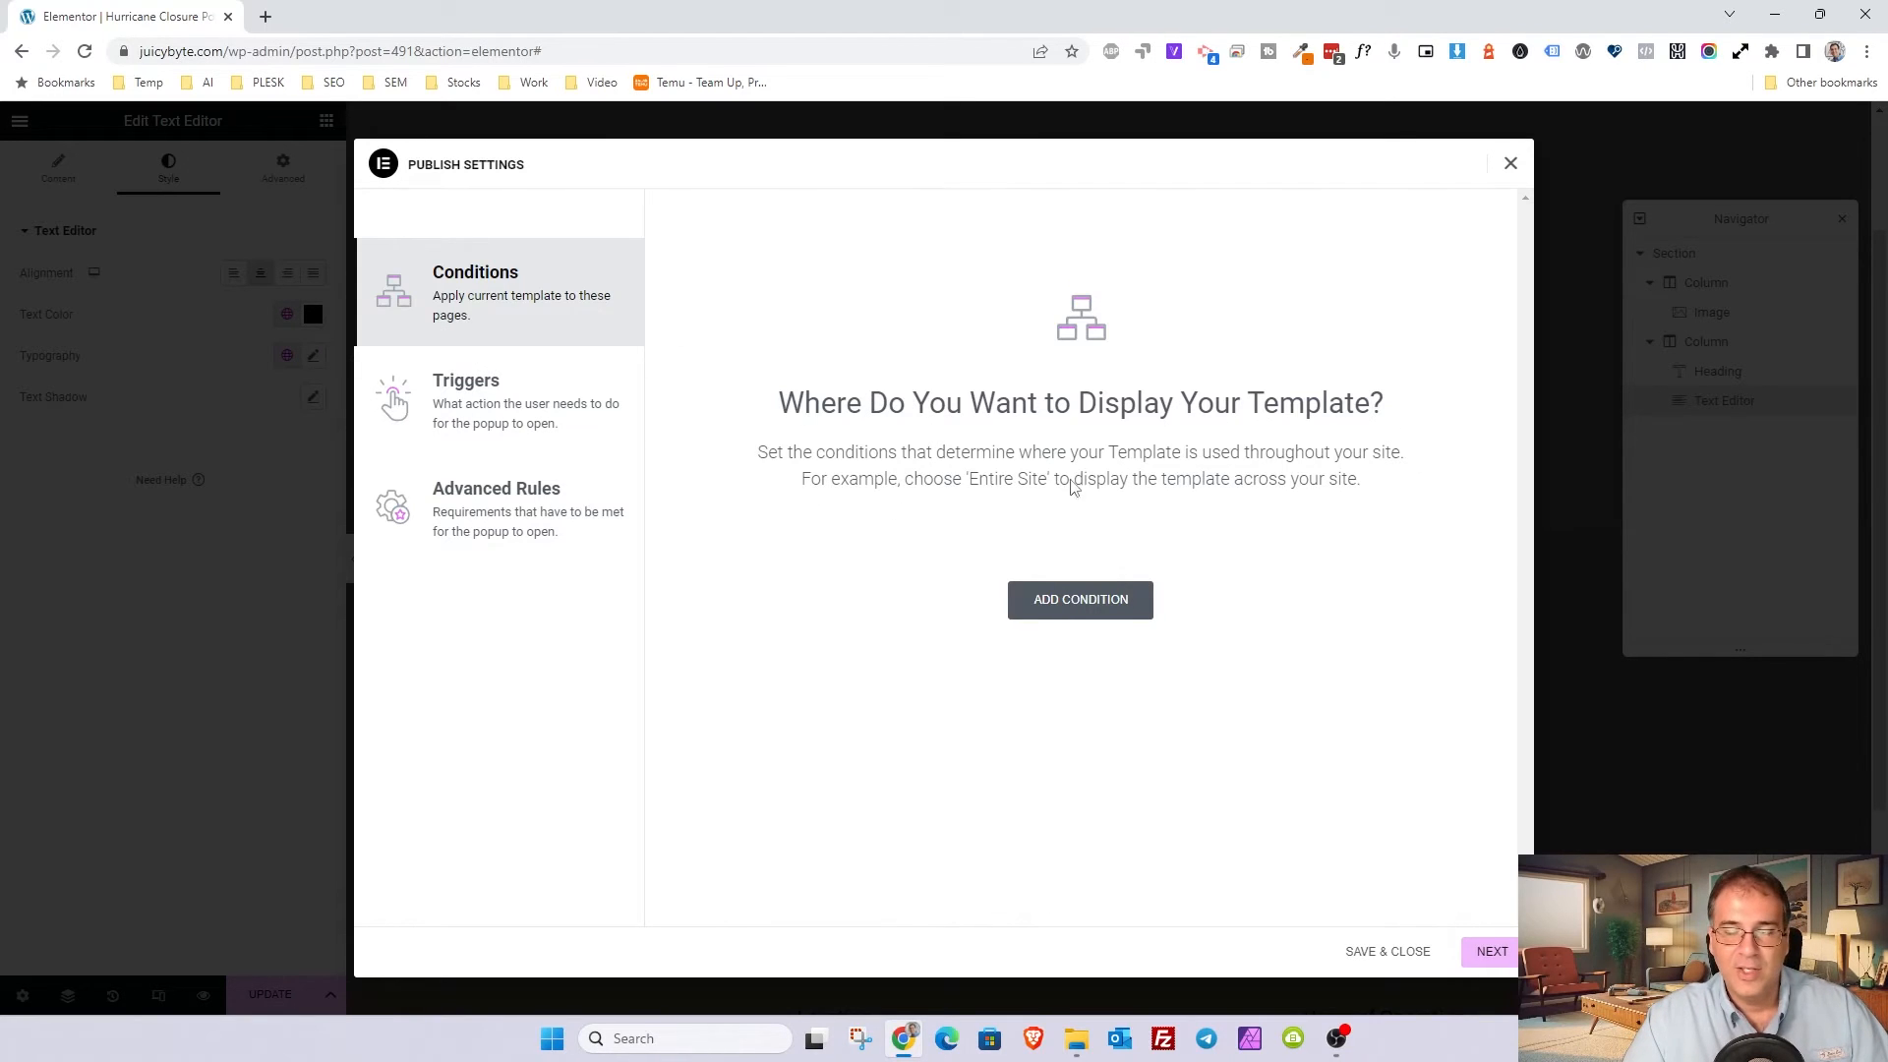
{"action": "left_click", "coordinate": [1081, 611]}
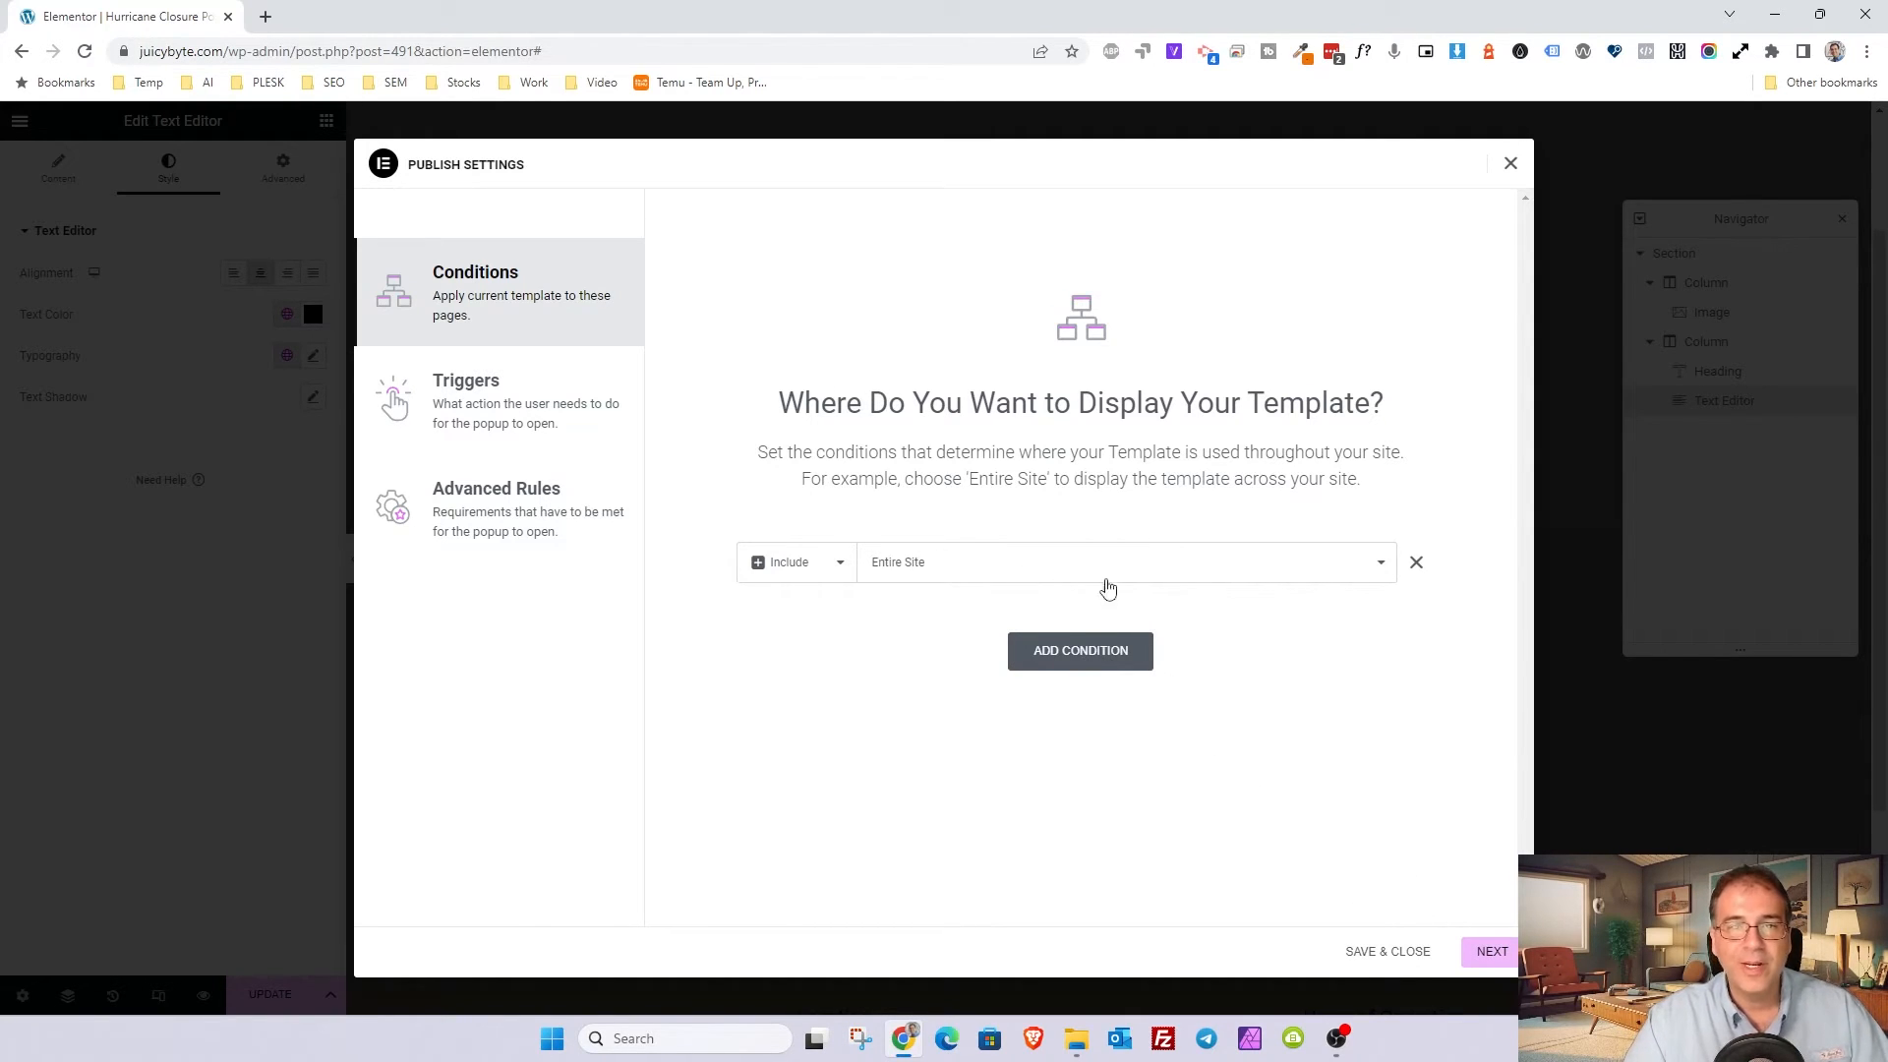
{"action": "left_click", "coordinate": [1485, 950]}
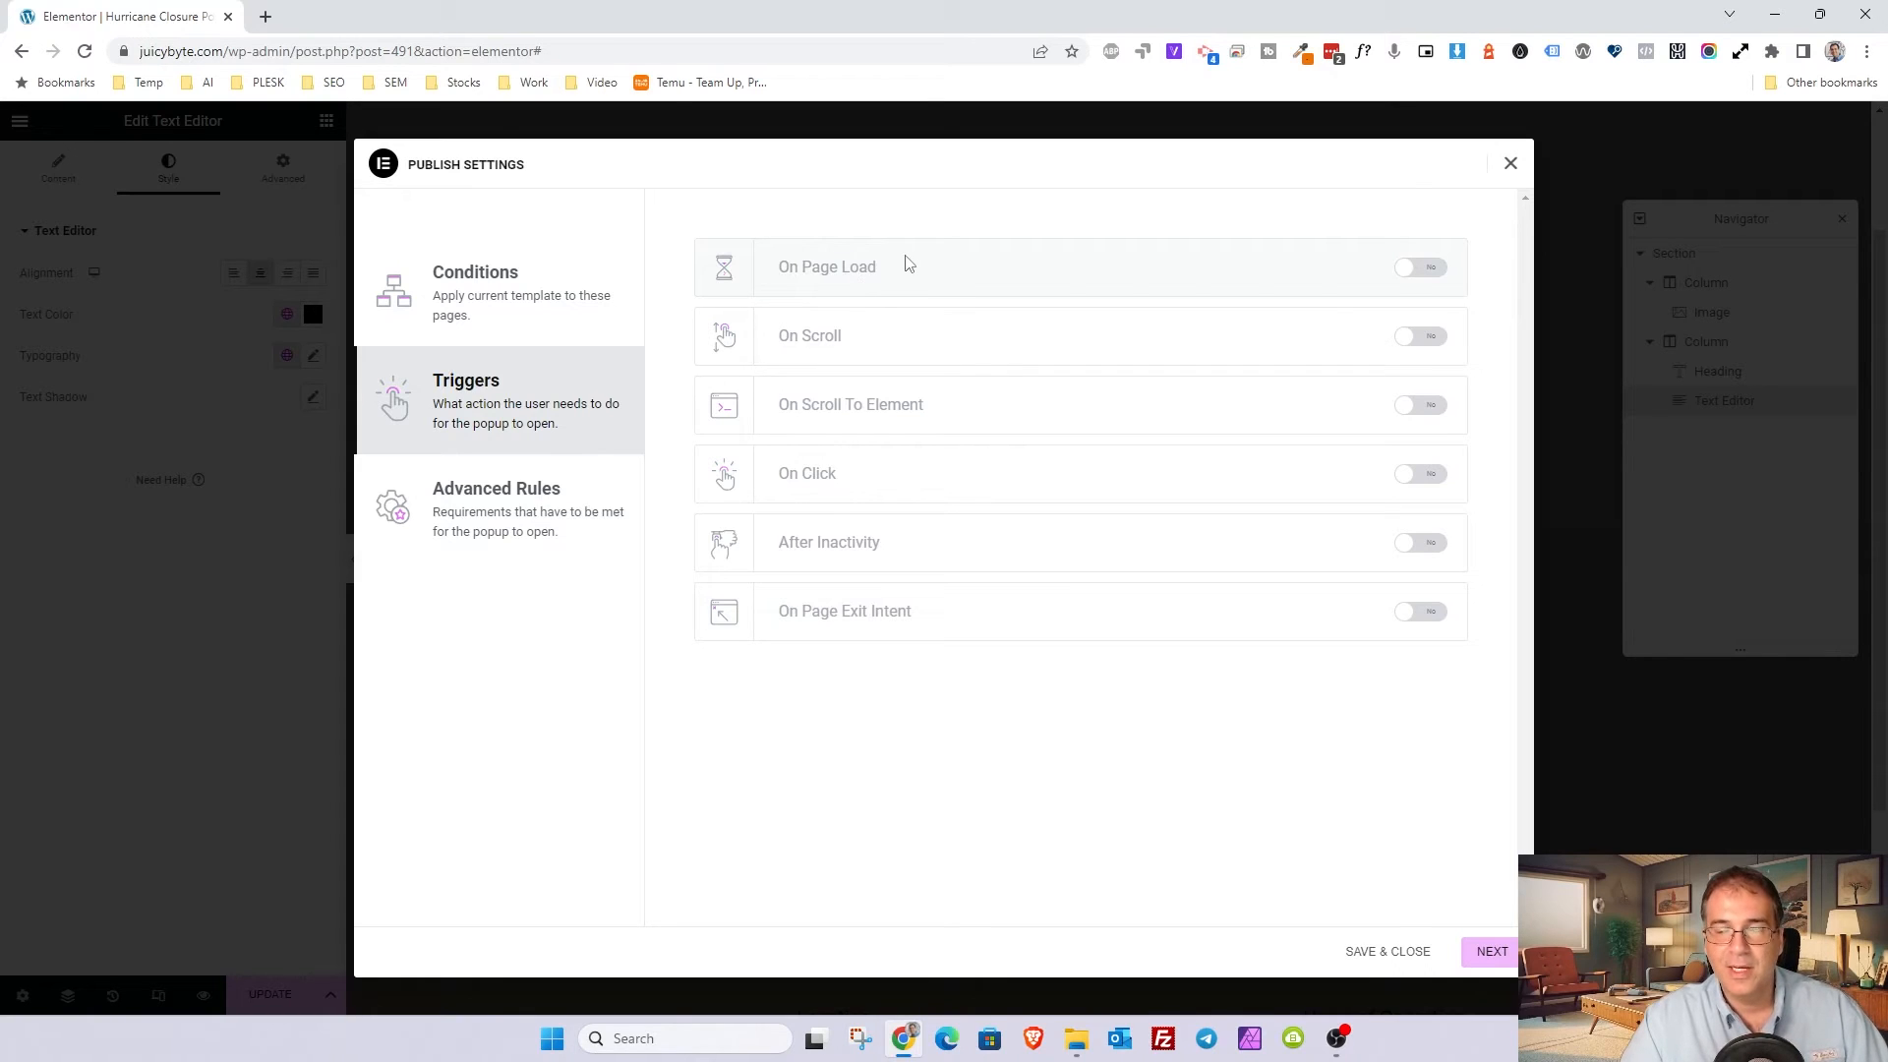
Step: Enable the On Page Load trigger within 0 seconds, trying On Scroll down at 80% and switching it off again
{"action": "left_click", "coordinate": [1417, 282]}
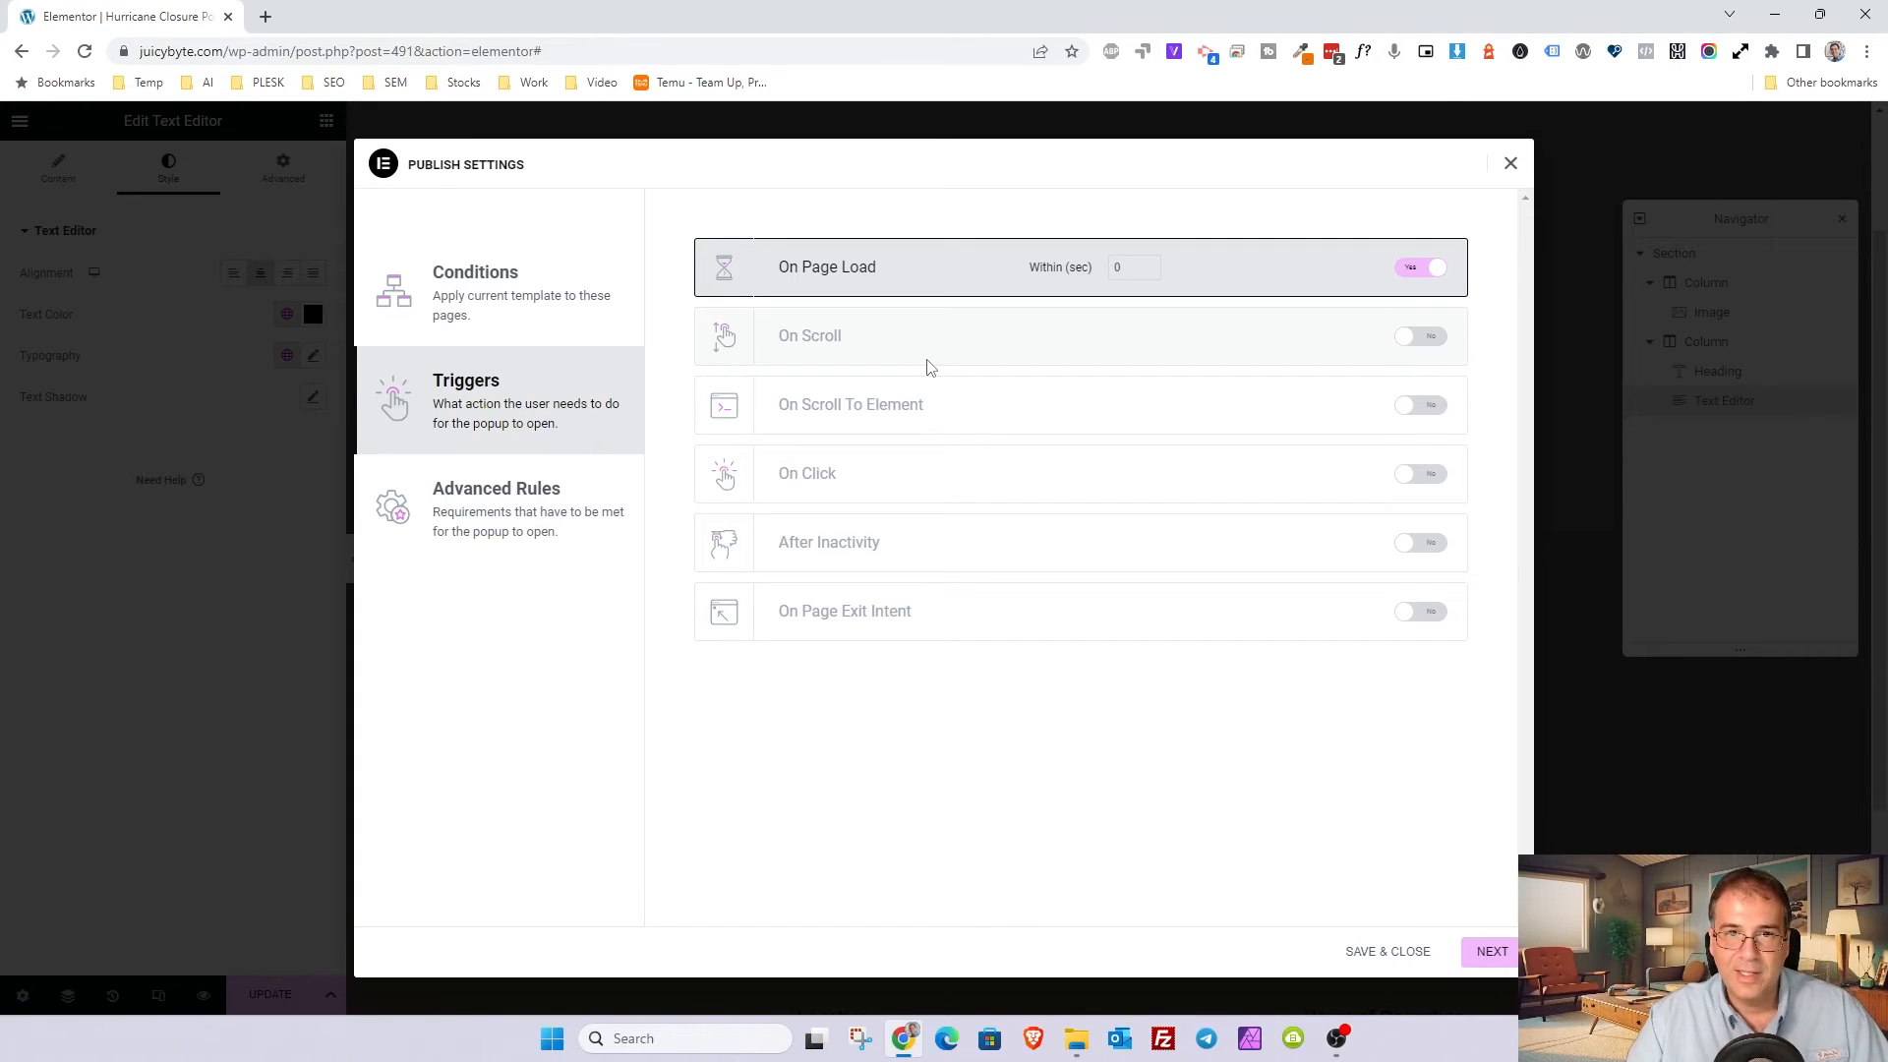
{"action": "left_click", "coordinate": [1417, 337]}
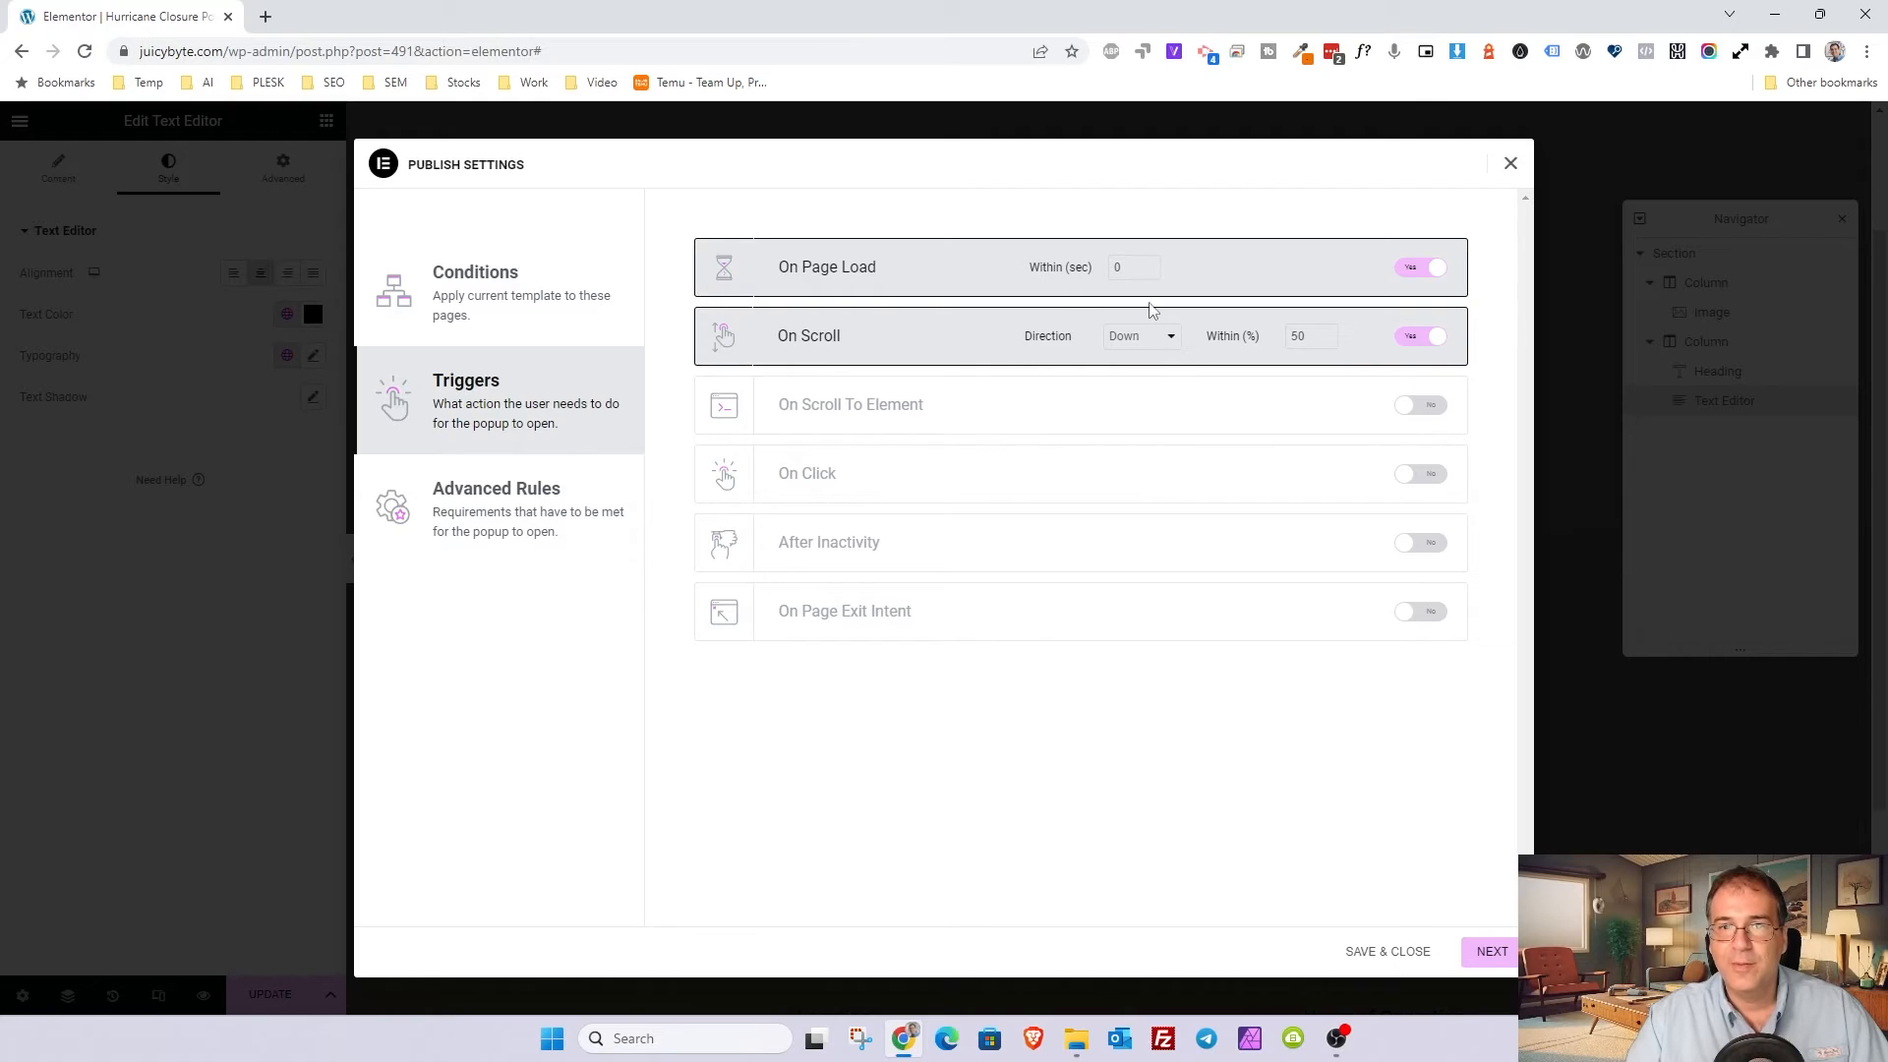
{"action": "left_click", "coordinate": [1249, 335]}
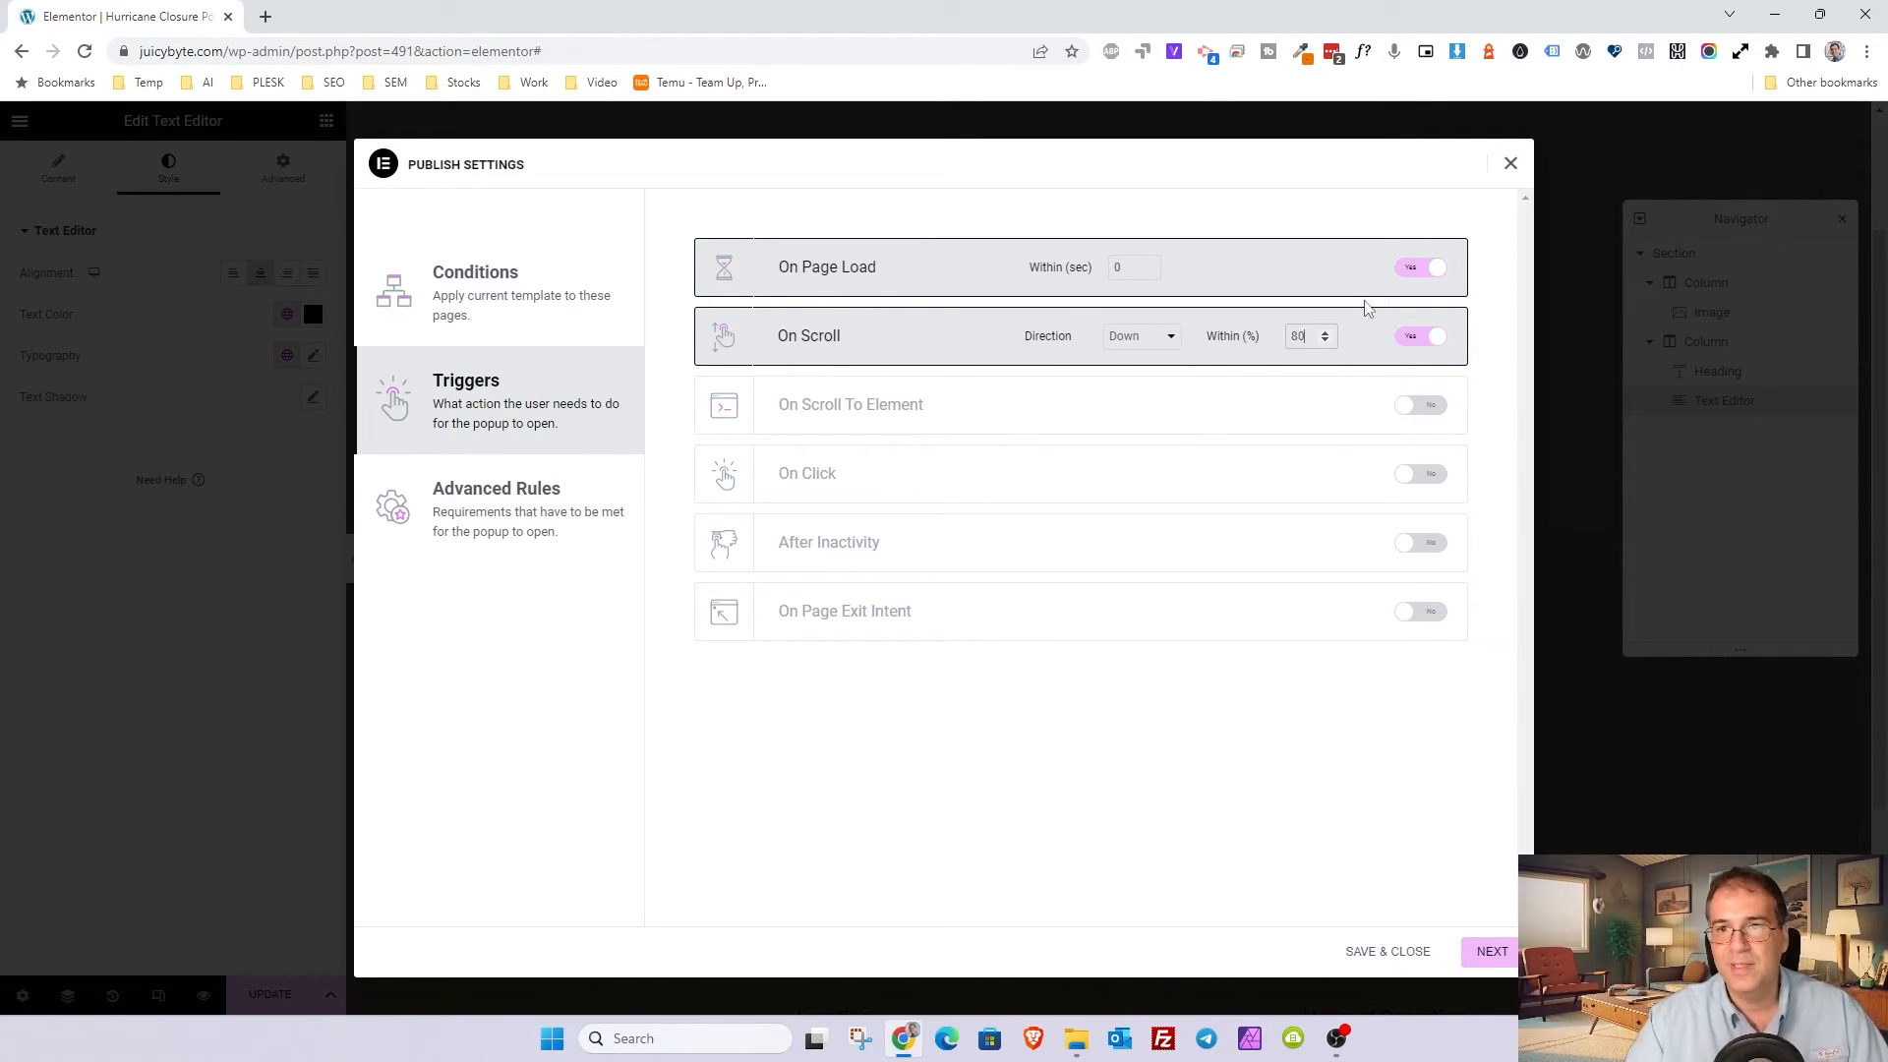
{"action": "left_click", "coordinate": [1419, 336]}
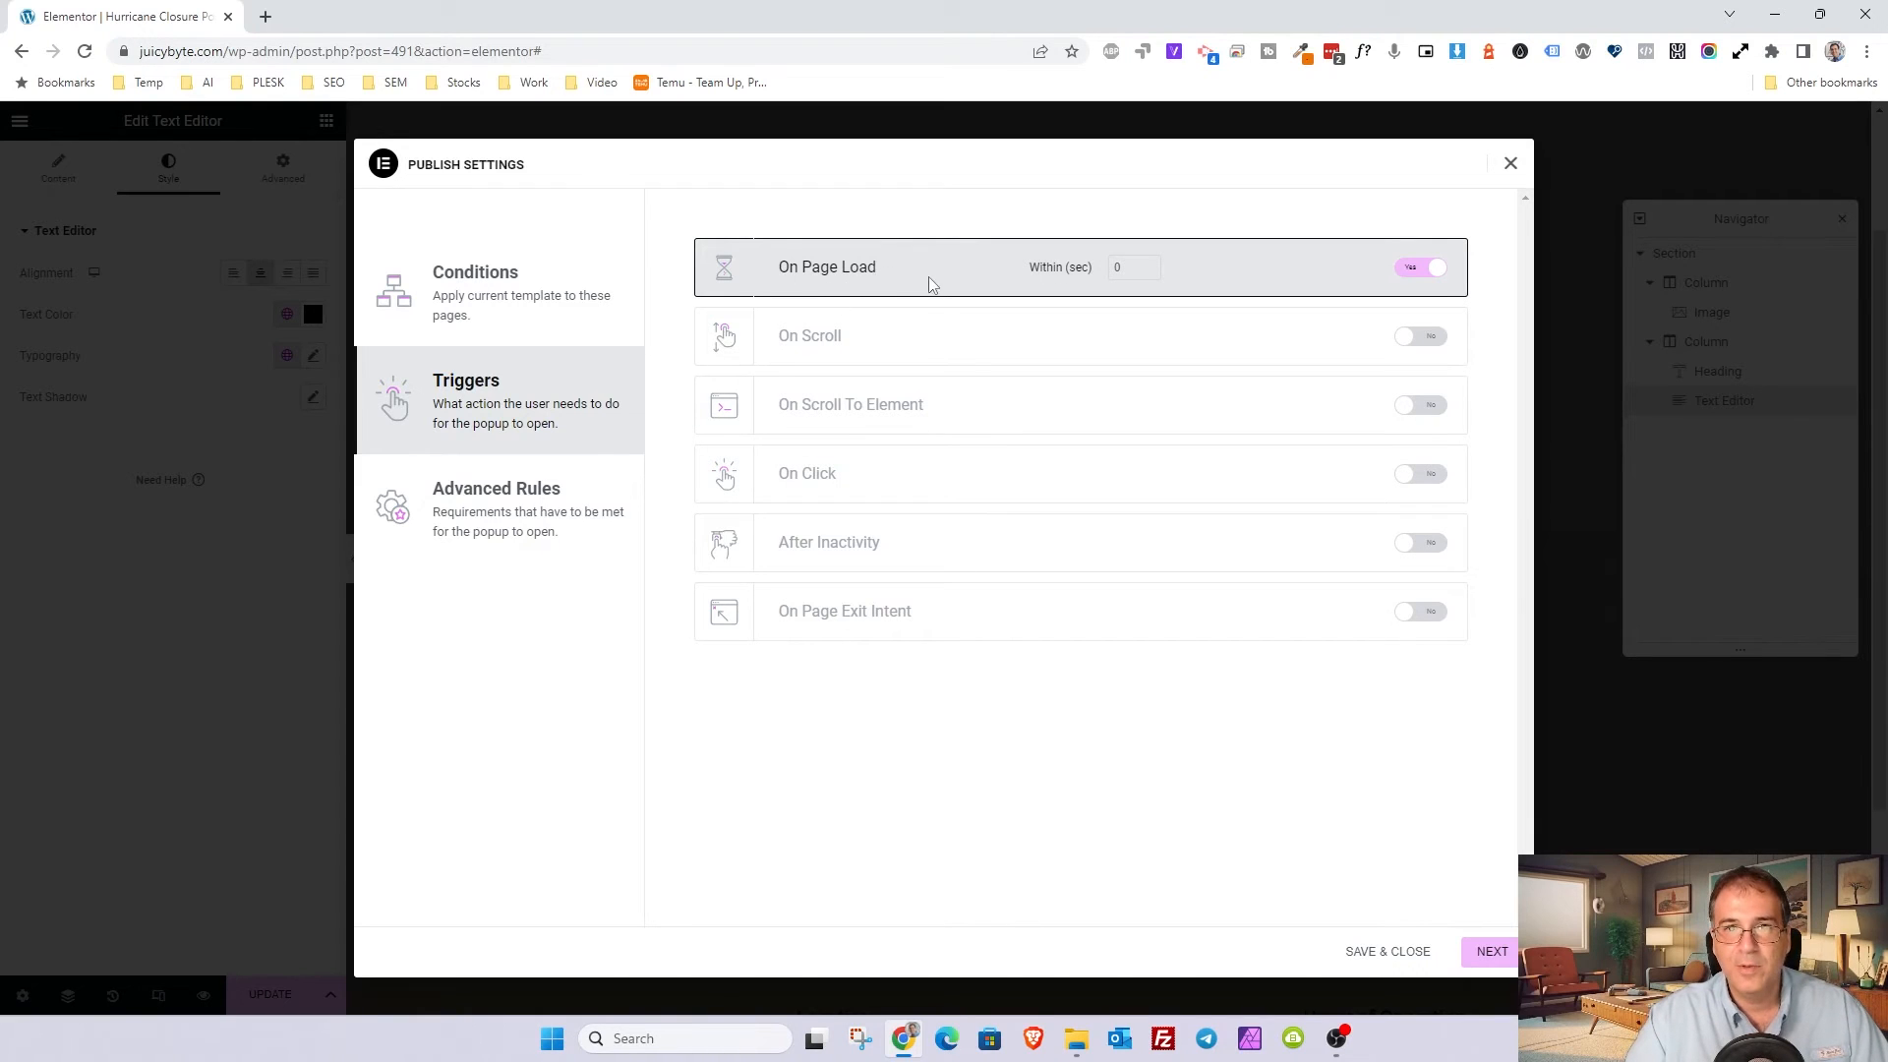
{"action": "left_click", "coordinate": [1490, 952]}
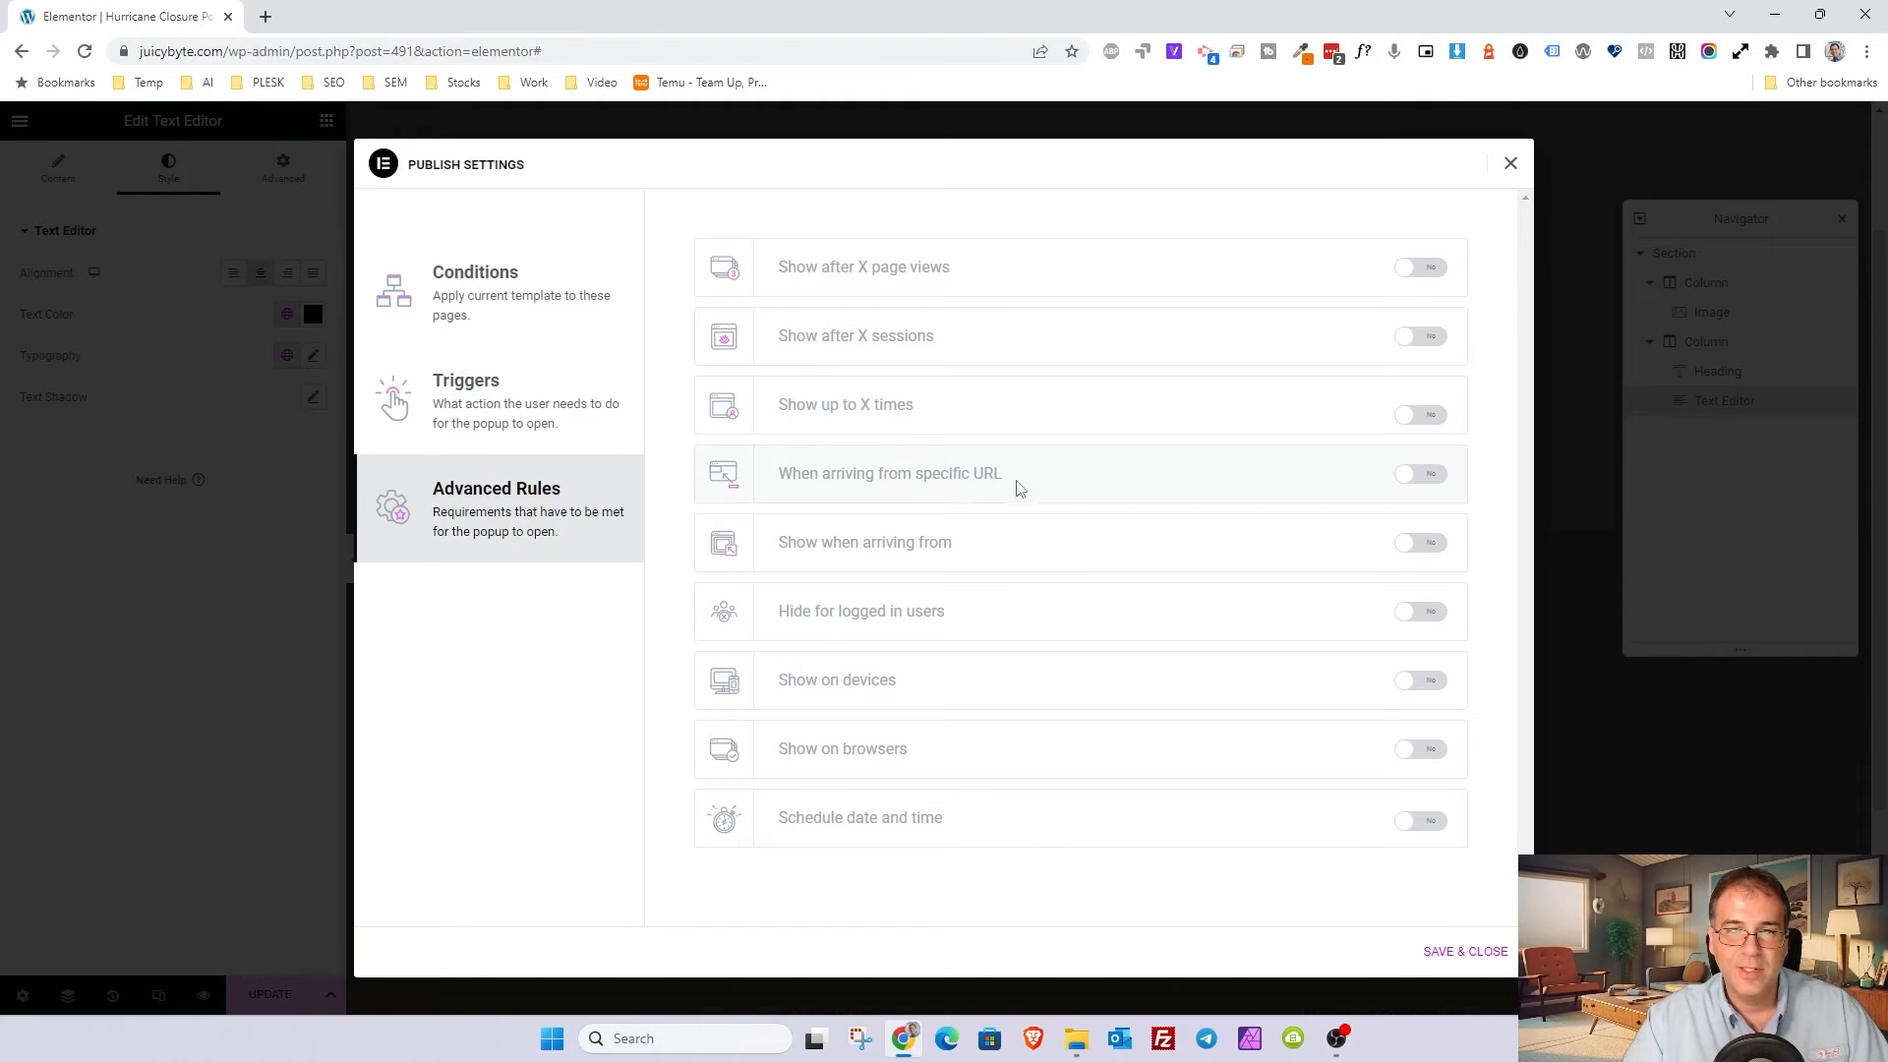
Step: Try the "When arriving from specific URL" and "Show when arriving from" advanced rules, switching each one off again
{"action": "left_click", "coordinate": [1419, 475]}
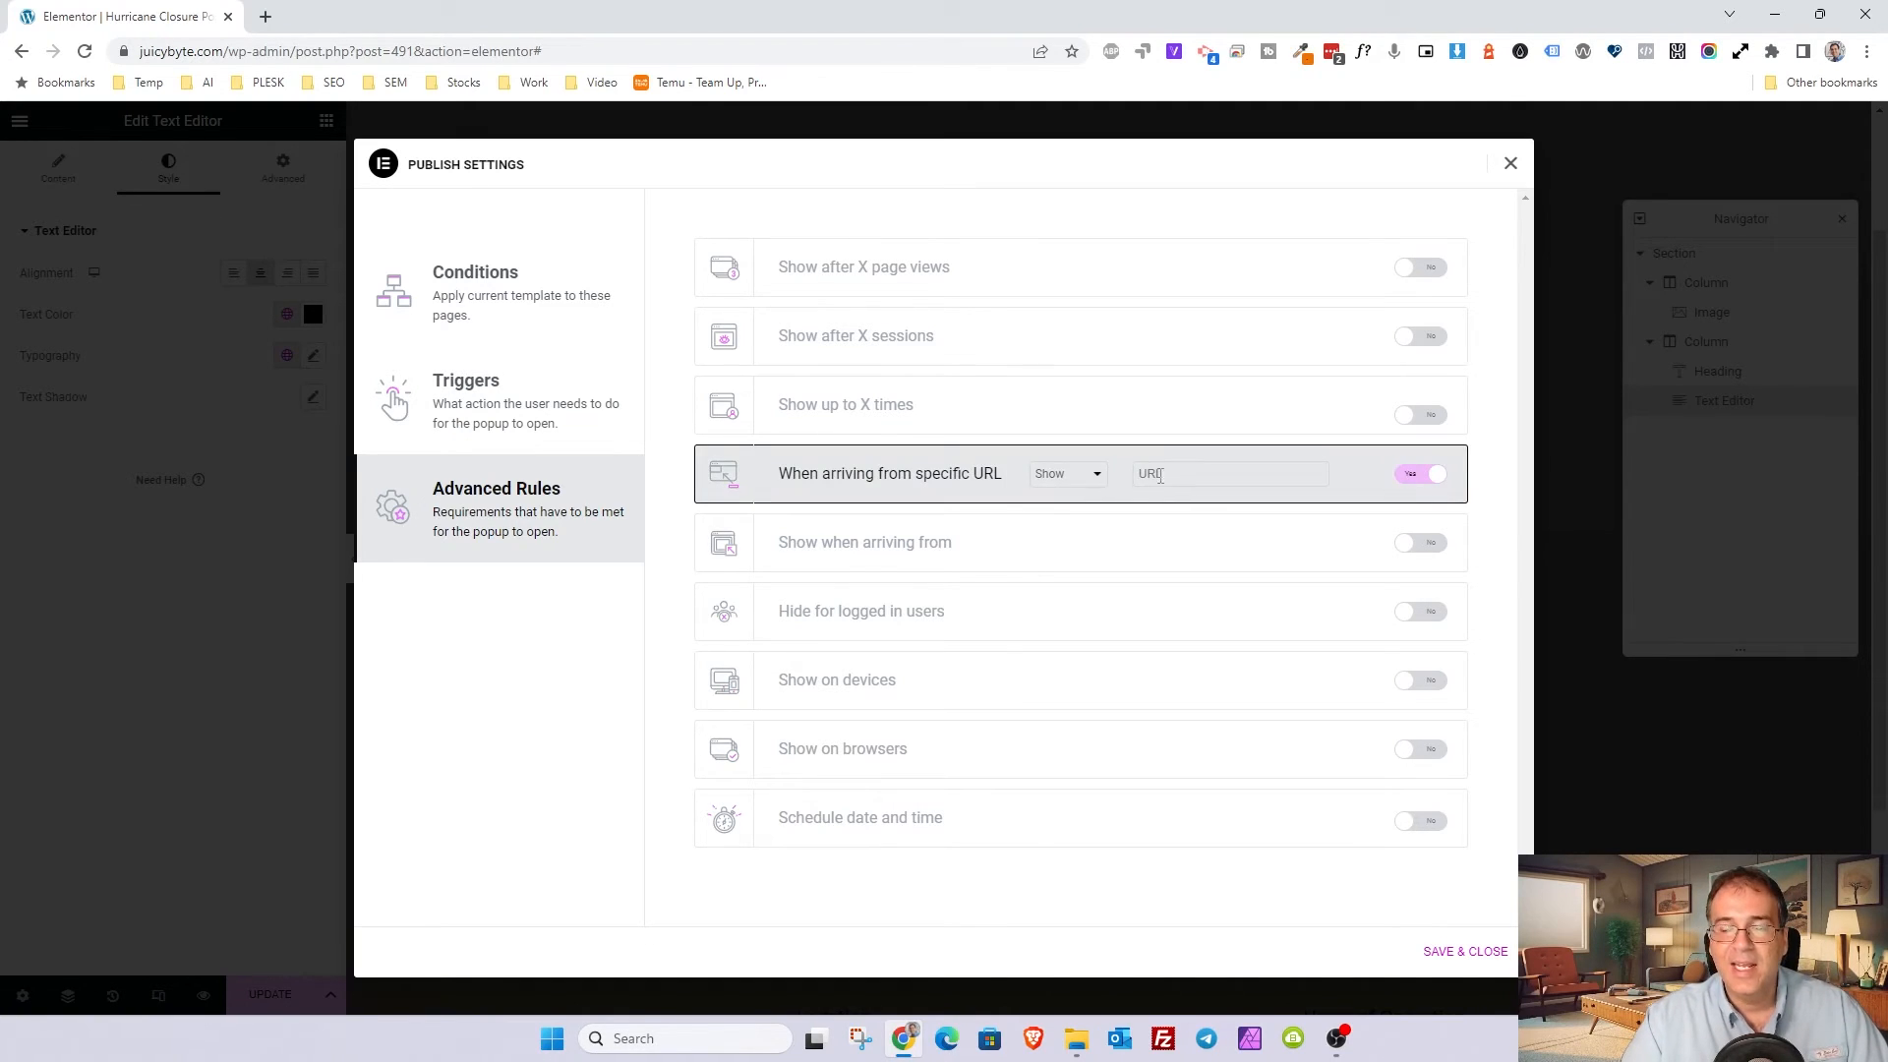
{"action": "left_click", "coordinate": [1091, 474]}
{"action": "left_click", "coordinate": [1050, 496]}
{"action": "left_click", "coordinate": [1132, 482]}
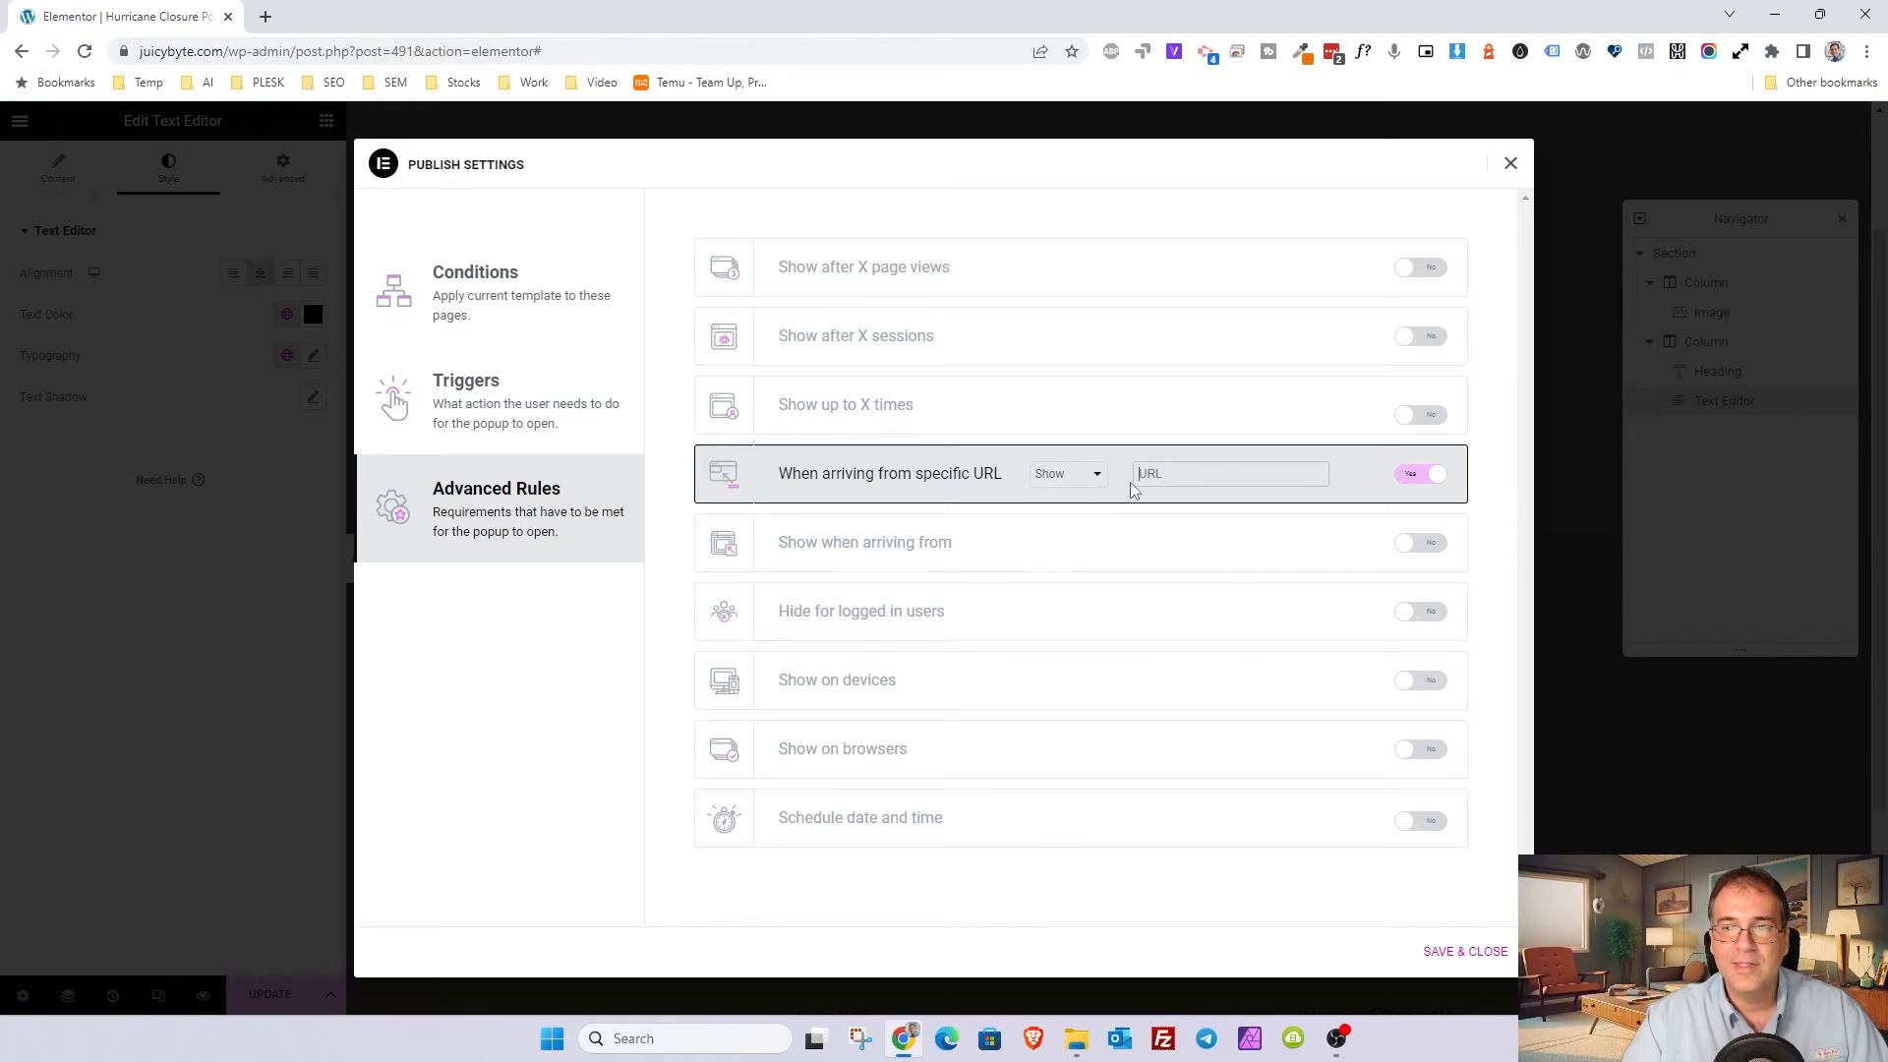
{"action": "left_click", "coordinate": [1070, 482]}
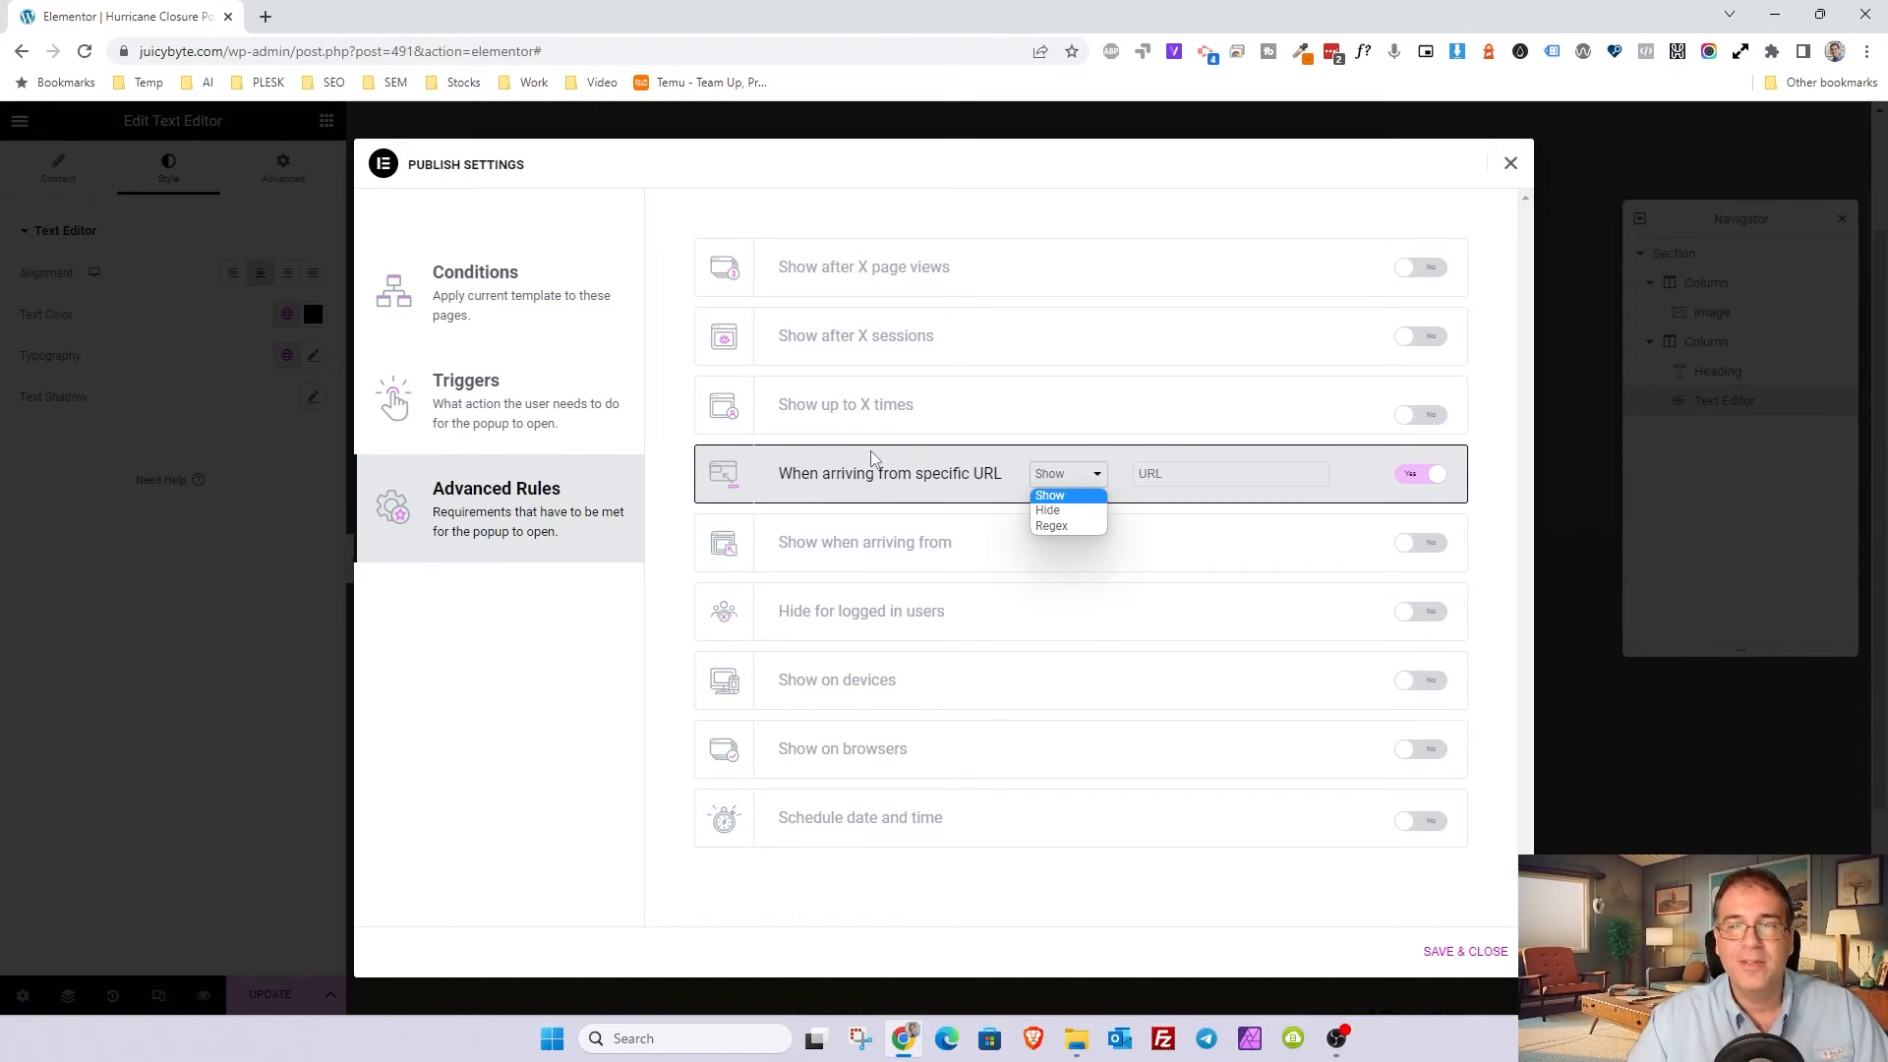
{"action": "left_click", "coordinate": [1446, 477]}
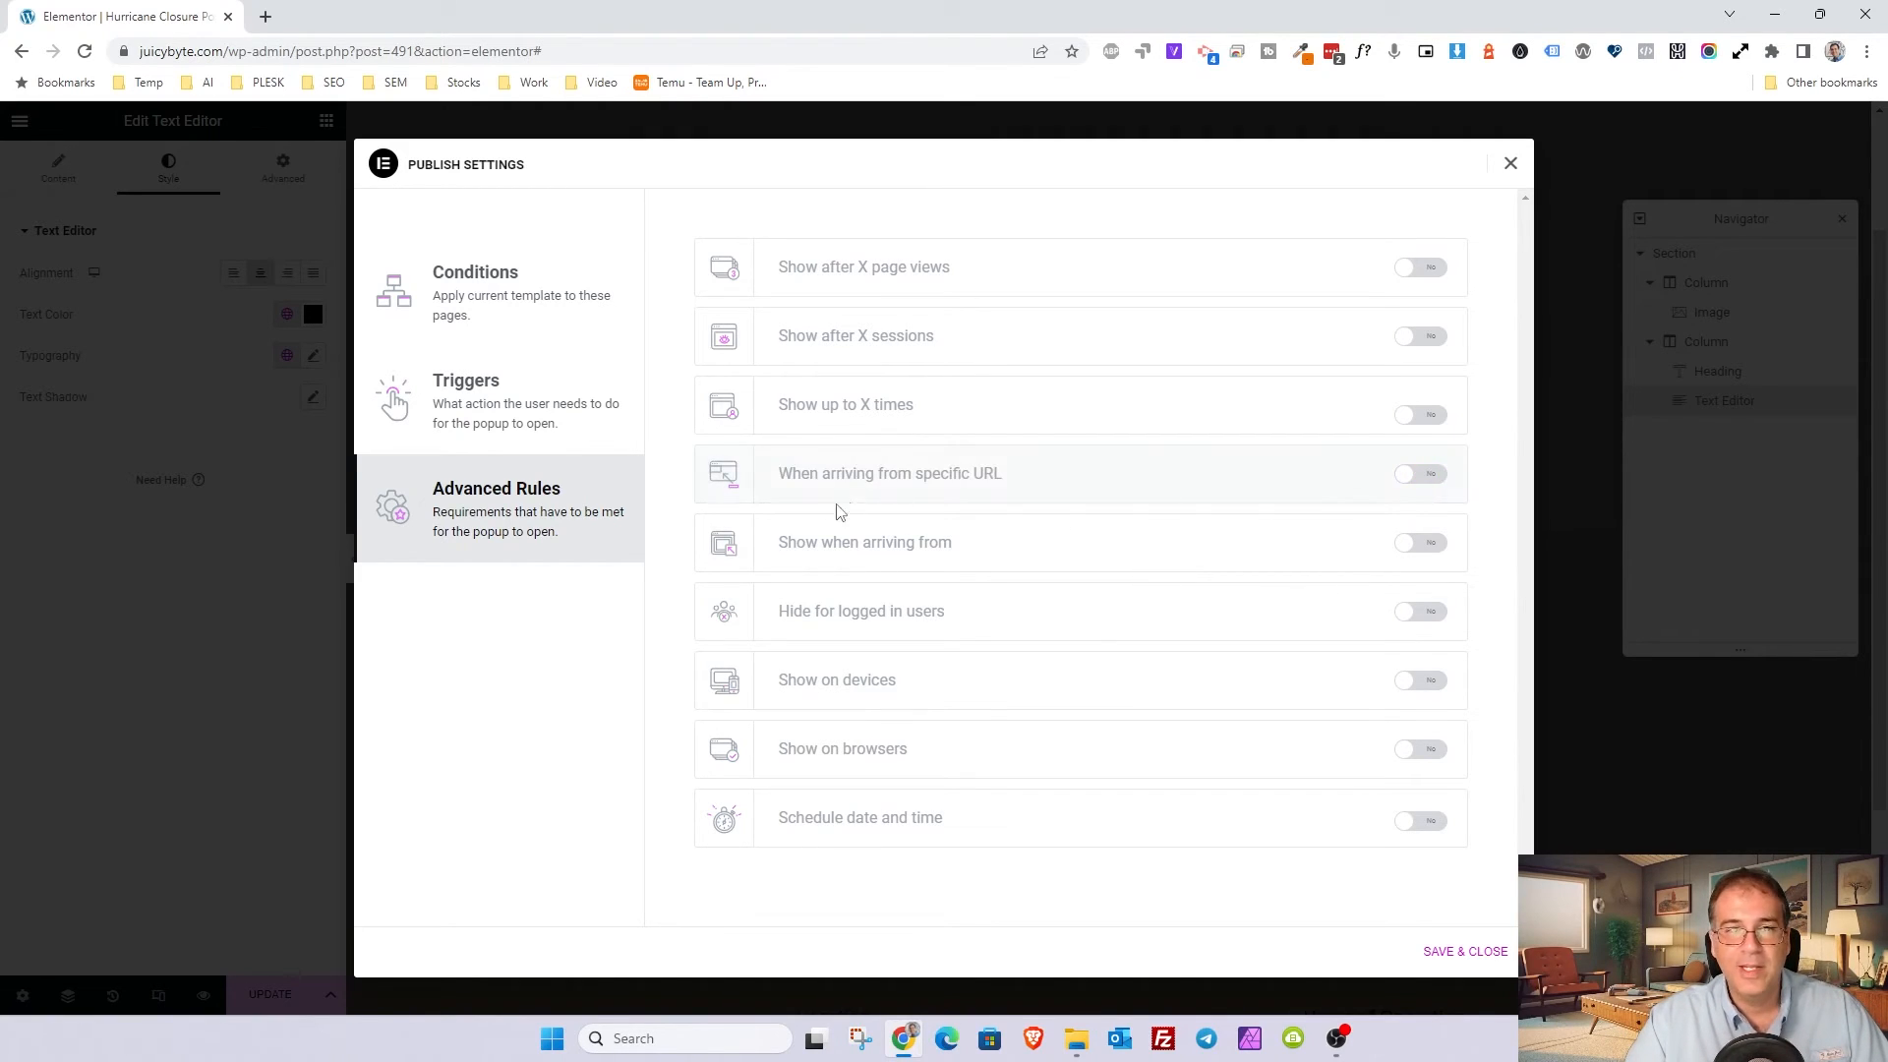
{"action": "left_click", "coordinate": [1426, 547]}
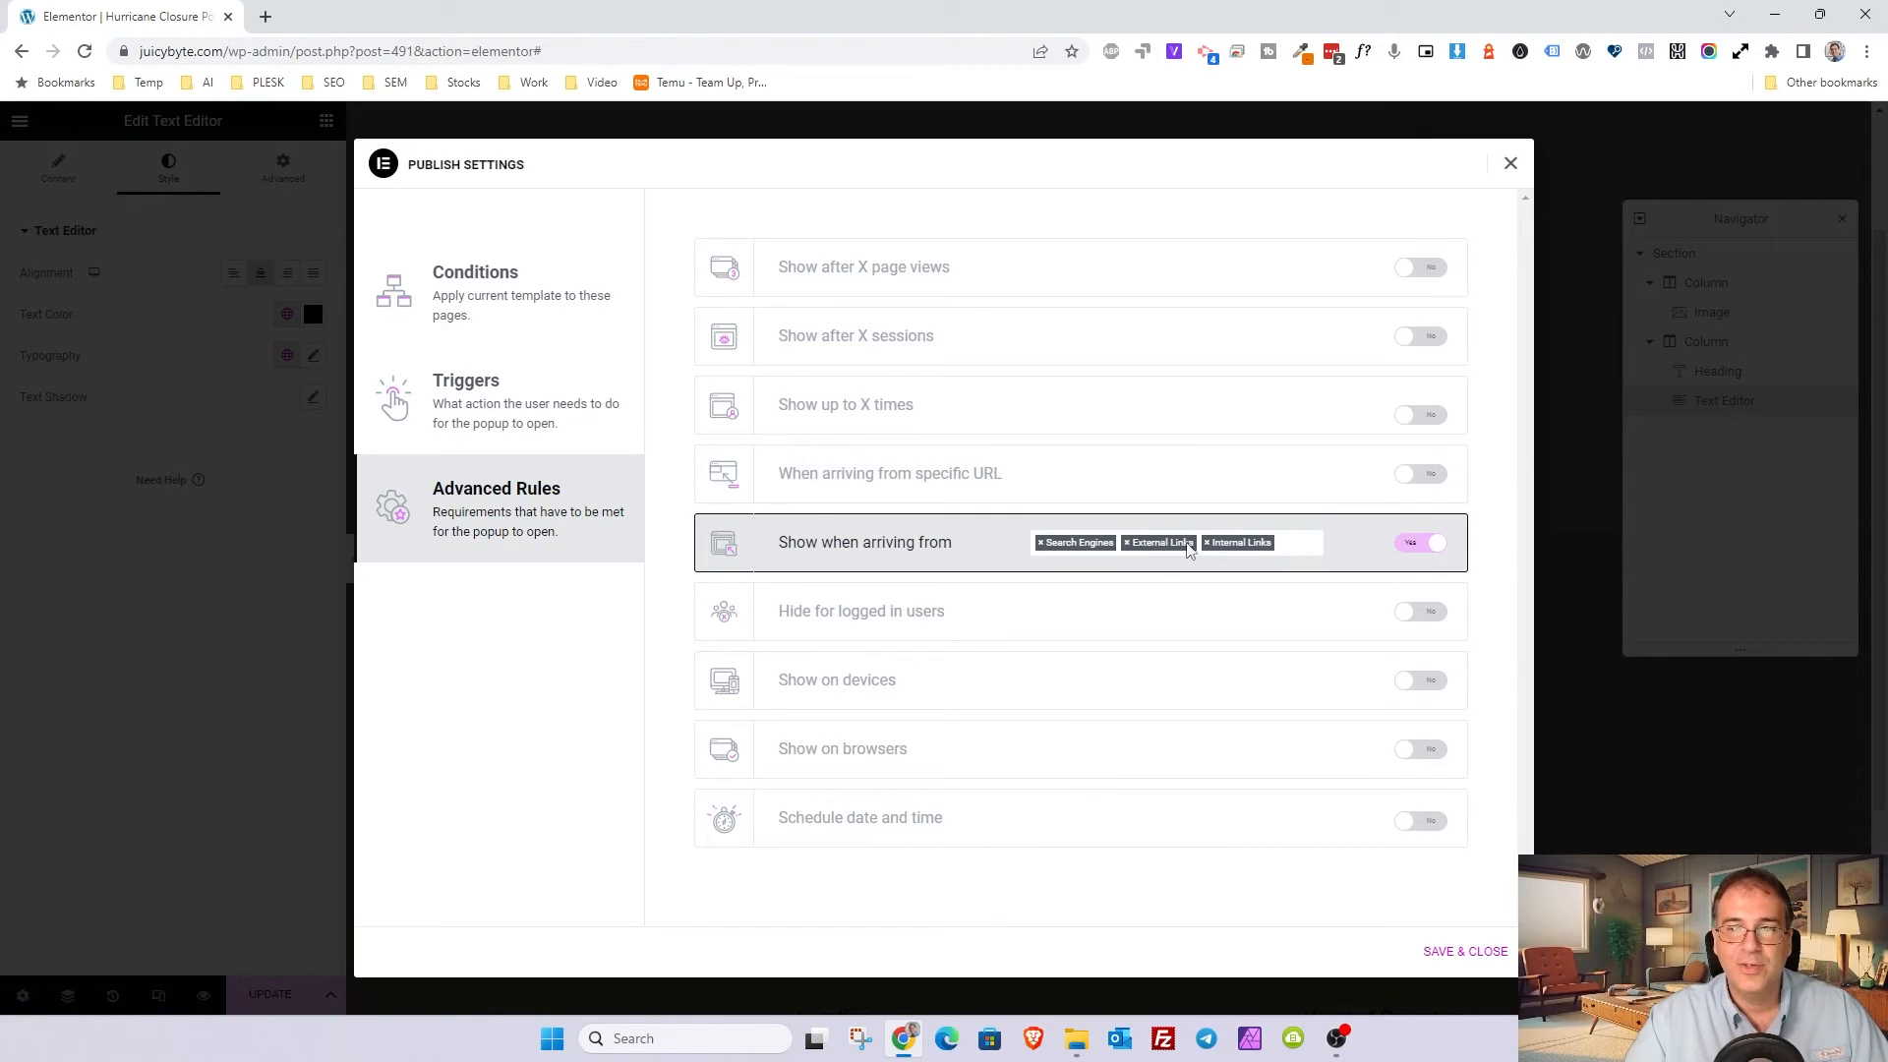
{"action": "left_click", "coordinate": [1430, 547]}
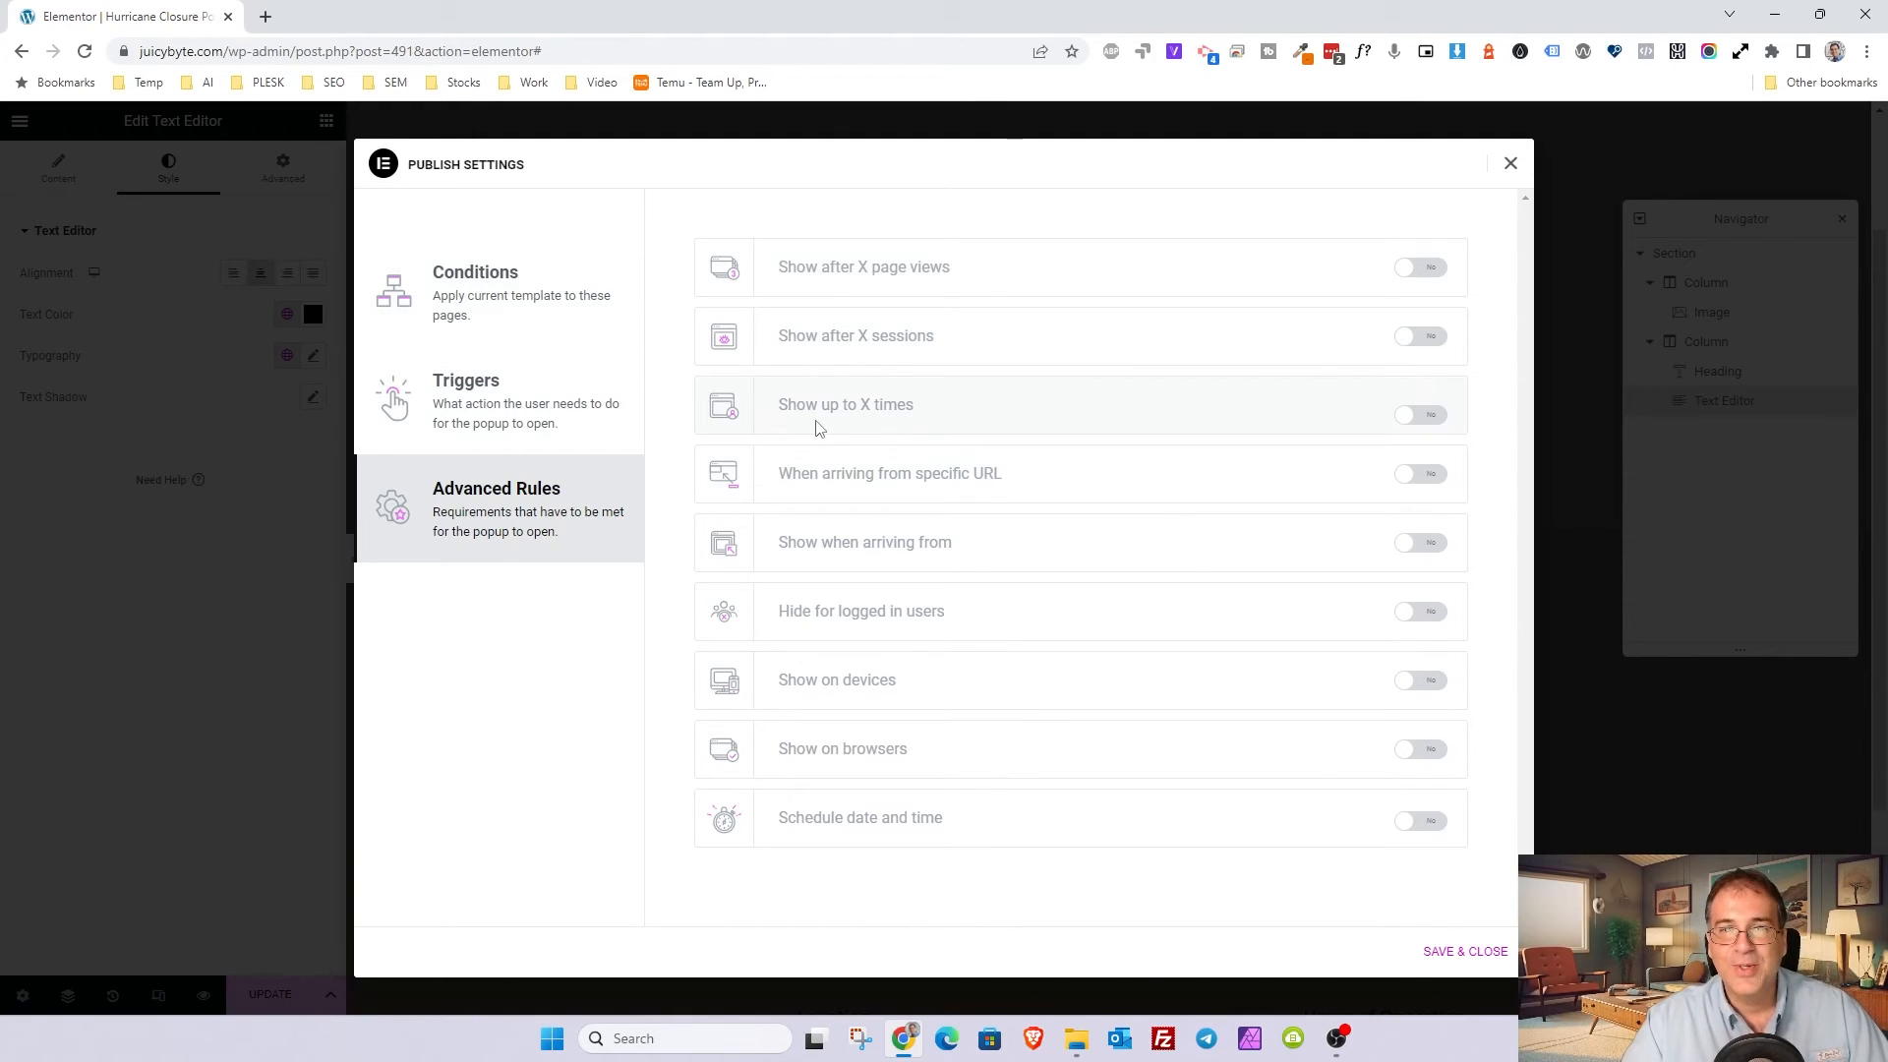
Step: Enable the "Show up to X times" rule with 1 time per Week counted On Close, and save the publish settings
{"action": "left_click", "coordinate": [1420, 414]}
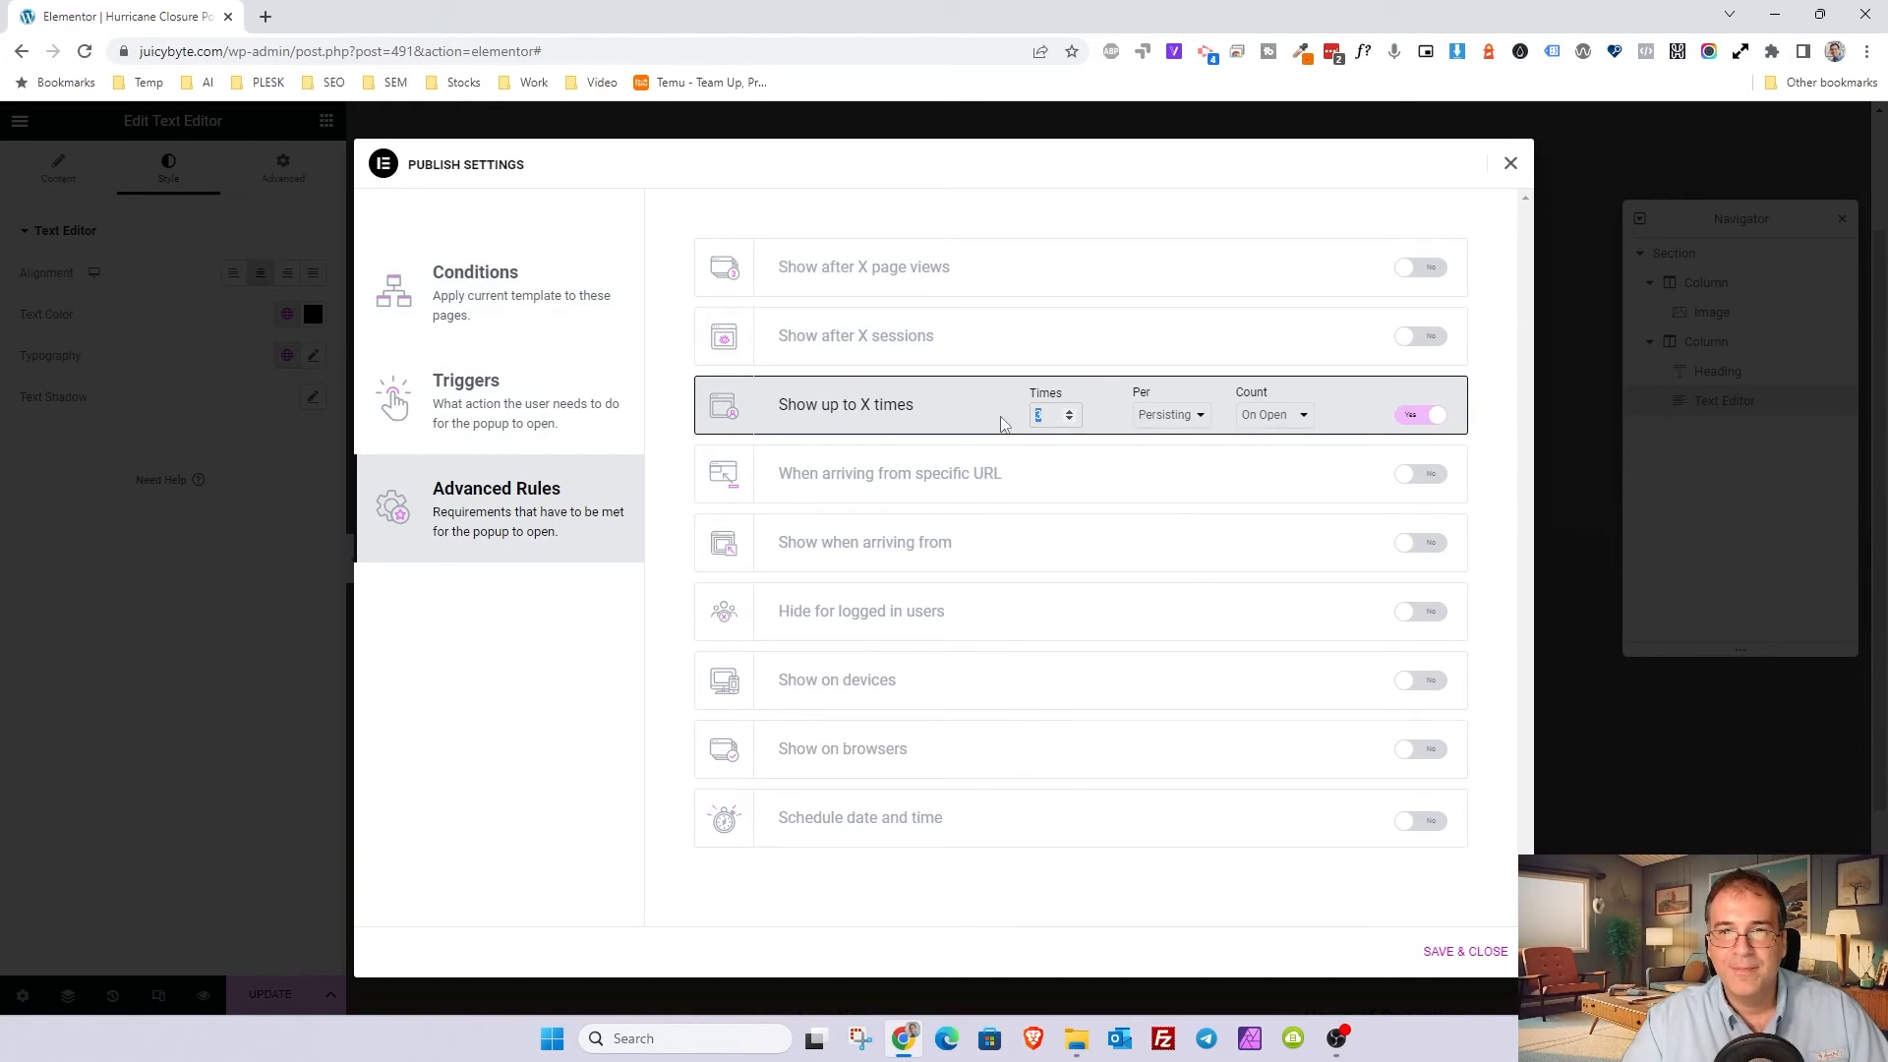
{"action": "left_click", "coordinate": [1175, 418]}
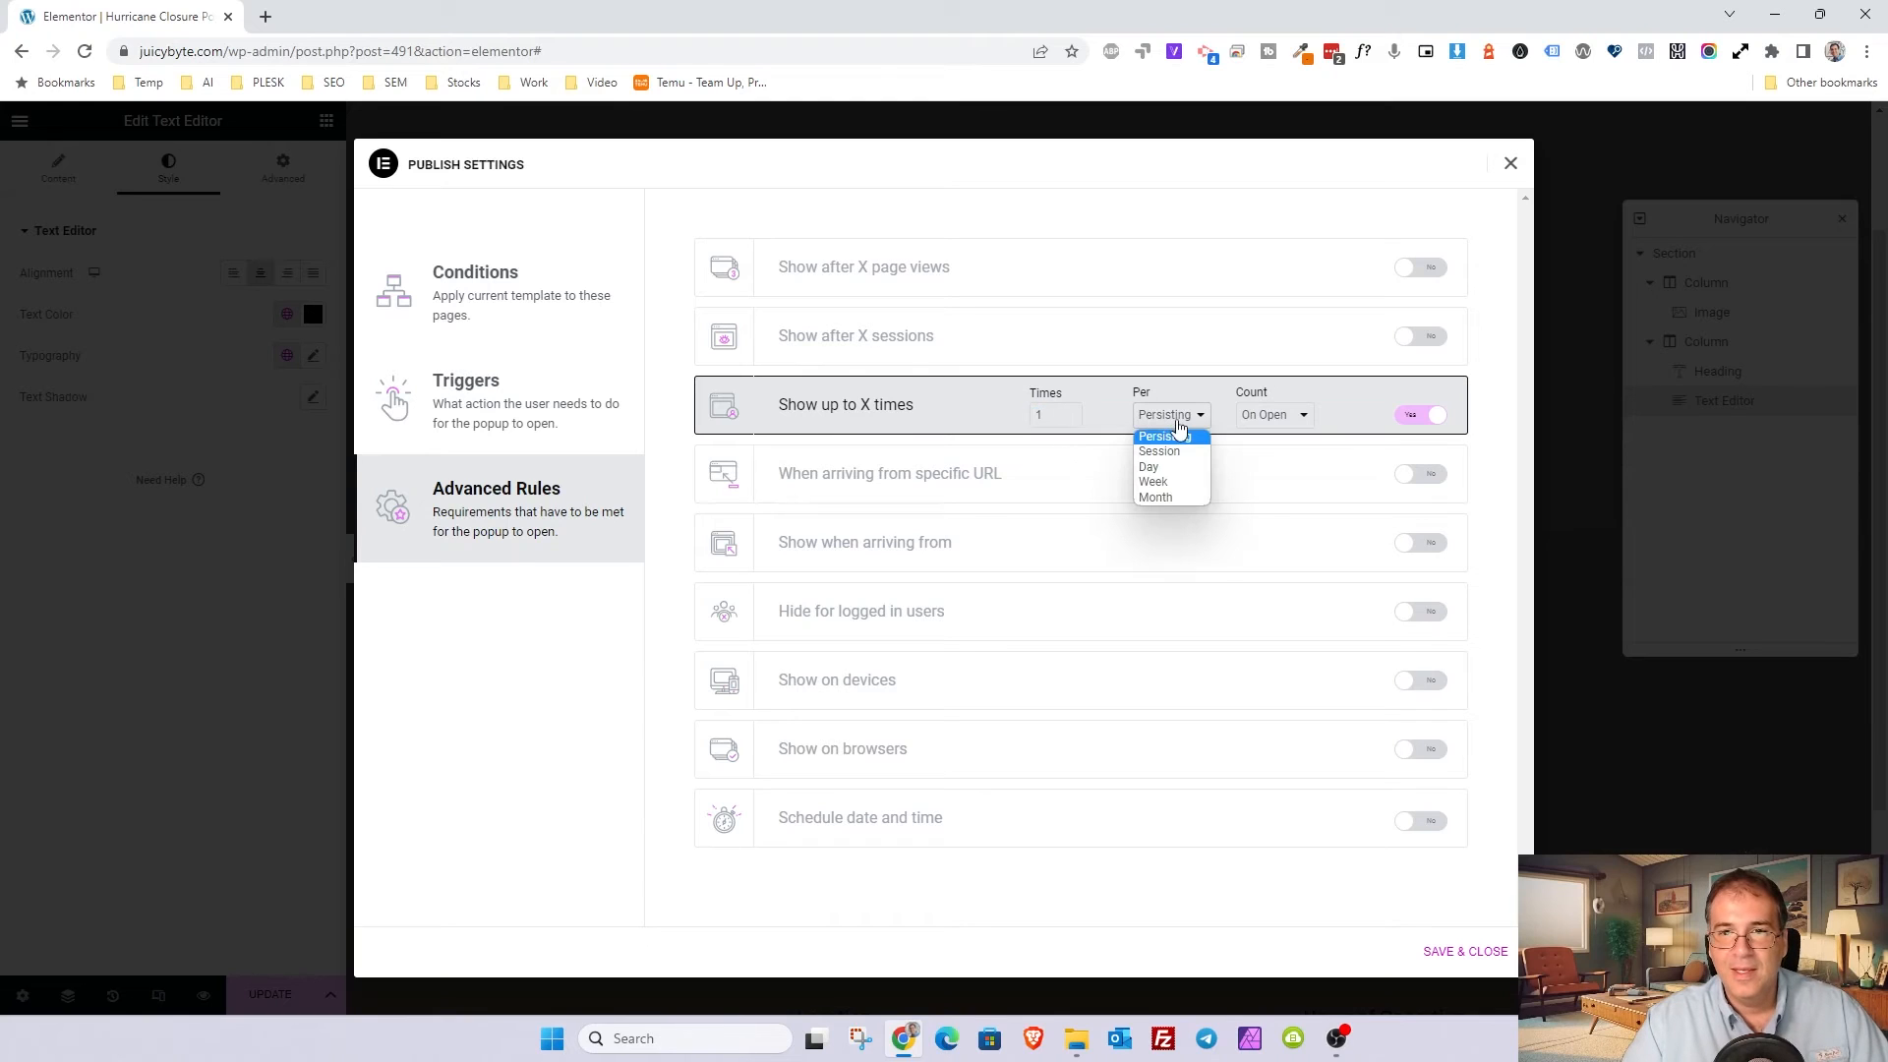
{"action": "left_click", "coordinate": [1178, 483]}
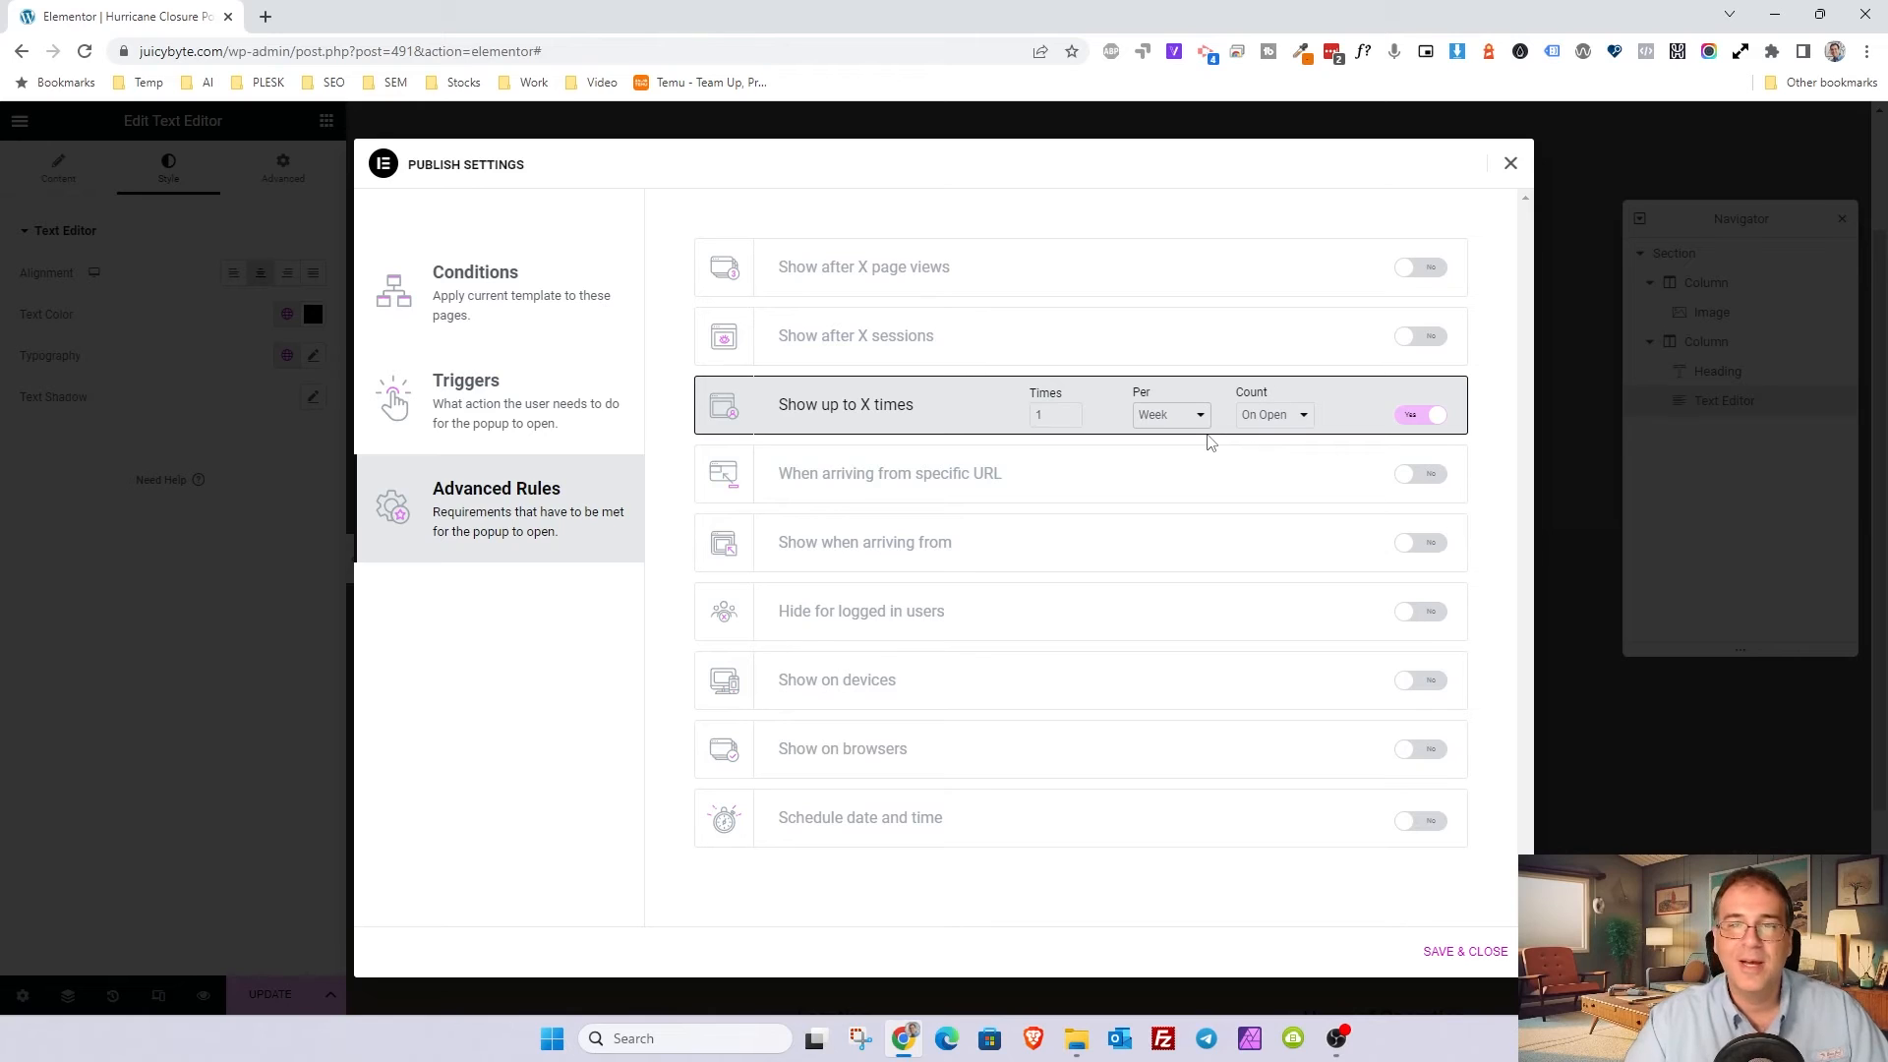
{"action": "left_click", "coordinate": [1271, 414]}
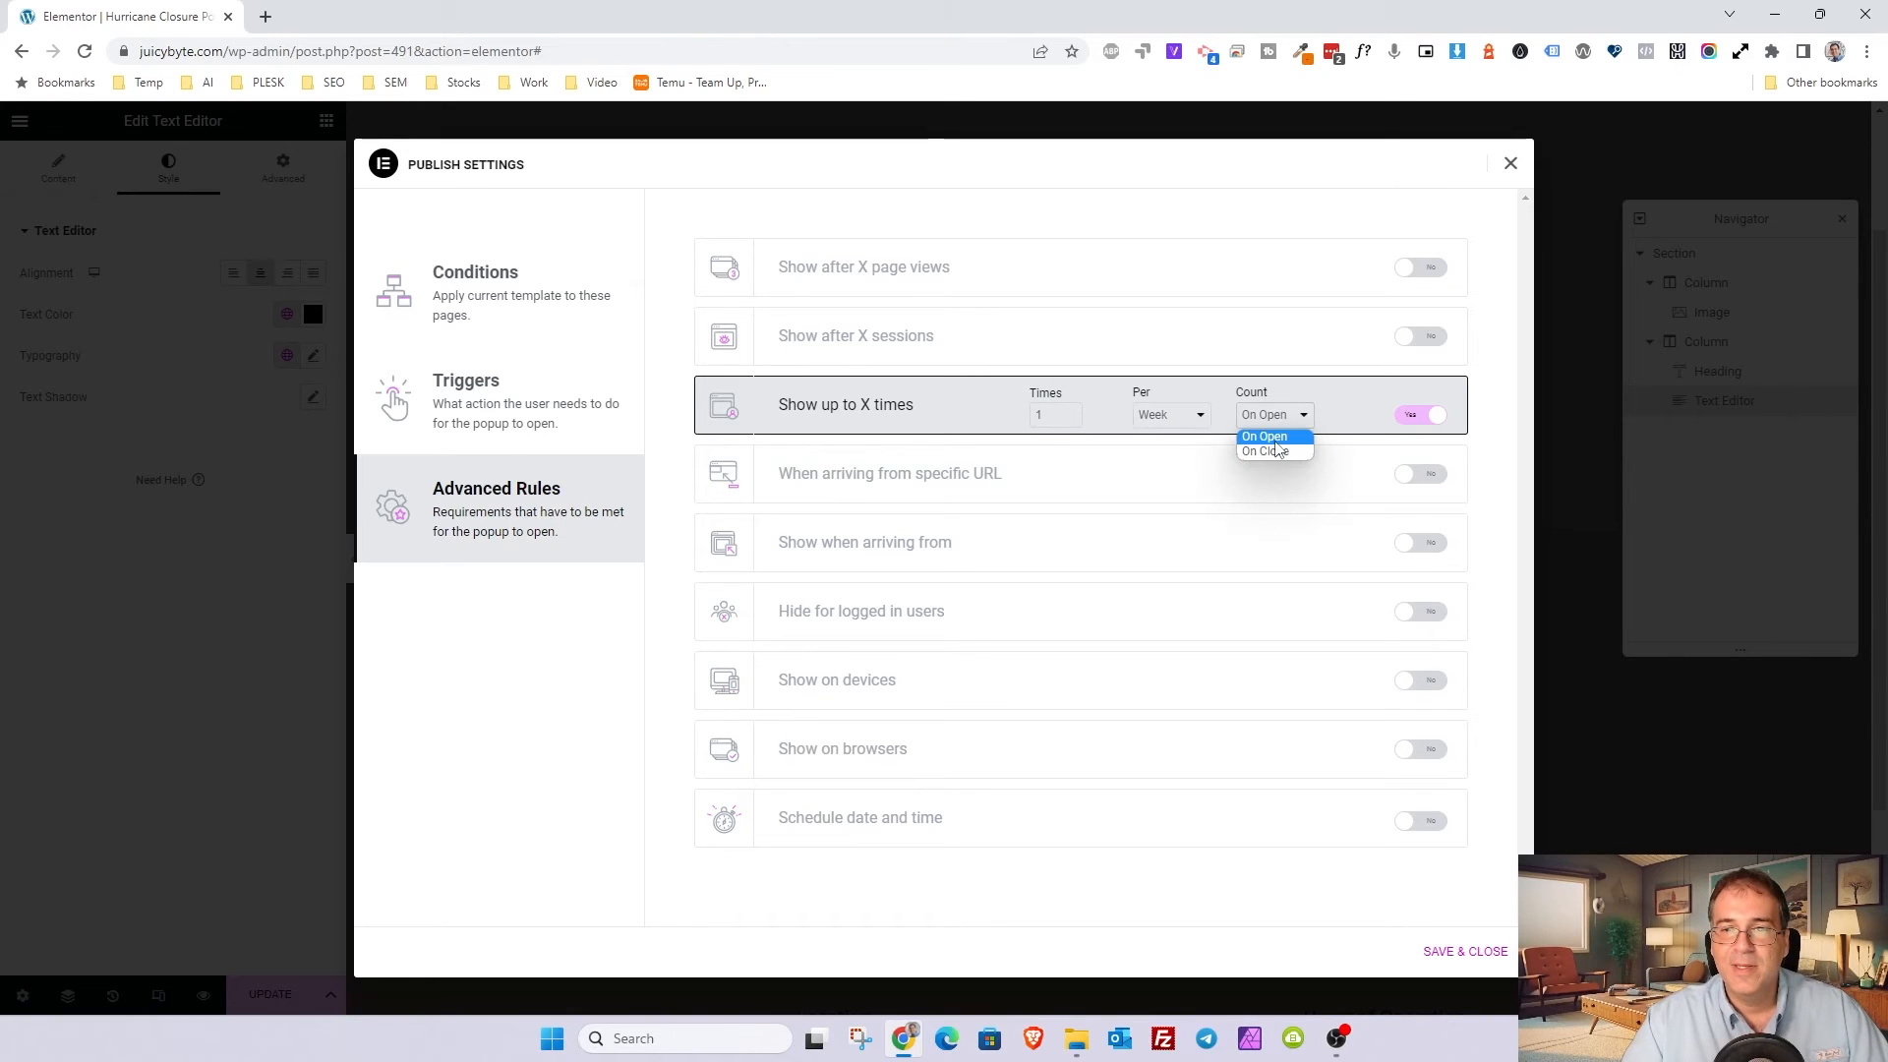
{"action": "left_click", "coordinate": [1274, 453]}
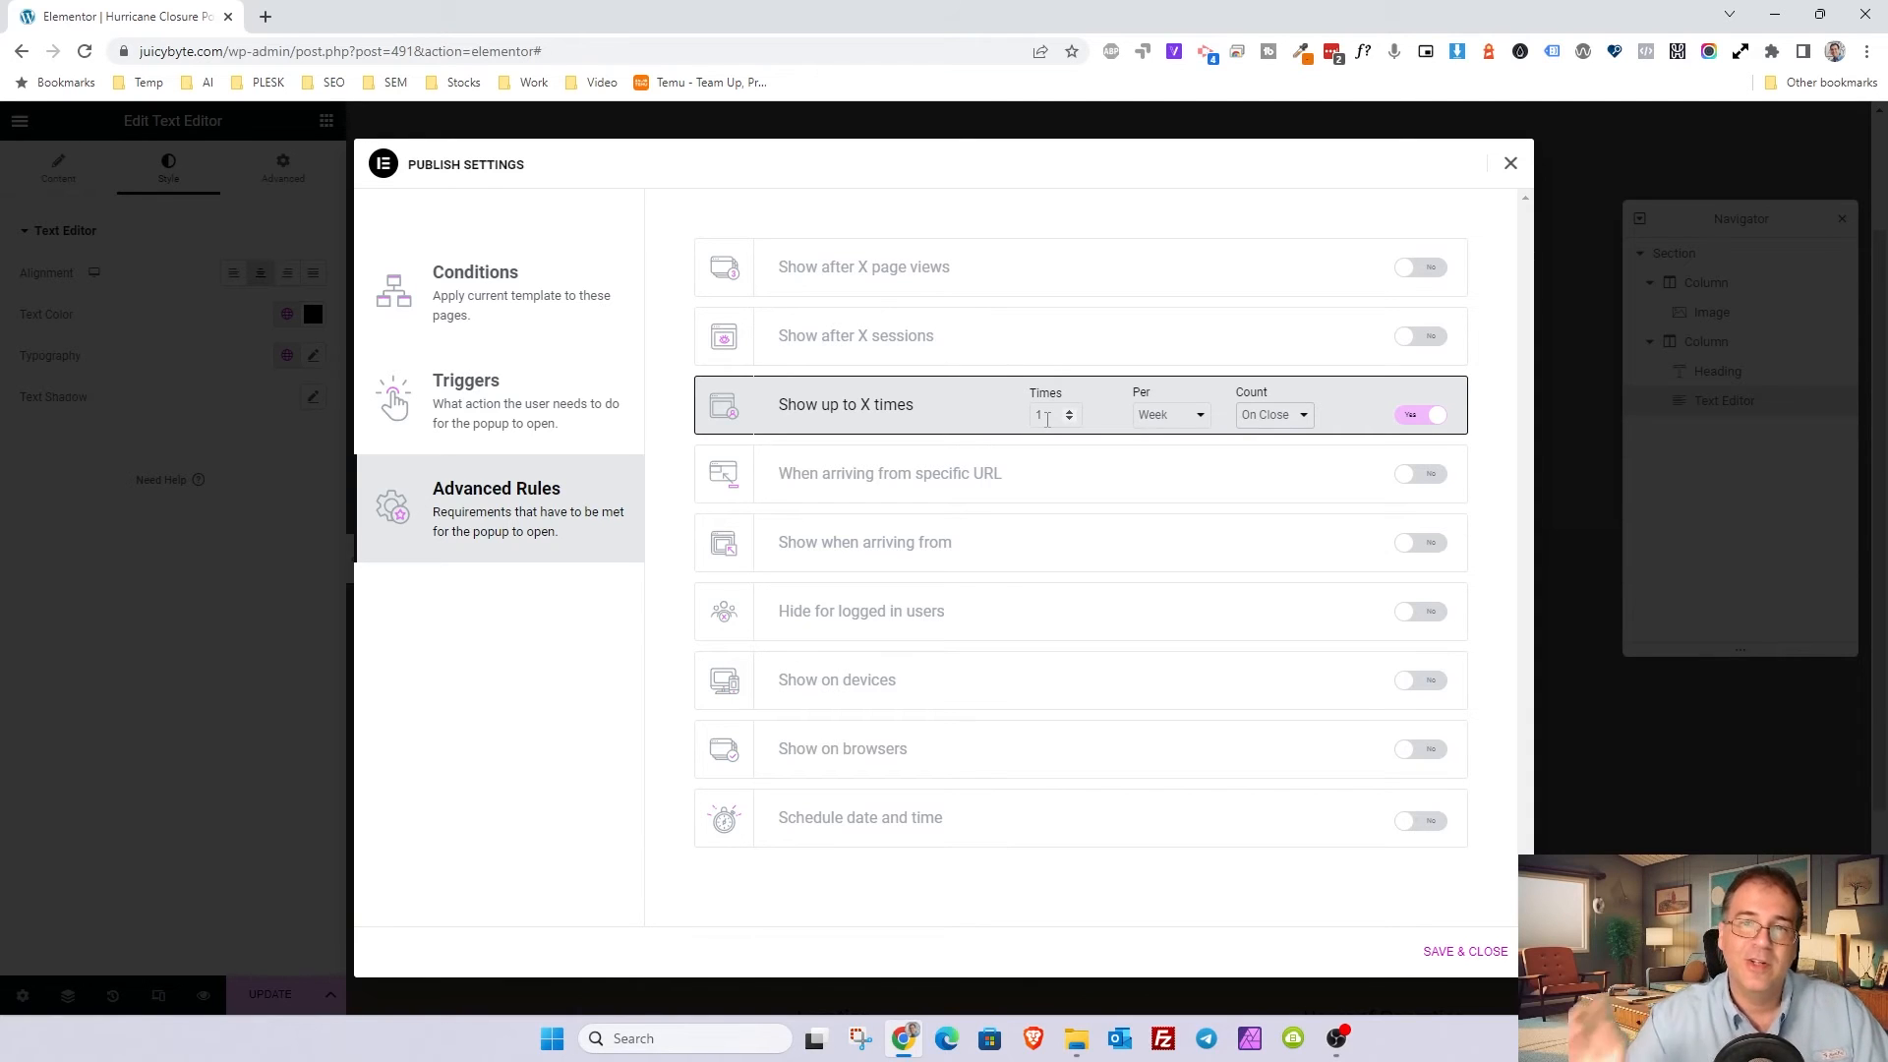
{"action": "left_click", "coordinate": [1475, 954]}
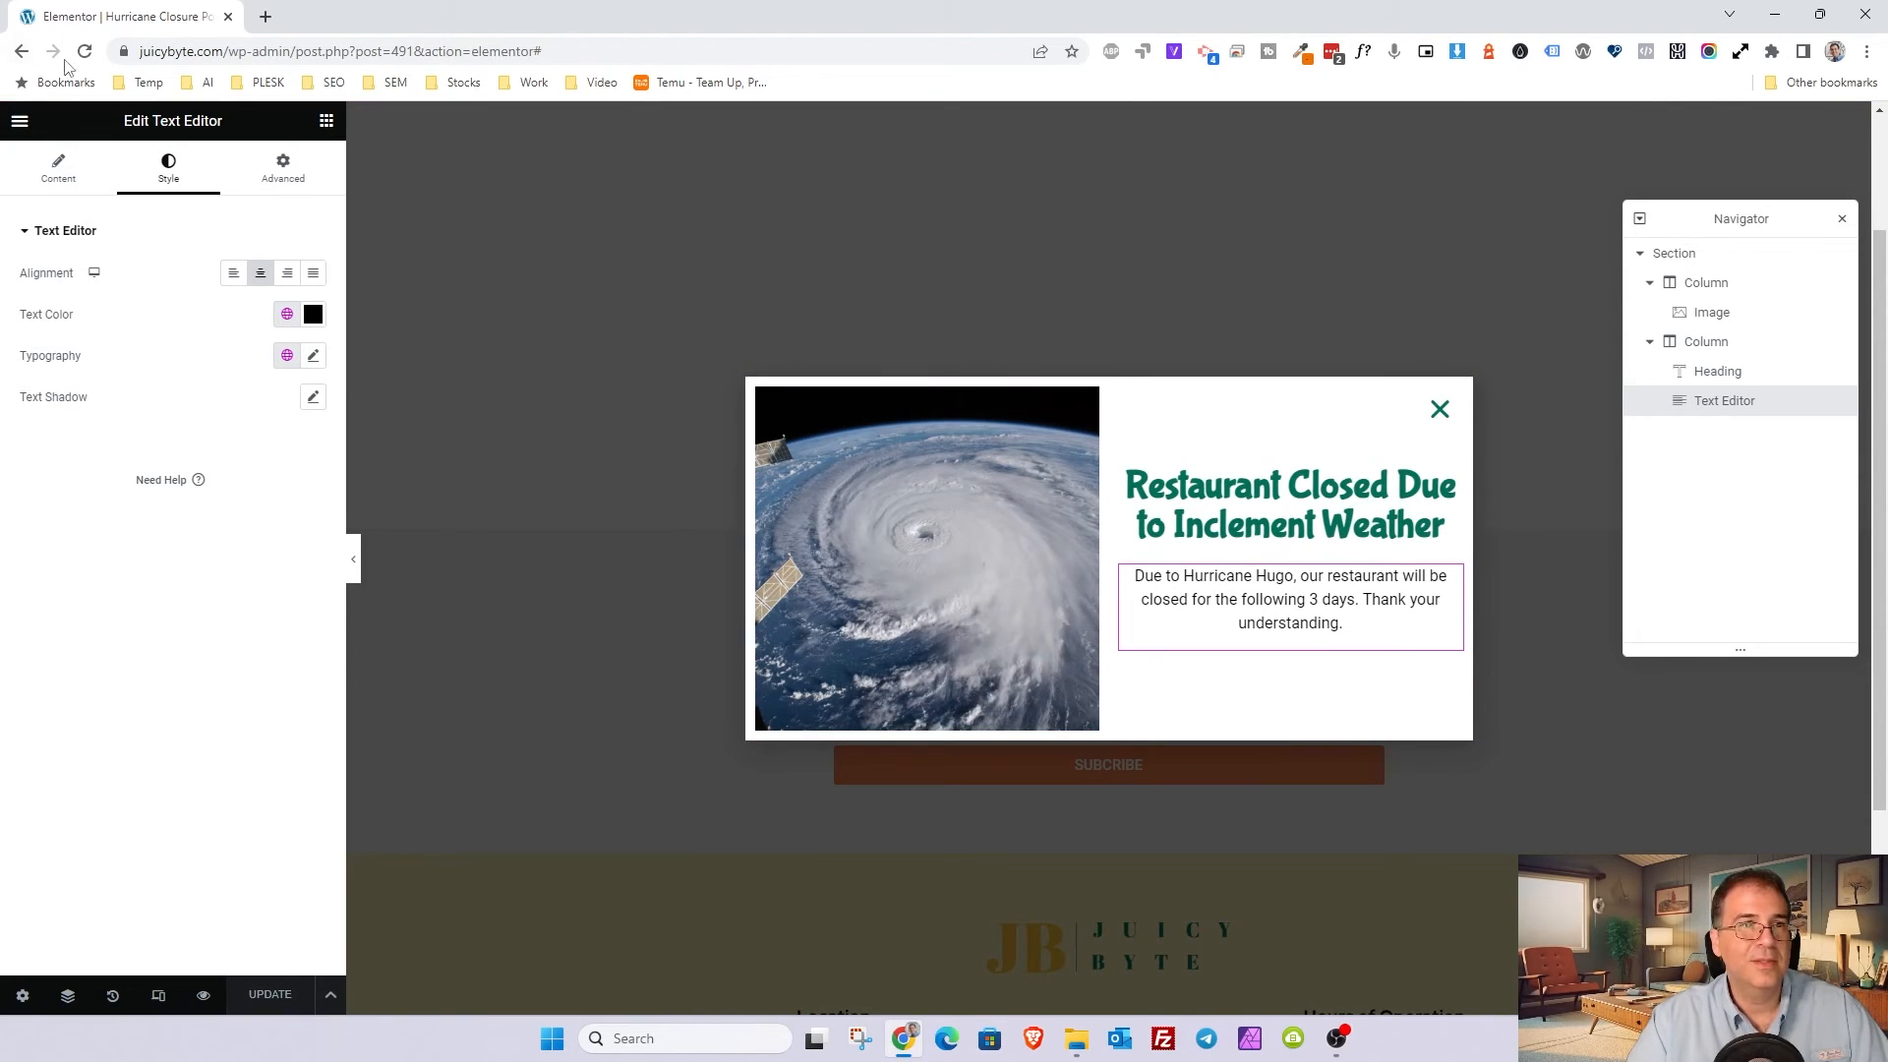
Step: View the Hurricane Closure Popup page in a new tab and dismiss the popup to test it
{"action": "left_click", "coordinate": [19, 120]}
{"action": "right_click", "coordinate": [106, 470]}
{"action": "left_click", "coordinate": [147, 487]}
{"action": "left_click", "coordinate": [333, 17]}
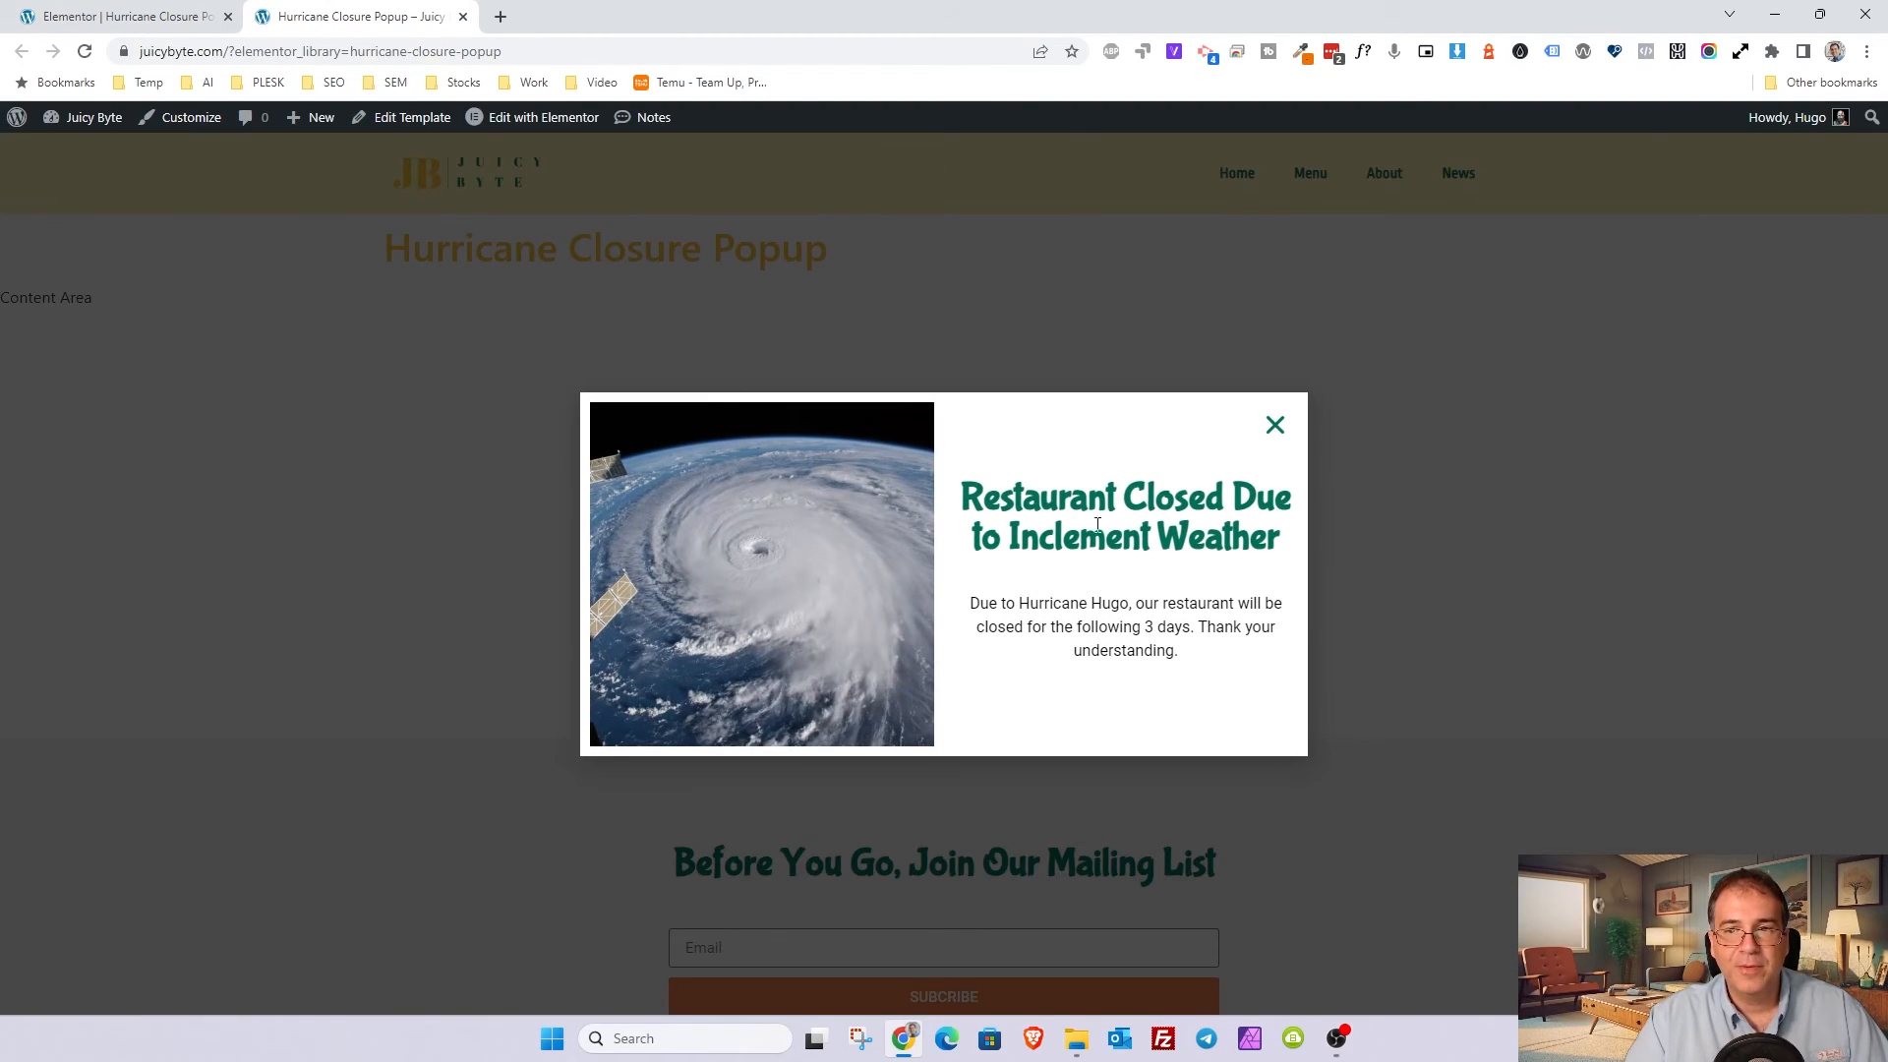
{"action": "left_click", "coordinate": [1273, 428]}
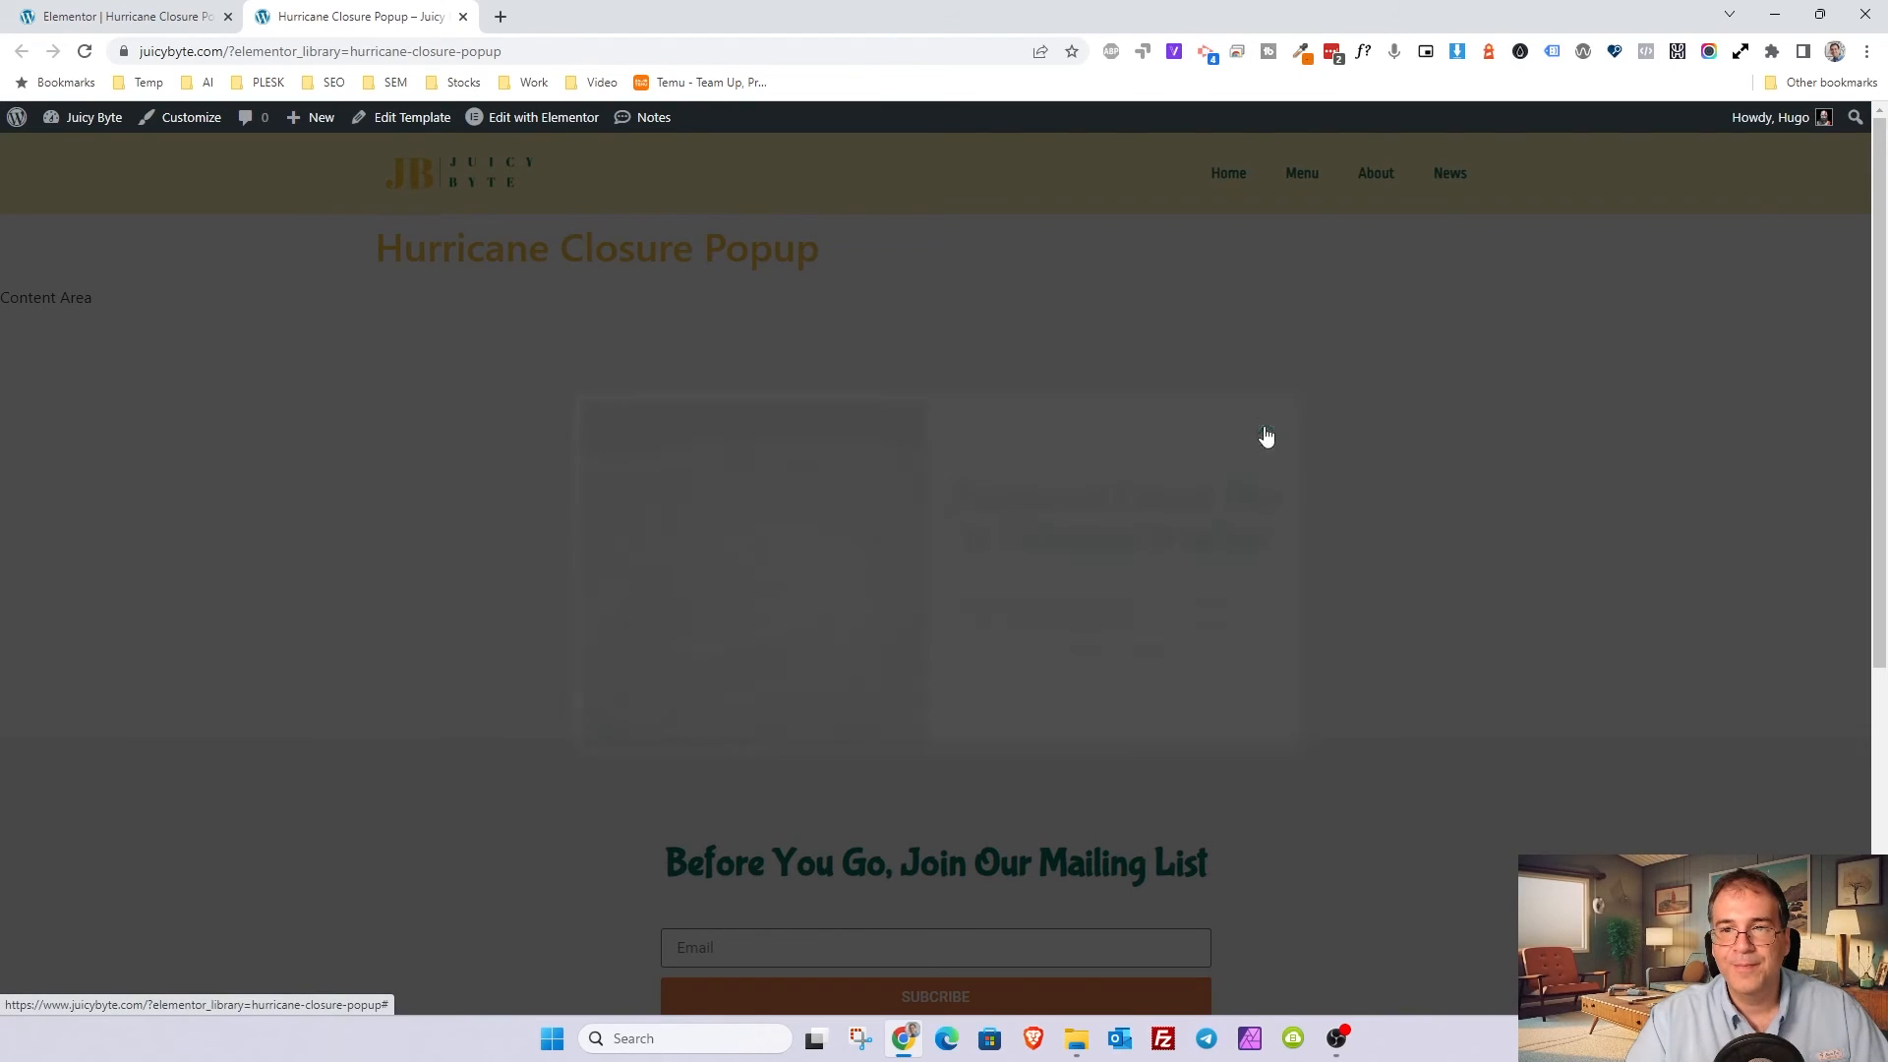
Step: Compare the popup in the Elementor editor with the live Juicy Byte home page and look over the home page content
{"action": "left_click", "coordinate": [127, 14]}
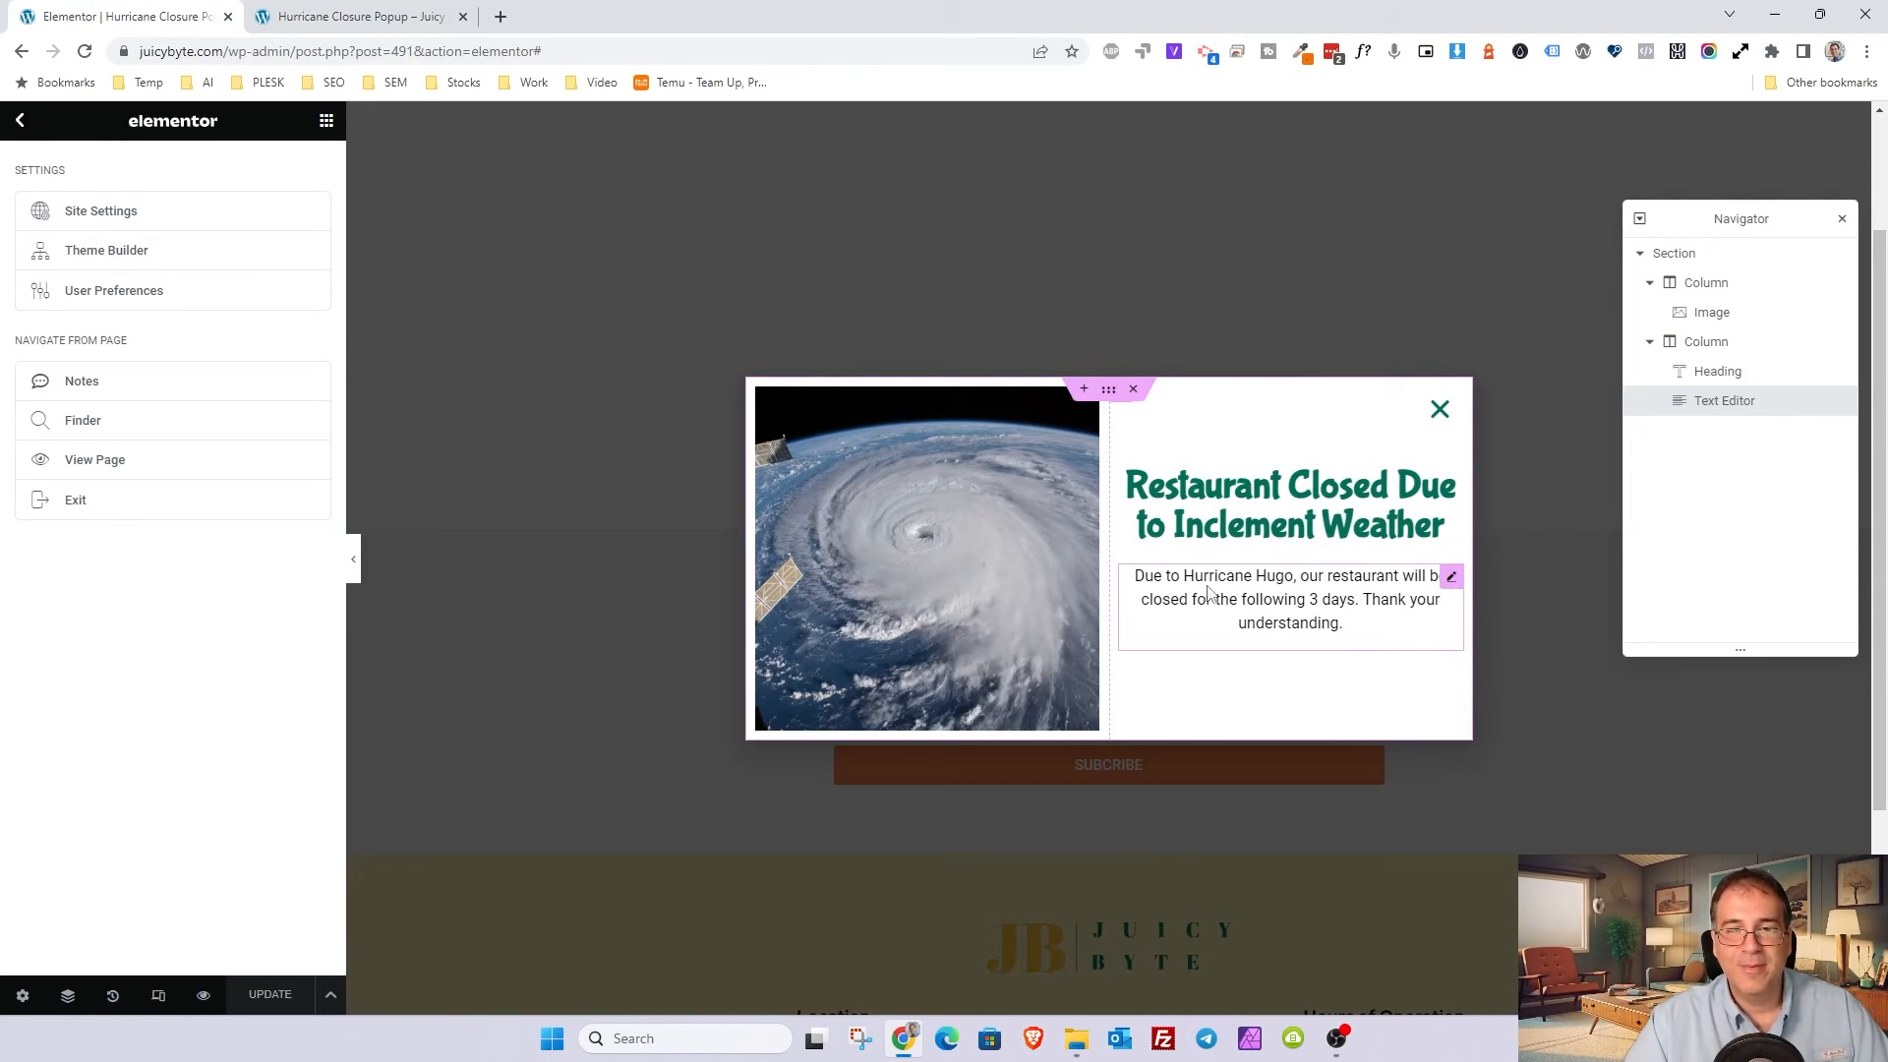
{"action": "left_click", "coordinate": [21, 121]}
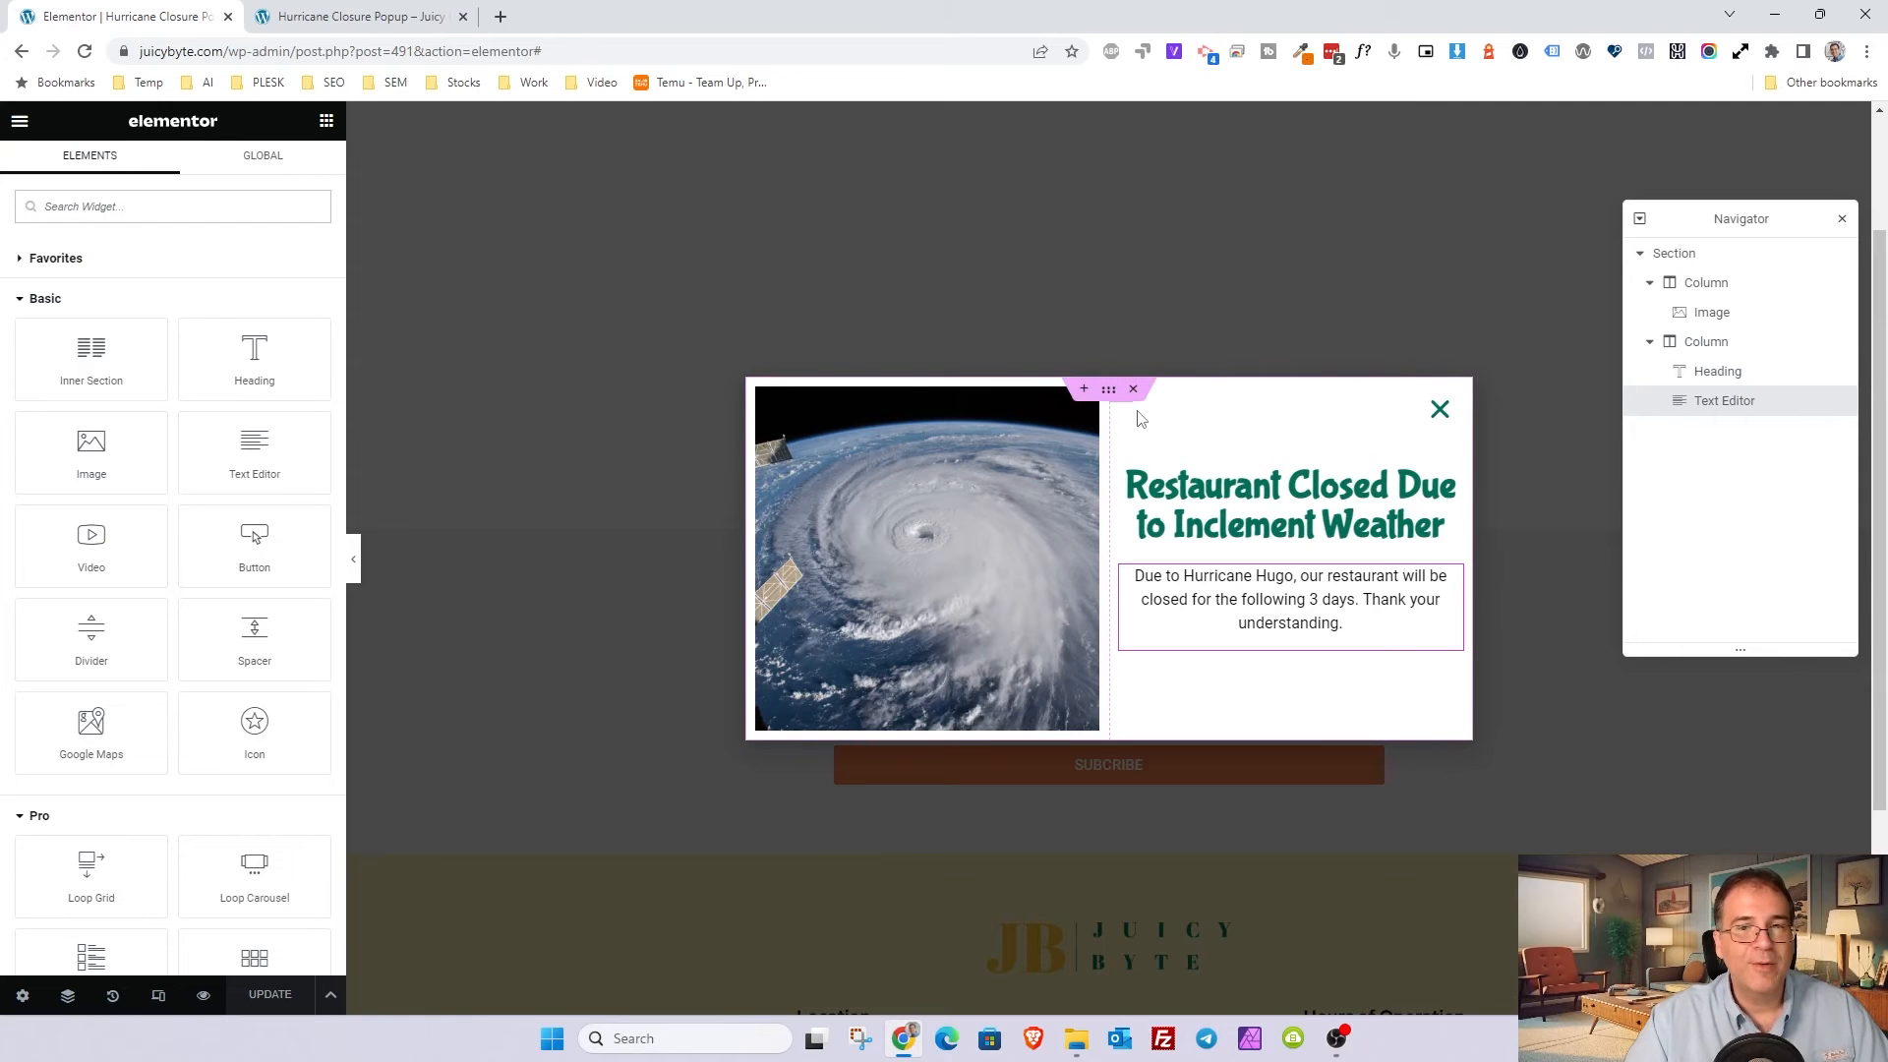
{"action": "left_click", "coordinate": [383, 20]}
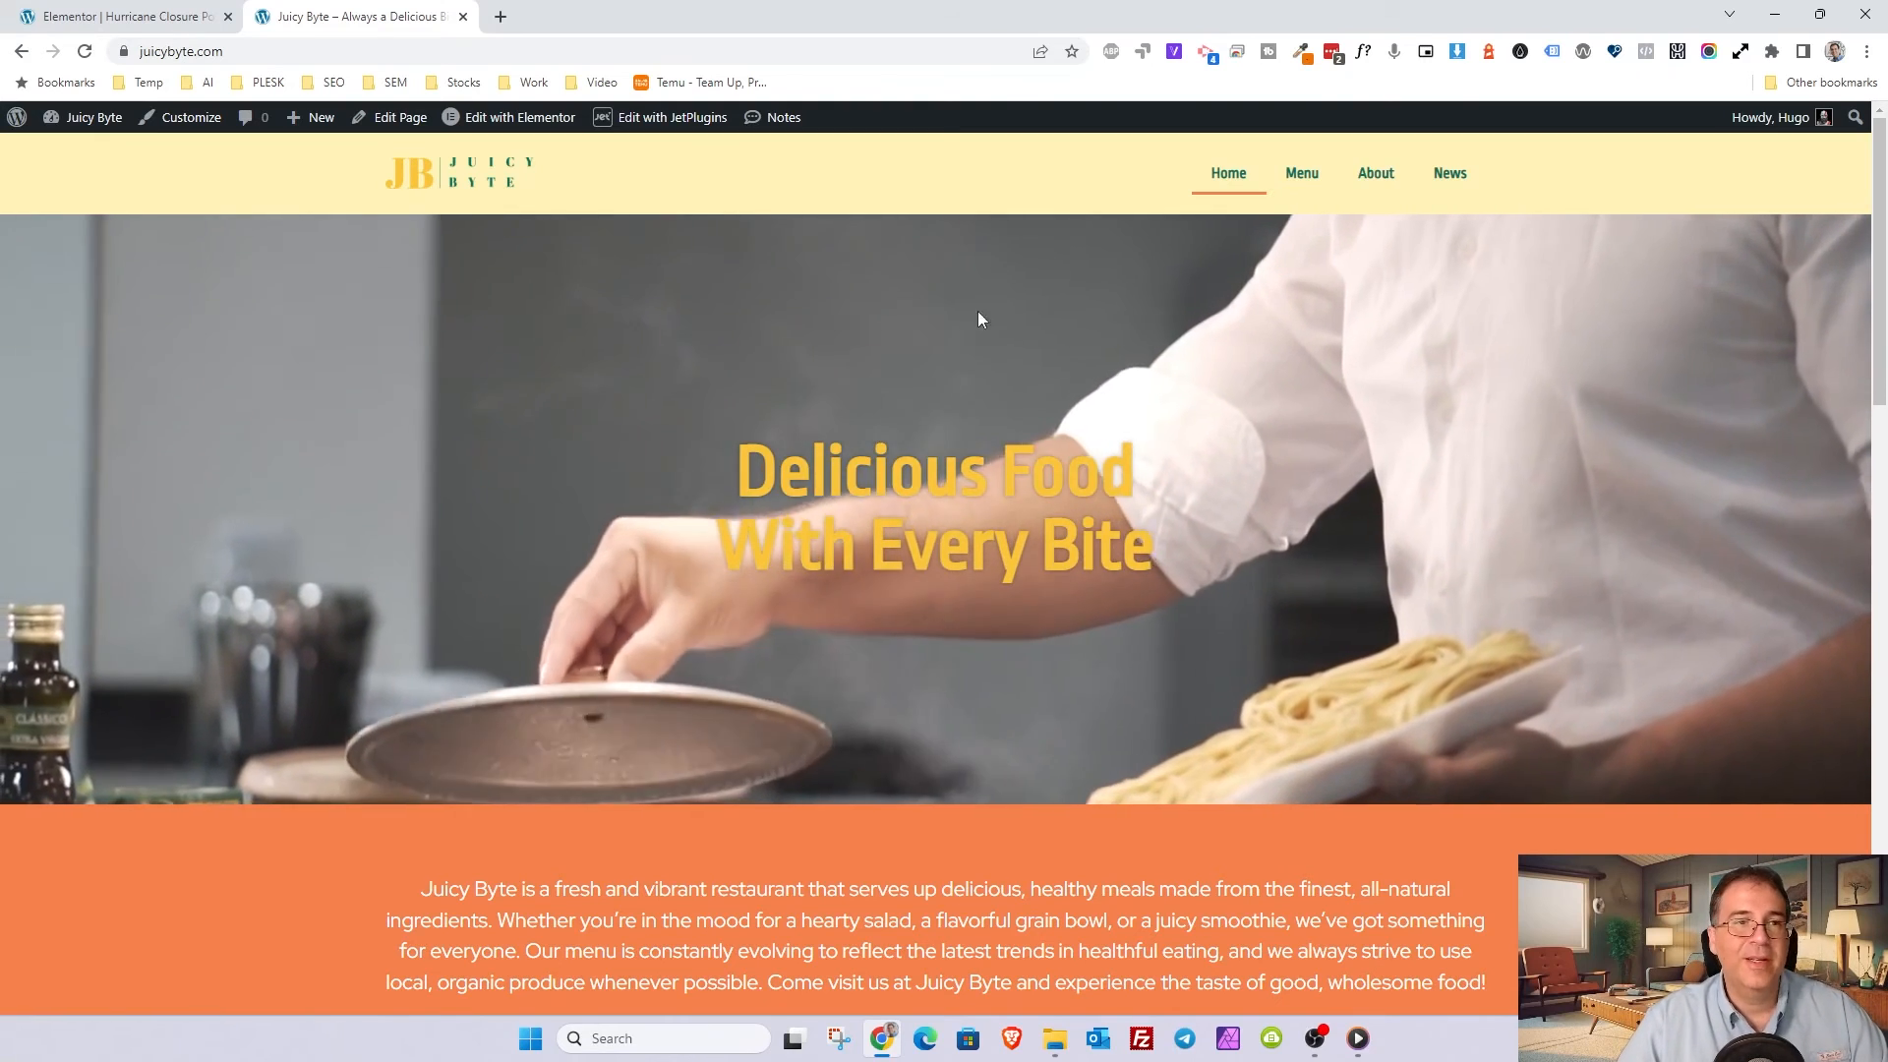
{"action": "left_click", "coordinate": [149, 16]}
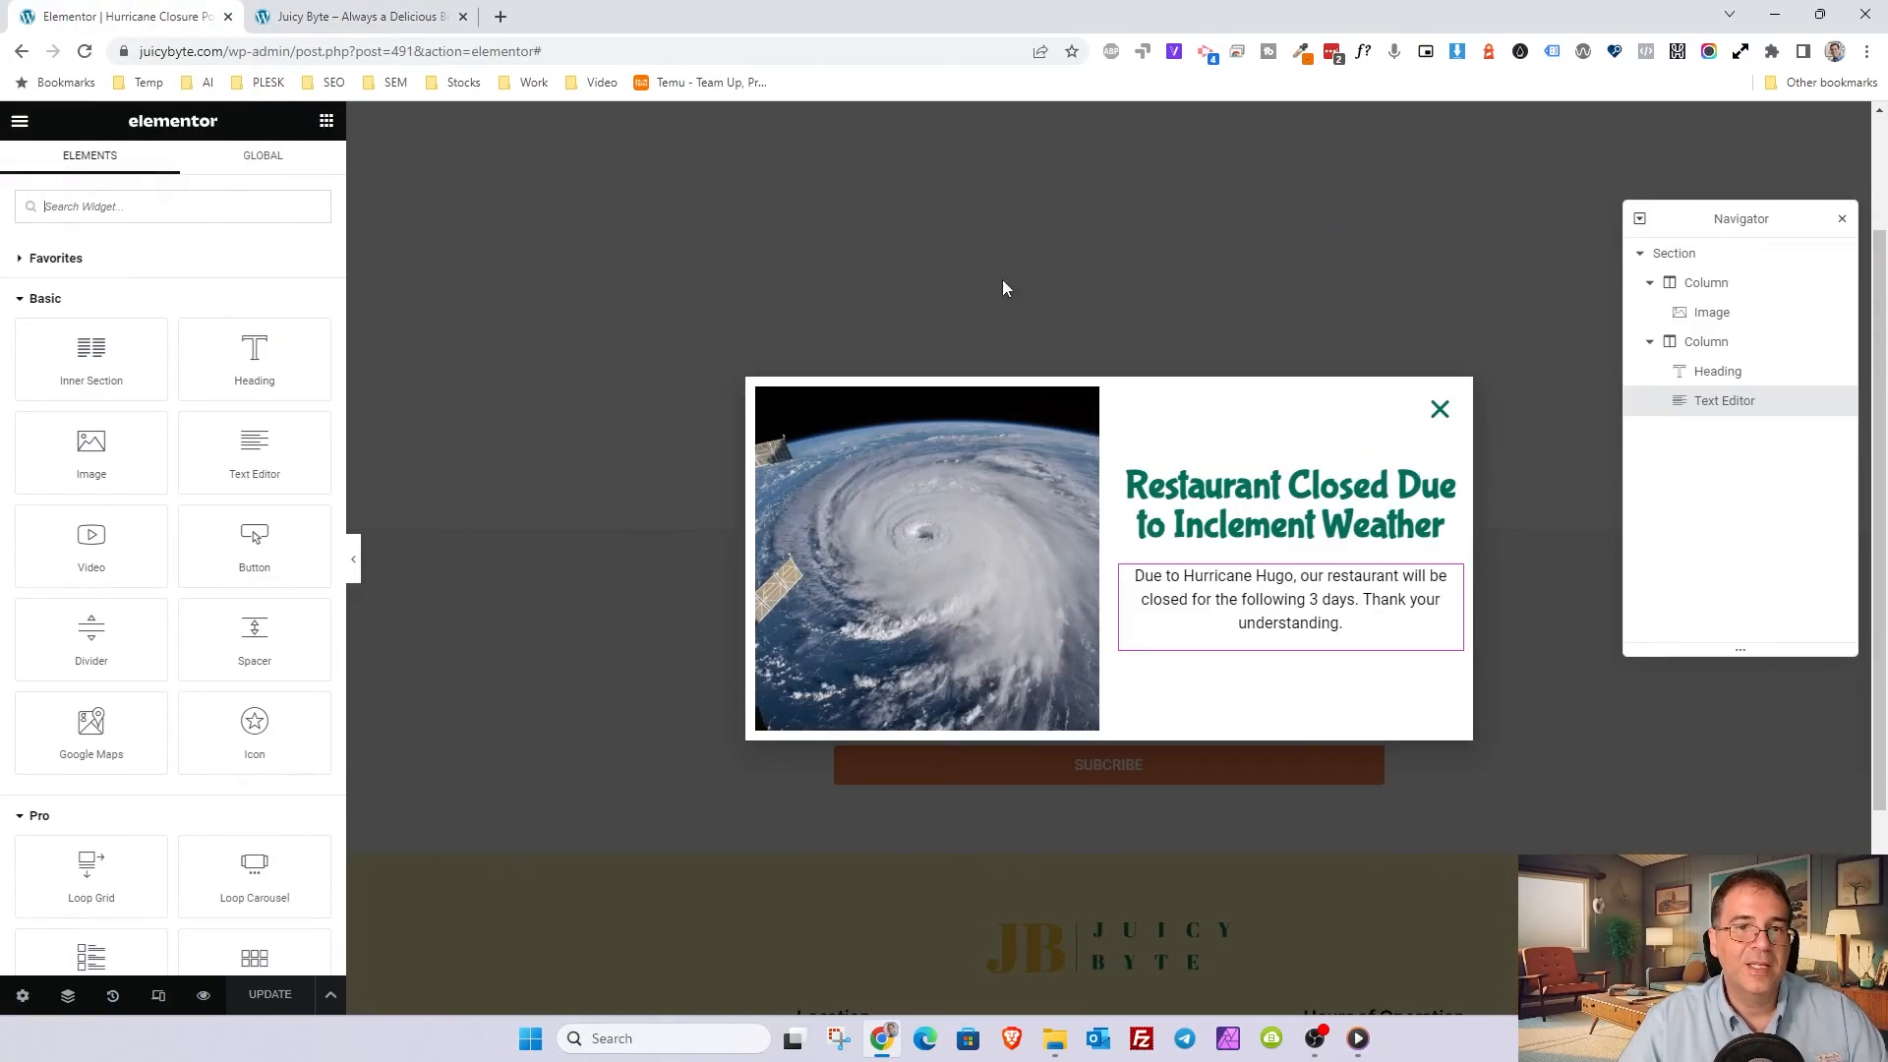
{"action": "left_click", "coordinate": [420, 12]}
{"action": "scroll", "coordinate": [894, 424], "scroll_direction": "down", "scroll_amount": 5}
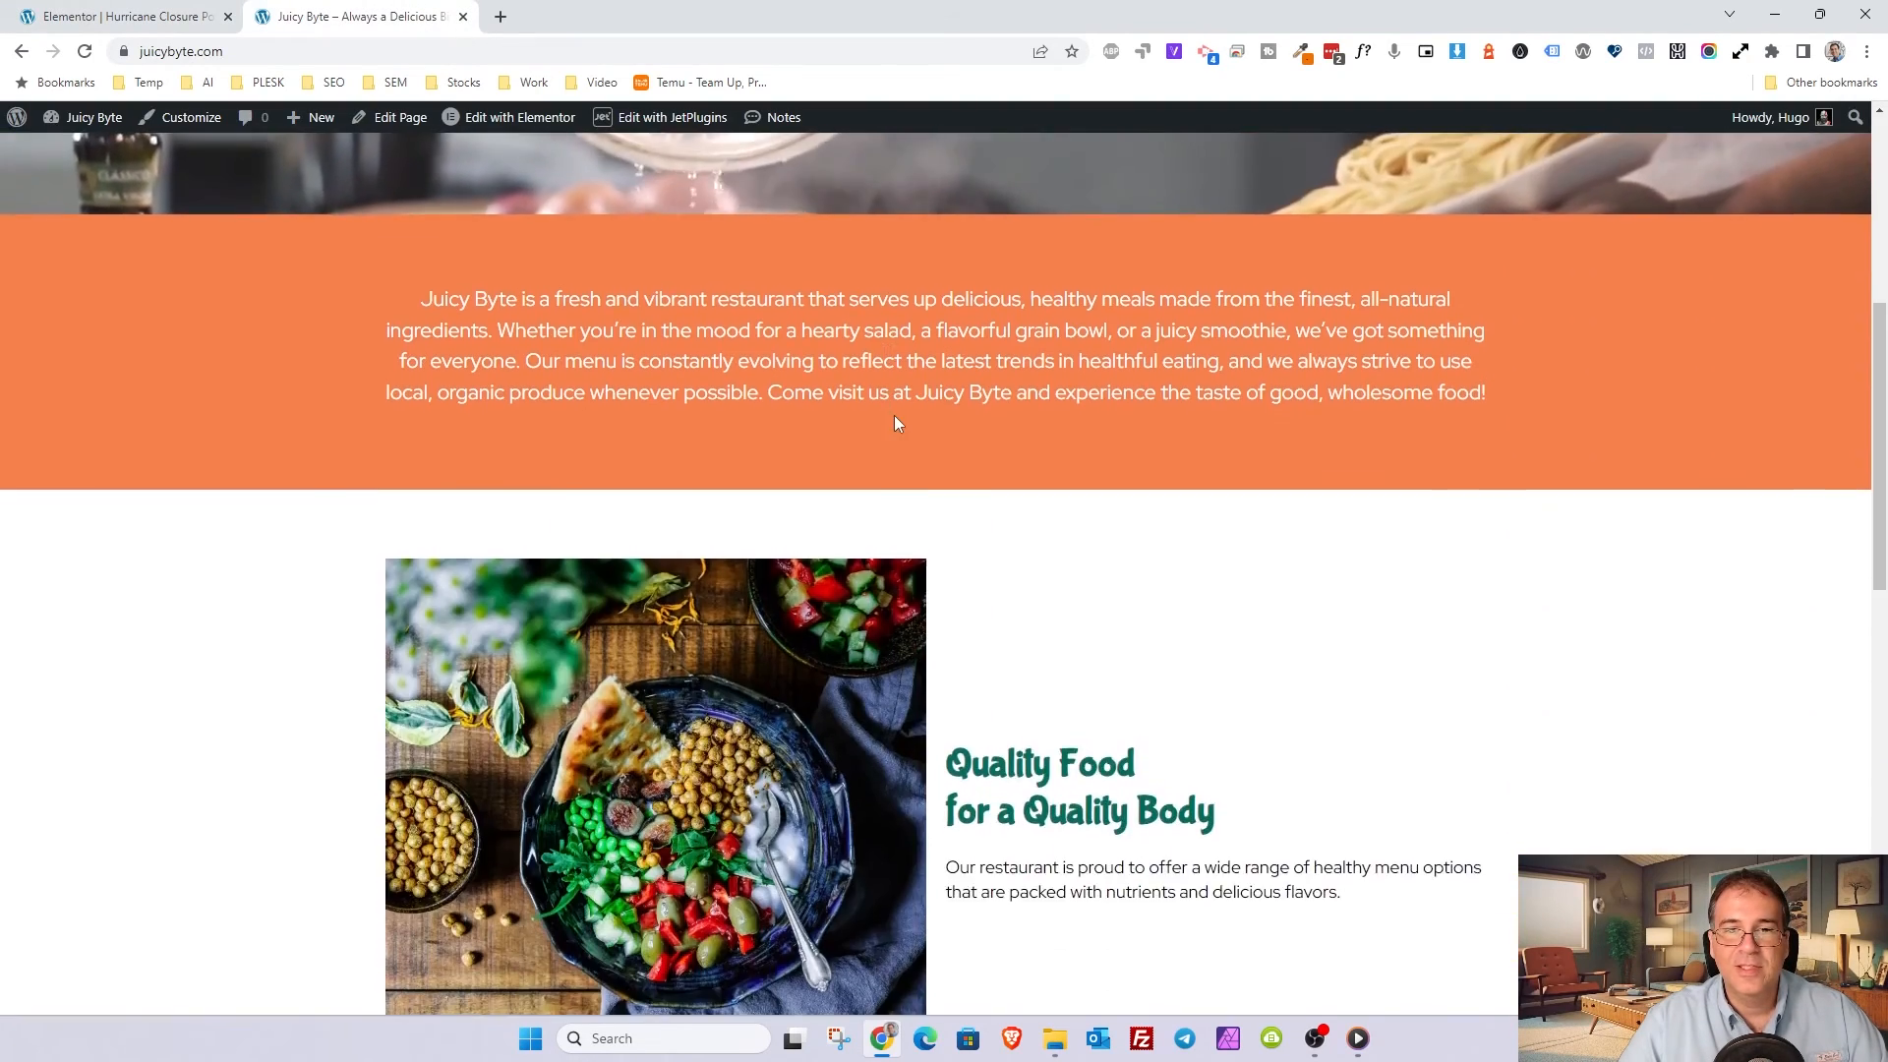
{"action": "scroll", "coordinate": [894, 424], "scroll_direction": "up", "scroll_amount": 5}
{"action": "scroll", "coordinate": [642, 399], "scroll_direction": "down", "scroll_amount": 4}
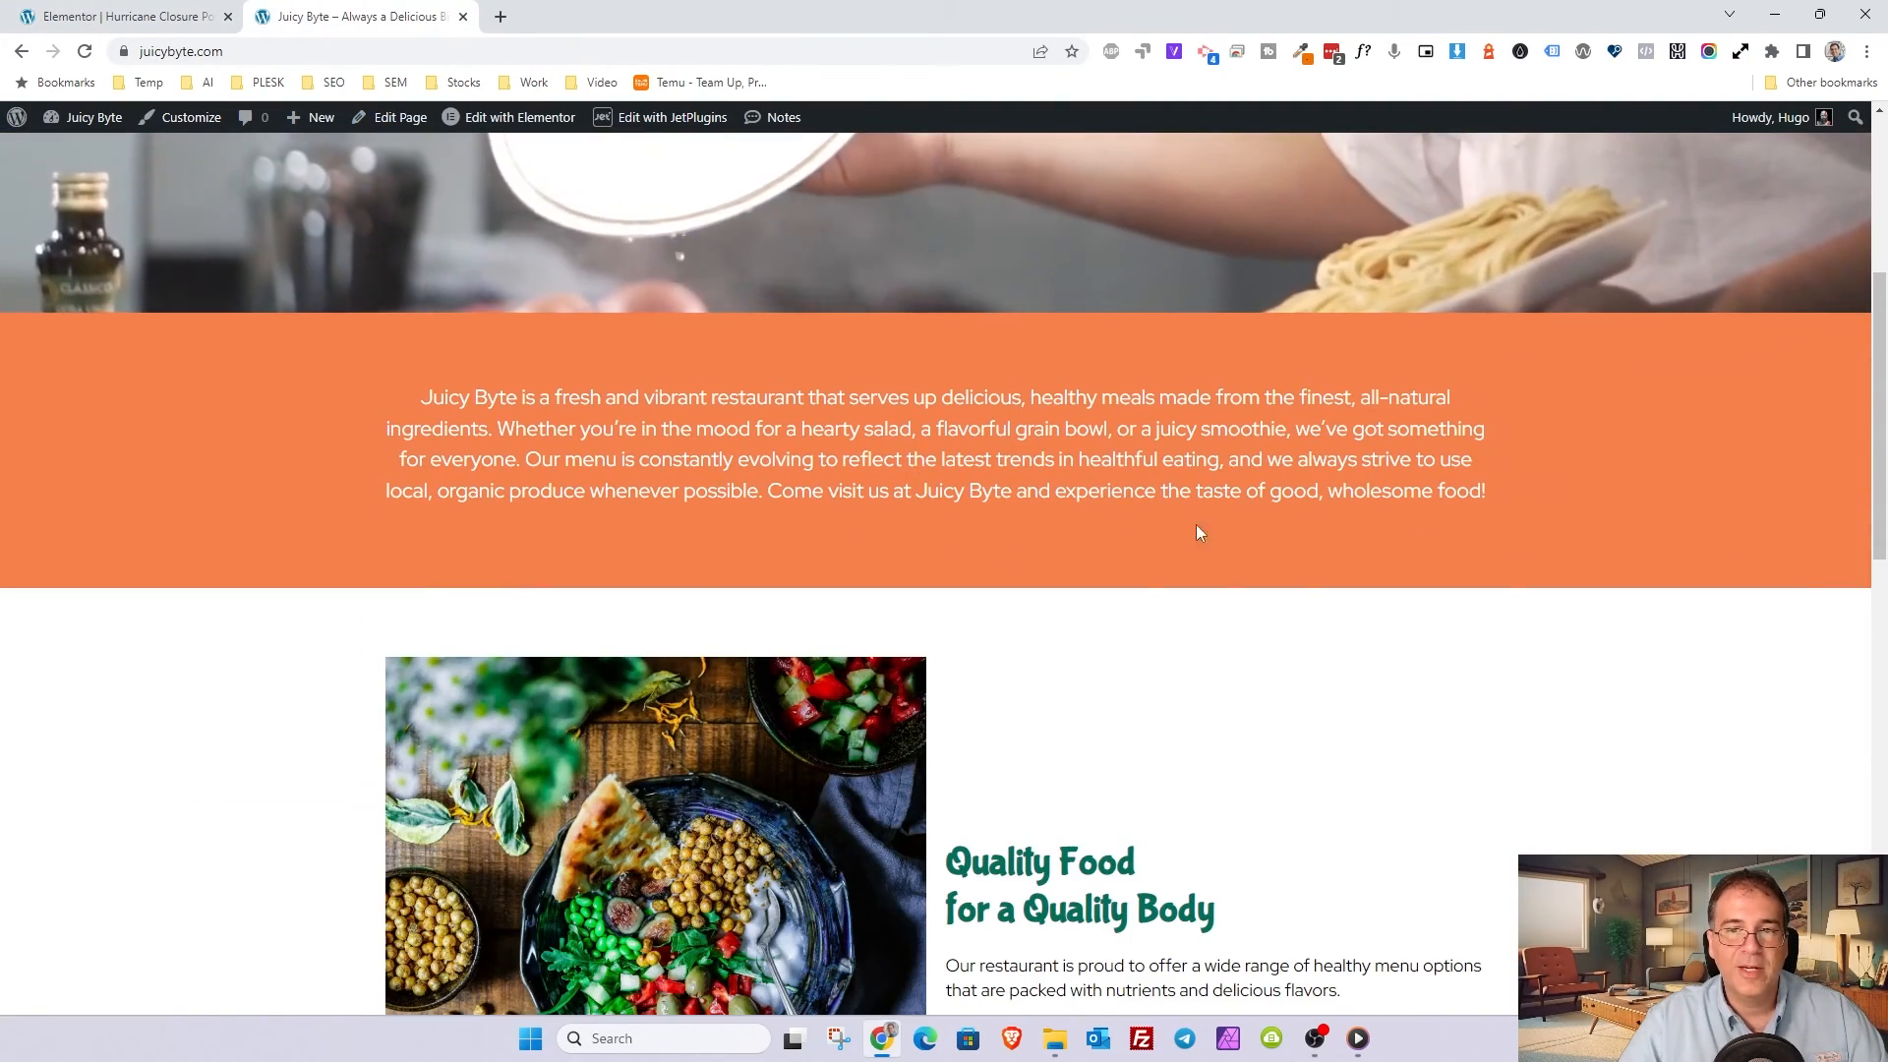
{"action": "scroll", "coordinate": [1118, 524], "scroll_direction": "up", "scroll_amount": 5}
Step: Open the home page in Elementor and add a Button widget below the intro text in the orange section
{"action": "mouse_move", "coordinate": [503, 118]}
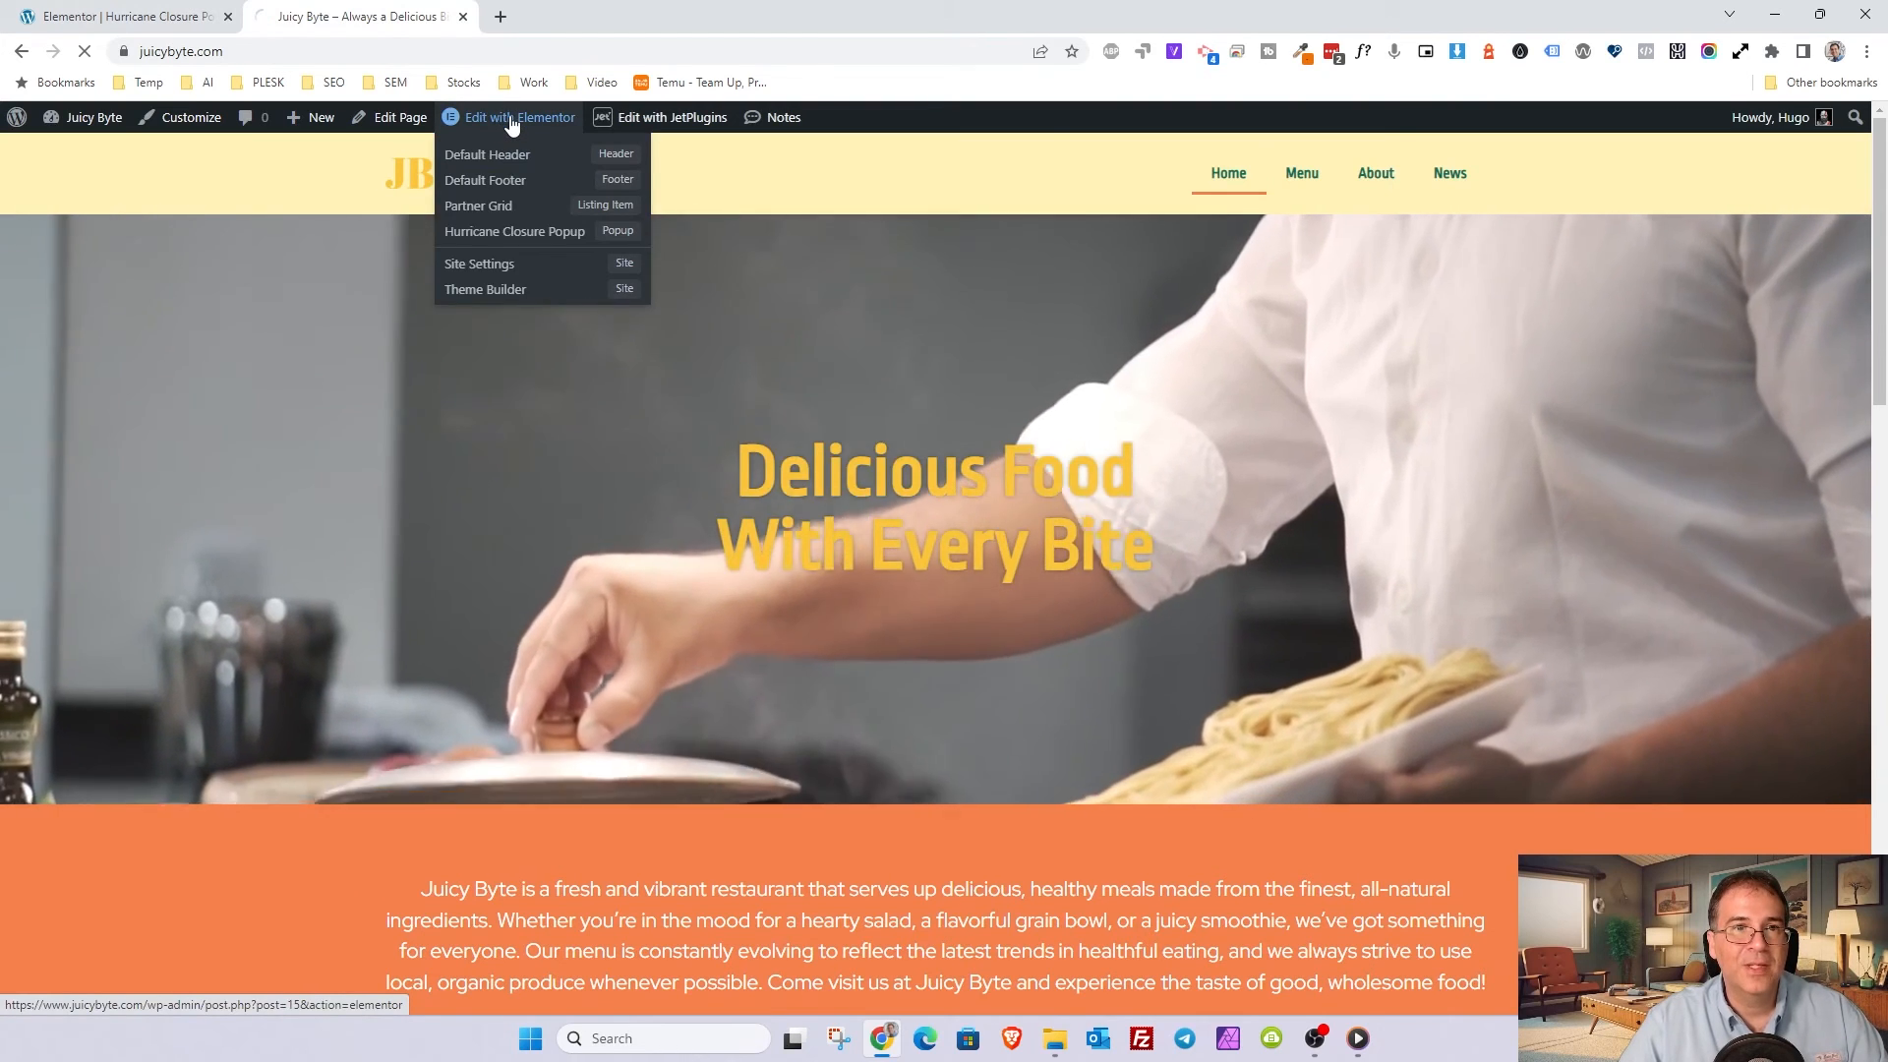
{"action": "left_click", "coordinate": [511, 119]}
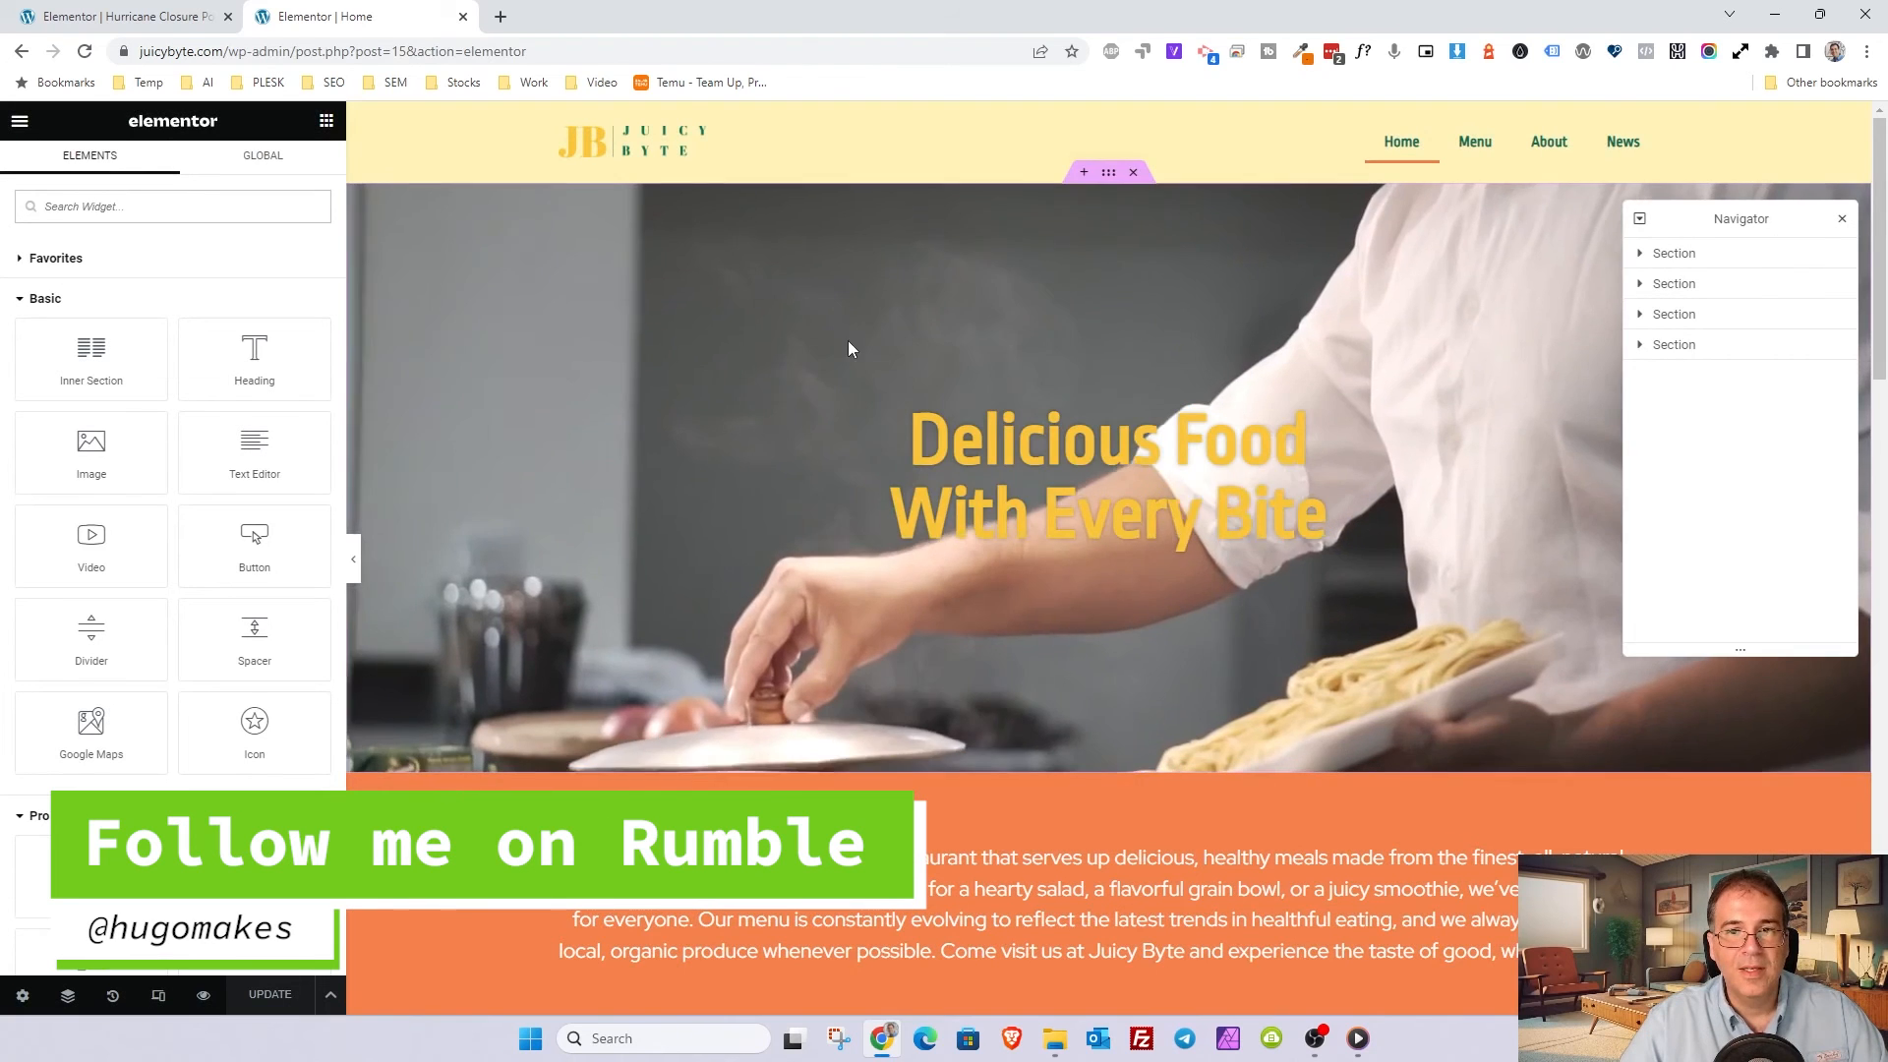
{"action": "scroll", "coordinate": [847, 349], "scroll_direction": "down", "scroll_amount": 3}
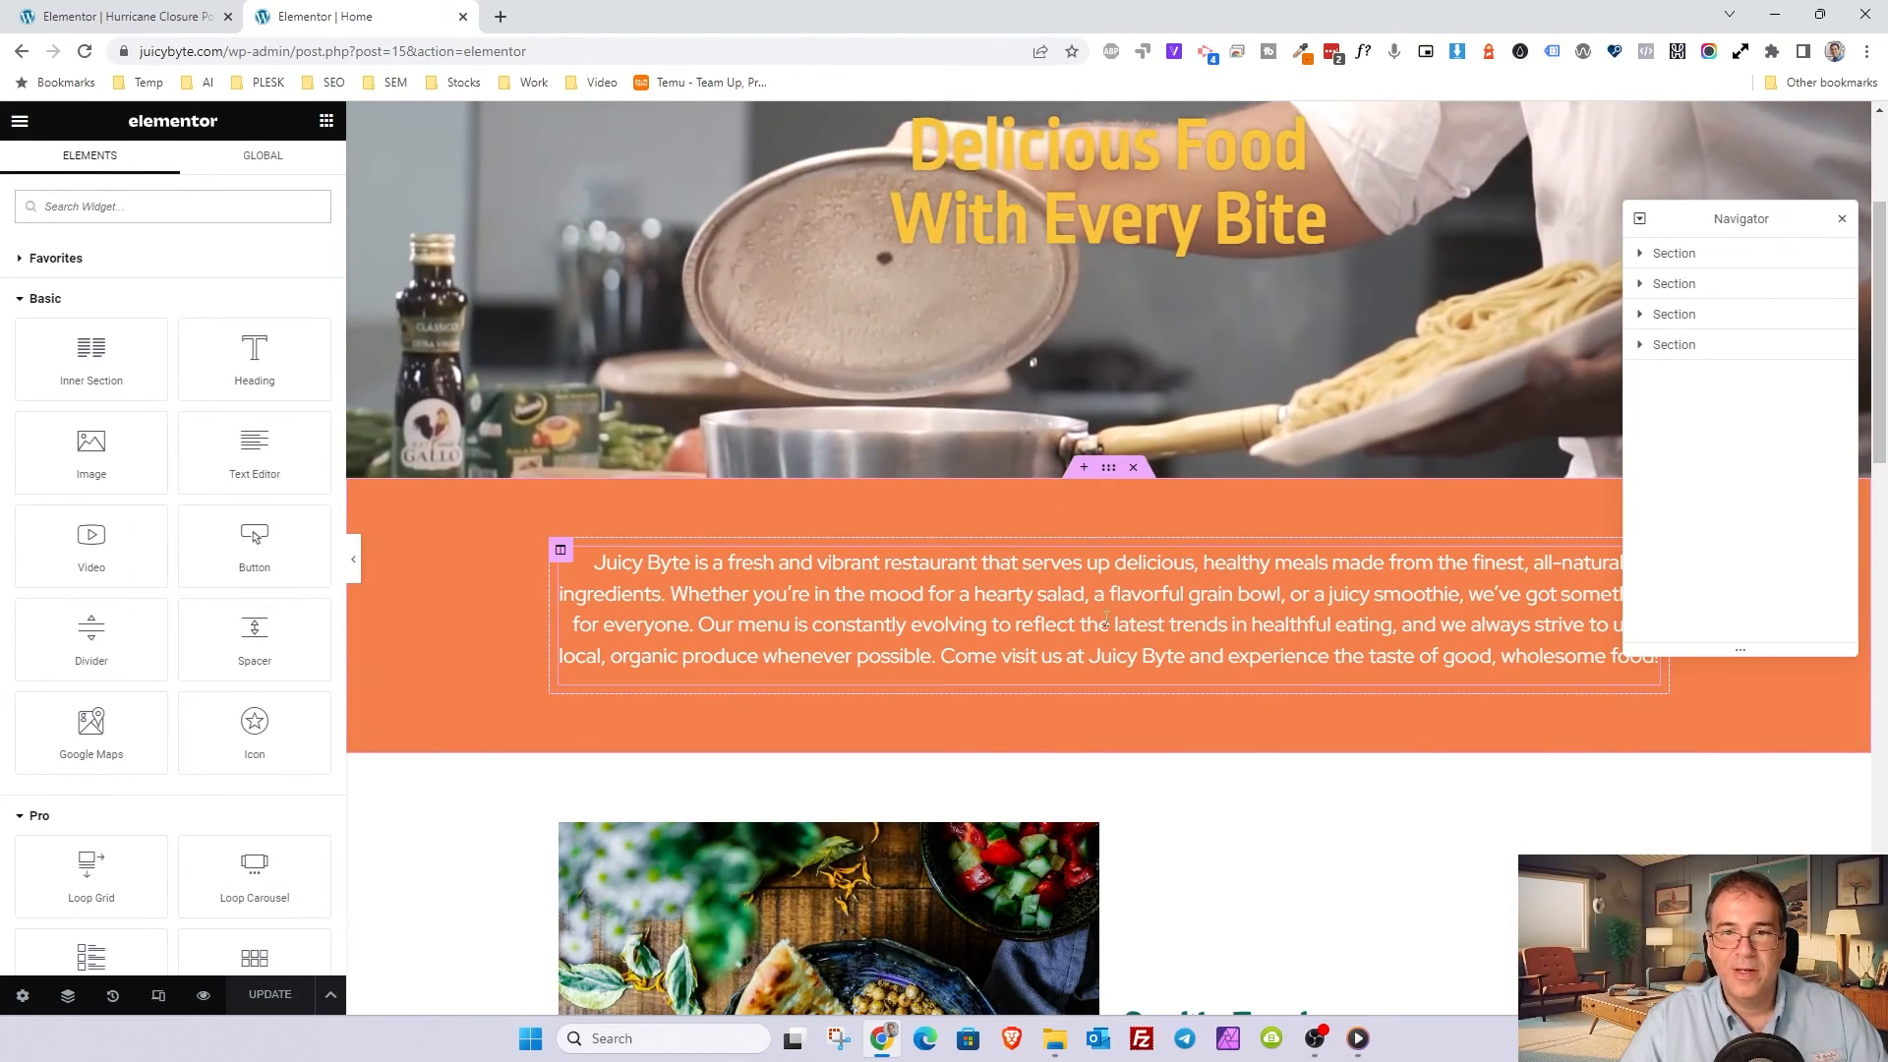
{"action": "left_click", "coordinate": [147, 195]}
{"action": "type", "text": "butt"}
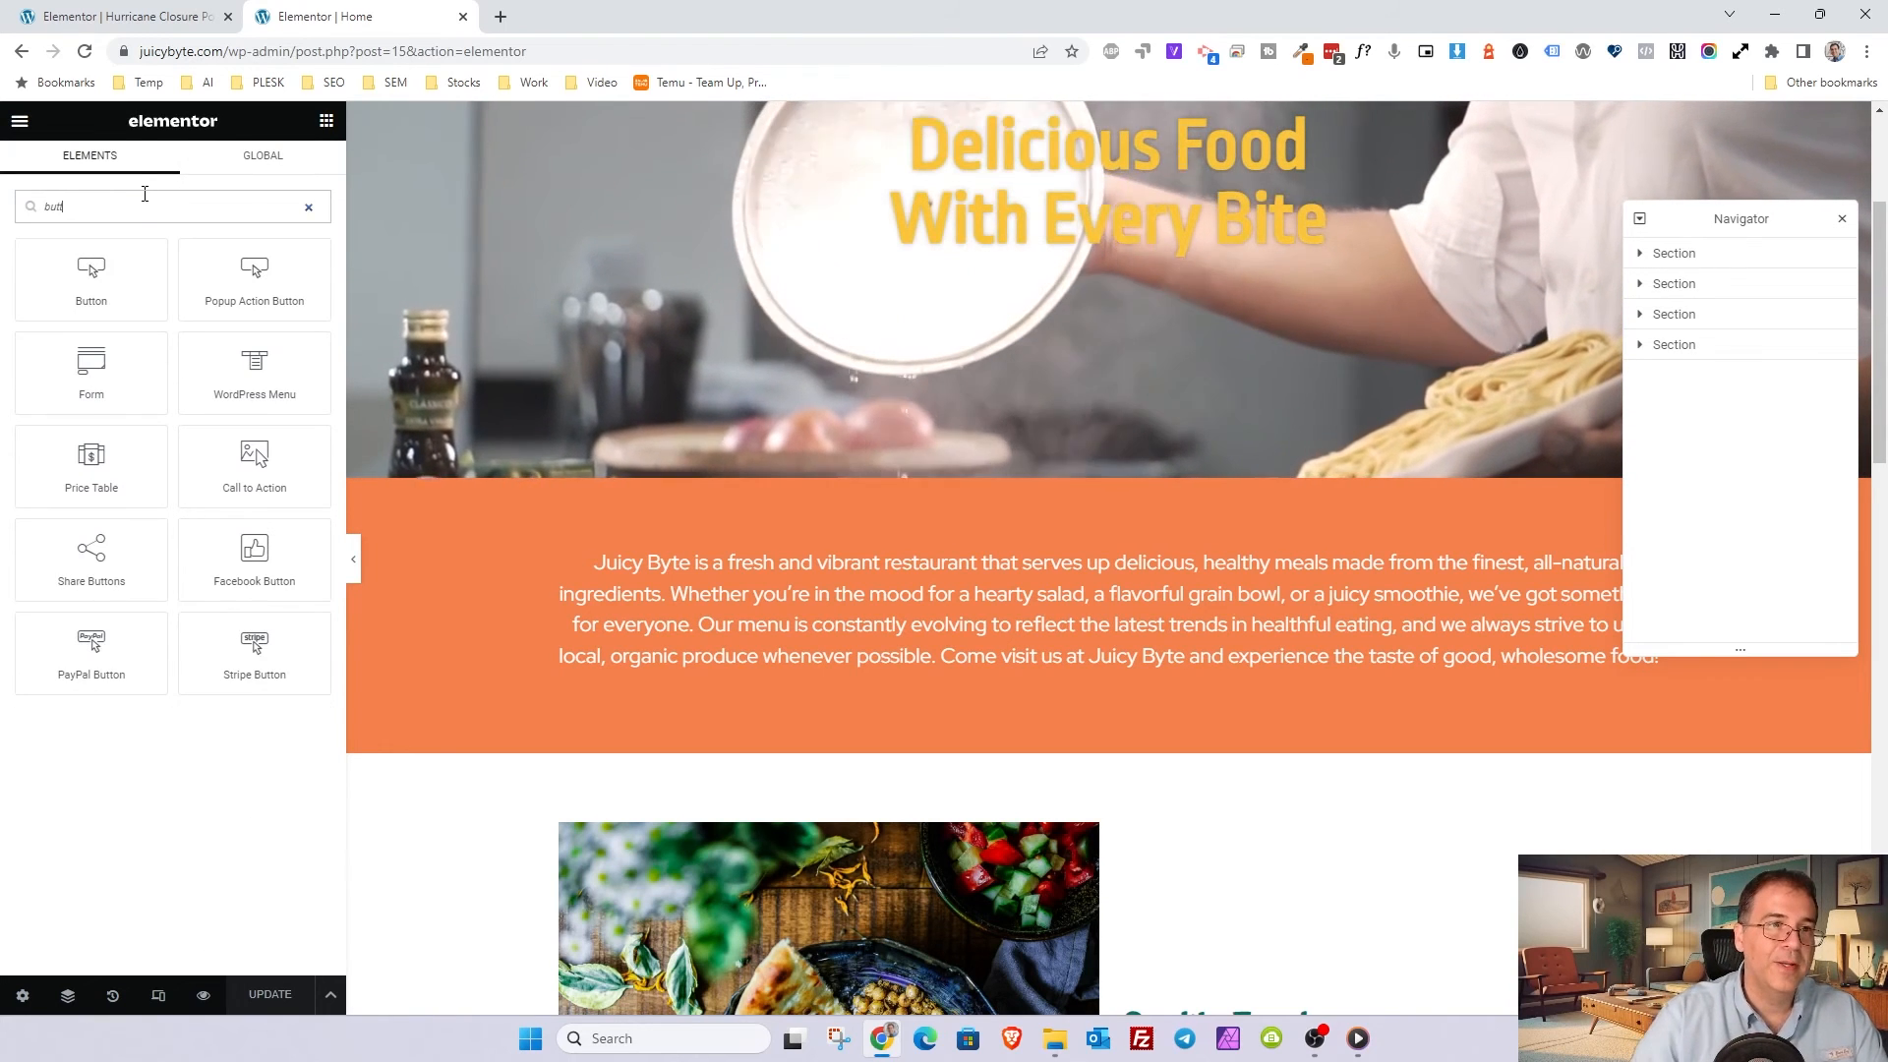
{"action": "left_click_drag", "start_coordinate": [91, 285], "coordinate": [1178, 676]}
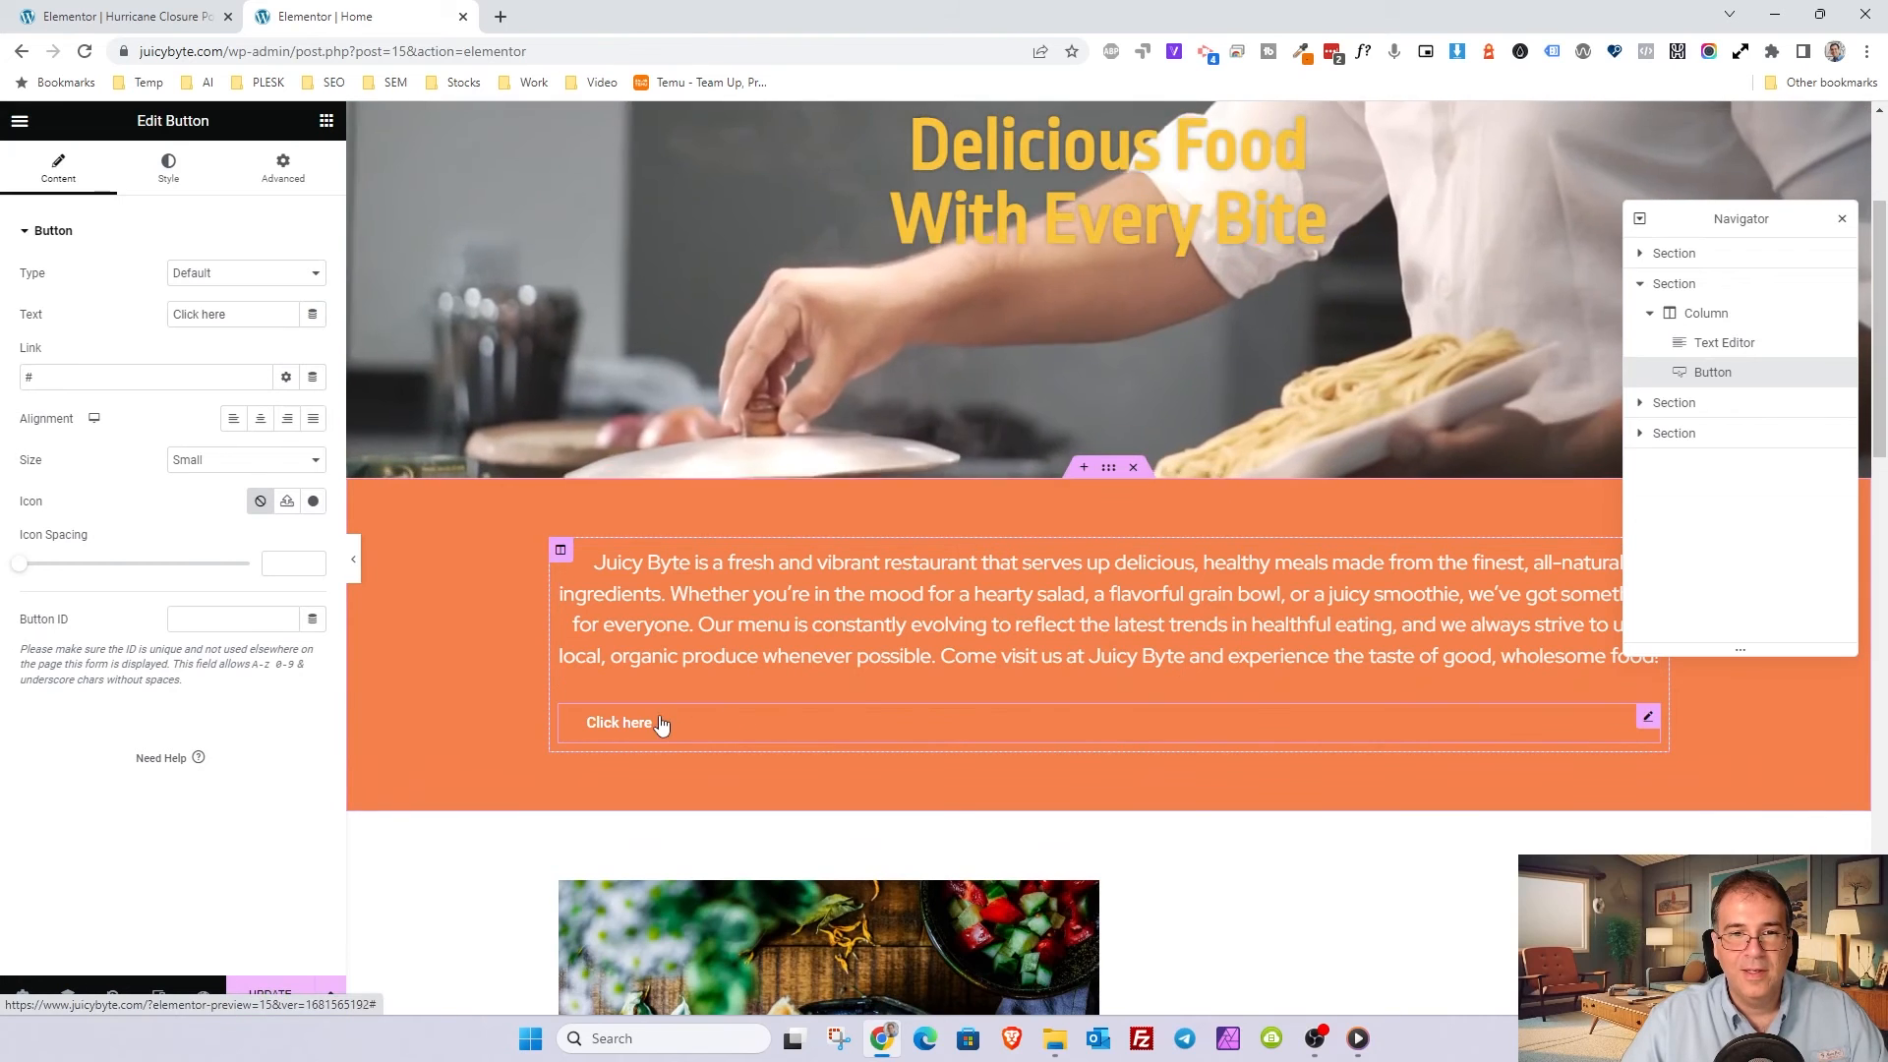
Step: Center the new button, set its size to Large and give it the global Primary background color
{"action": "left_click", "coordinate": [262, 422]}
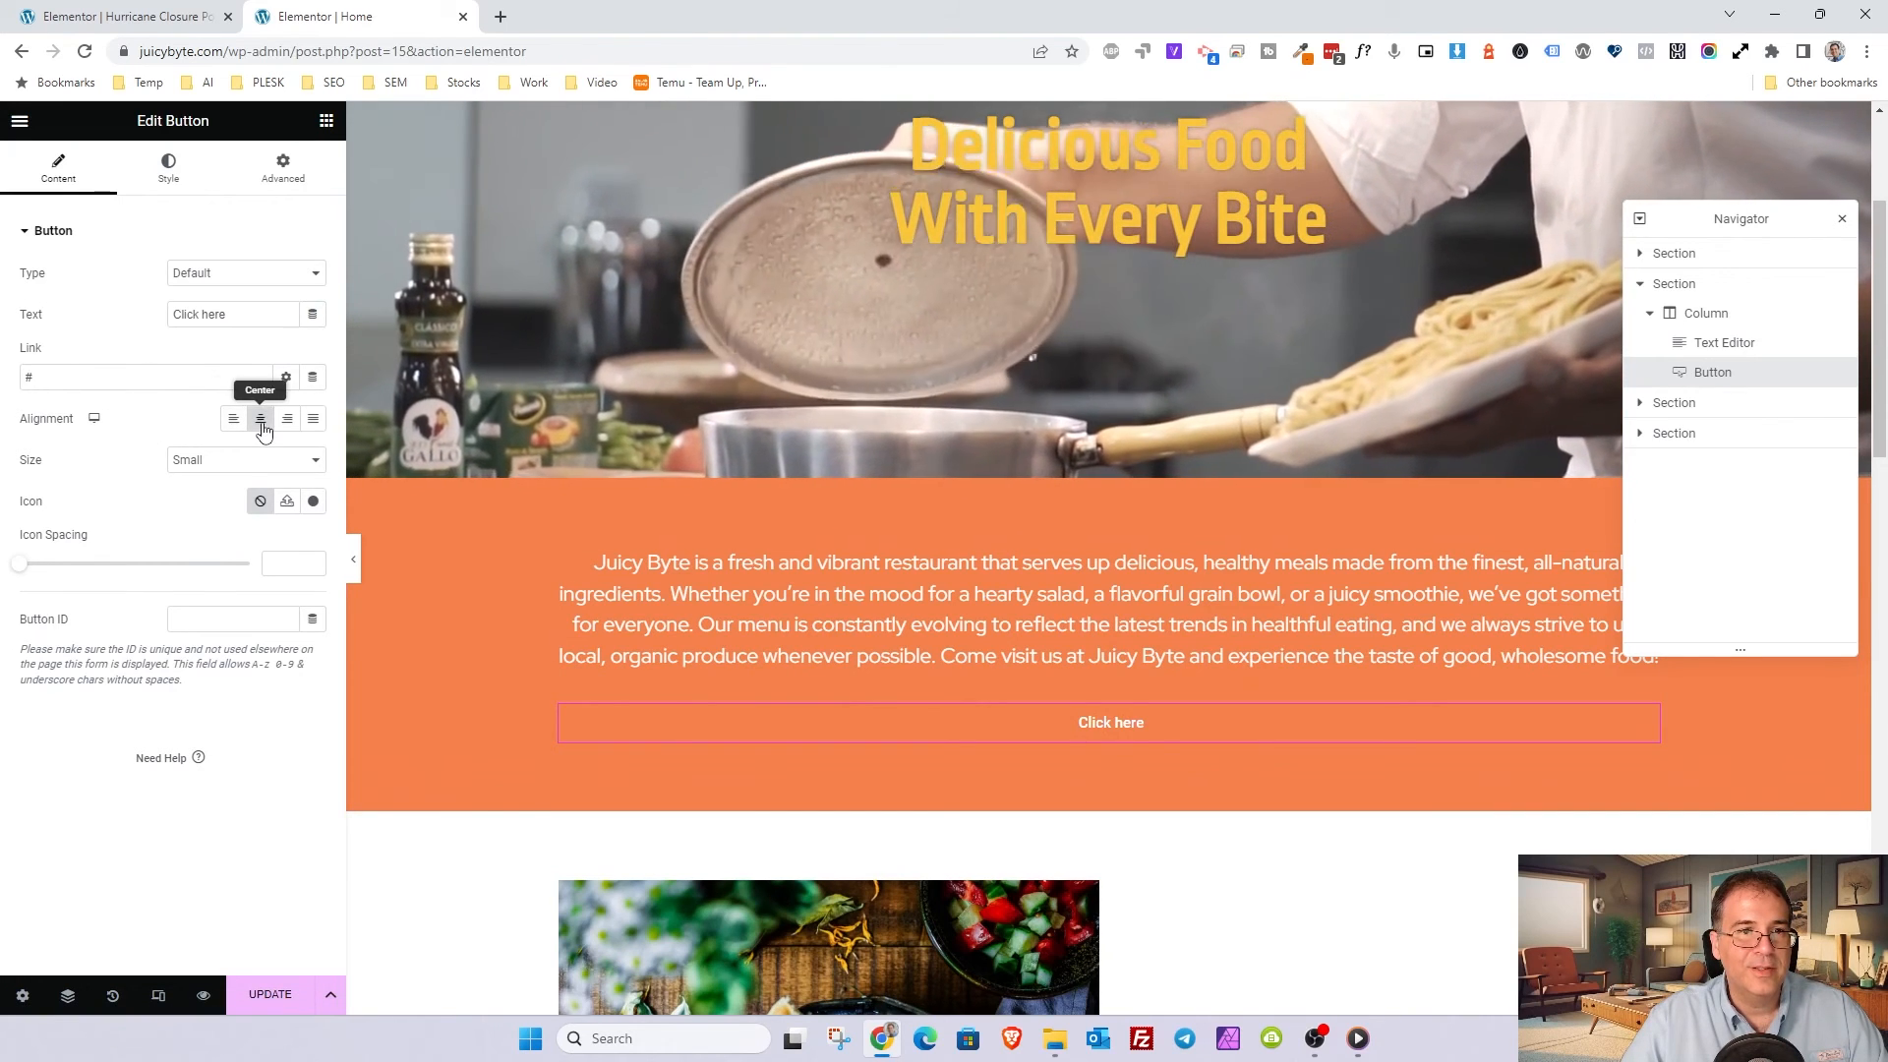
{"action": "left_click", "coordinate": [211, 460]}
{"action": "left_click", "coordinate": [222, 531]}
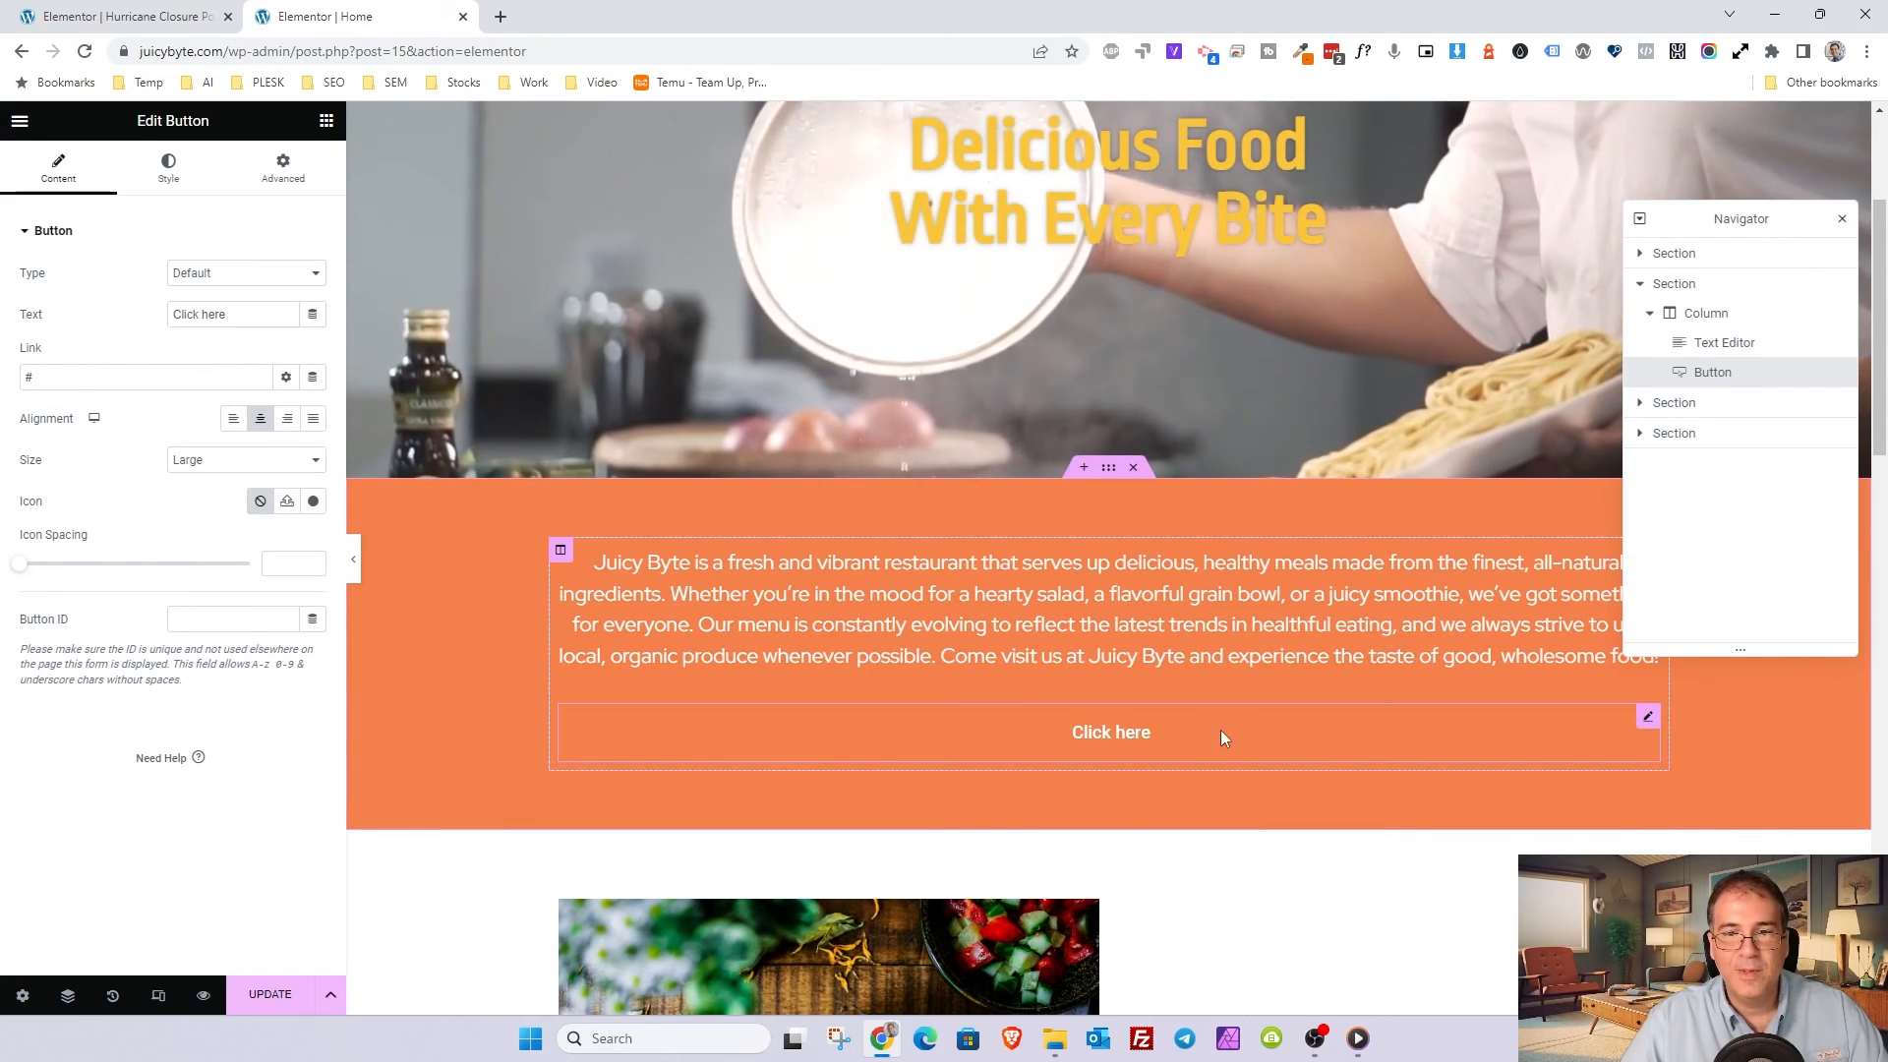
{"action": "left_click", "coordinate": [169, 170]}
{"action": "left_click", "coordinate": [286, 479]}
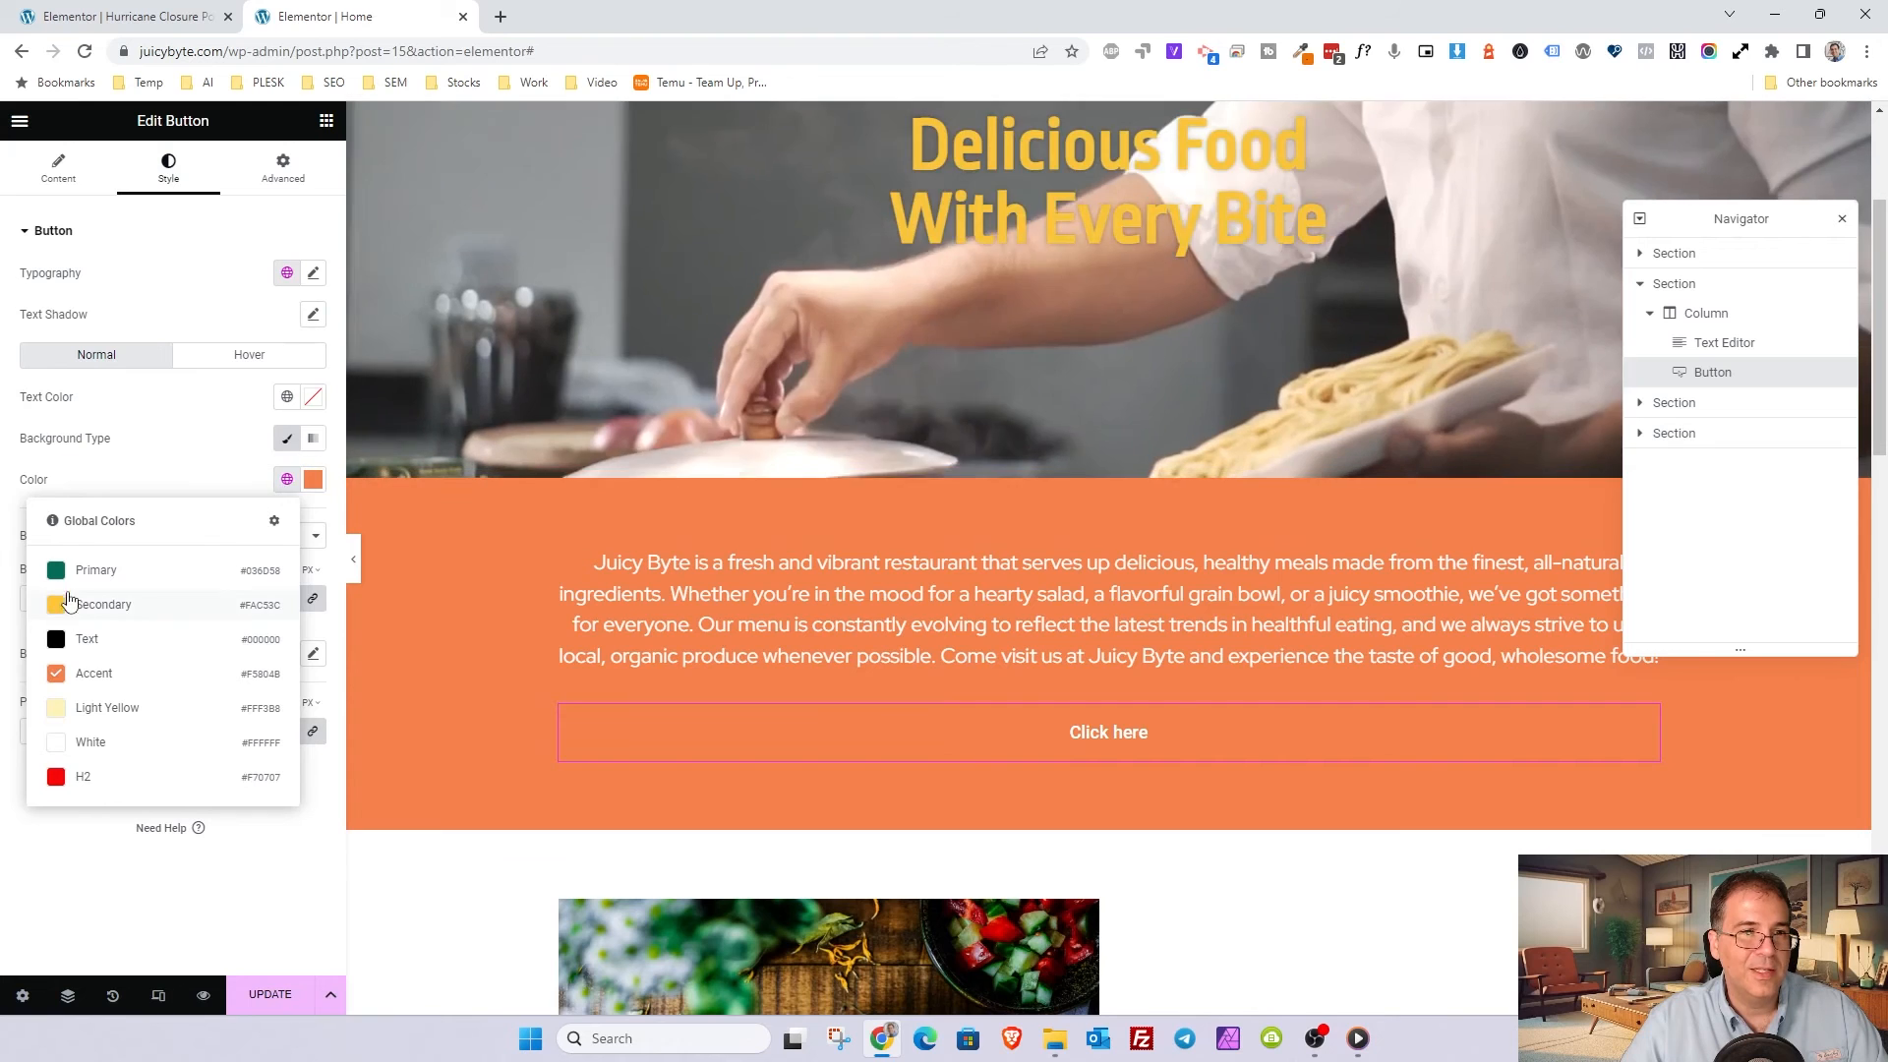
{"action": "left_click", "coordinate": [59, 570]}
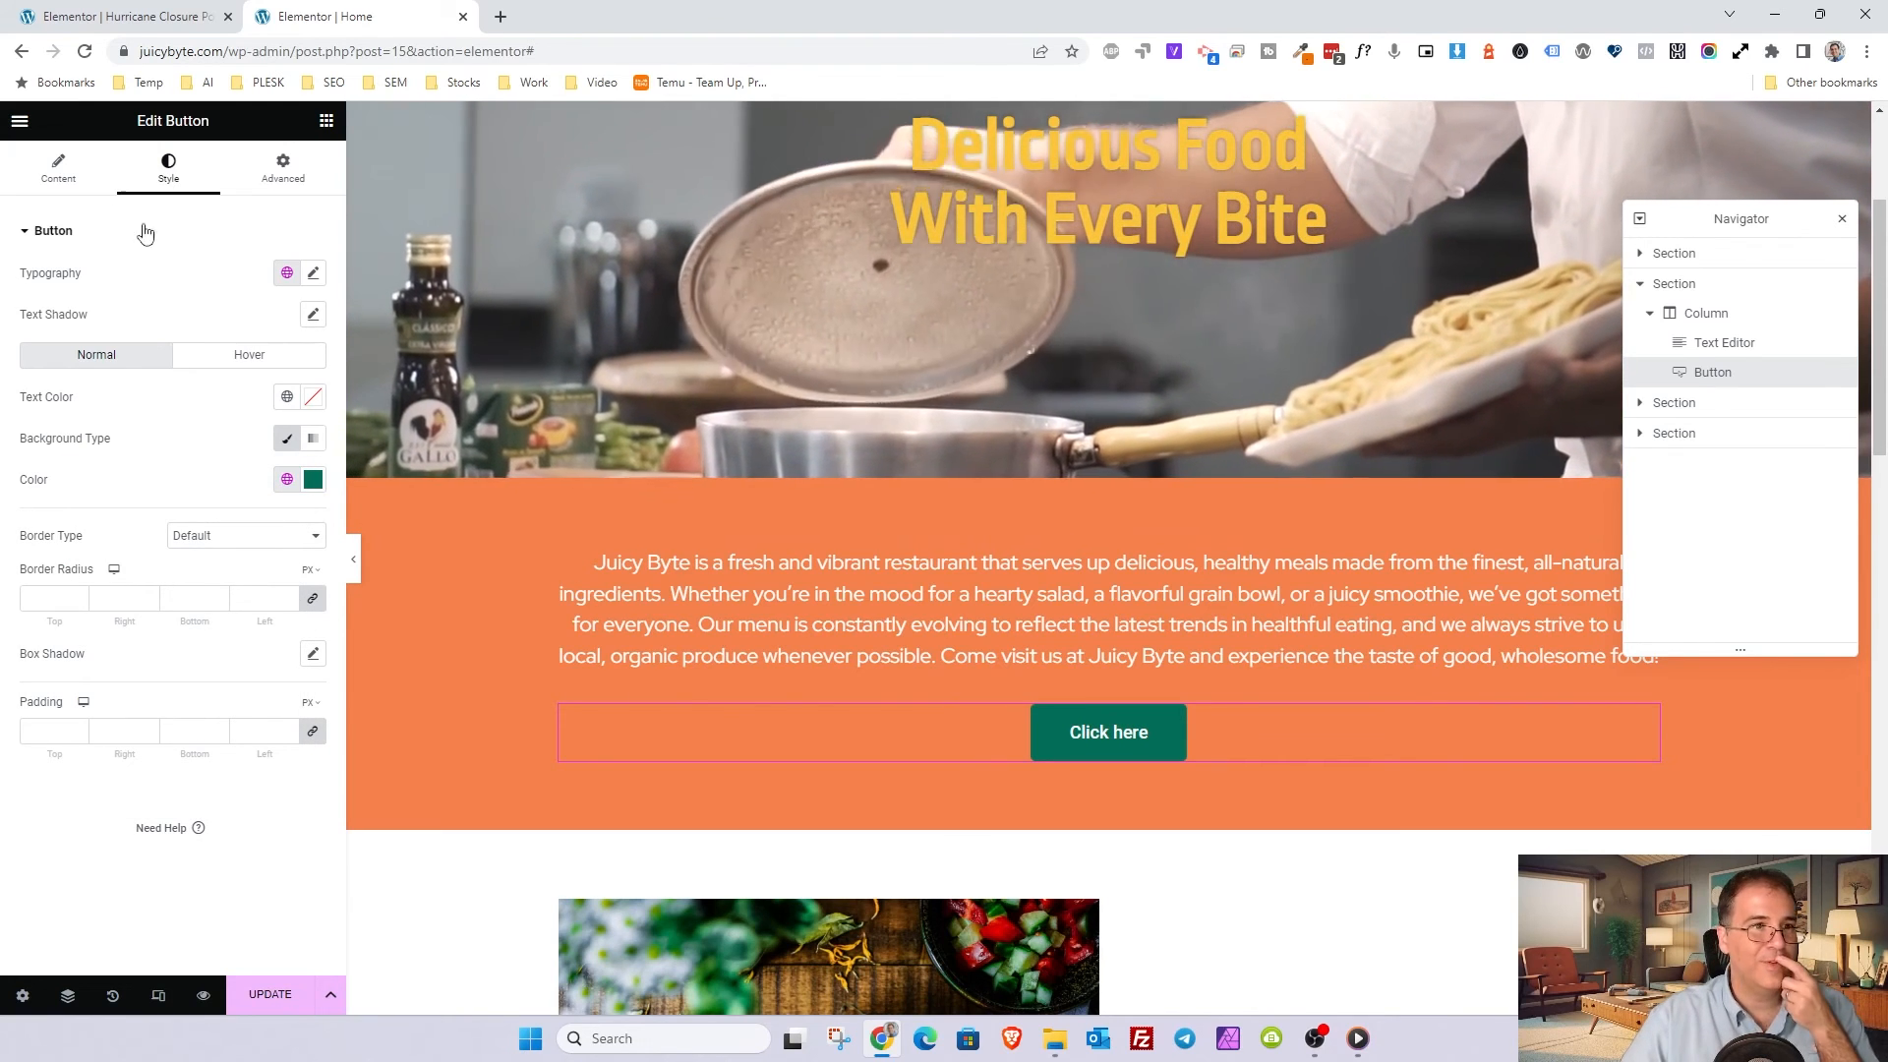
Step: Set the button's text to "Important Message" and clear its link
{"action": "left_click", "coordinate": [58, 167]}
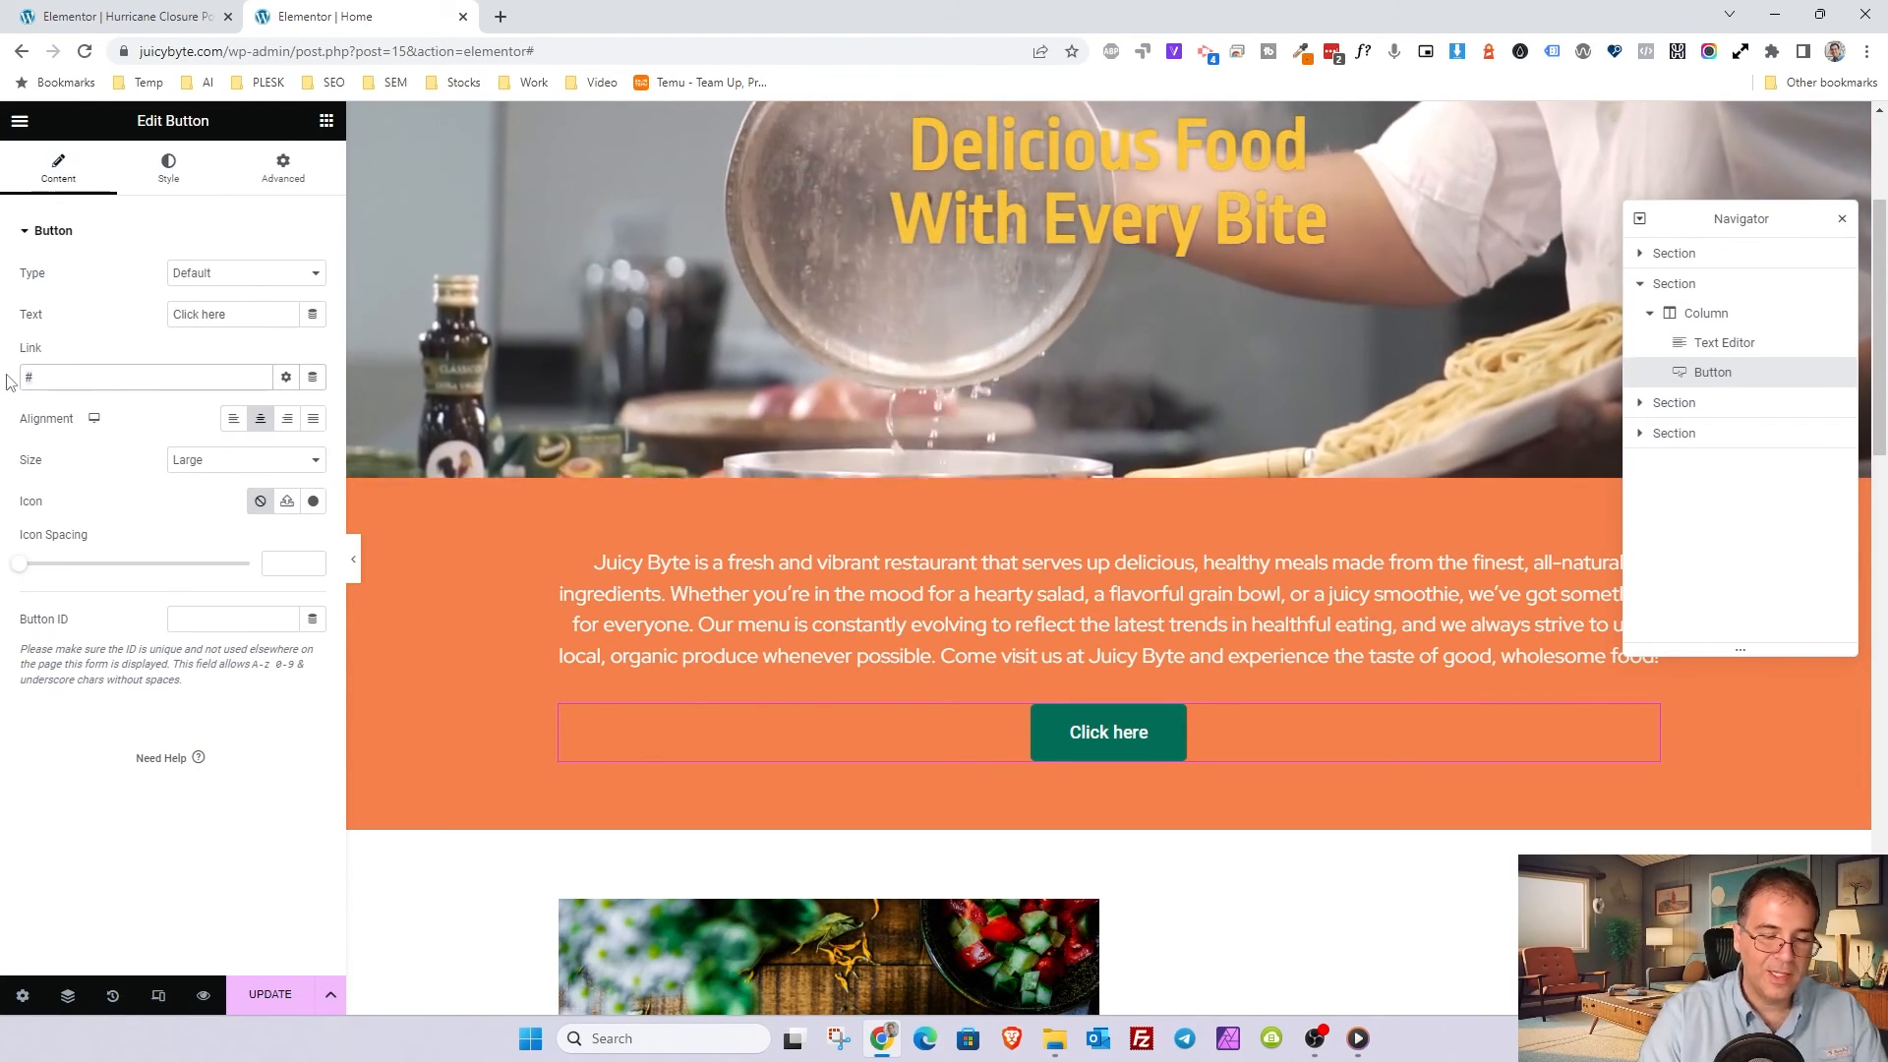
{"action": "type", "text": "Important Message"}
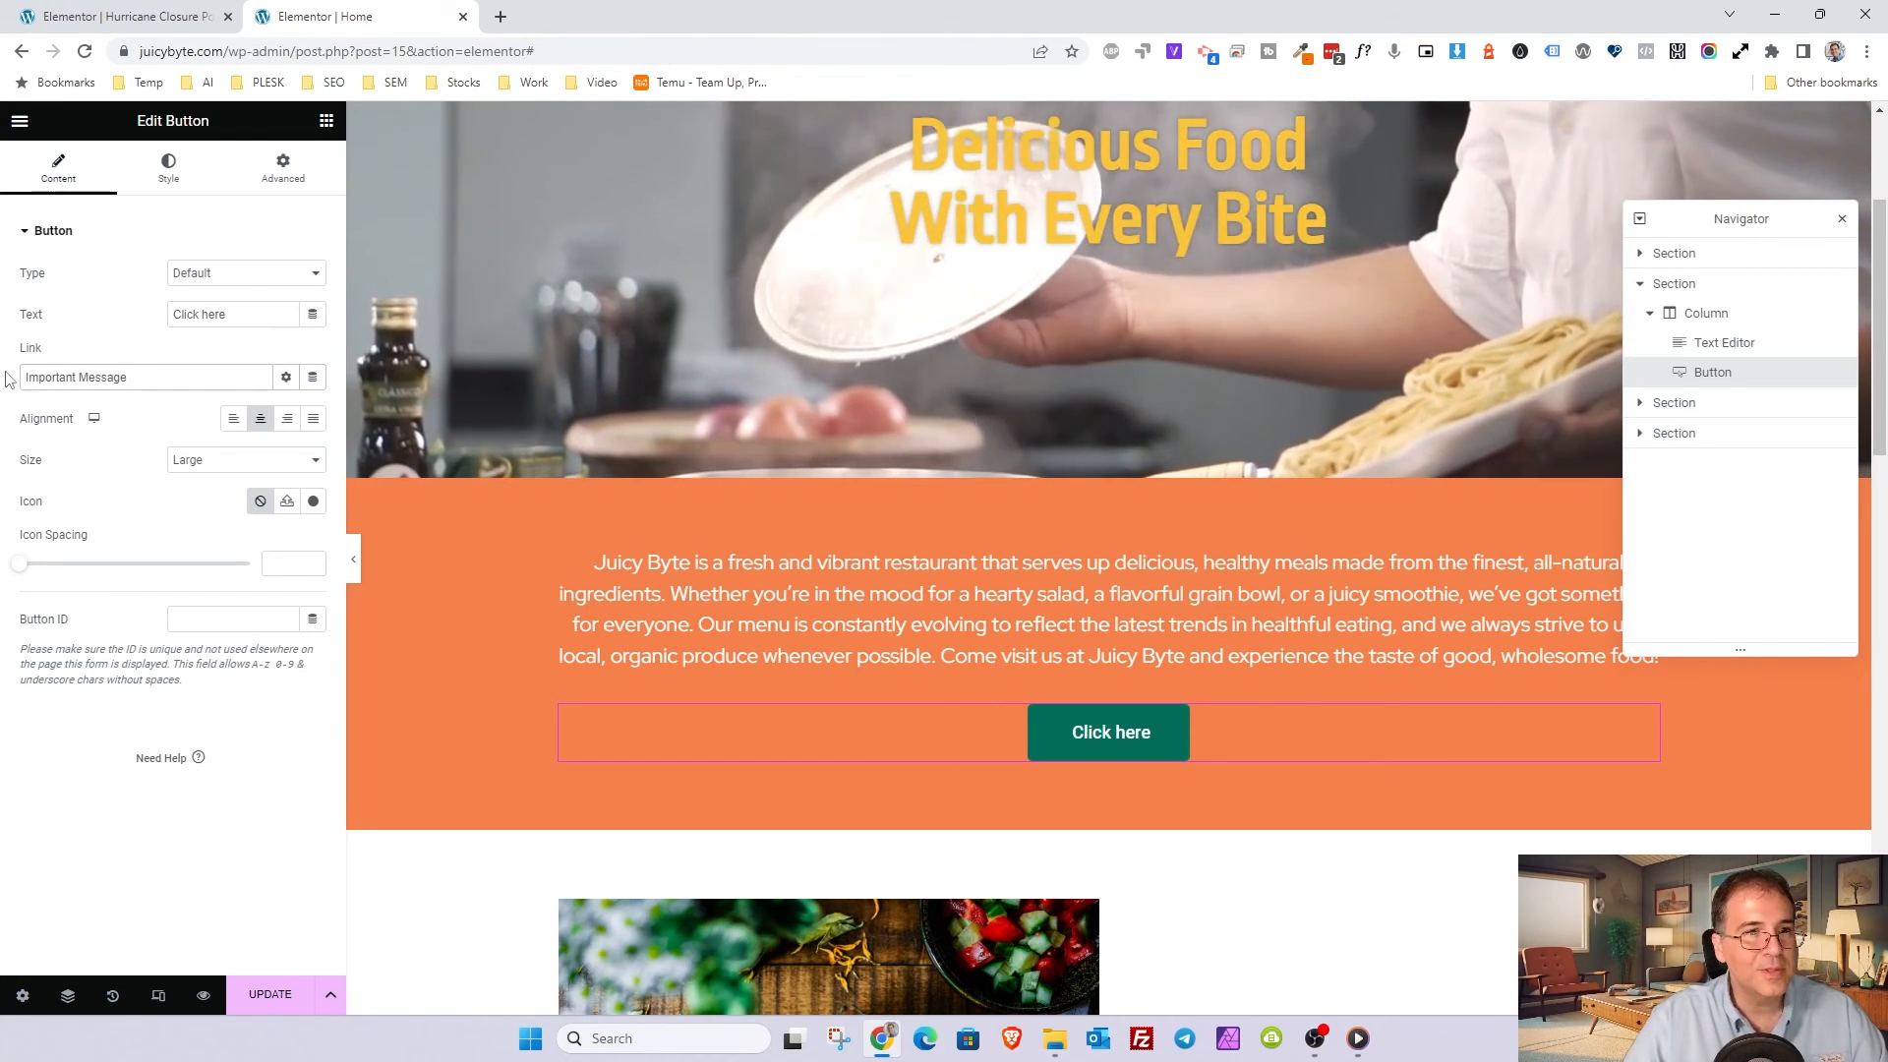
{"action": "left_click_drag", "start_coordinate": [190, 382], "coordinate": [13, 378]}
{"action": "key", "text": "ctrl+c"}
{"action": "key", "text": "BackSpace"}
{"action": "left_click", "coordinate": [266, 313]}
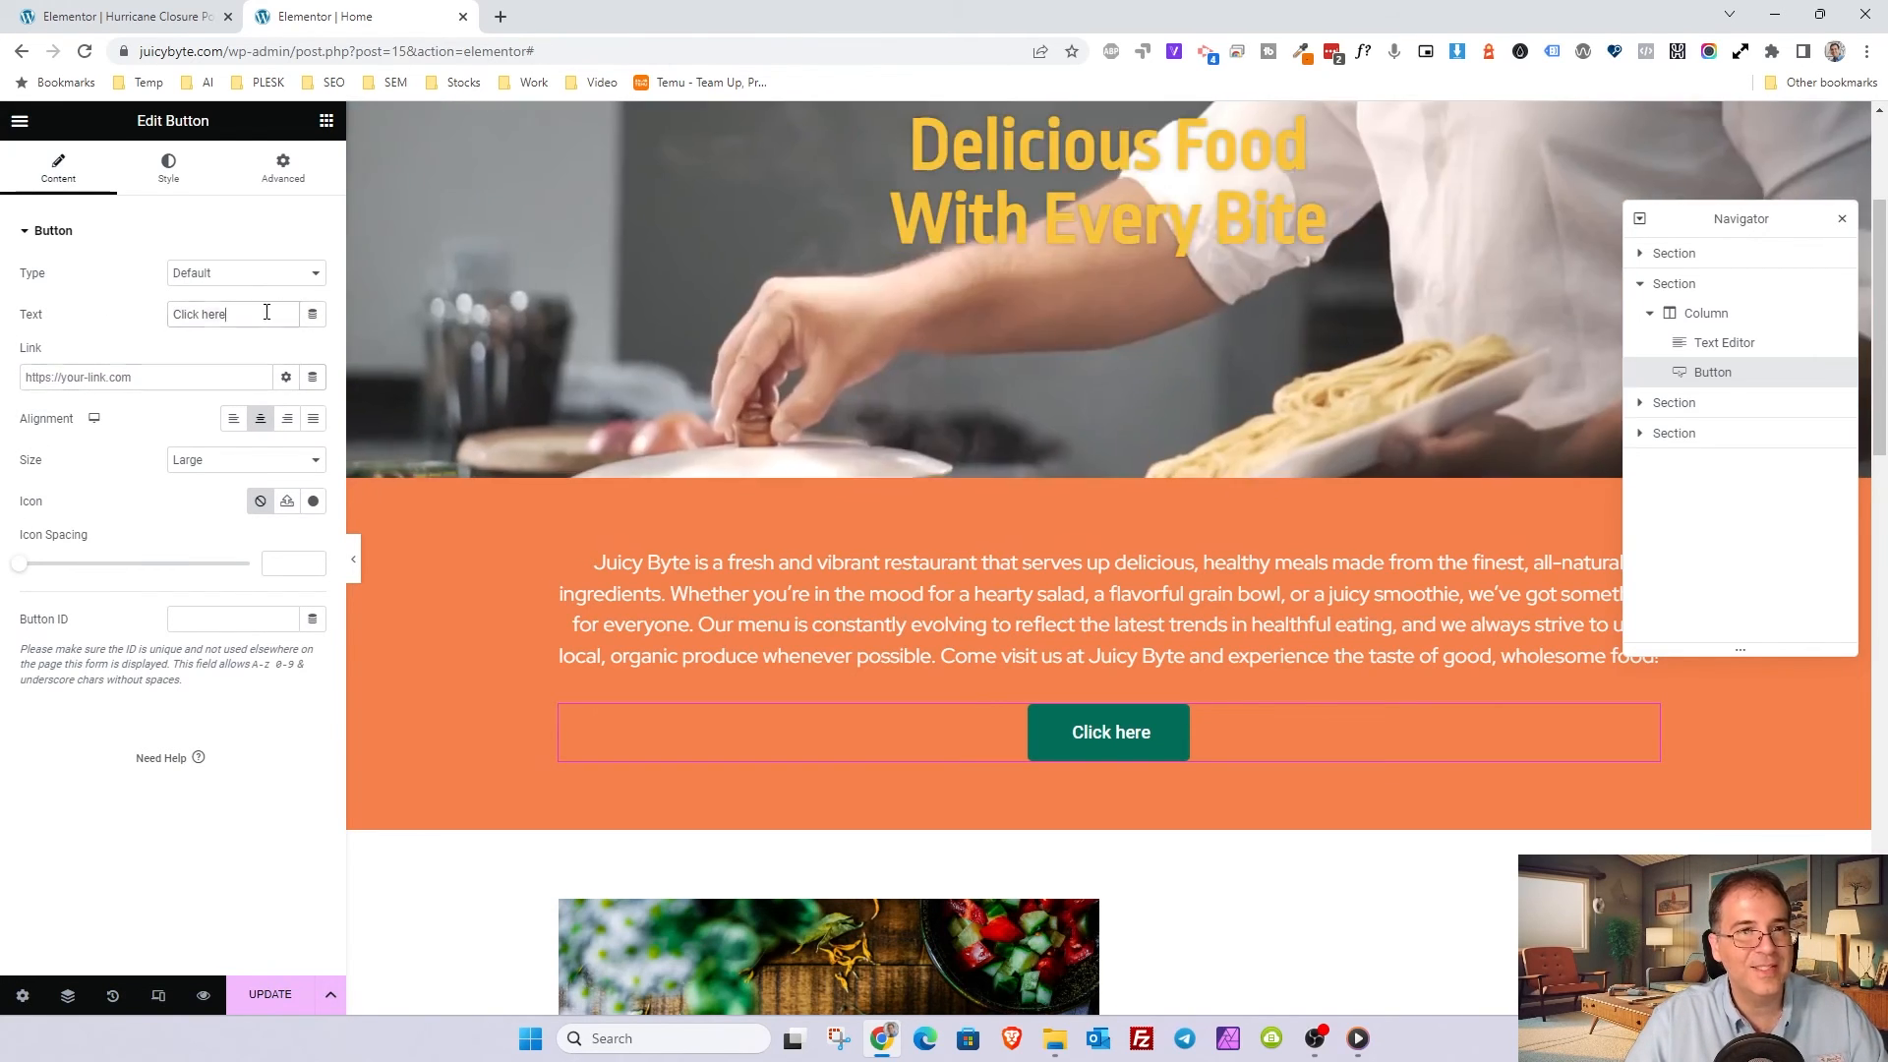
{"action": "key", "text": "ctrl+a"}
{"action": "key", "text": "ctrl+v"}
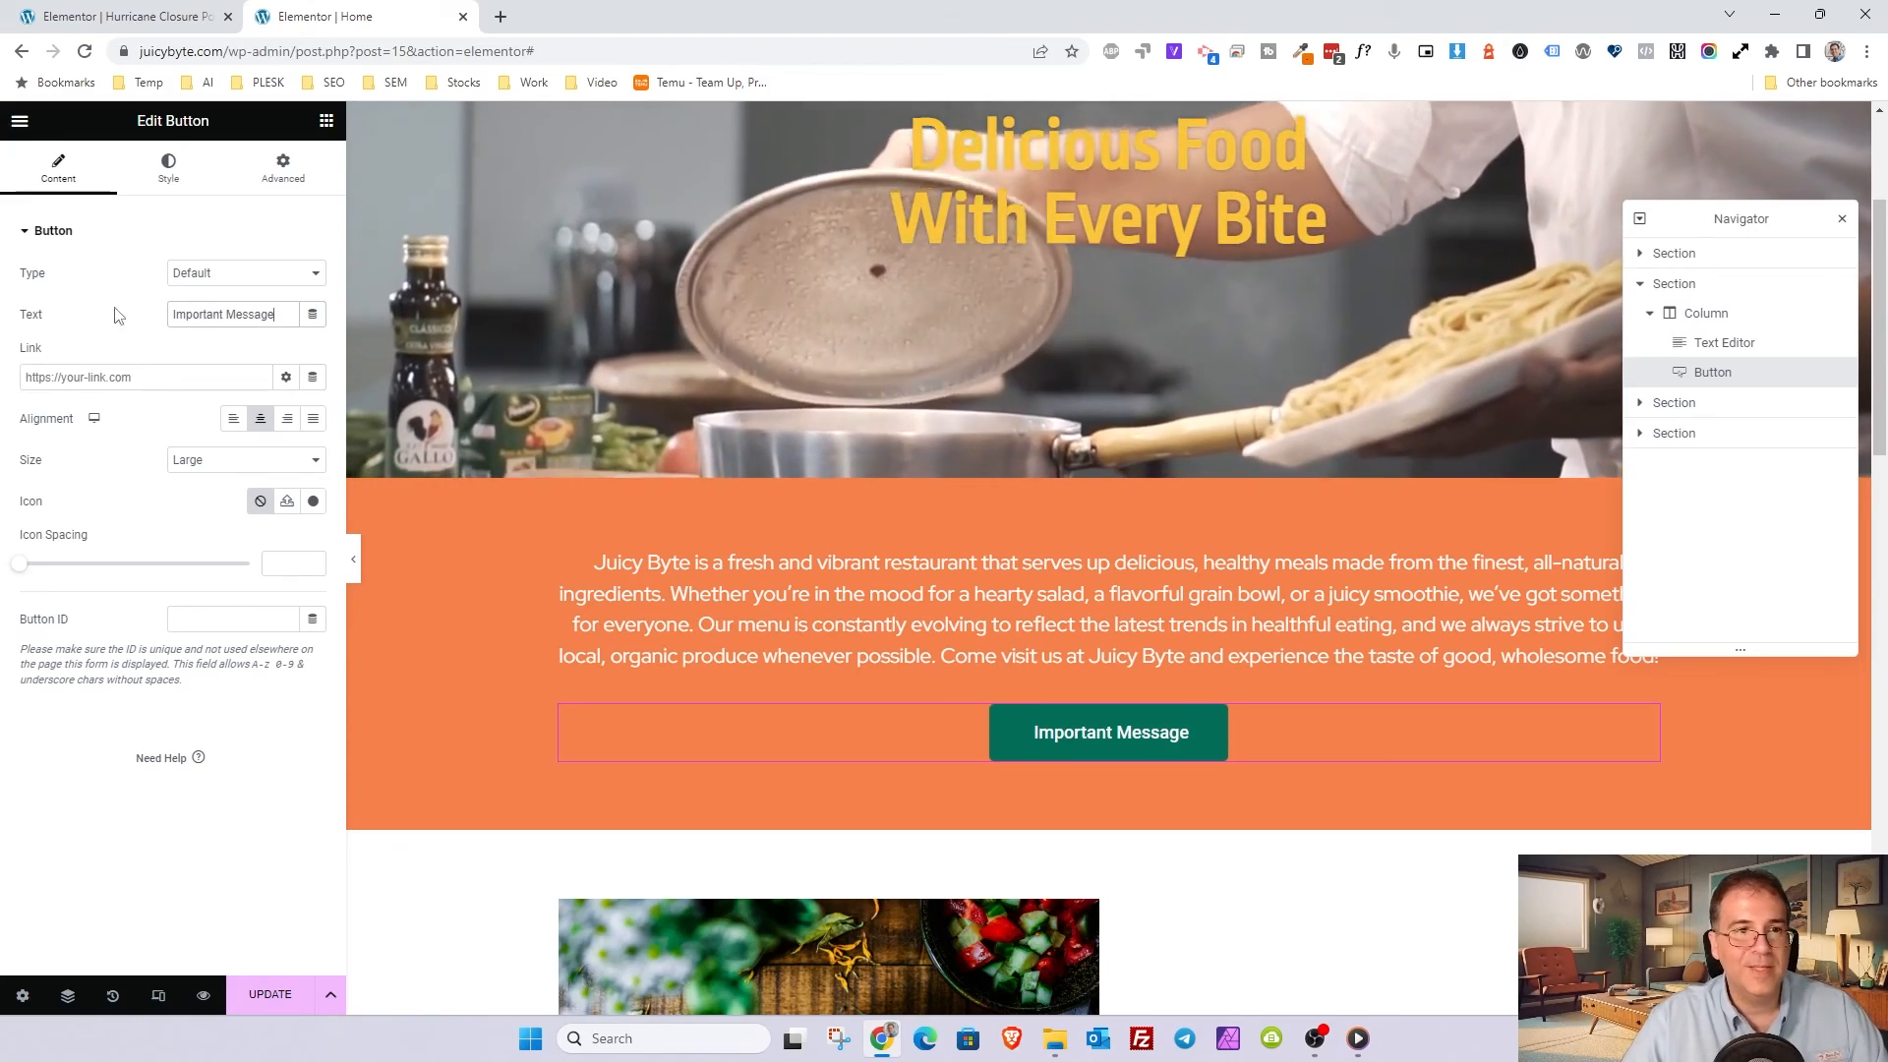
Step: Enable unfiltered file uploads for the button's SVG icon option and open the icon library for the button
{"action": "left_click", "coordinate": [286, 502]}
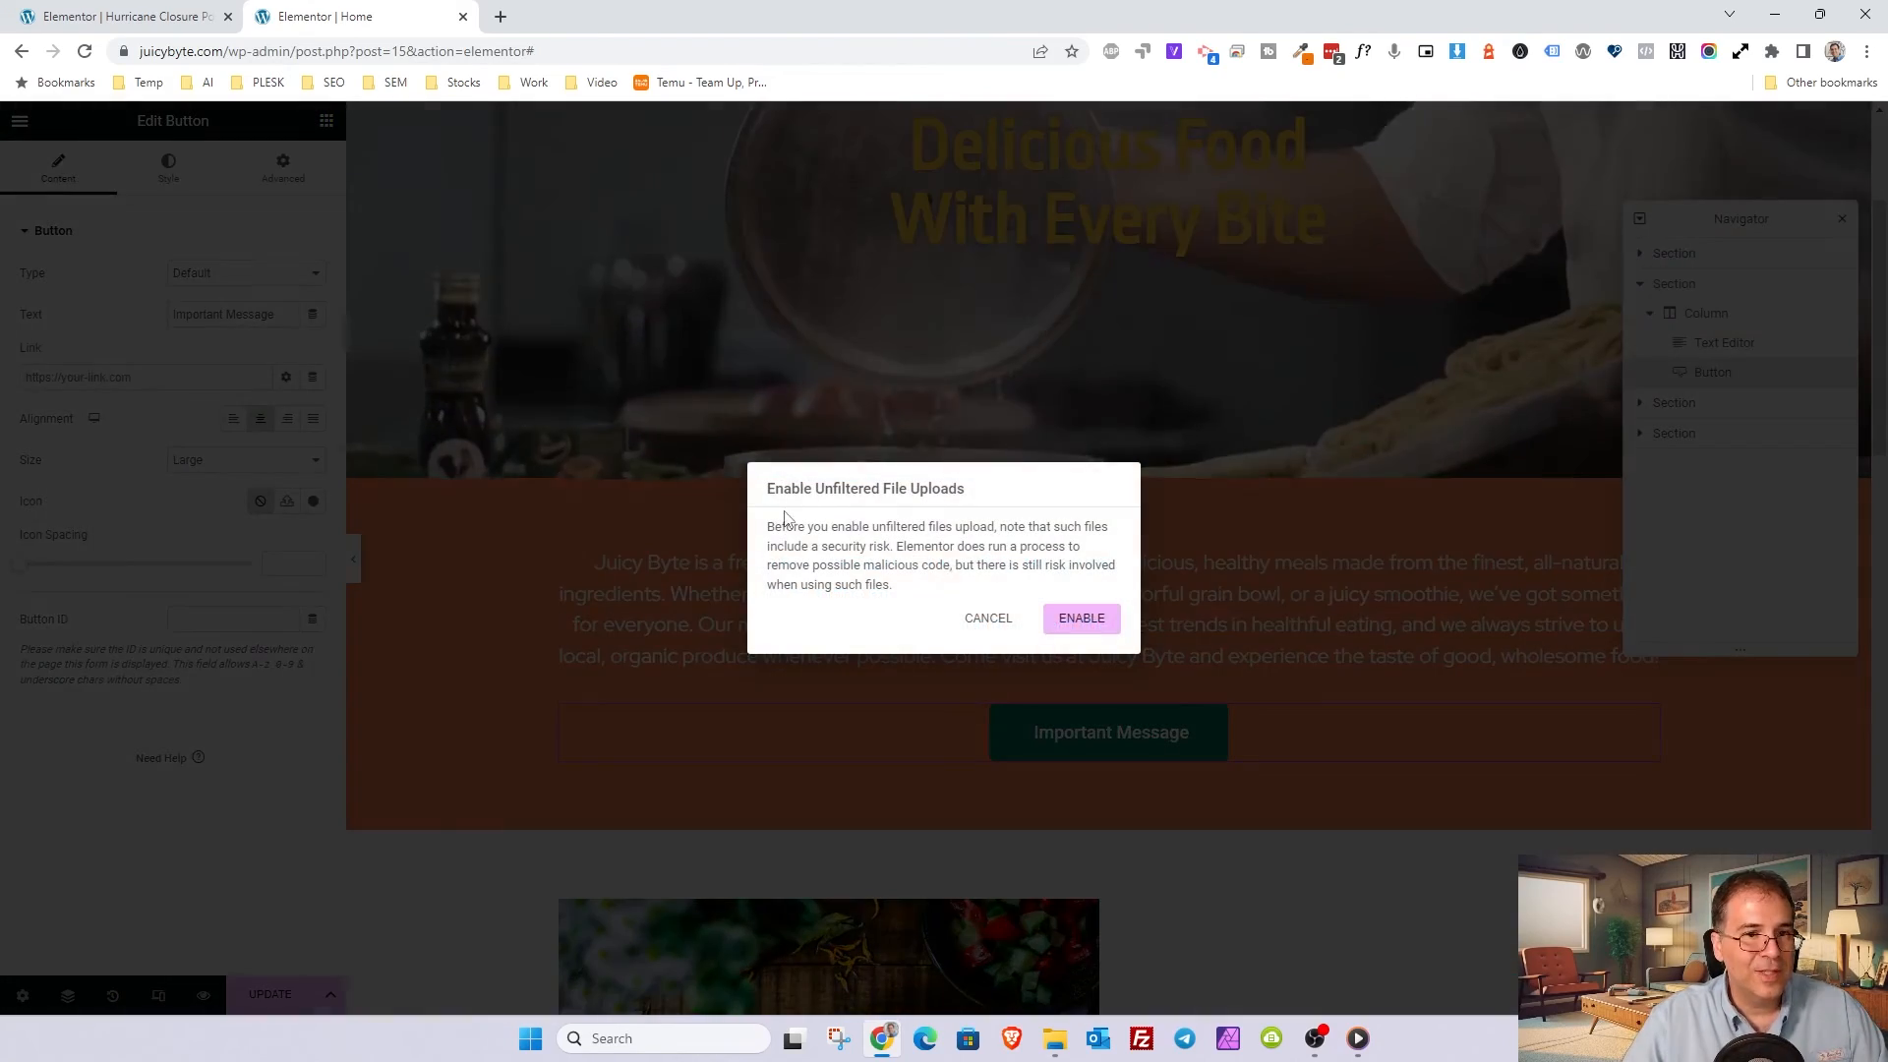
{"action": "left_click", "coordinate": [1072, 619]}
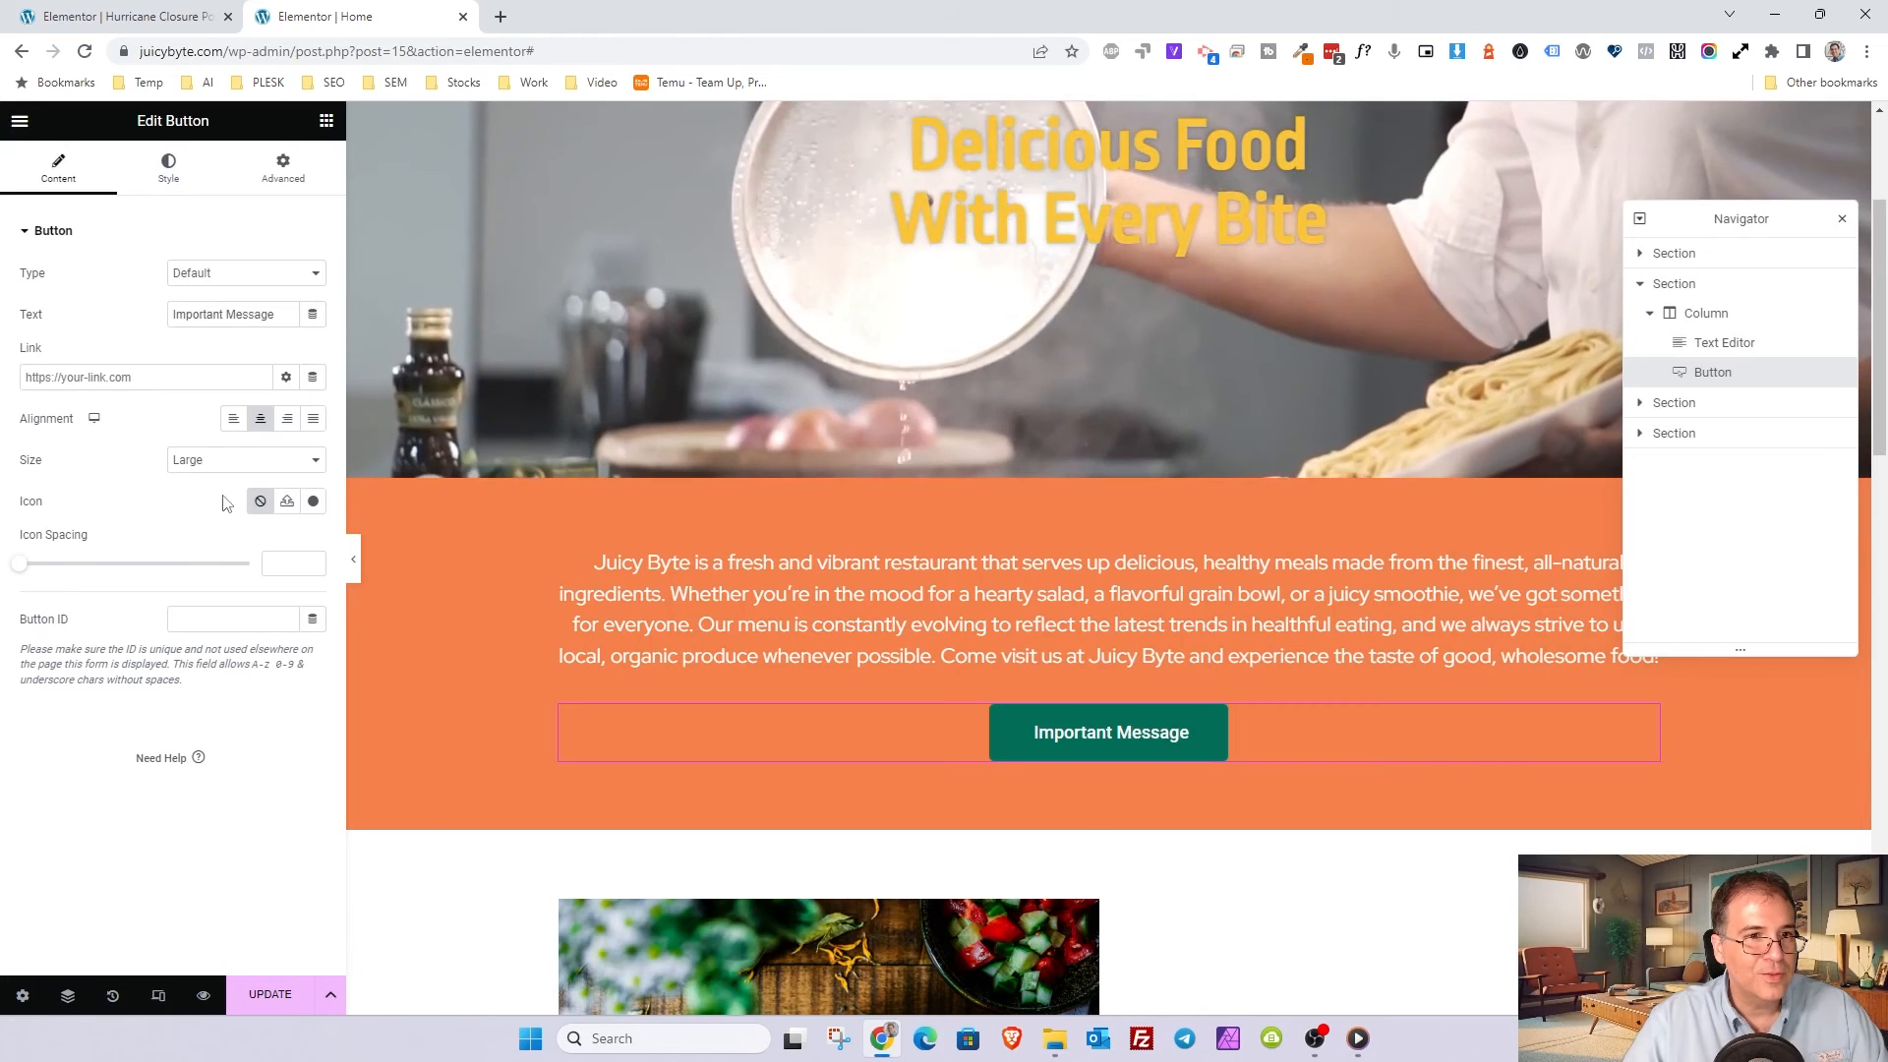
{"action": "left_click", "coordinate": [169, 173]}
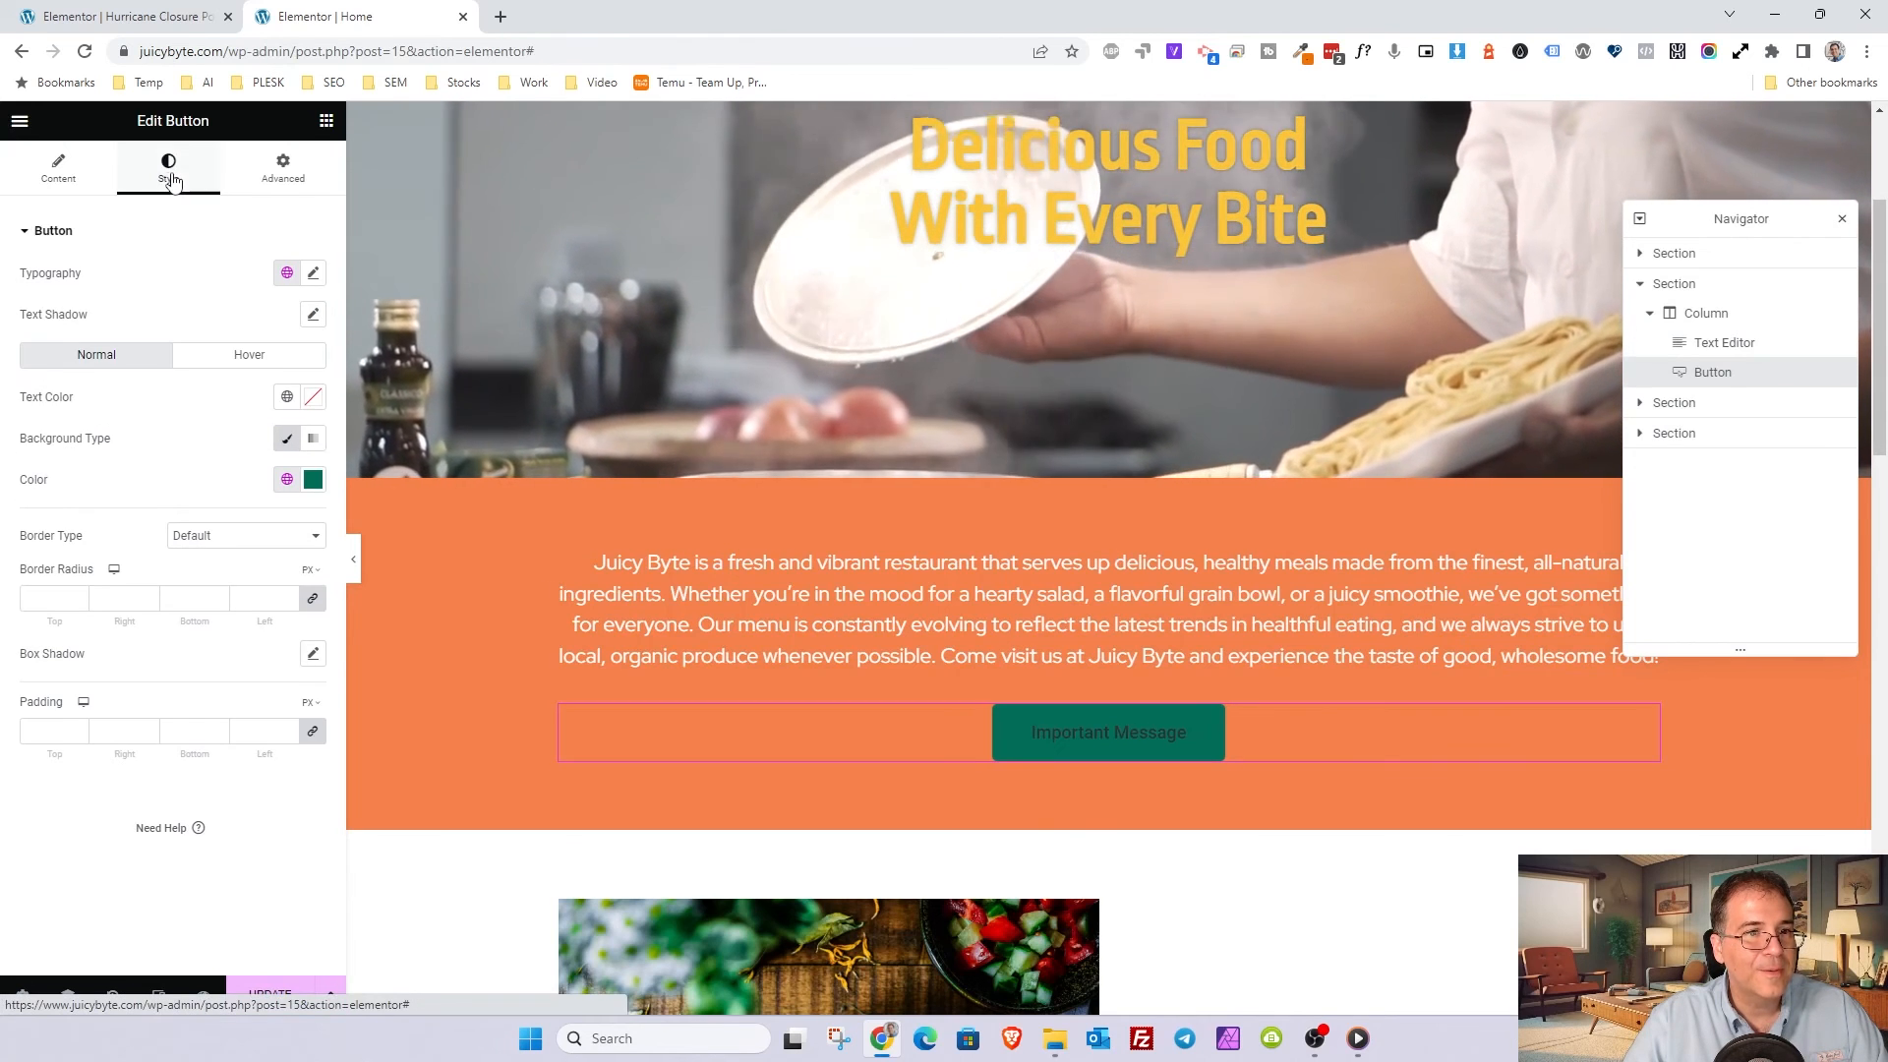
{"action": "left_click", "coordinate": [59, 169]}
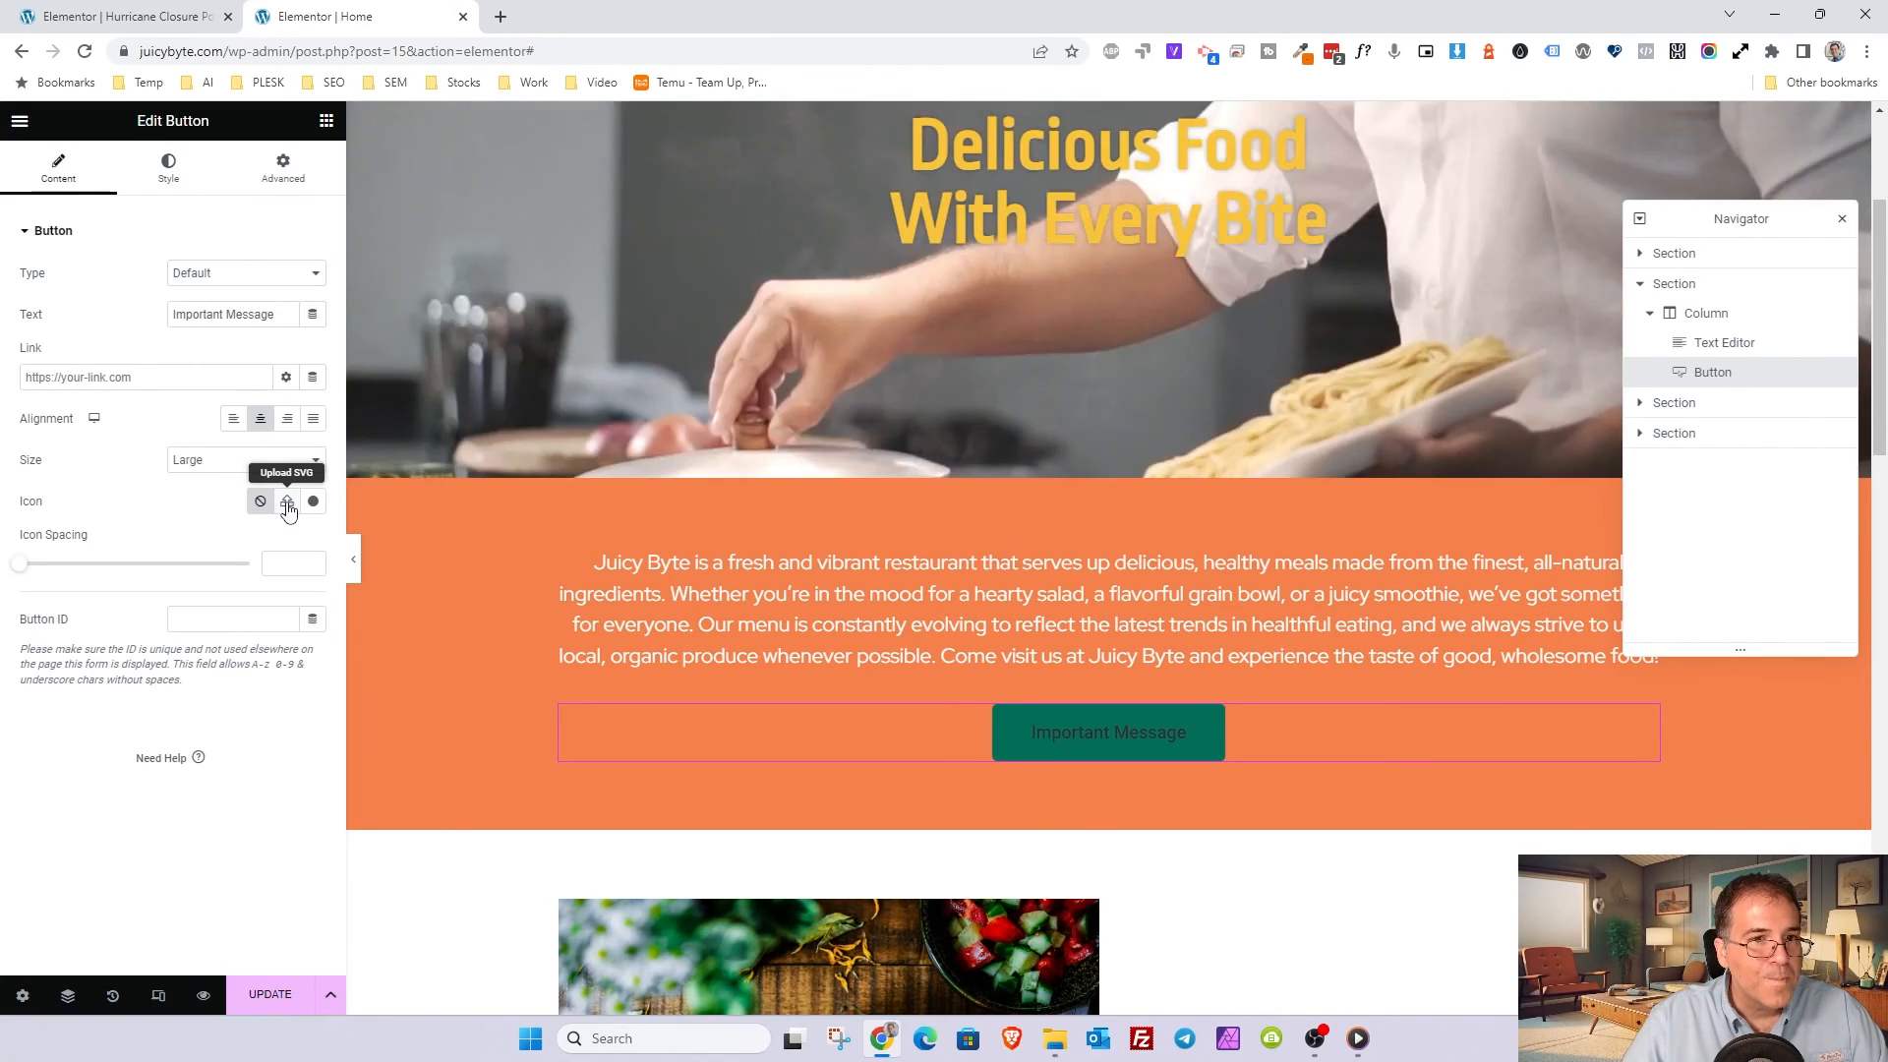
{"action": "left_click", "coordinate": [313, 500]}
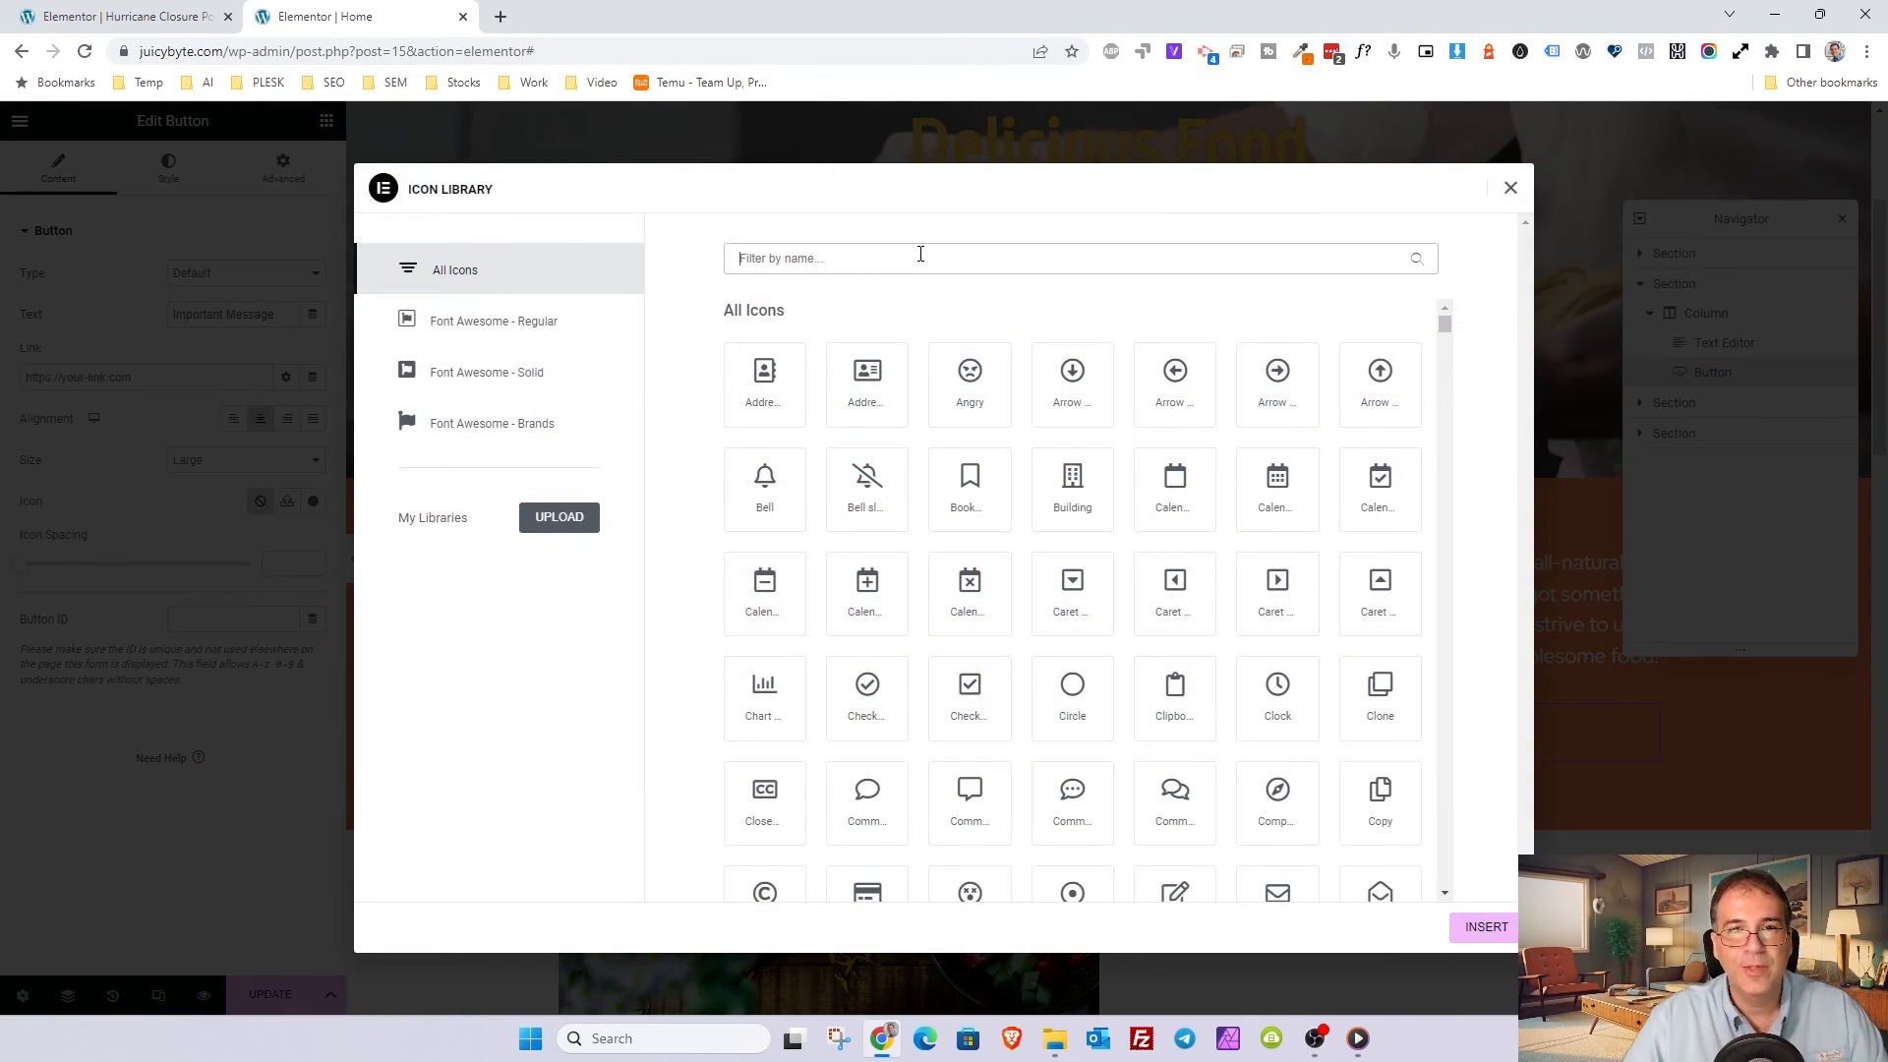
{"action": "left_click", "coordinate": [920, 255]}
{"action": "type", "text": "war"}
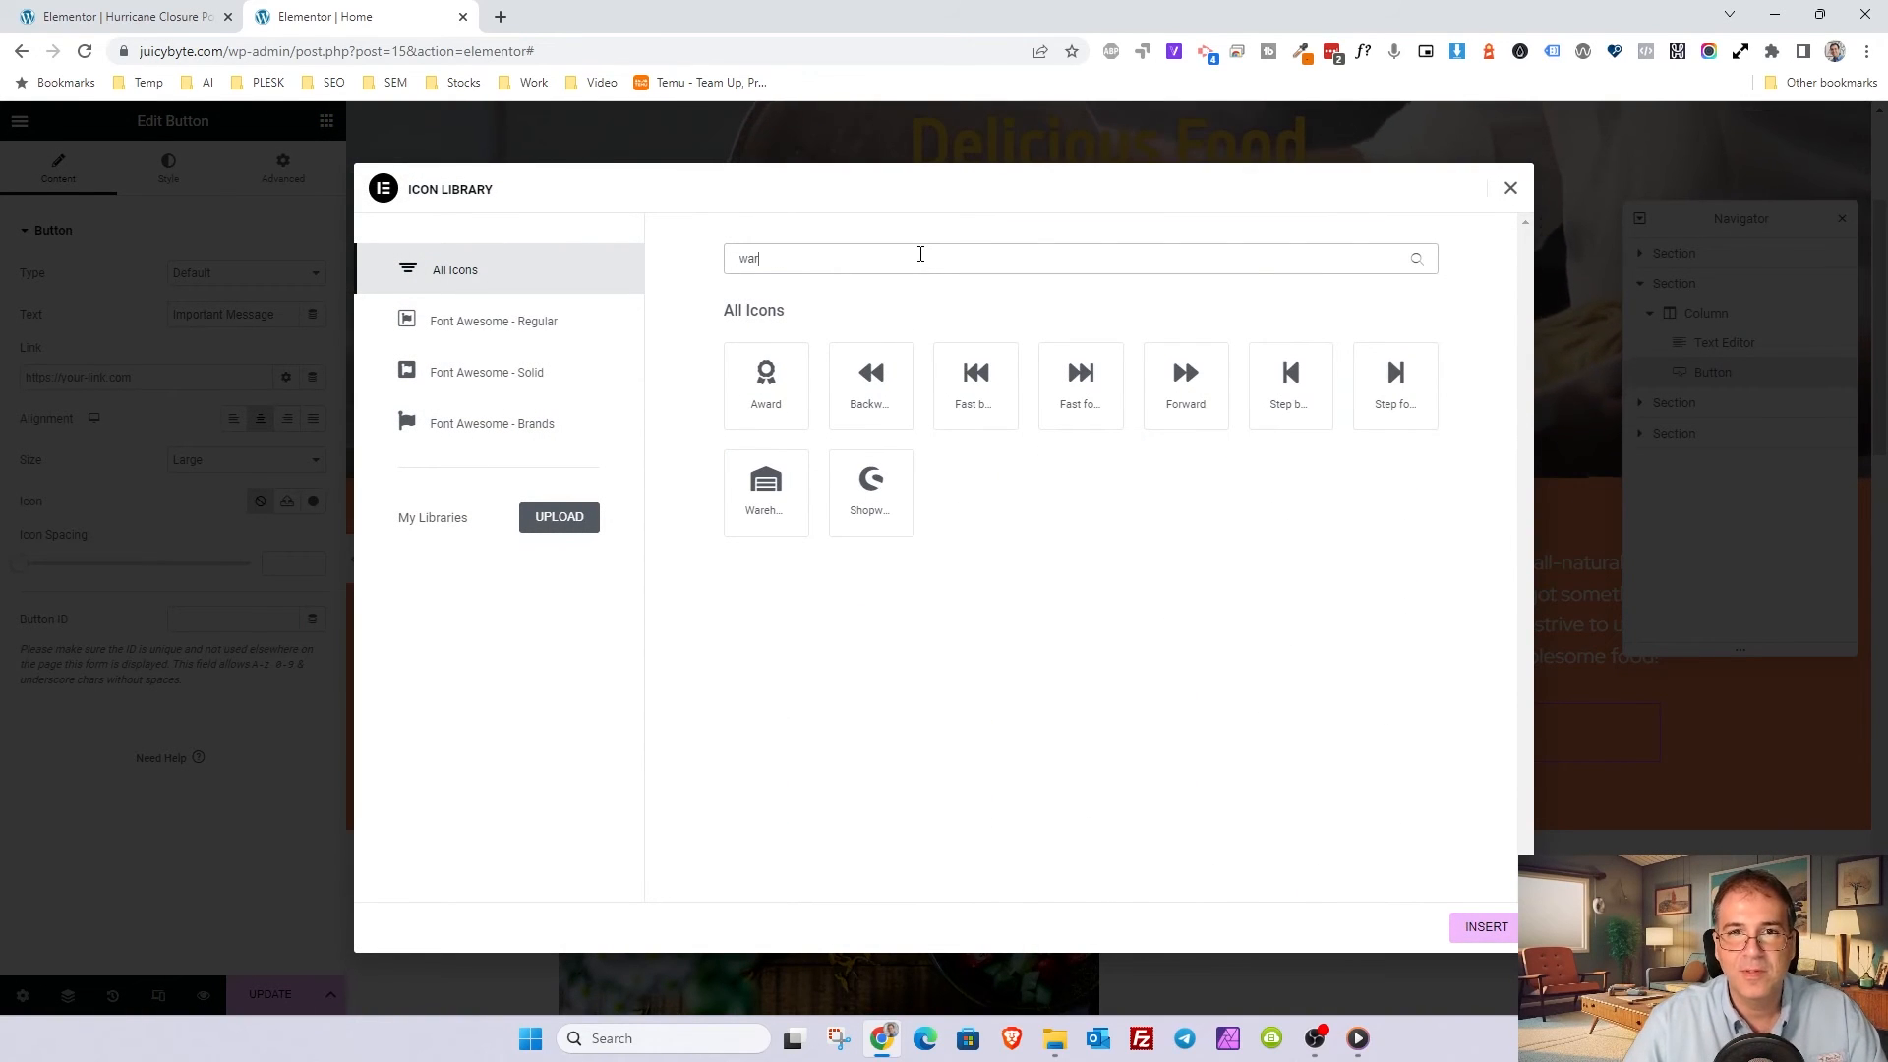
{"action": "key", "text": "BackSpace"}
{"action": "key", "text": "BackSpace"}
{"action": "key", "text": "BackSpace"}
{"action": "type", "text": "stop"}
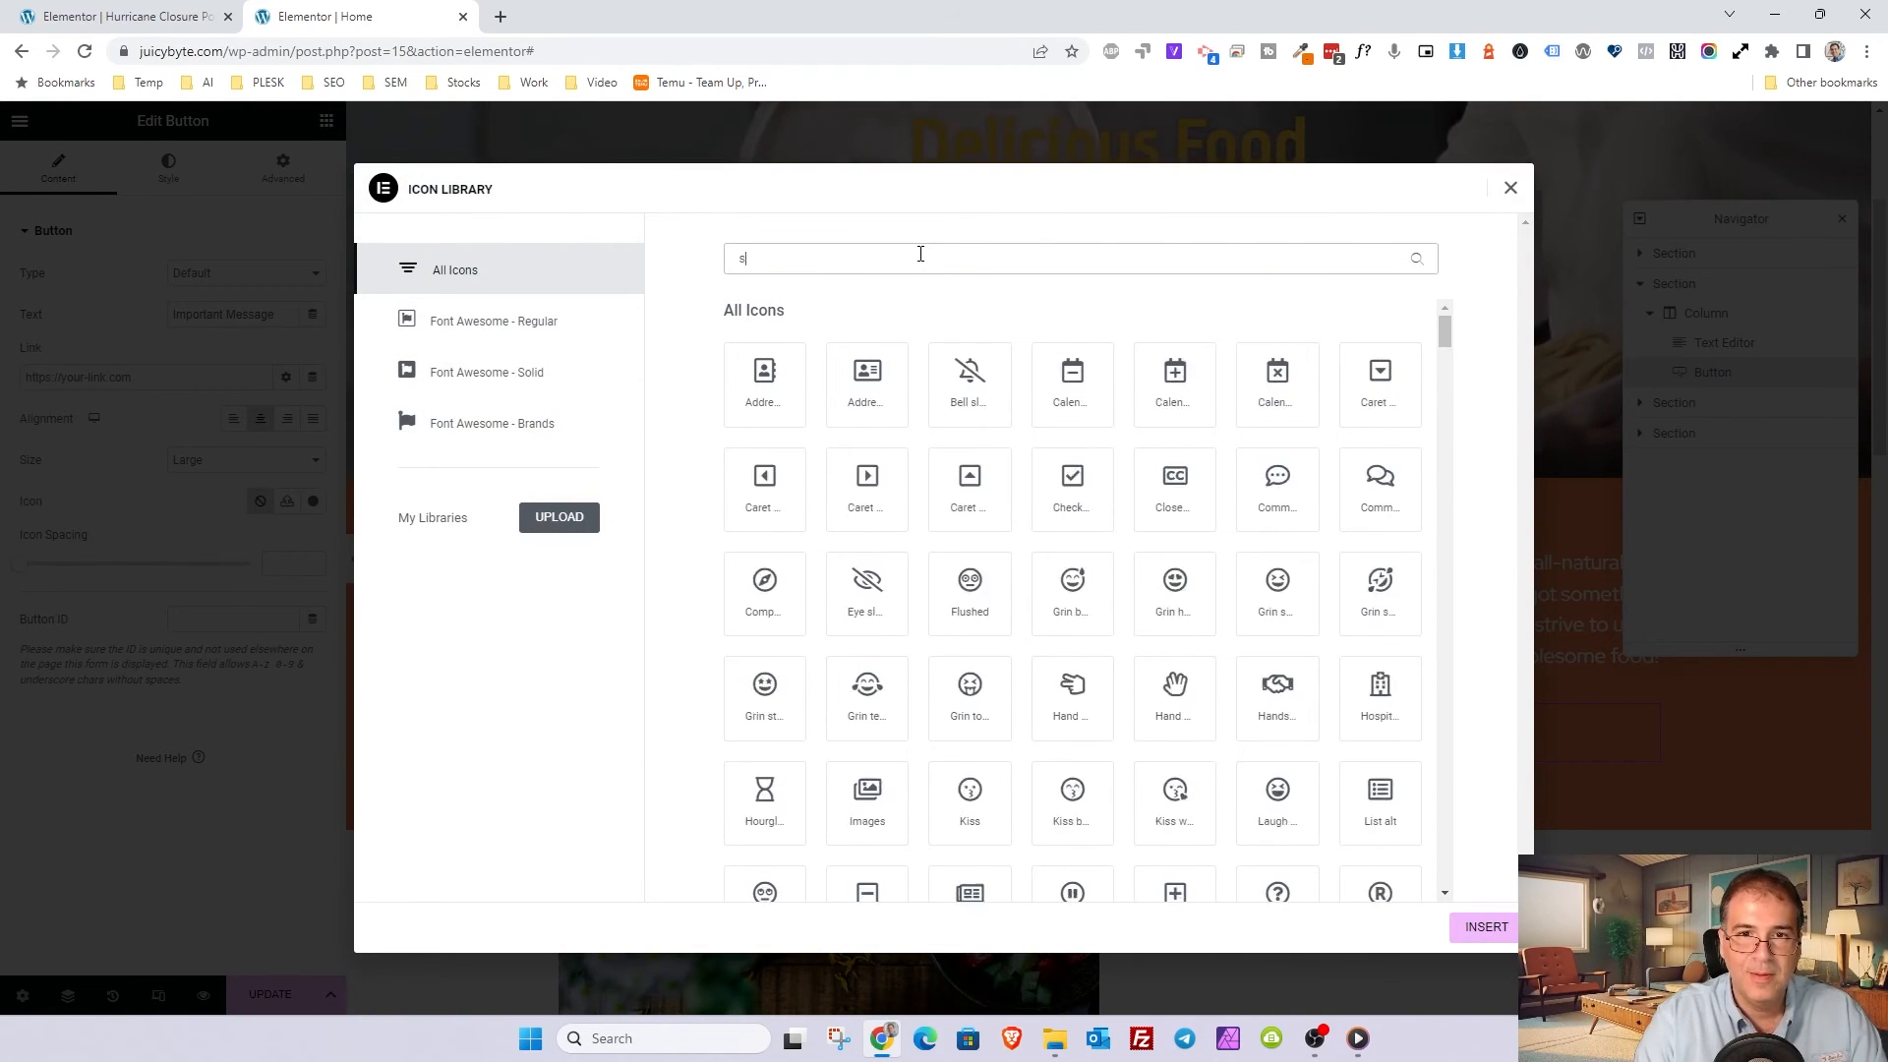
{"action": "key", "text": "BackSpace"}
{"action": "key", "text": "BackSpace"}
{"action": "key", "text": "BackSpace"}
{"action": "key", "text": "BackSpace"}
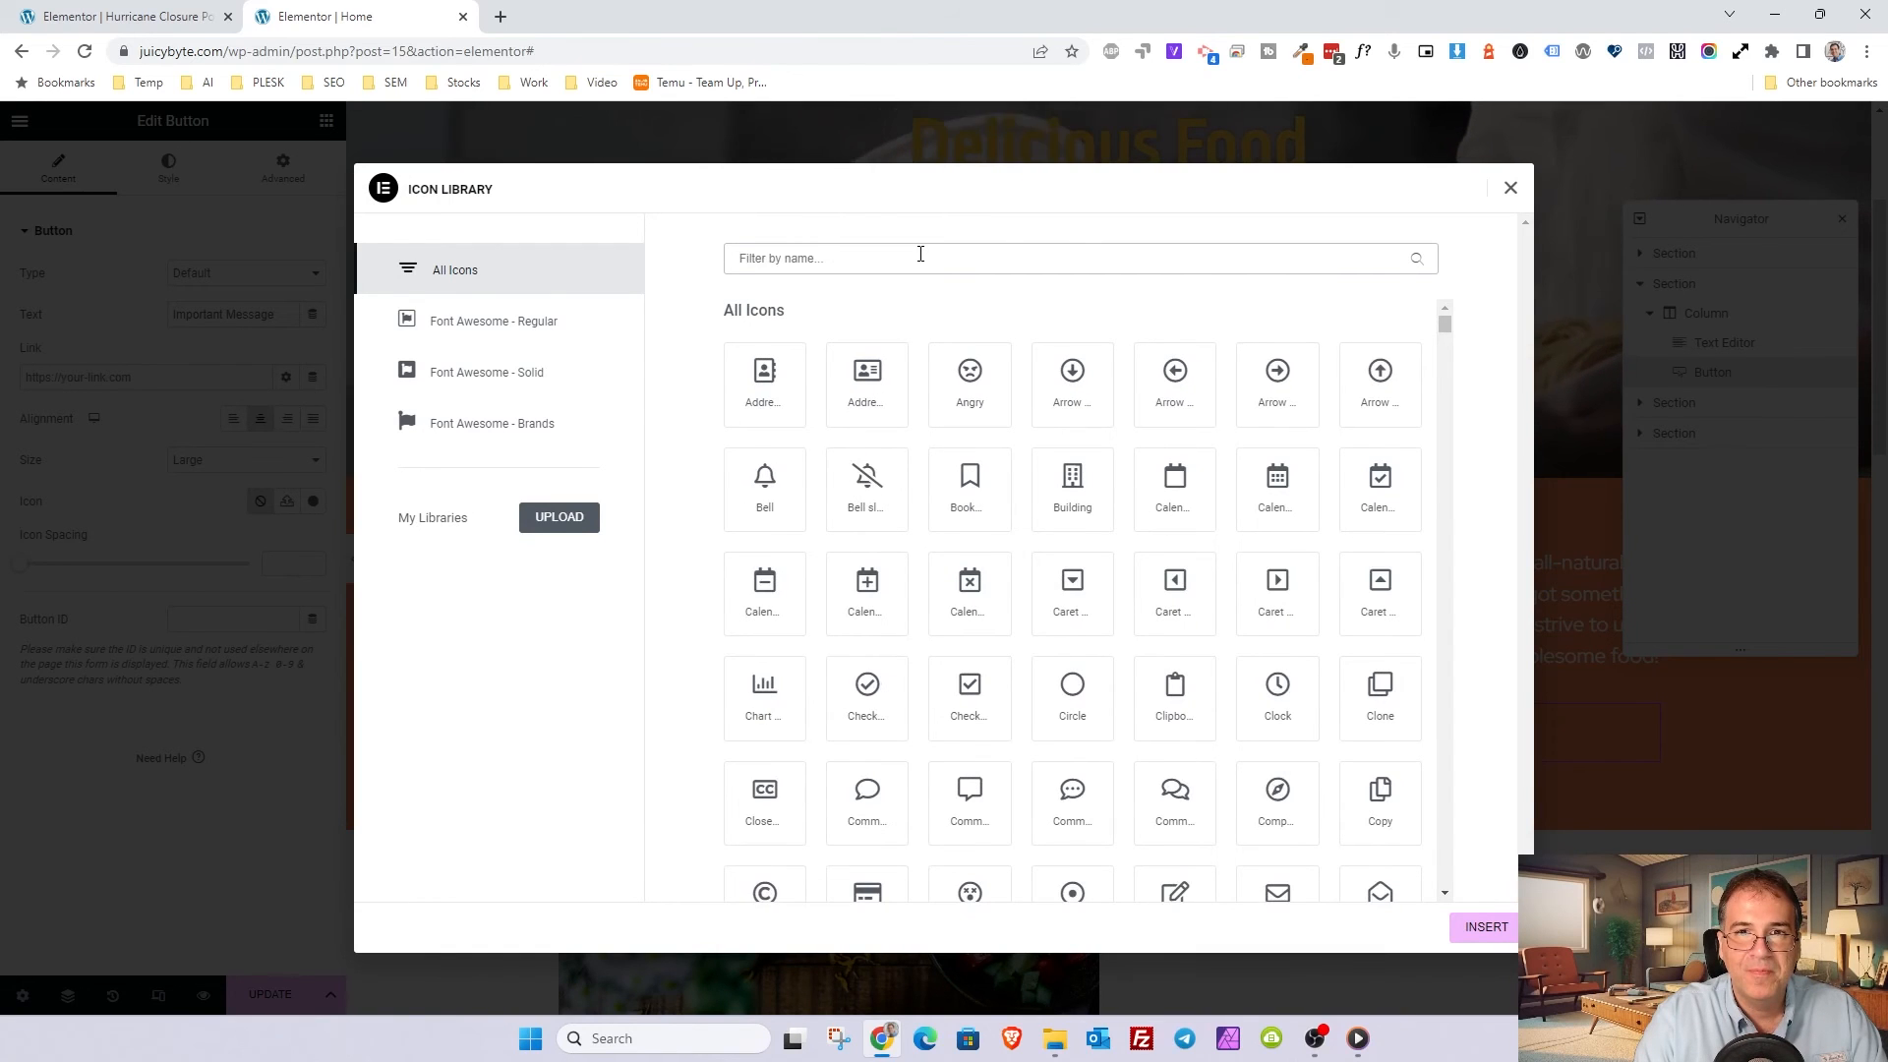
Step: Filter the icons by "exc", insert the exclamation triangle and position it After the button text
{"action": "type", "text": "exla"}
{"action": "key", "text": "BackSpace"}
{"action": "key", "text": "BackSpace"}
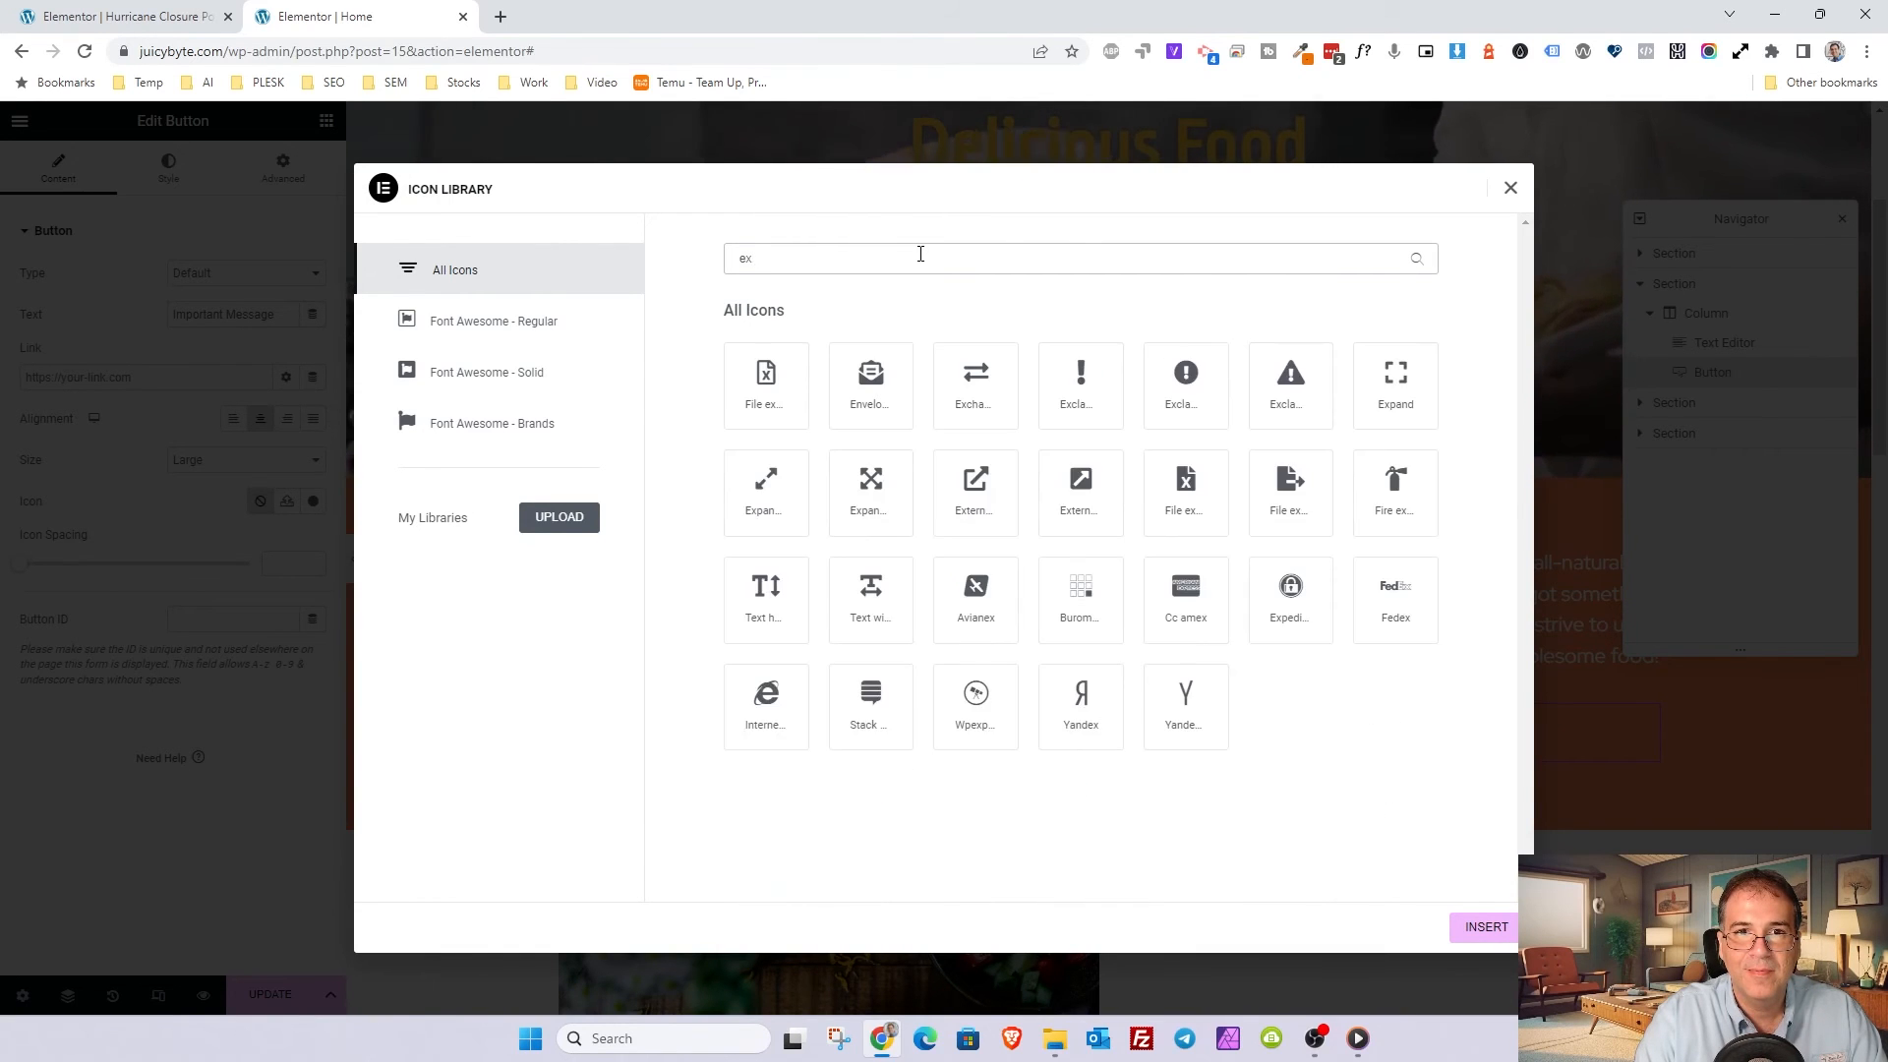
{"action": "type", "text": "c"}
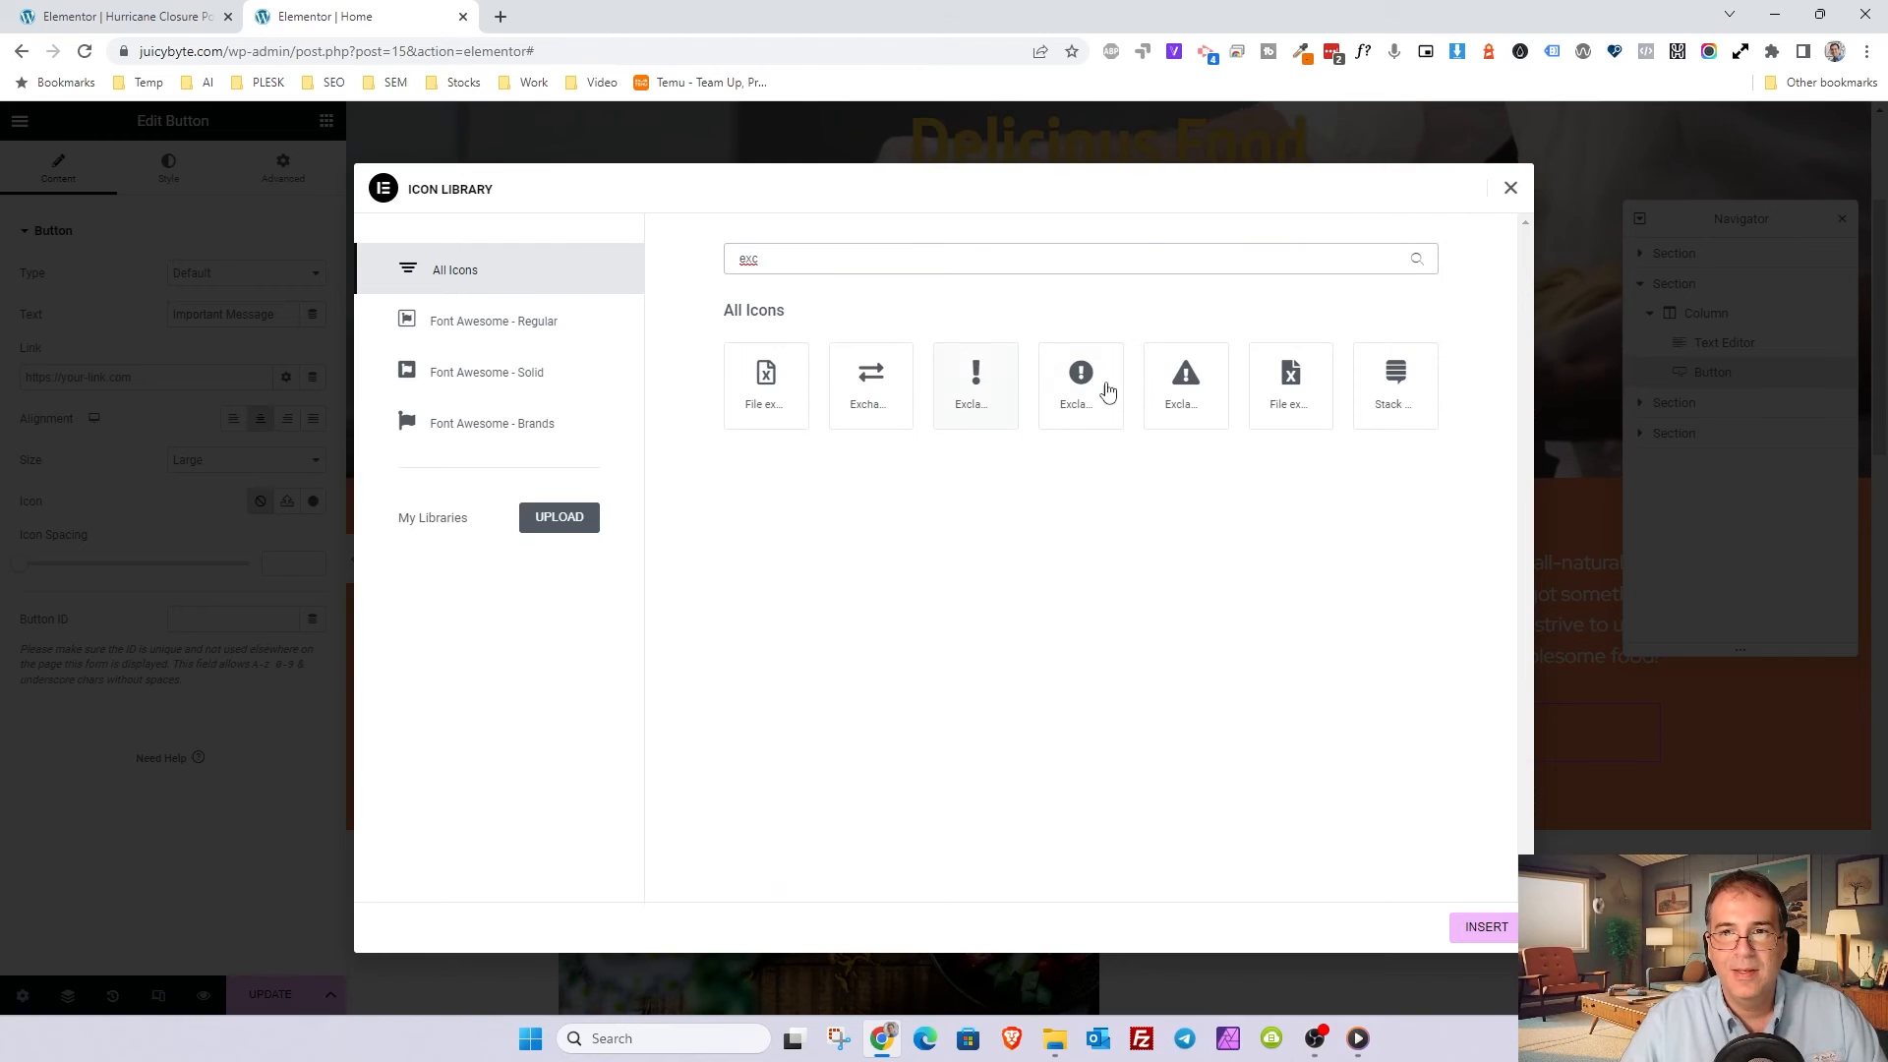
{"action": "left_click", "coordinate": [1485, 929]}
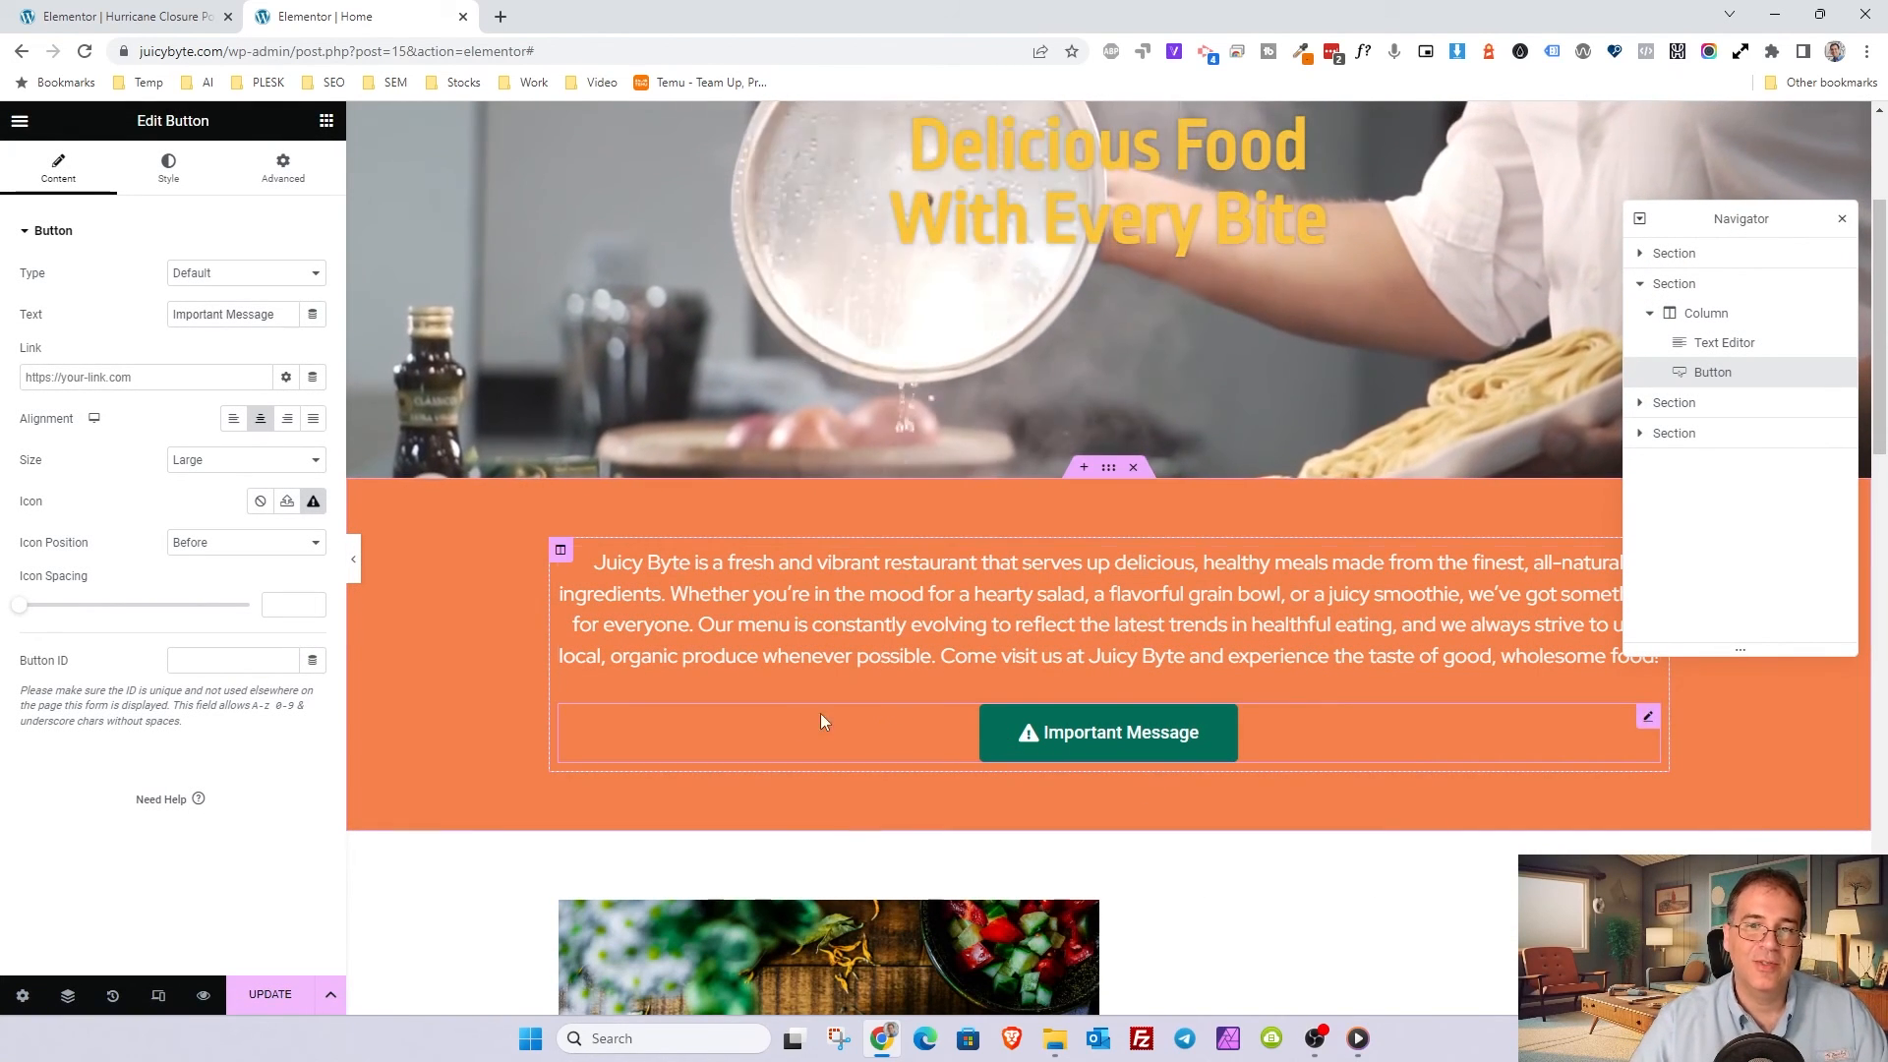
{"action": "left_click", "coordinate": [210, 544]}
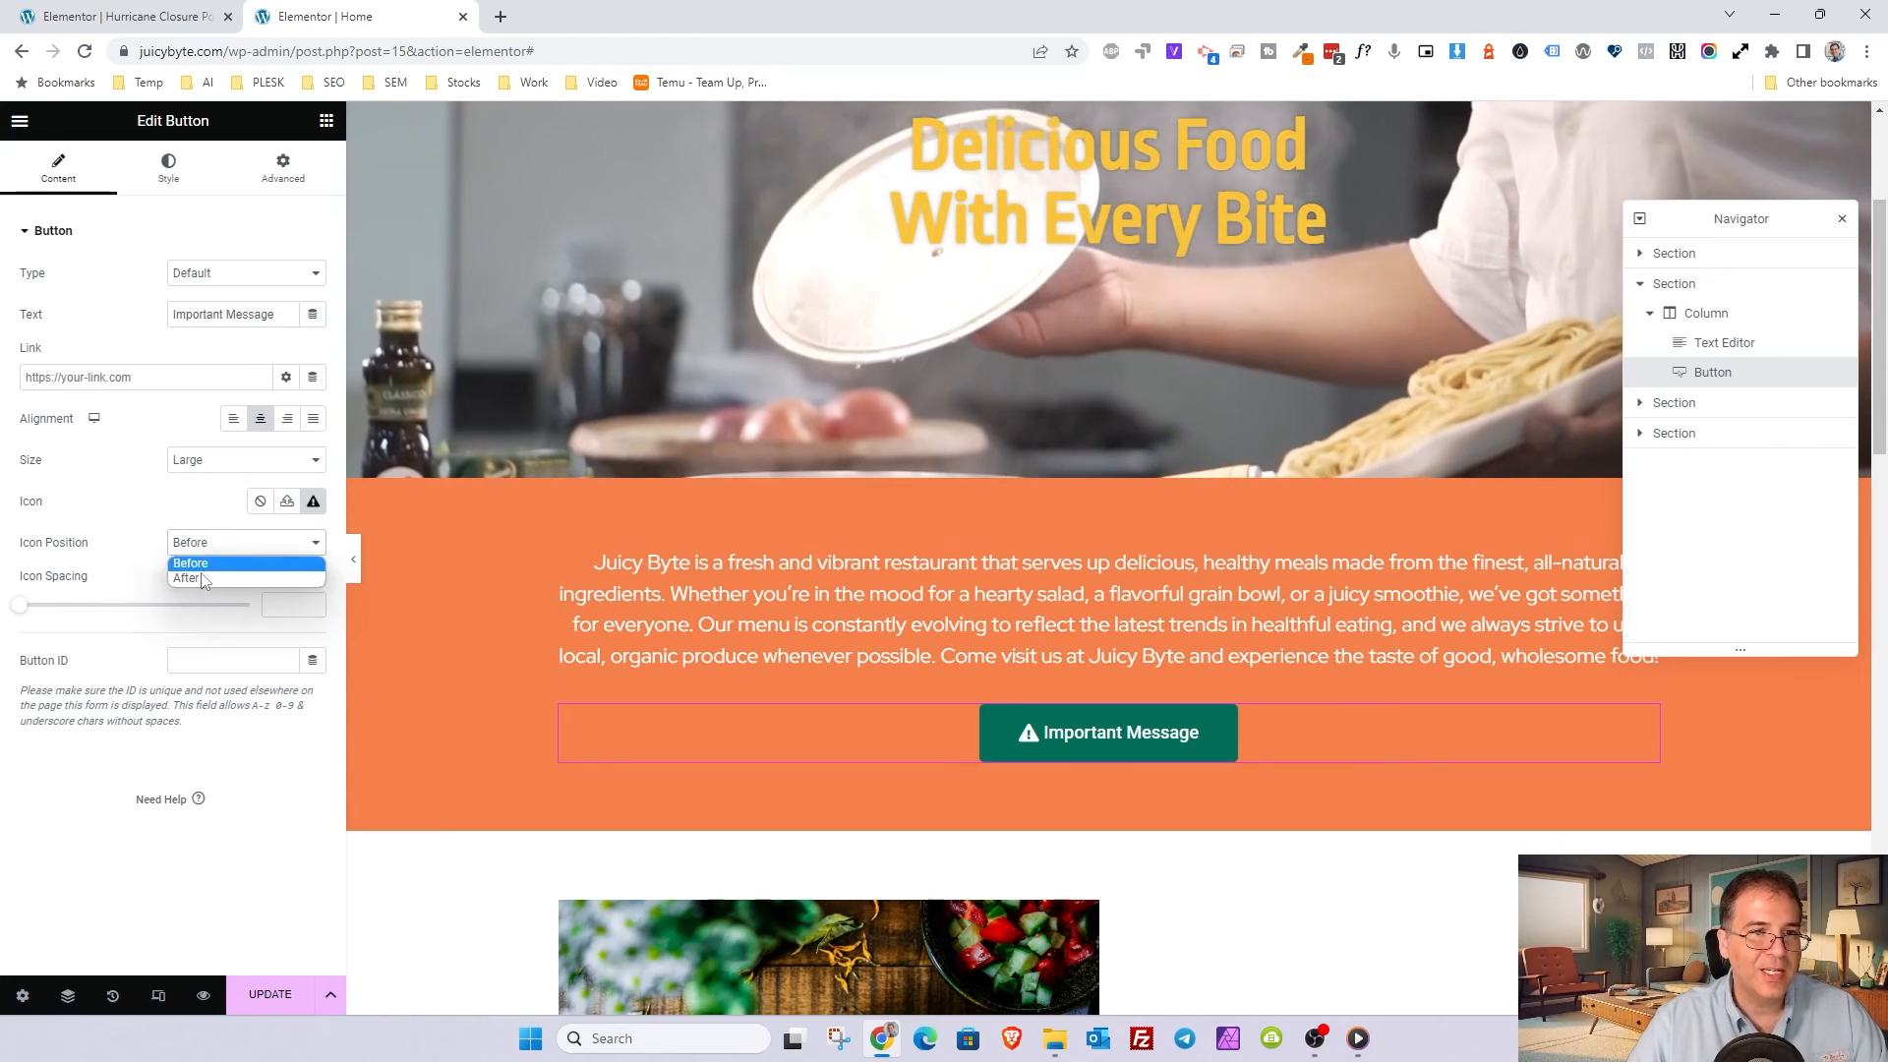
{"action": "left_click", "coordinate": [202, 567]}
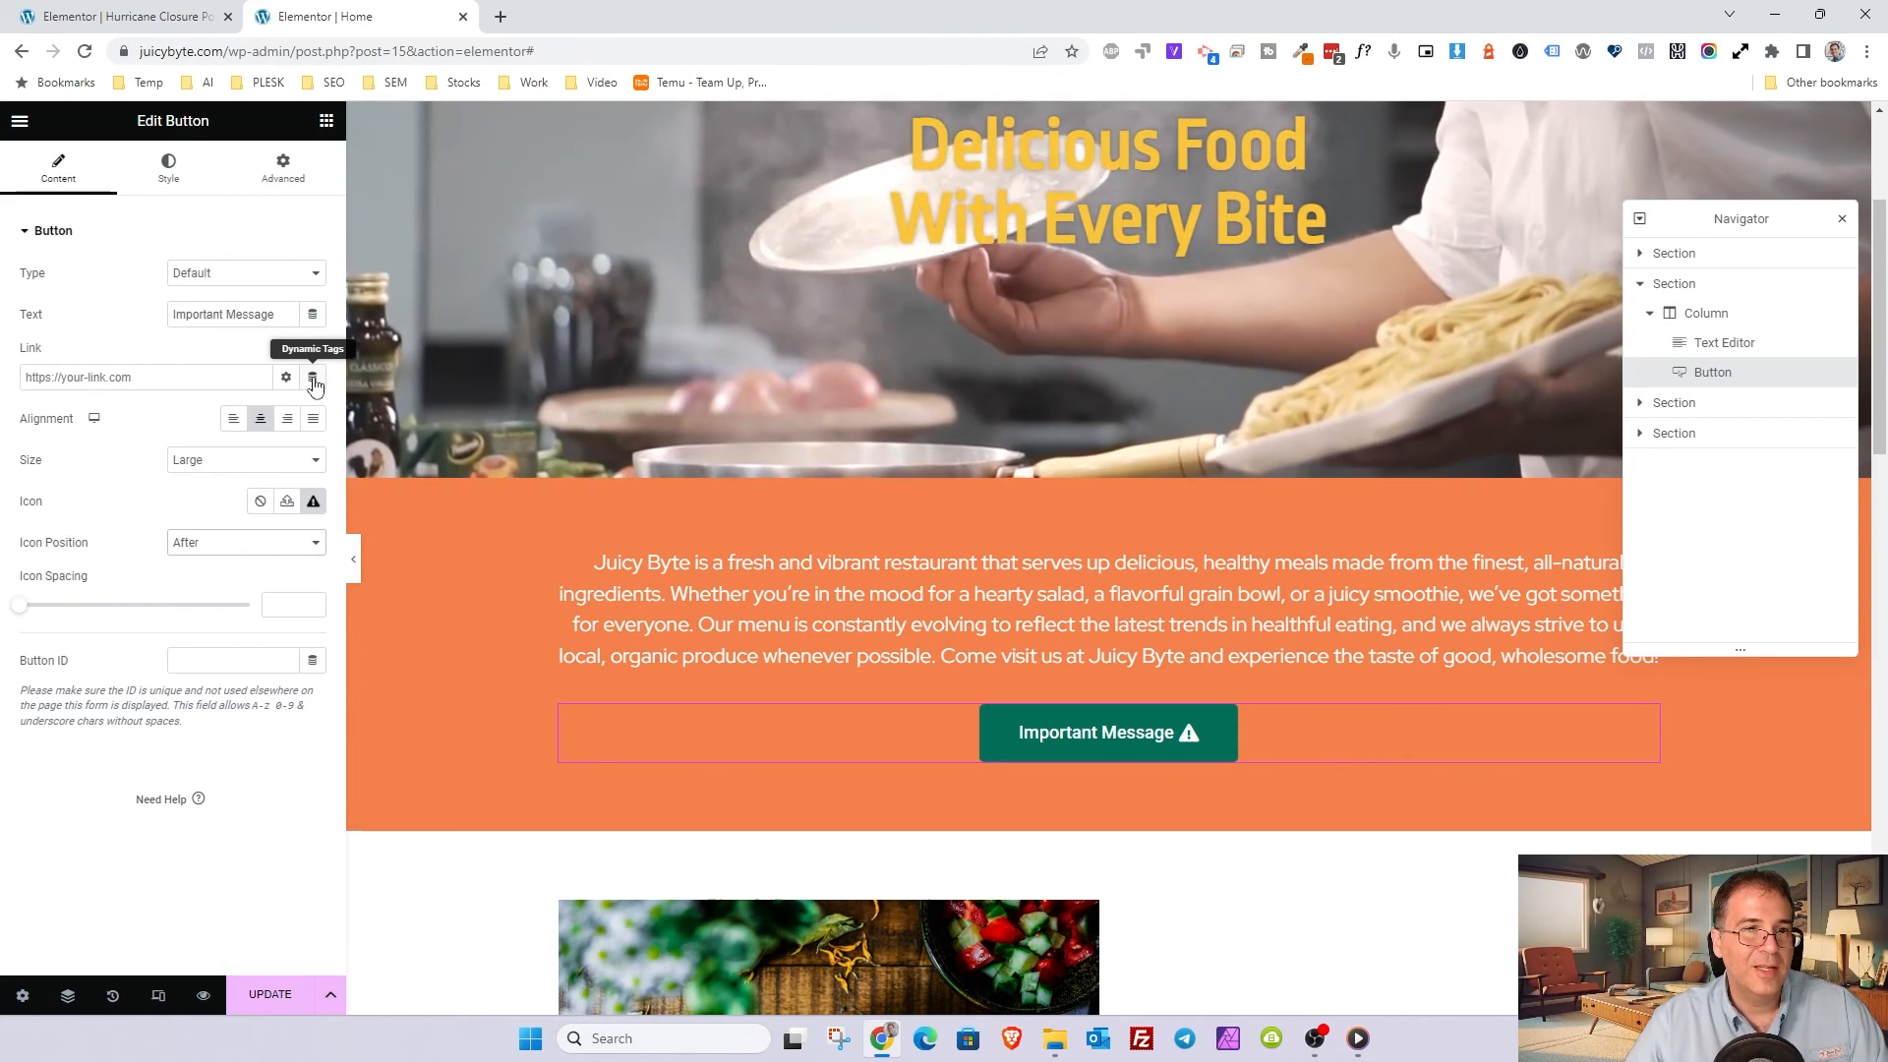
Step: Link the button to the Popup dynamic action, choose the Hurricane Closure Popup as the popup it opens, and update the home page
{"action": "left_click", "coordinate": [313, 379]}
{"action": "scroll", "coordinate": [198, 540], "scroll_direction": "down", "scroll_amount": 4}
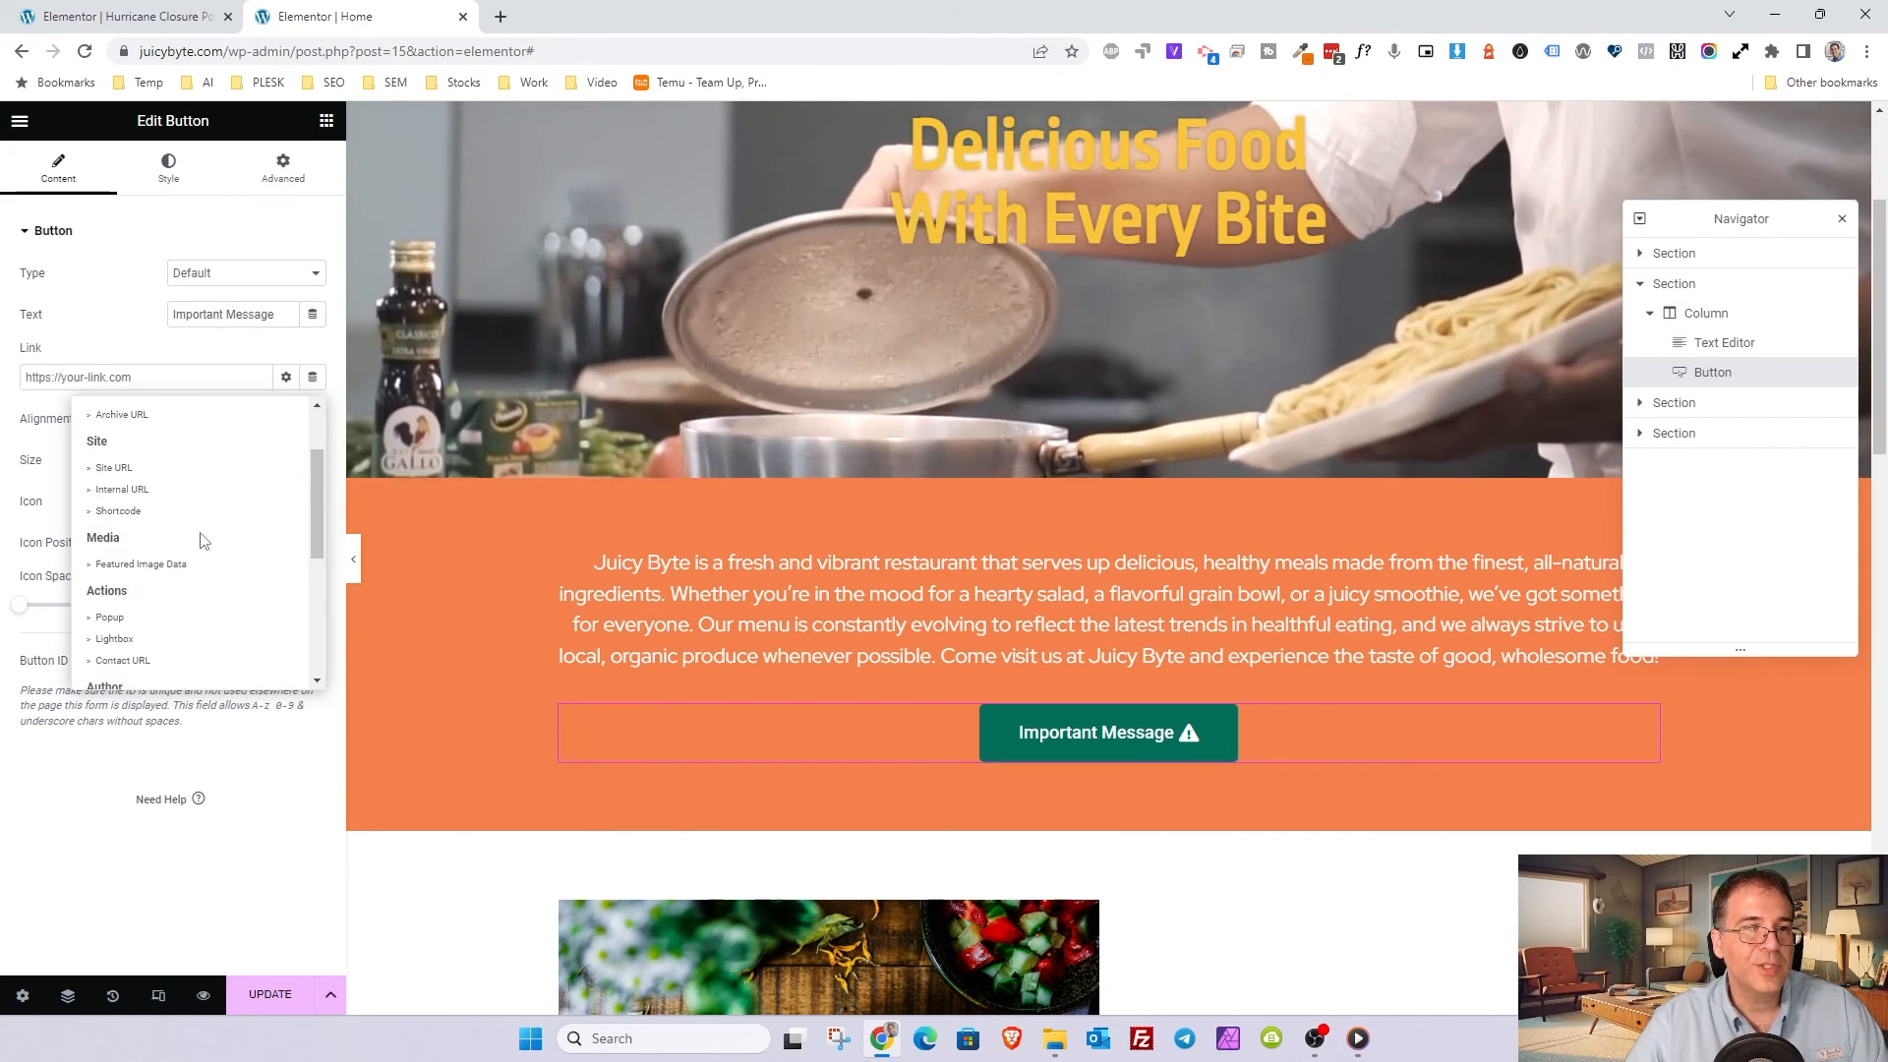
{"action": "left_click", "coordinate": [110, 518]}
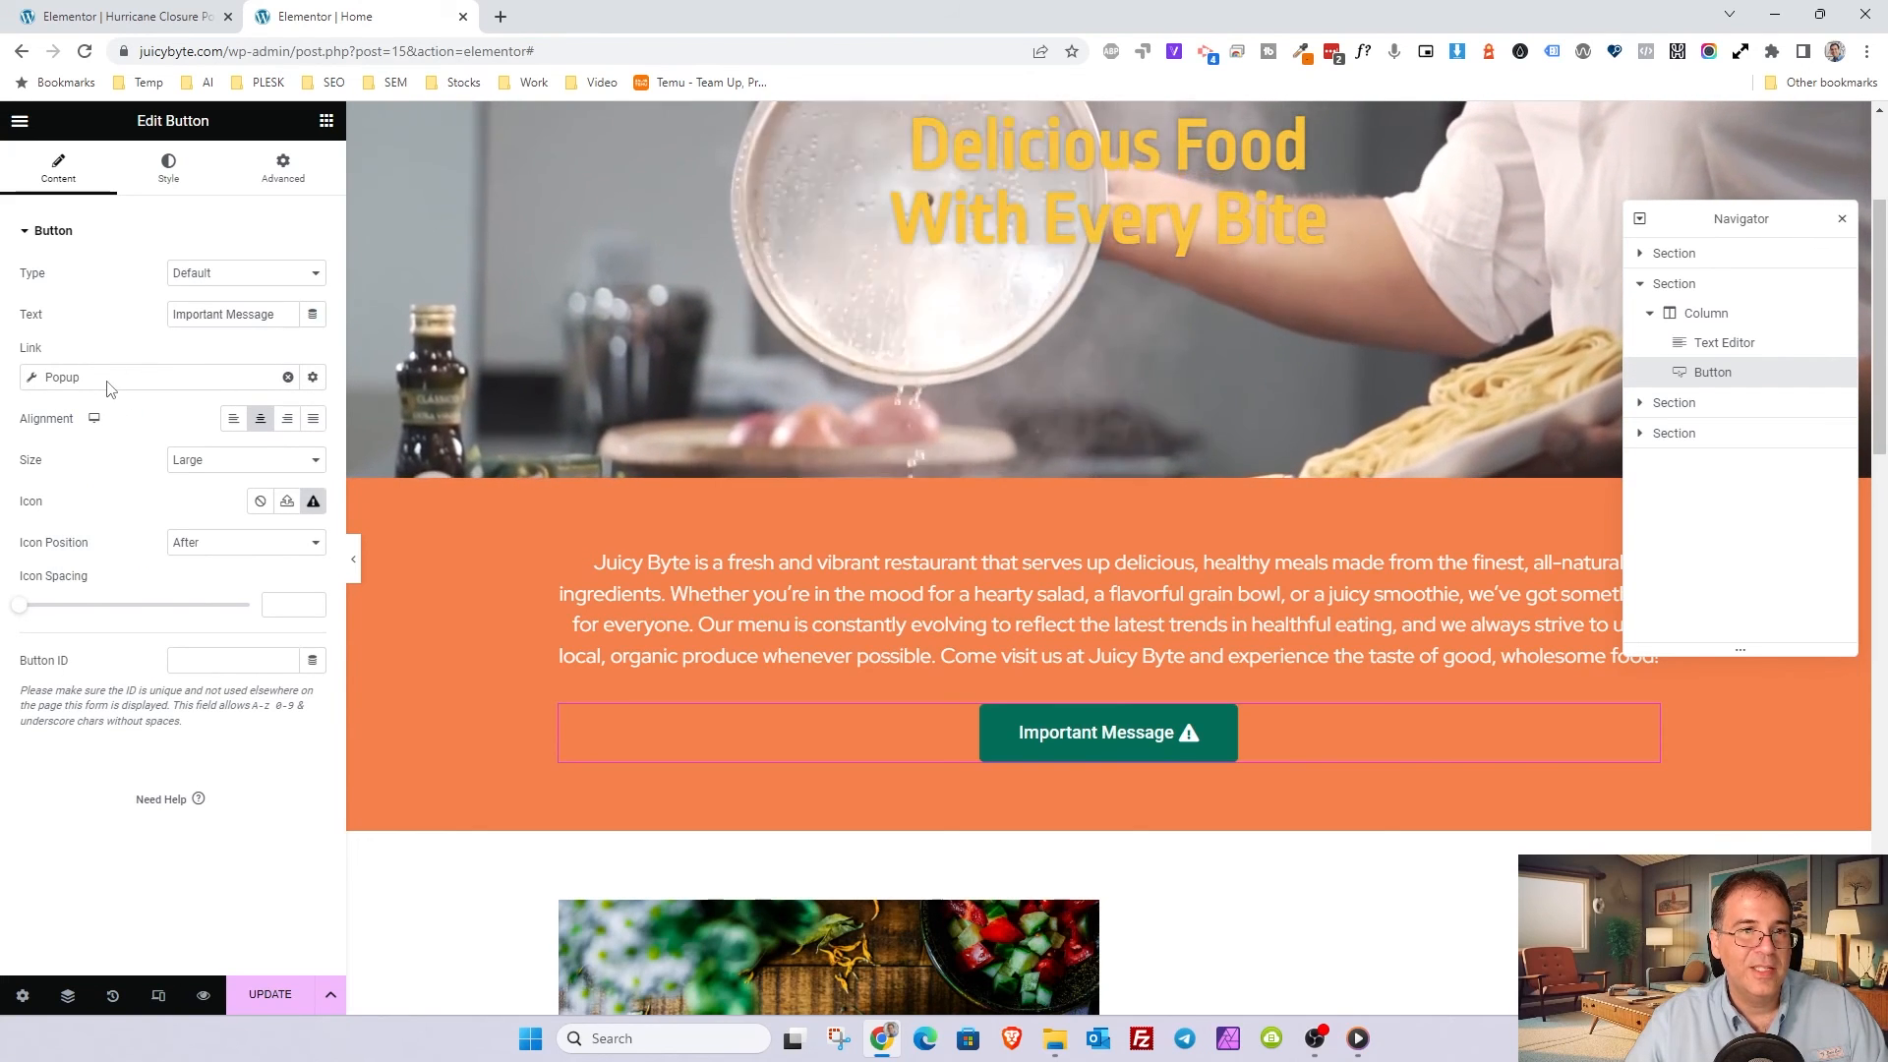
{"action": "left_click", "coordinate": [110, 382]}
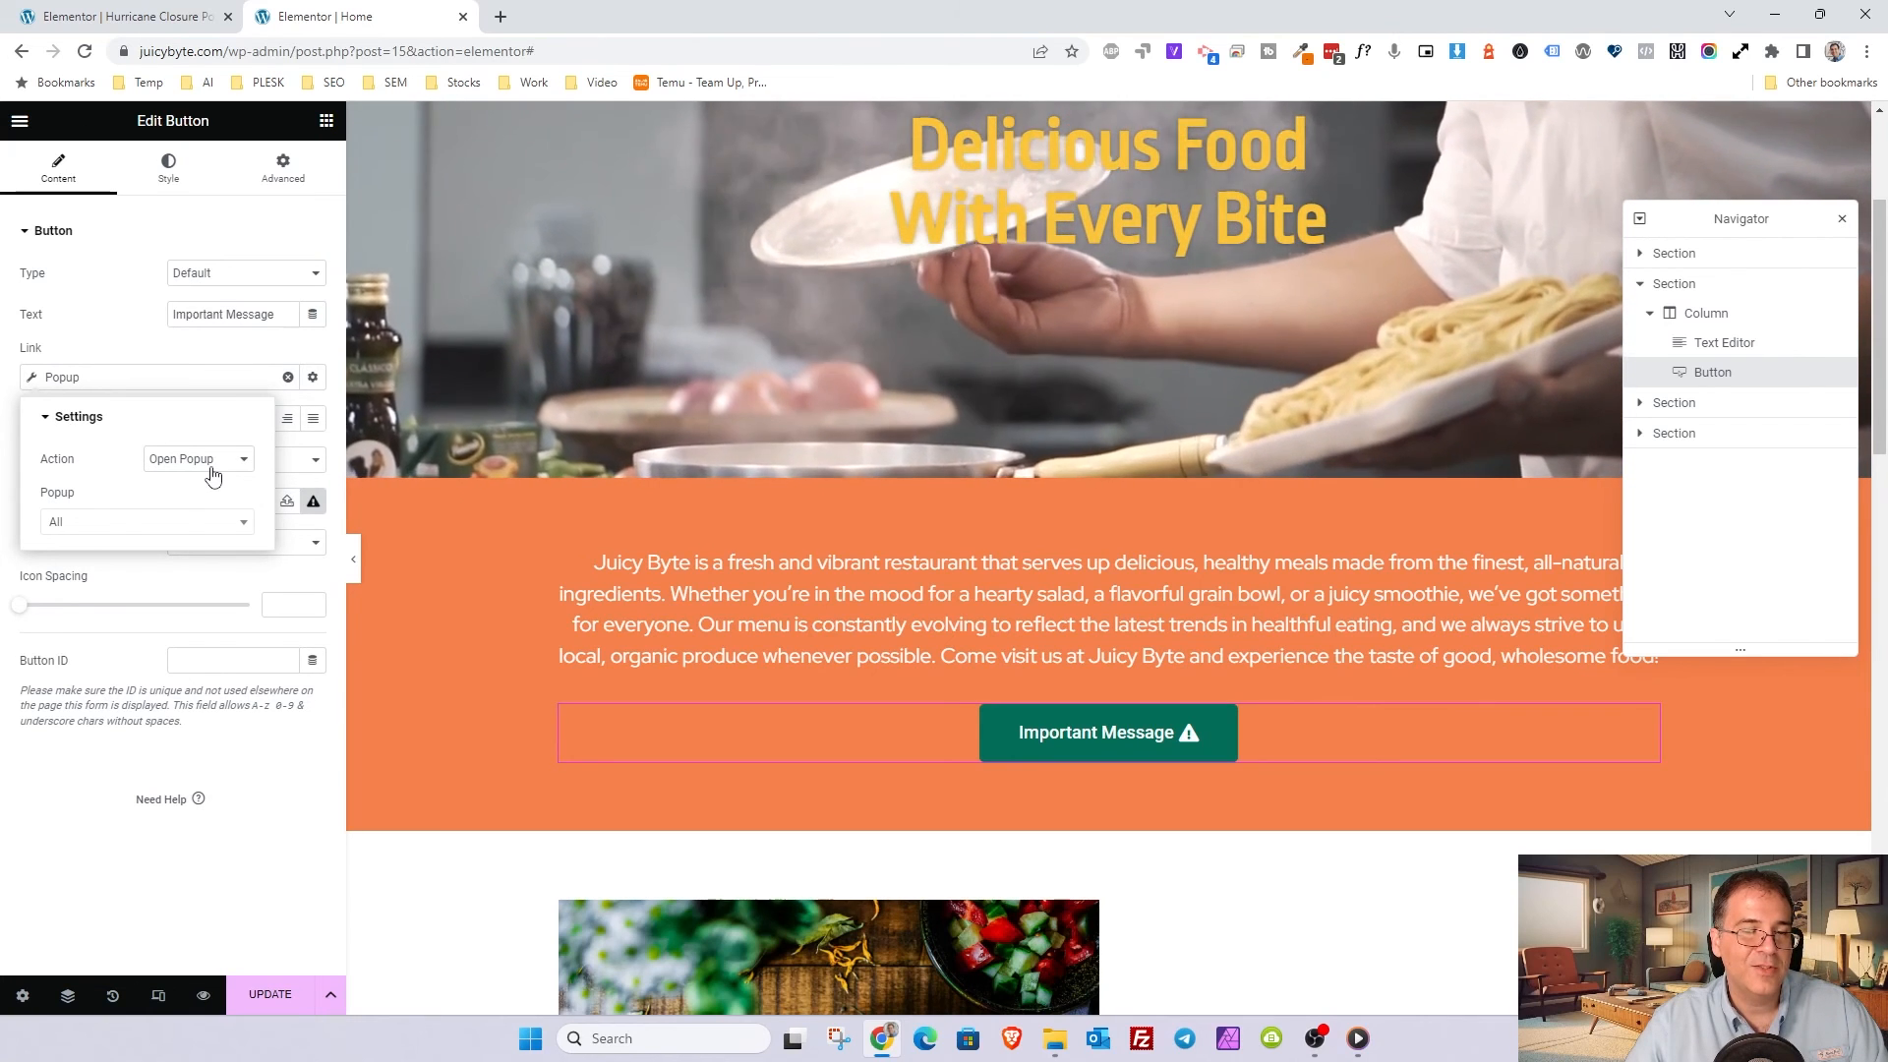
{"action": "left_click", "coordinate": [100, 522]}
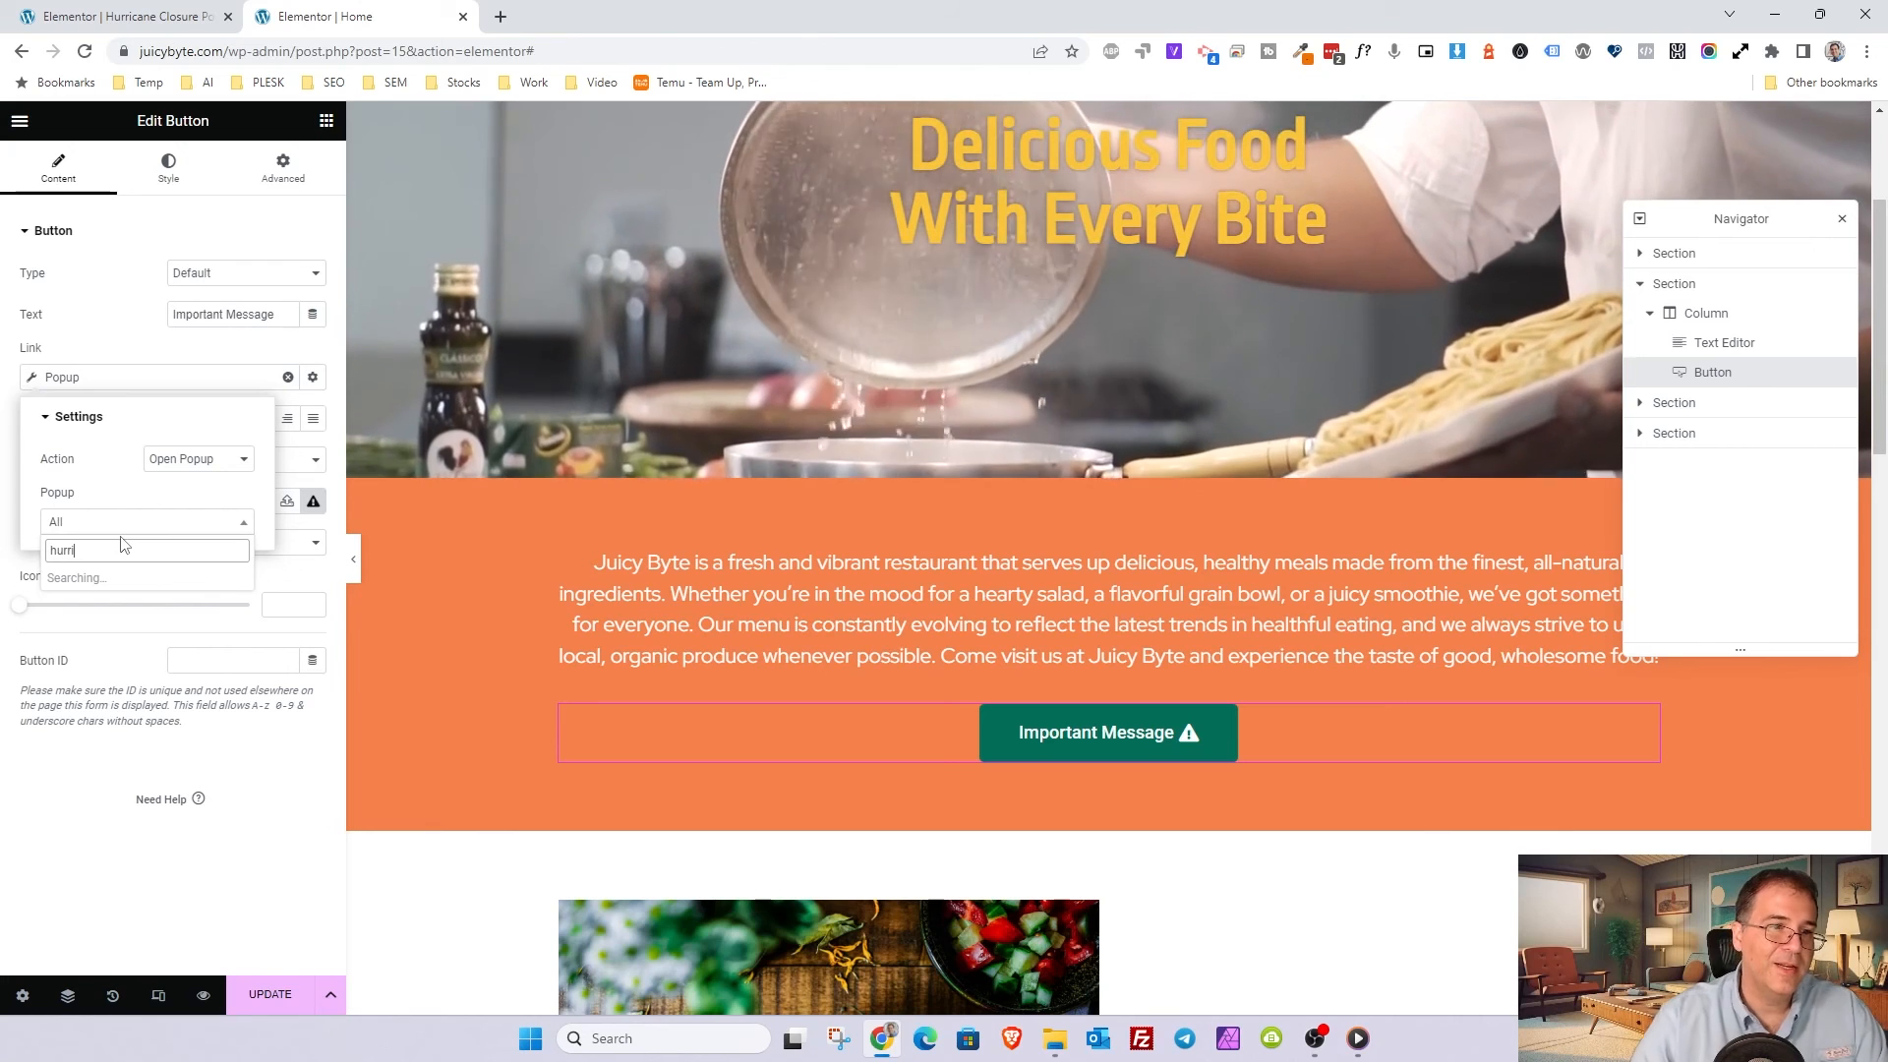
{"action": "left_click", "coordinate": [129, 578]}
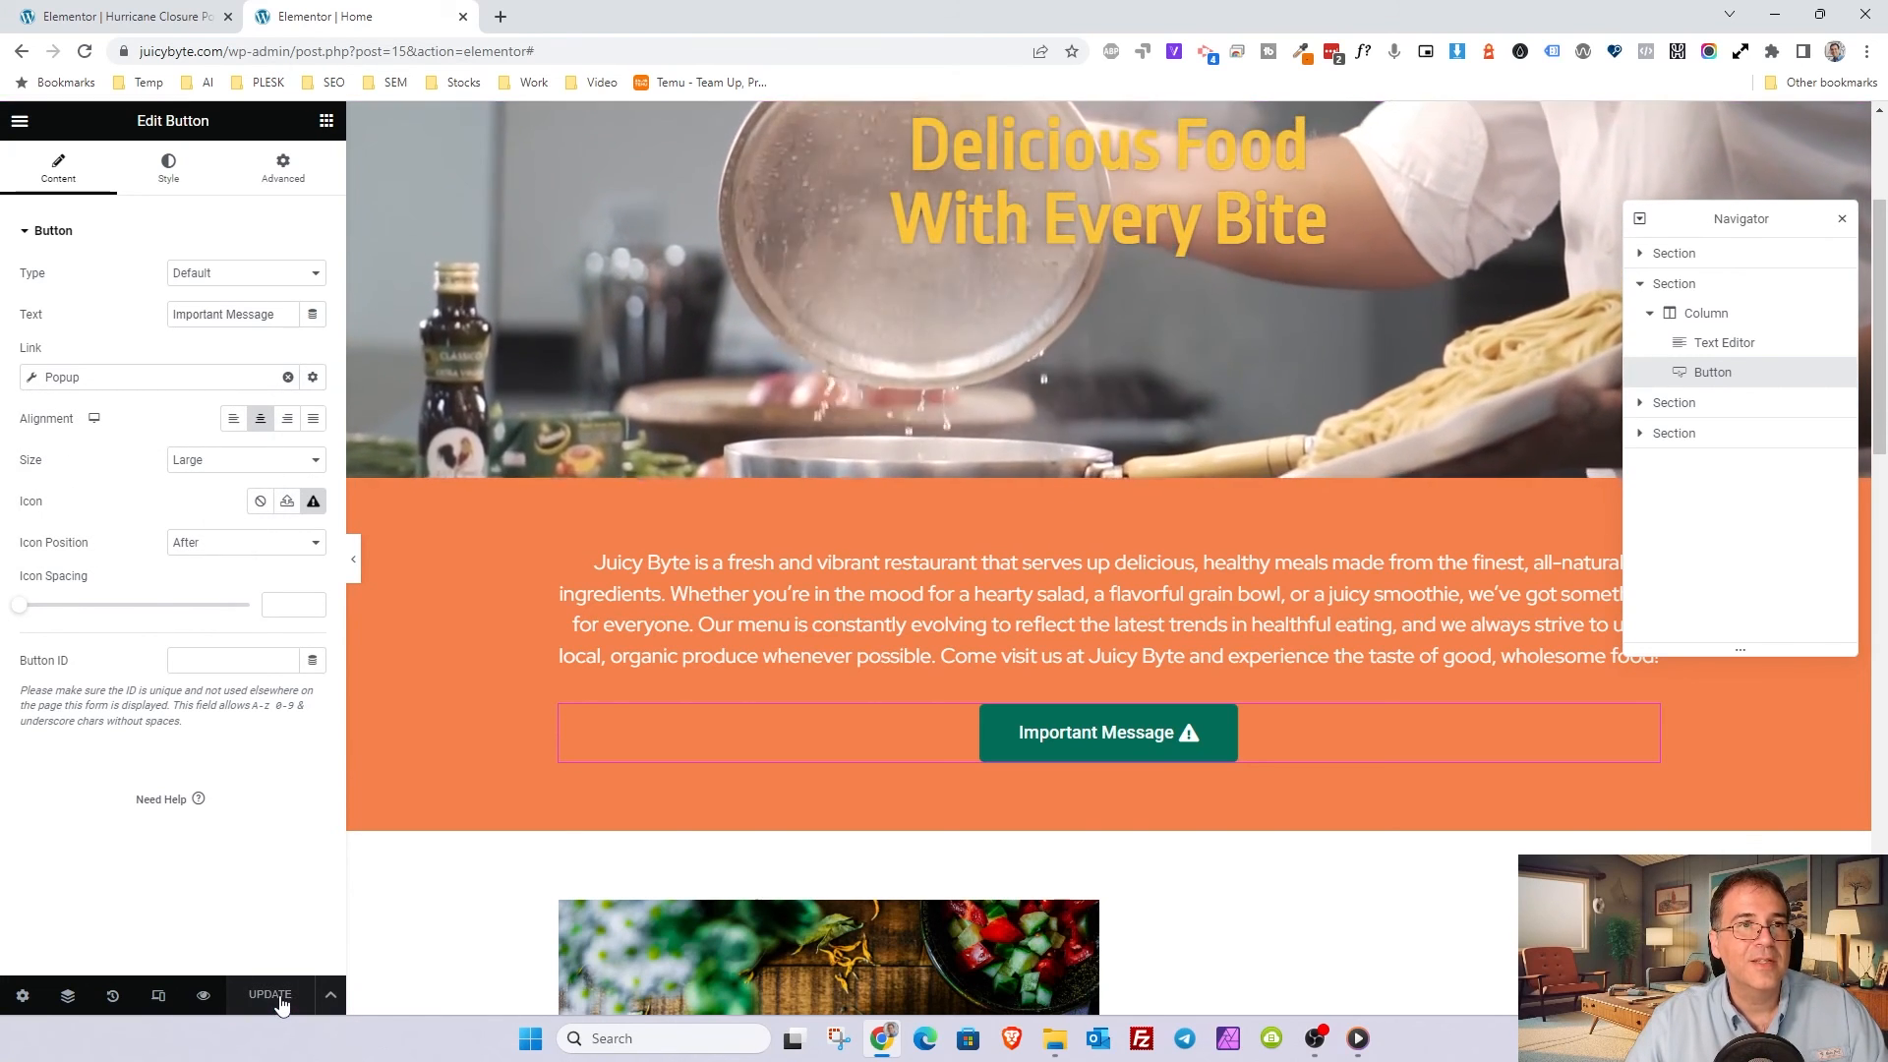
Step: Turn off the popup's On Page Load trigger, review its Advanced Rules, and save the publish settings
{"action": "left_click", "coordinate": [145, 21]}
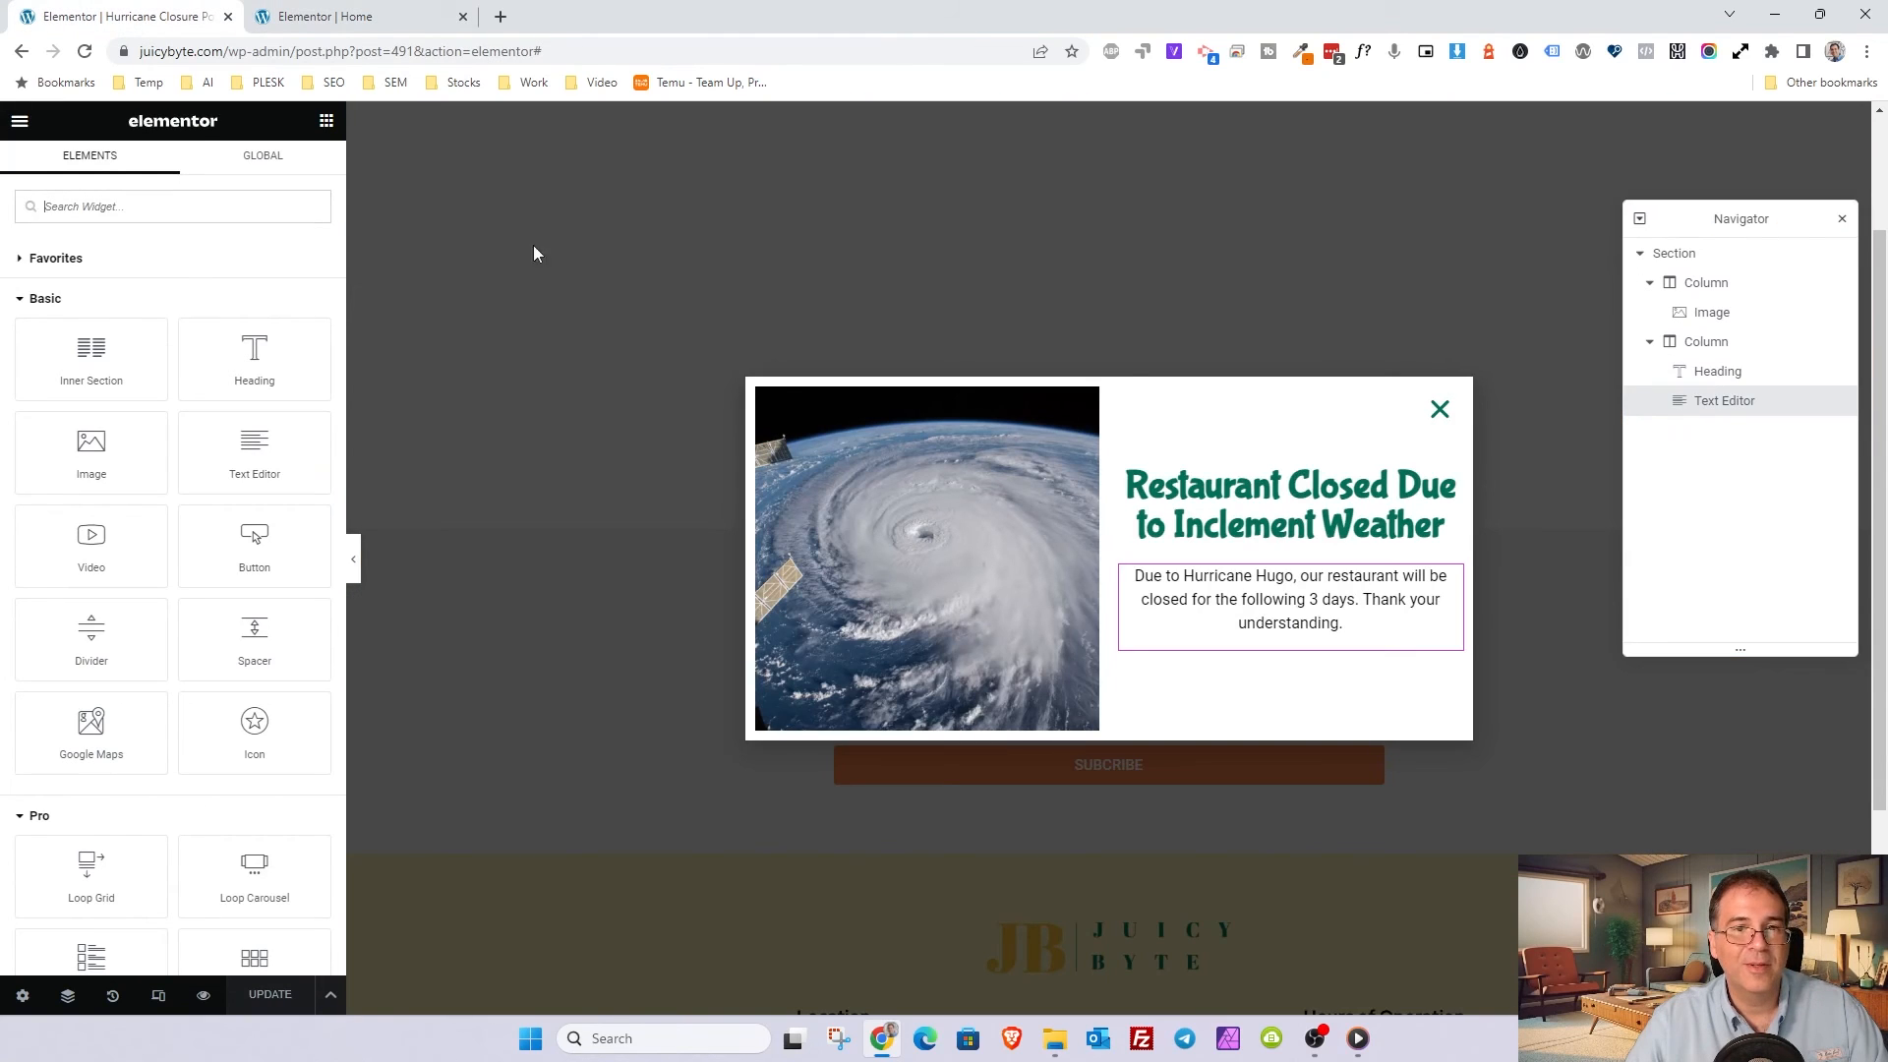
{"action": "left_click", "coordinate": [329, 996]}
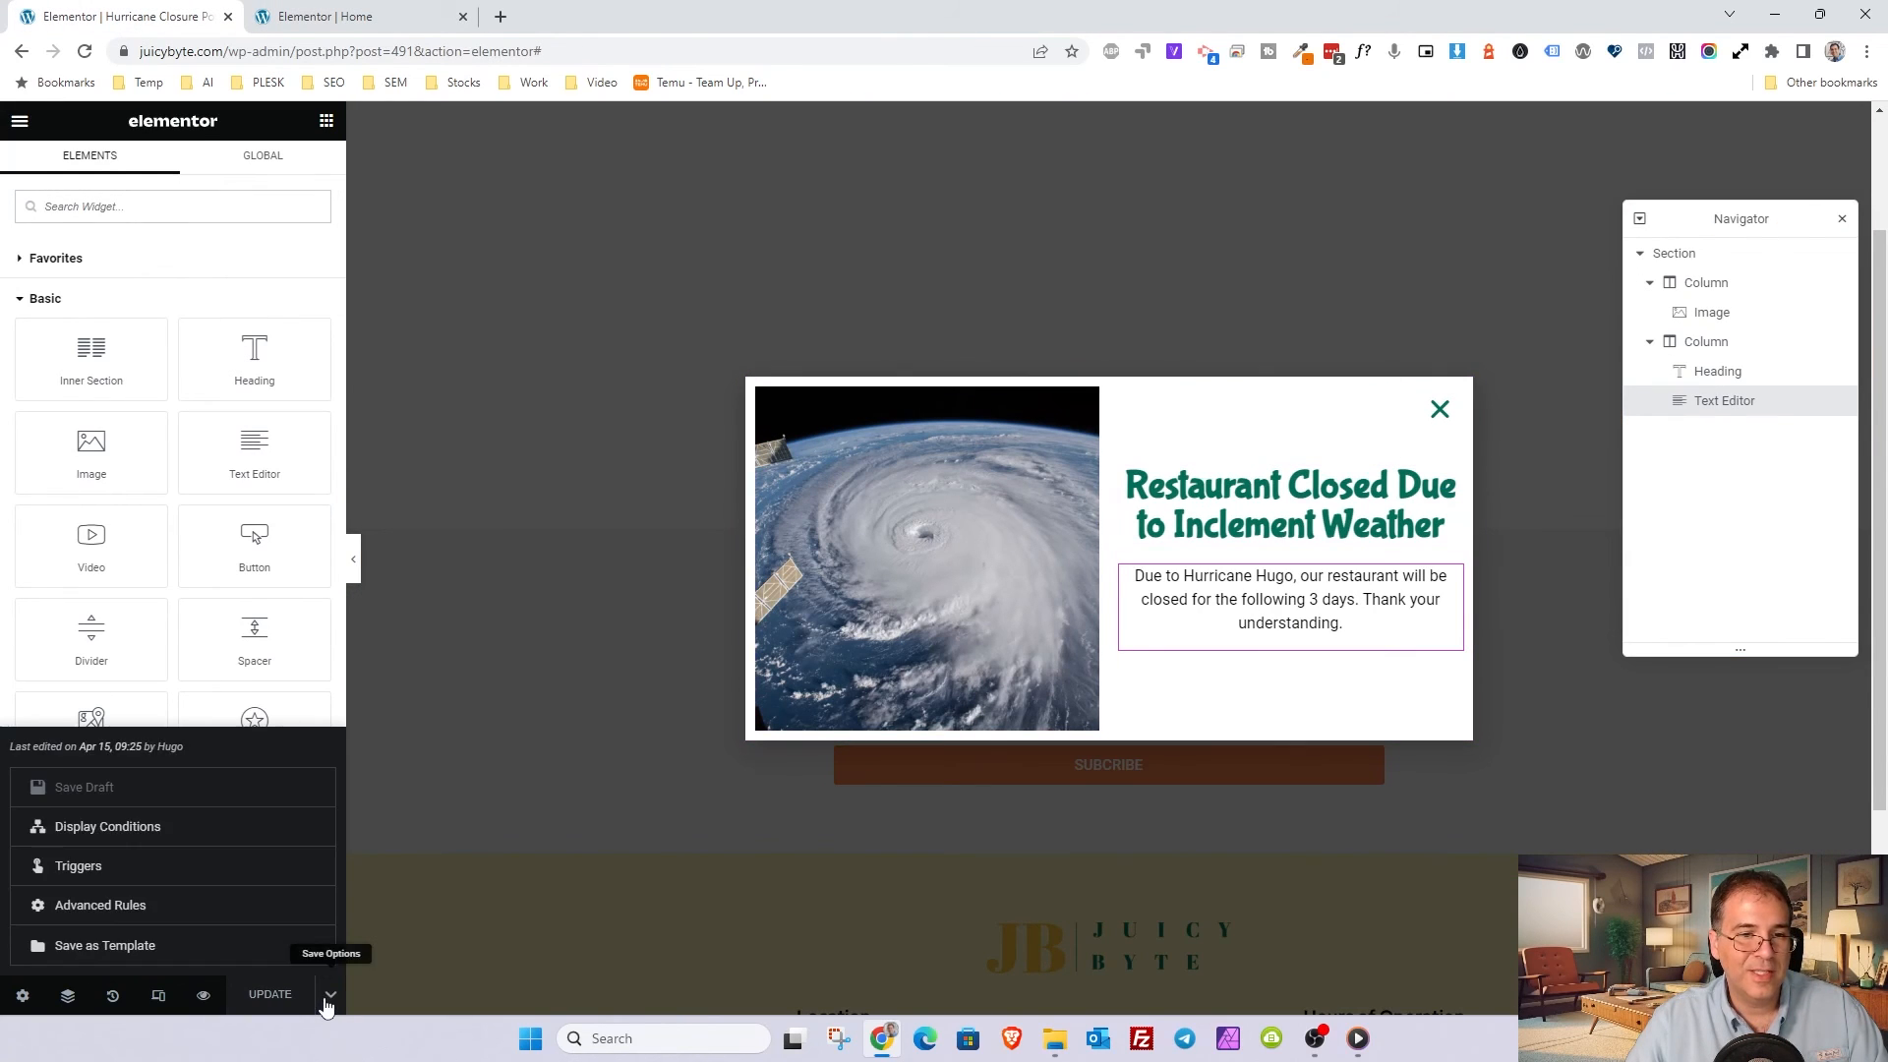
{"action": "left_click", "coordinate": [146, 829]}
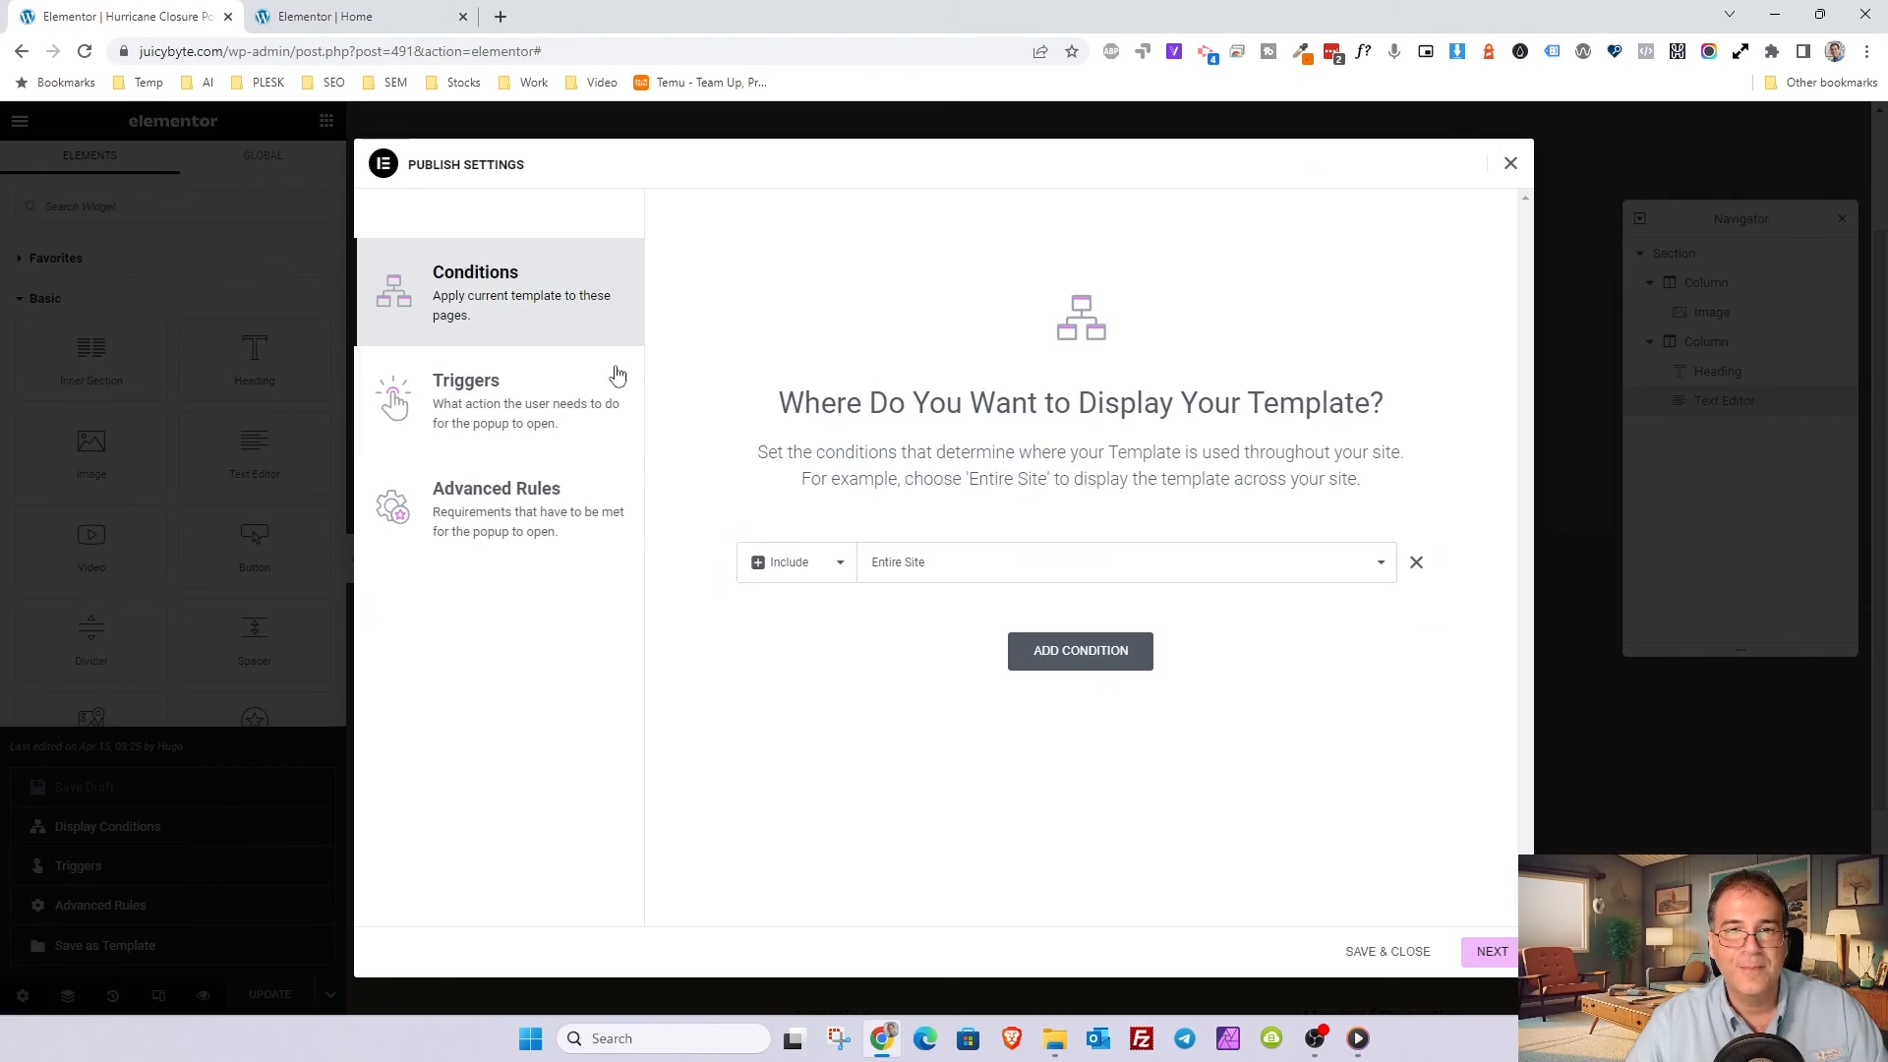
{"action": "left_click", "coordinate": [529, 403]}
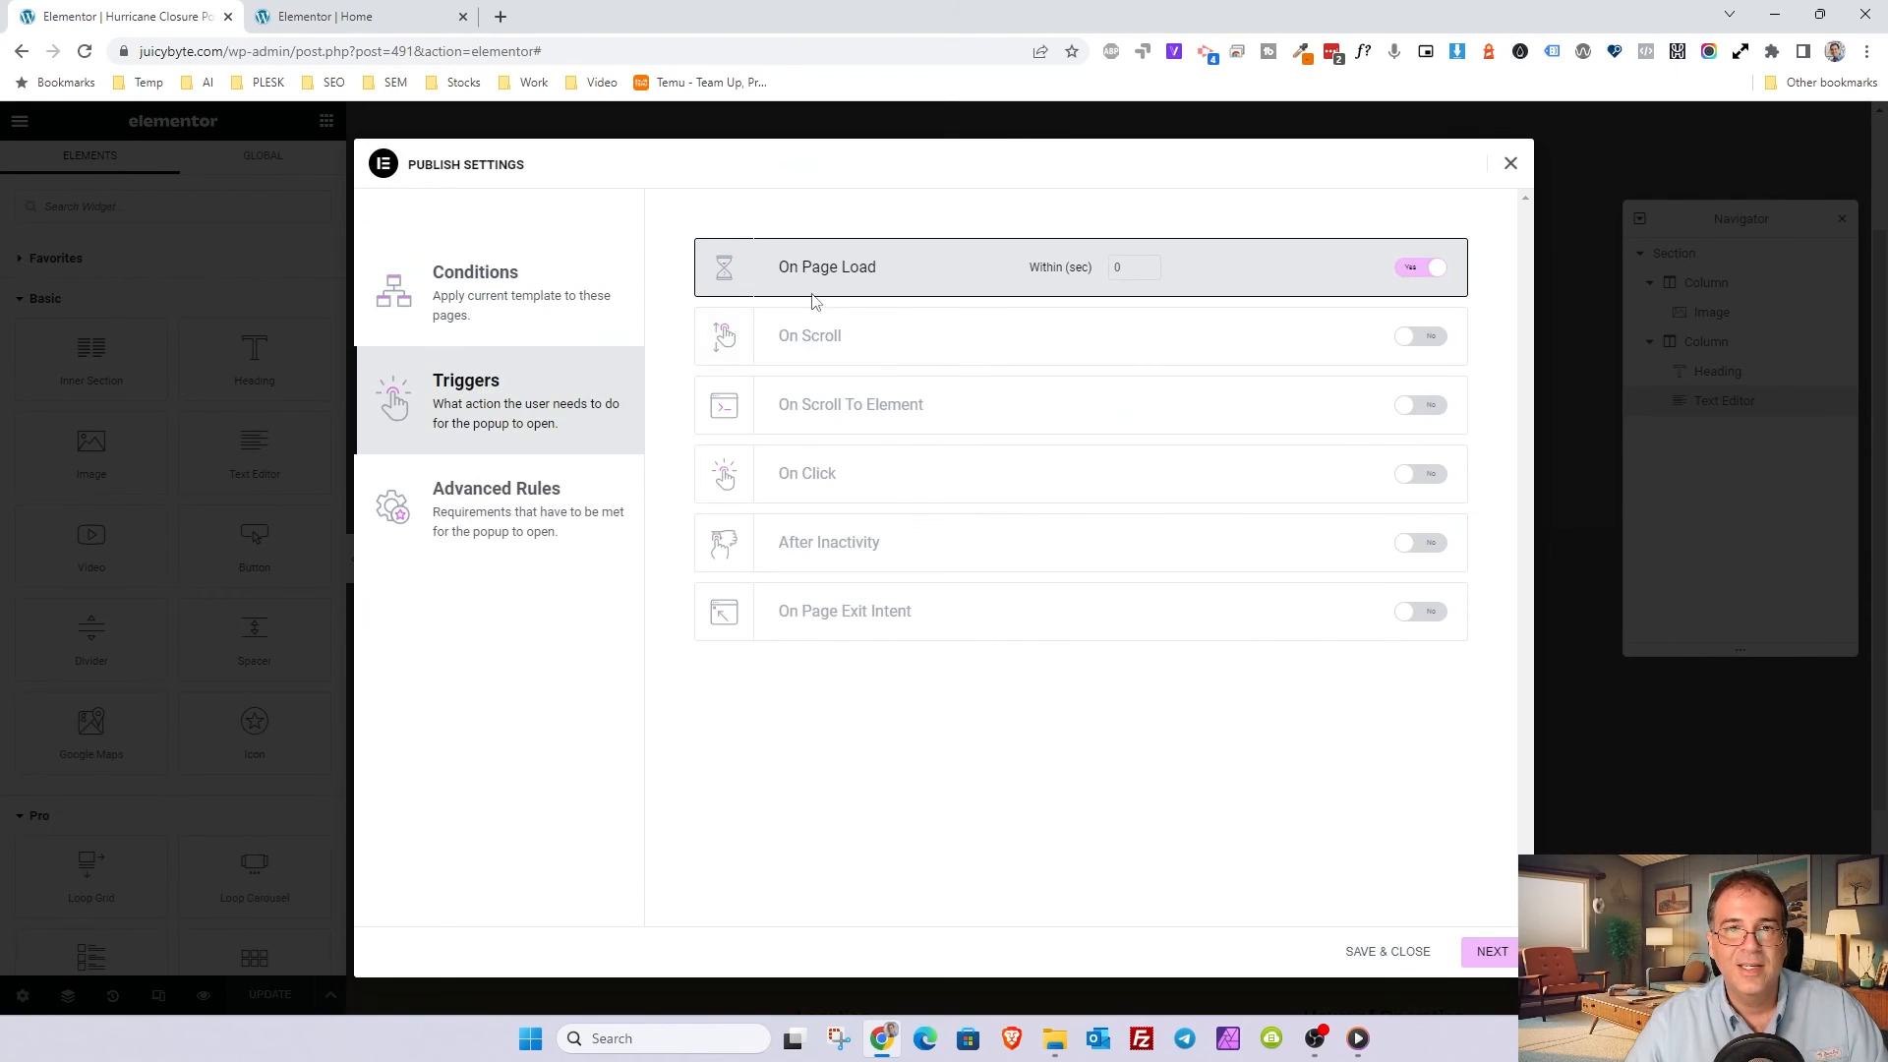
{"action": "left_click", "coordinate": [1436, 269]}
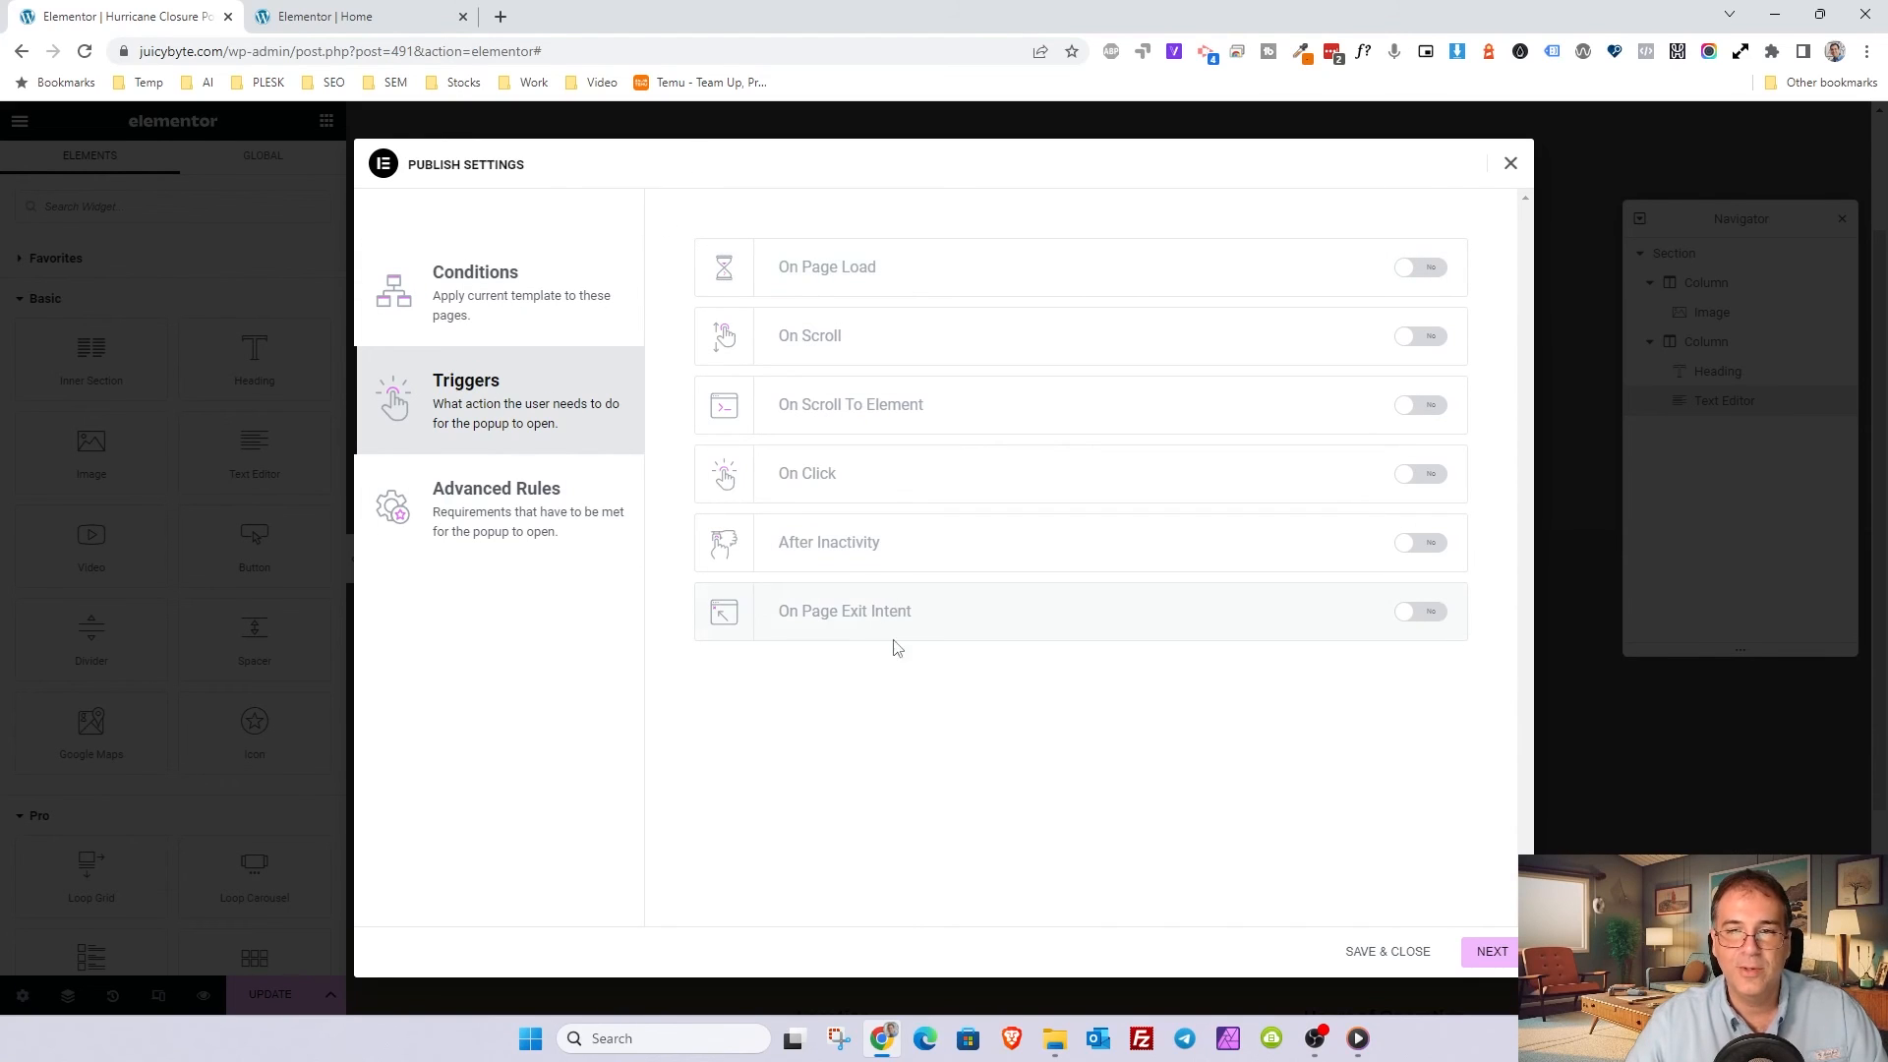
{"action": "left_click", "coordinate": [499, 492]}
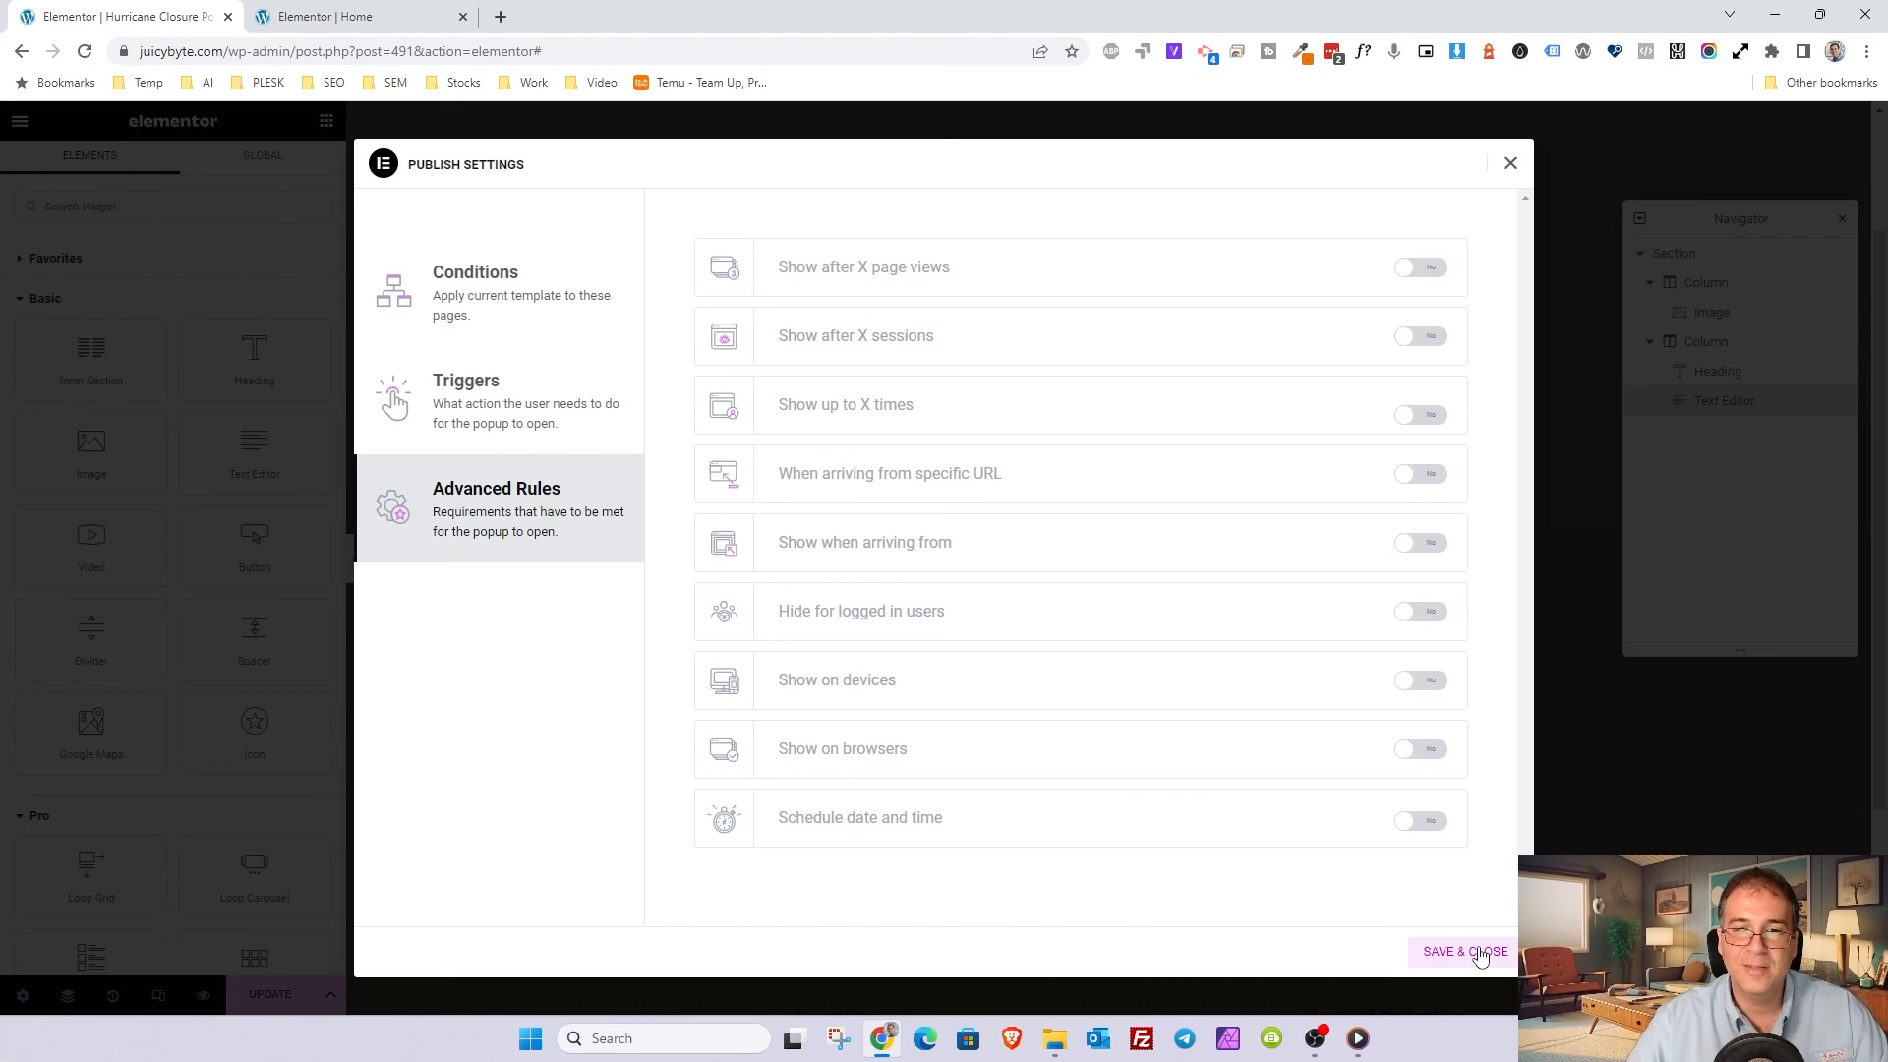
{"action": "left_click", "coordinate": [1456, 968]}
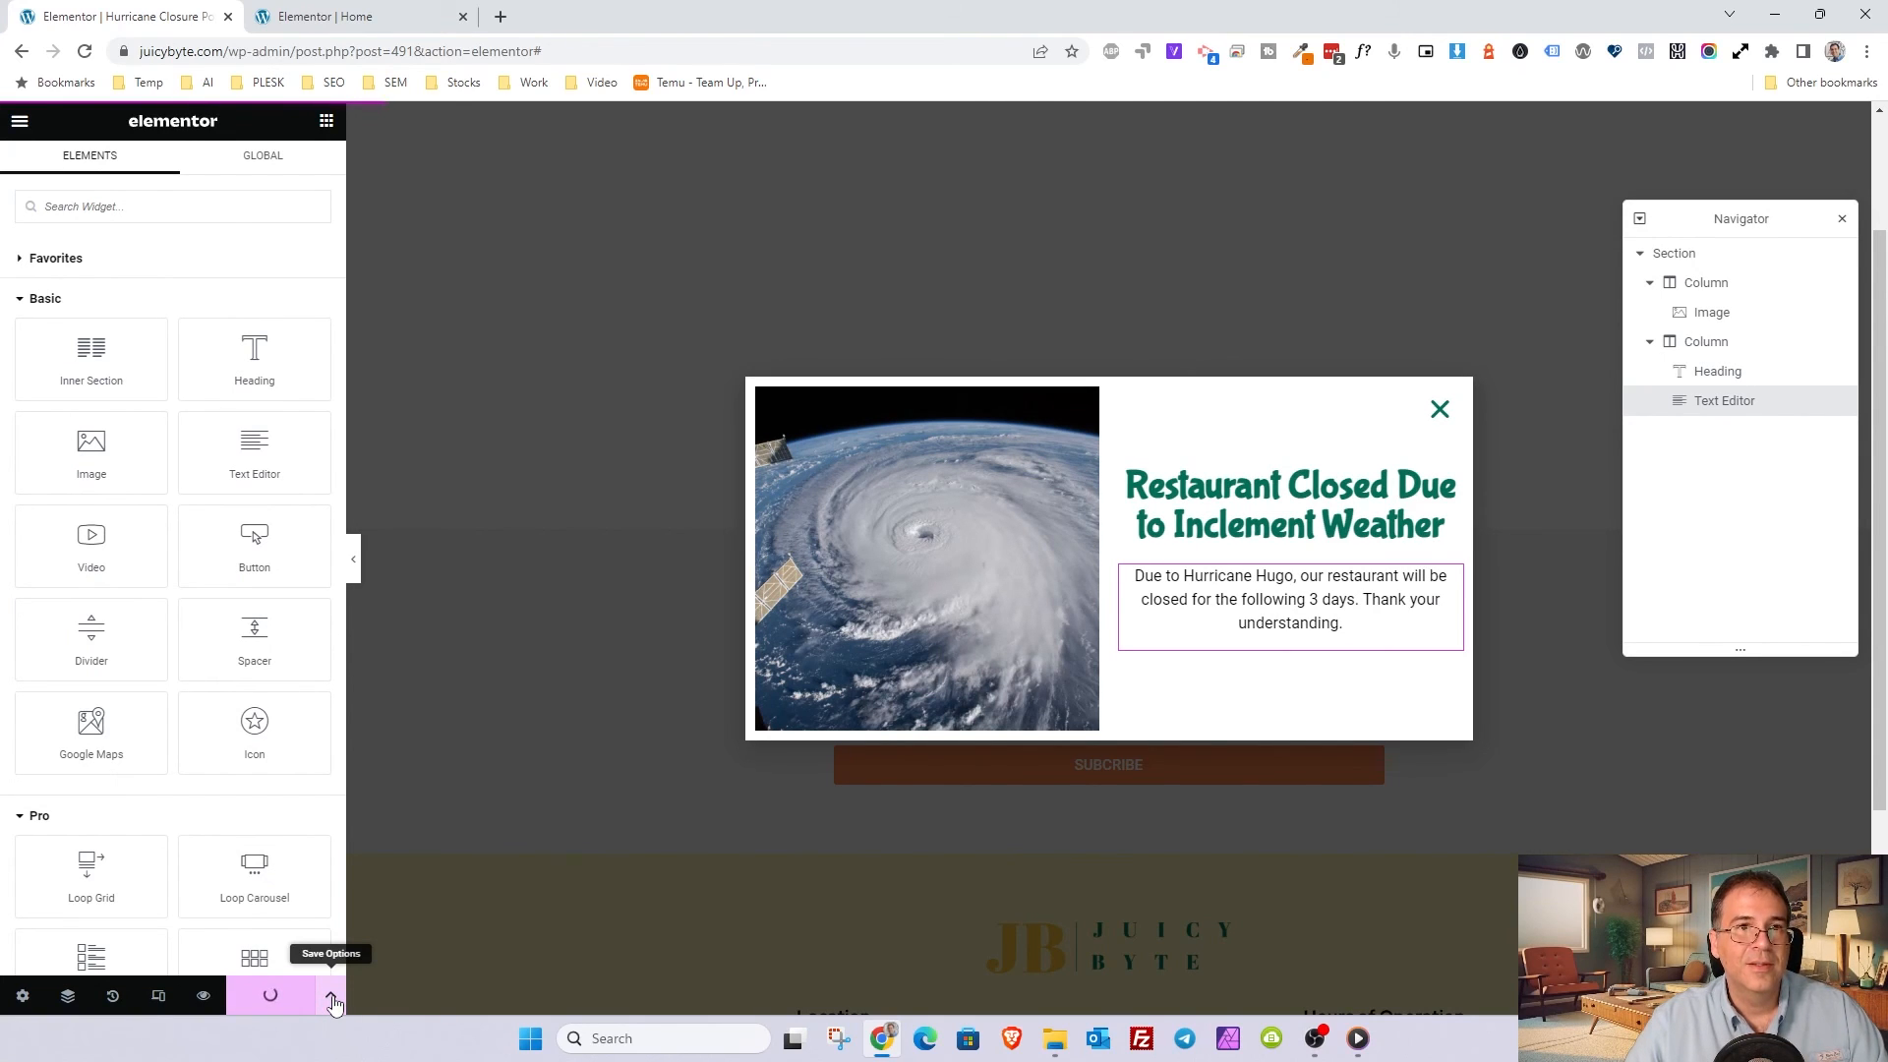
Step: Return to the home page editor and open the live page in a new browser tab
{"action": "left_click", "coordinate": [325, 16]}
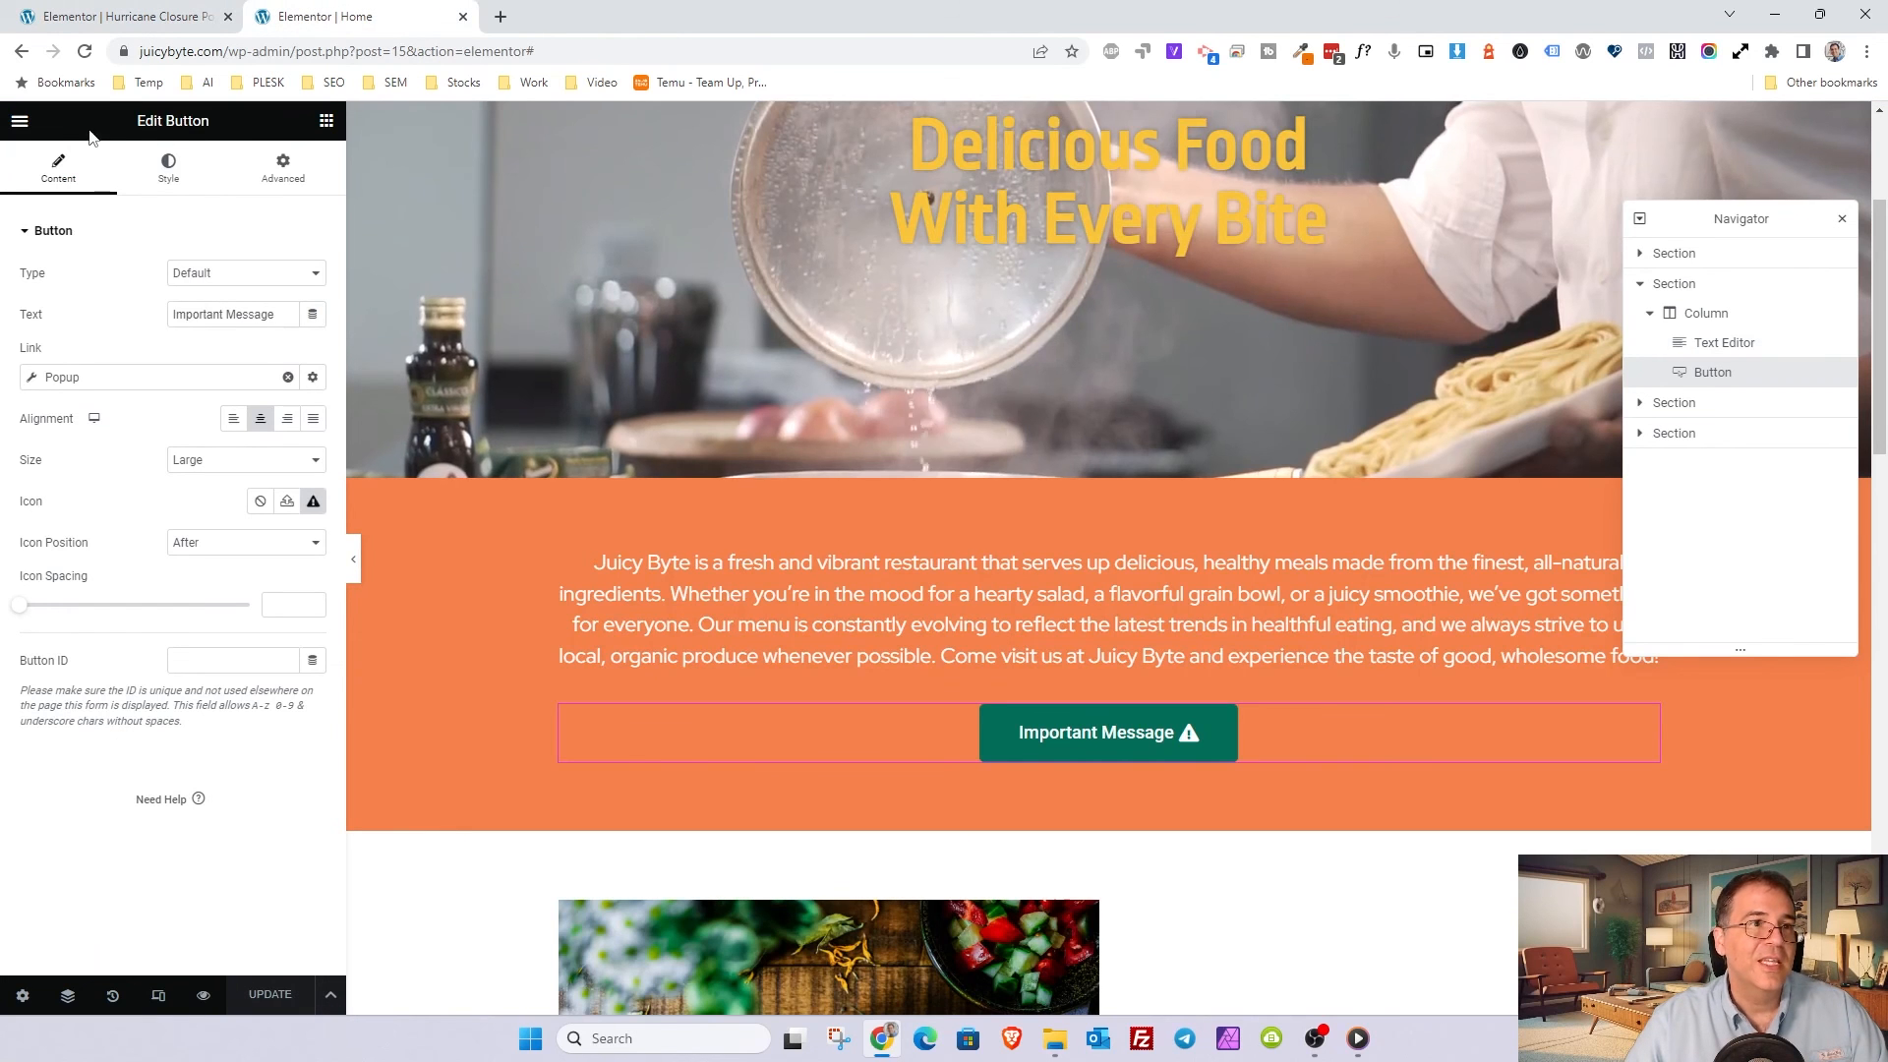
{"action": "left_click", "coordinate": [19, 120]}
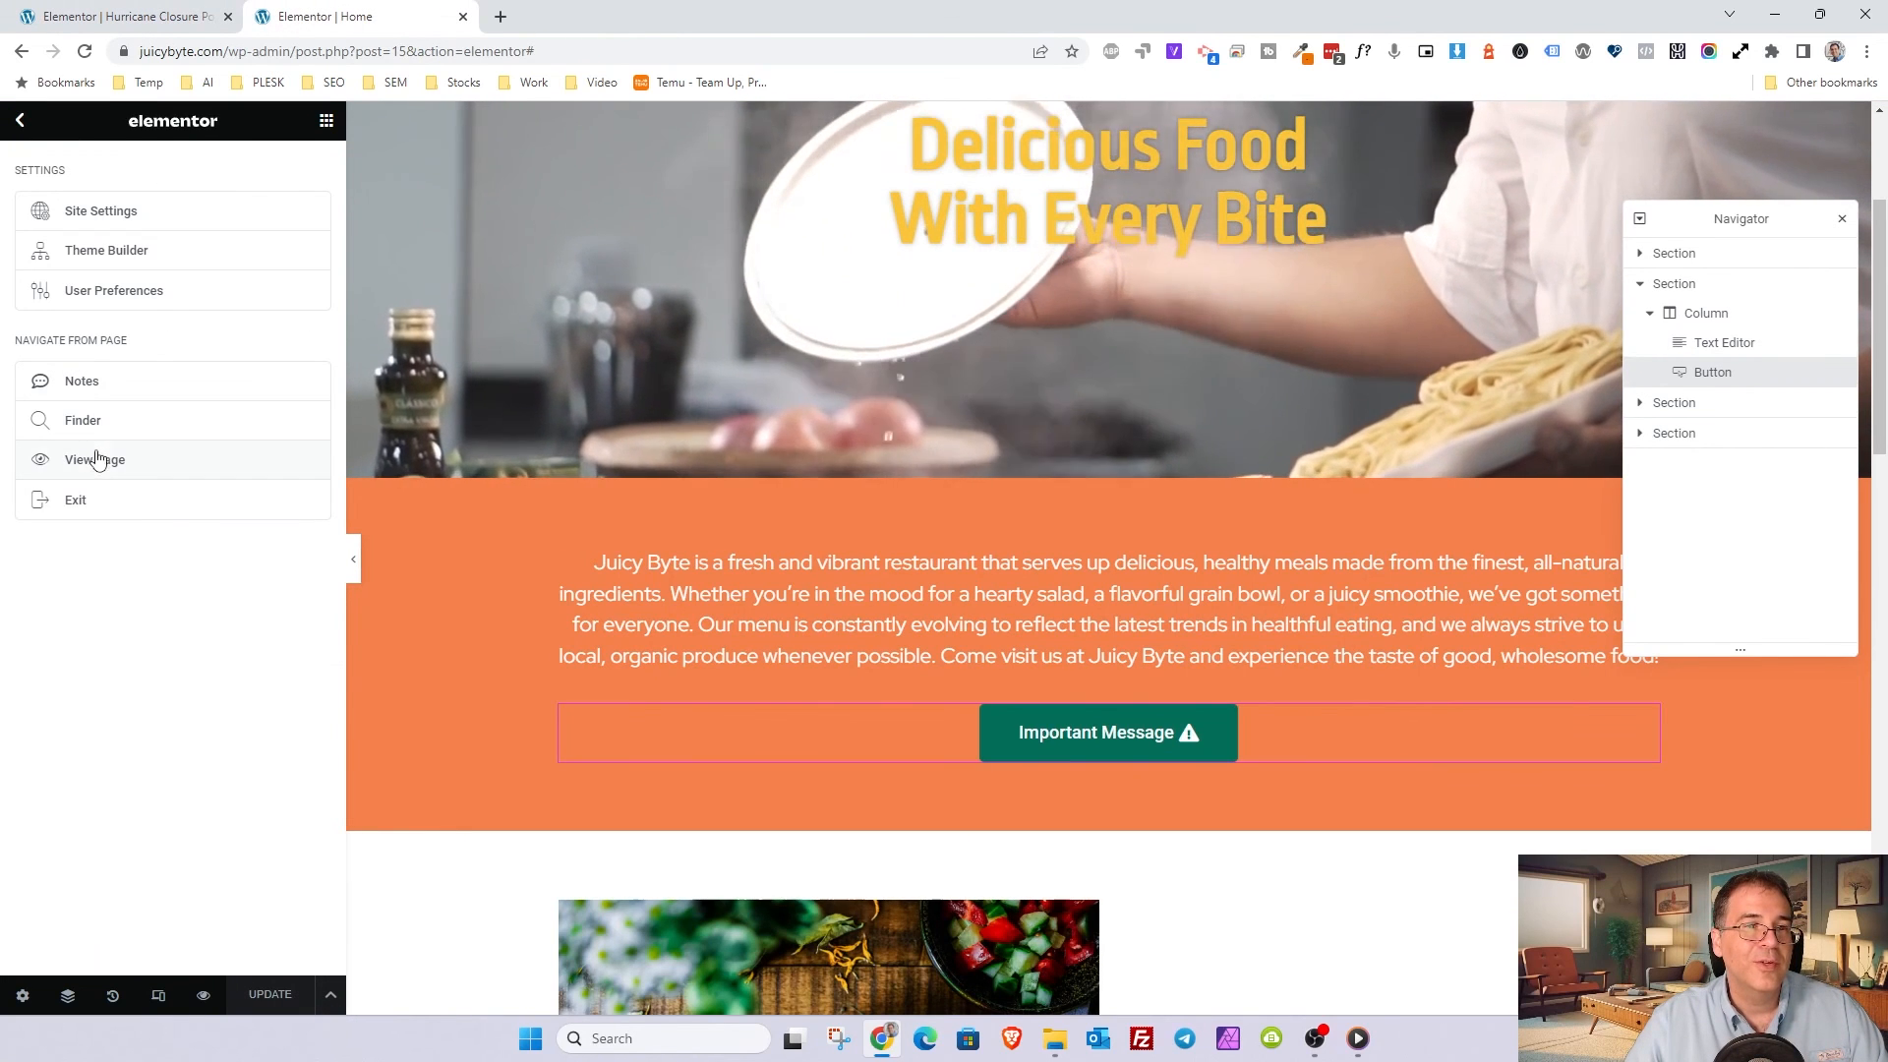
{"action": "right_click", "coordinate": [95, 459]}
{"action": "left_click", "coordinate": [168, 472]}
{"action": "left_click", "coordinate": [575, 16]}
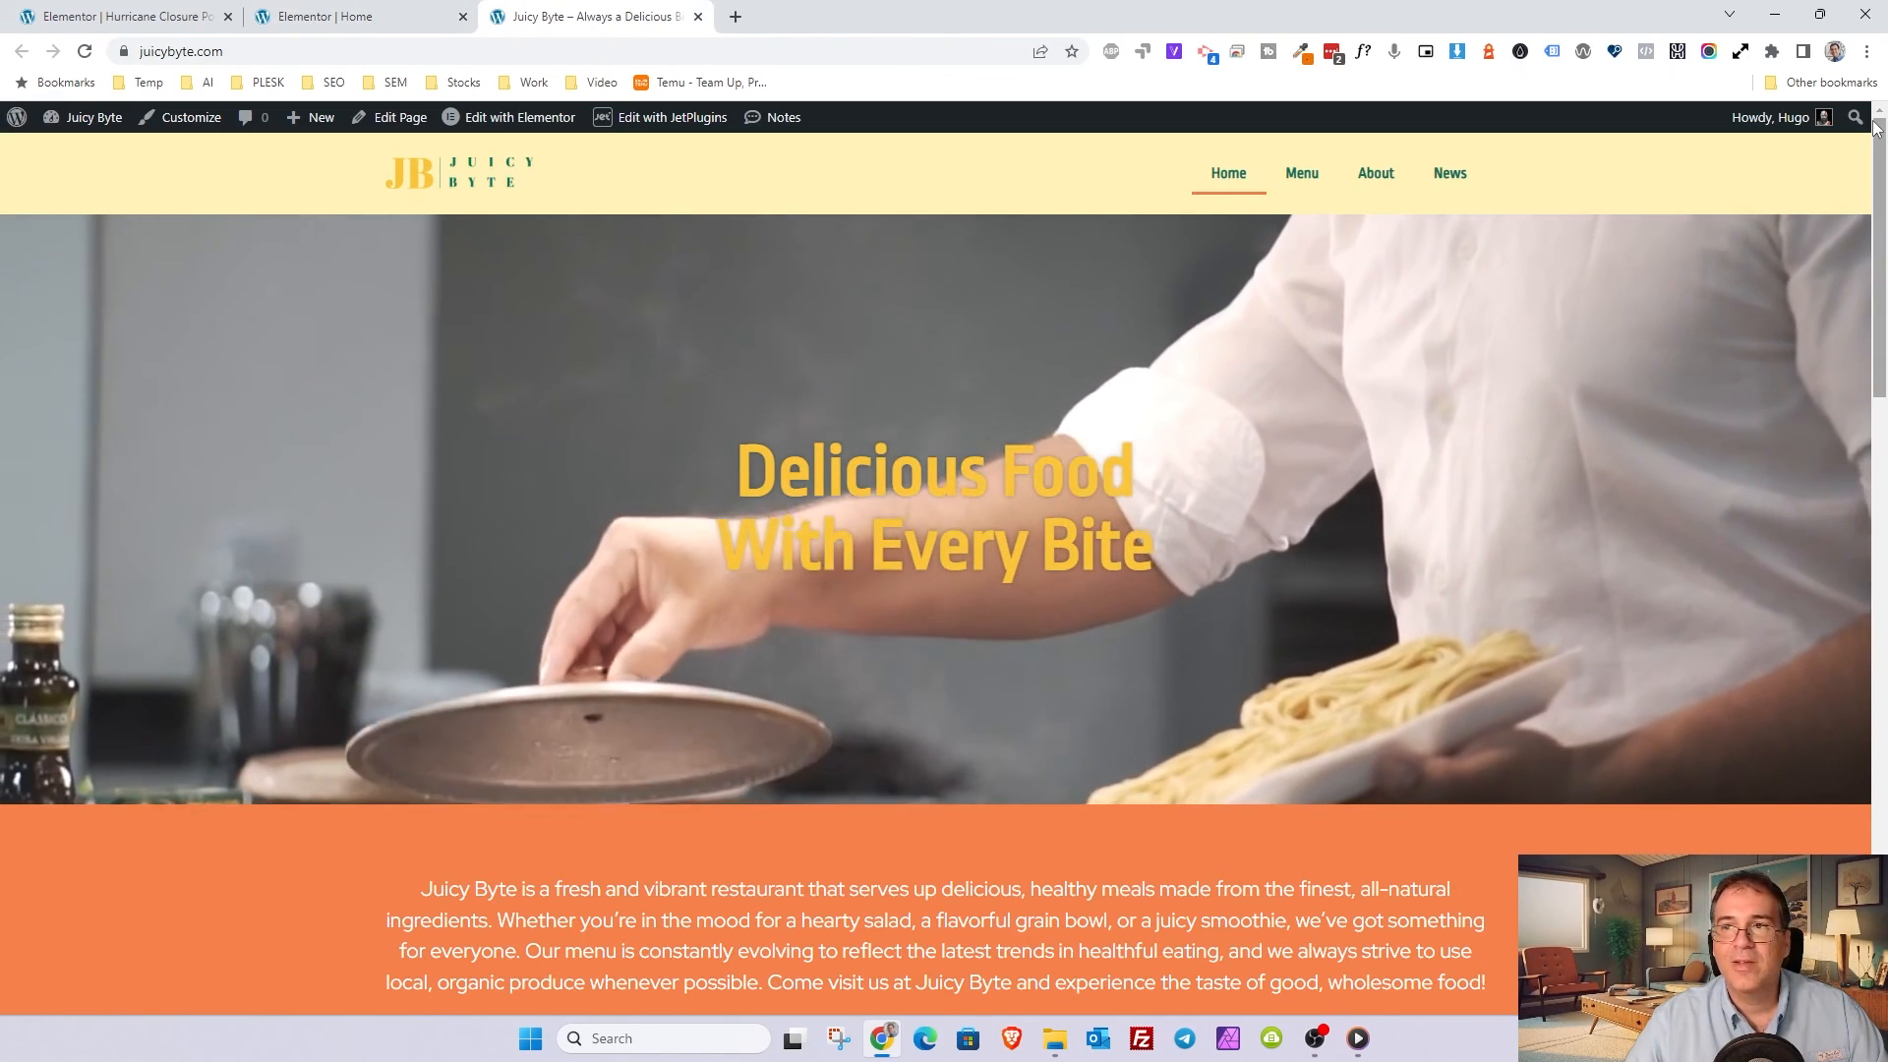
Step: Test the Important Message button on the live home page and close the popup it opens
{"action": "scroll", "coordinate": [1885, 197], "scroll_direction": "down", "scroll_amount": 1}
{"action": "left_click_drag", "start_coordinate": [1885, 199], "coordinate": [1883, 271]}
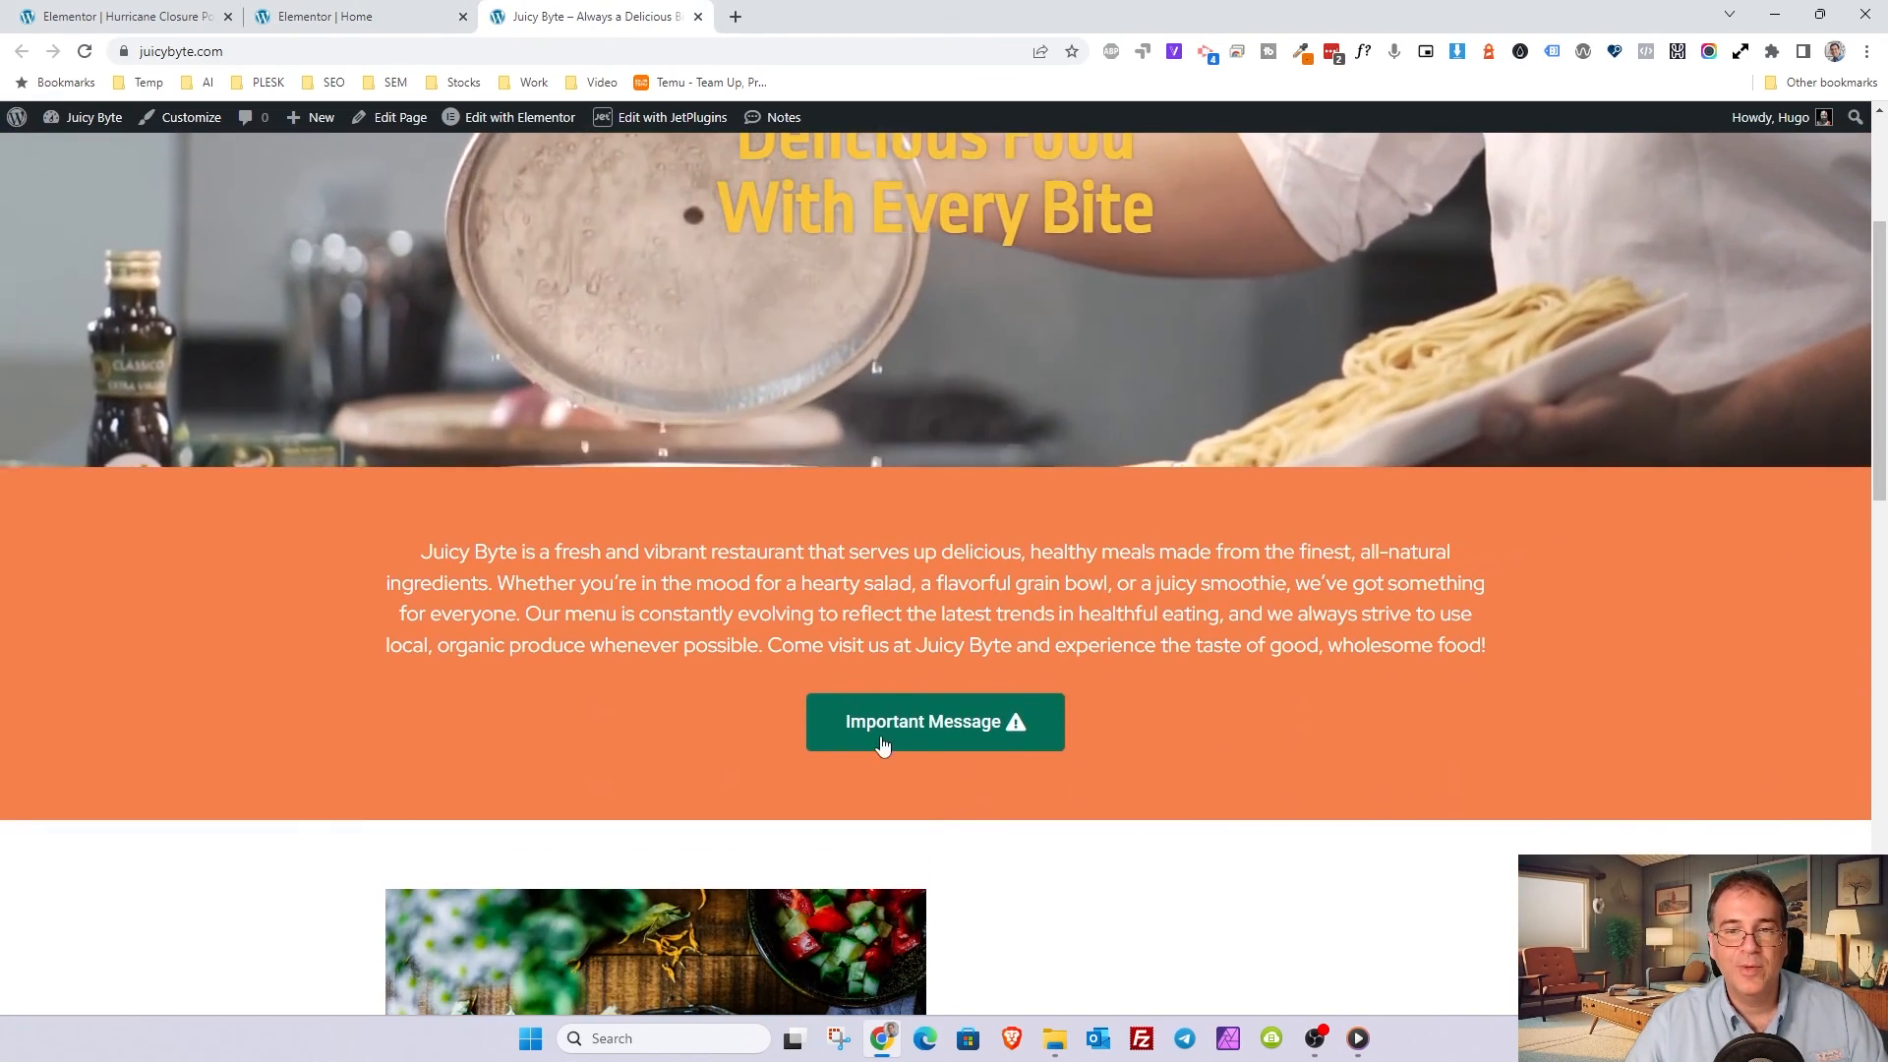
{"action": "left_click", "coordinate": [919, 726]}
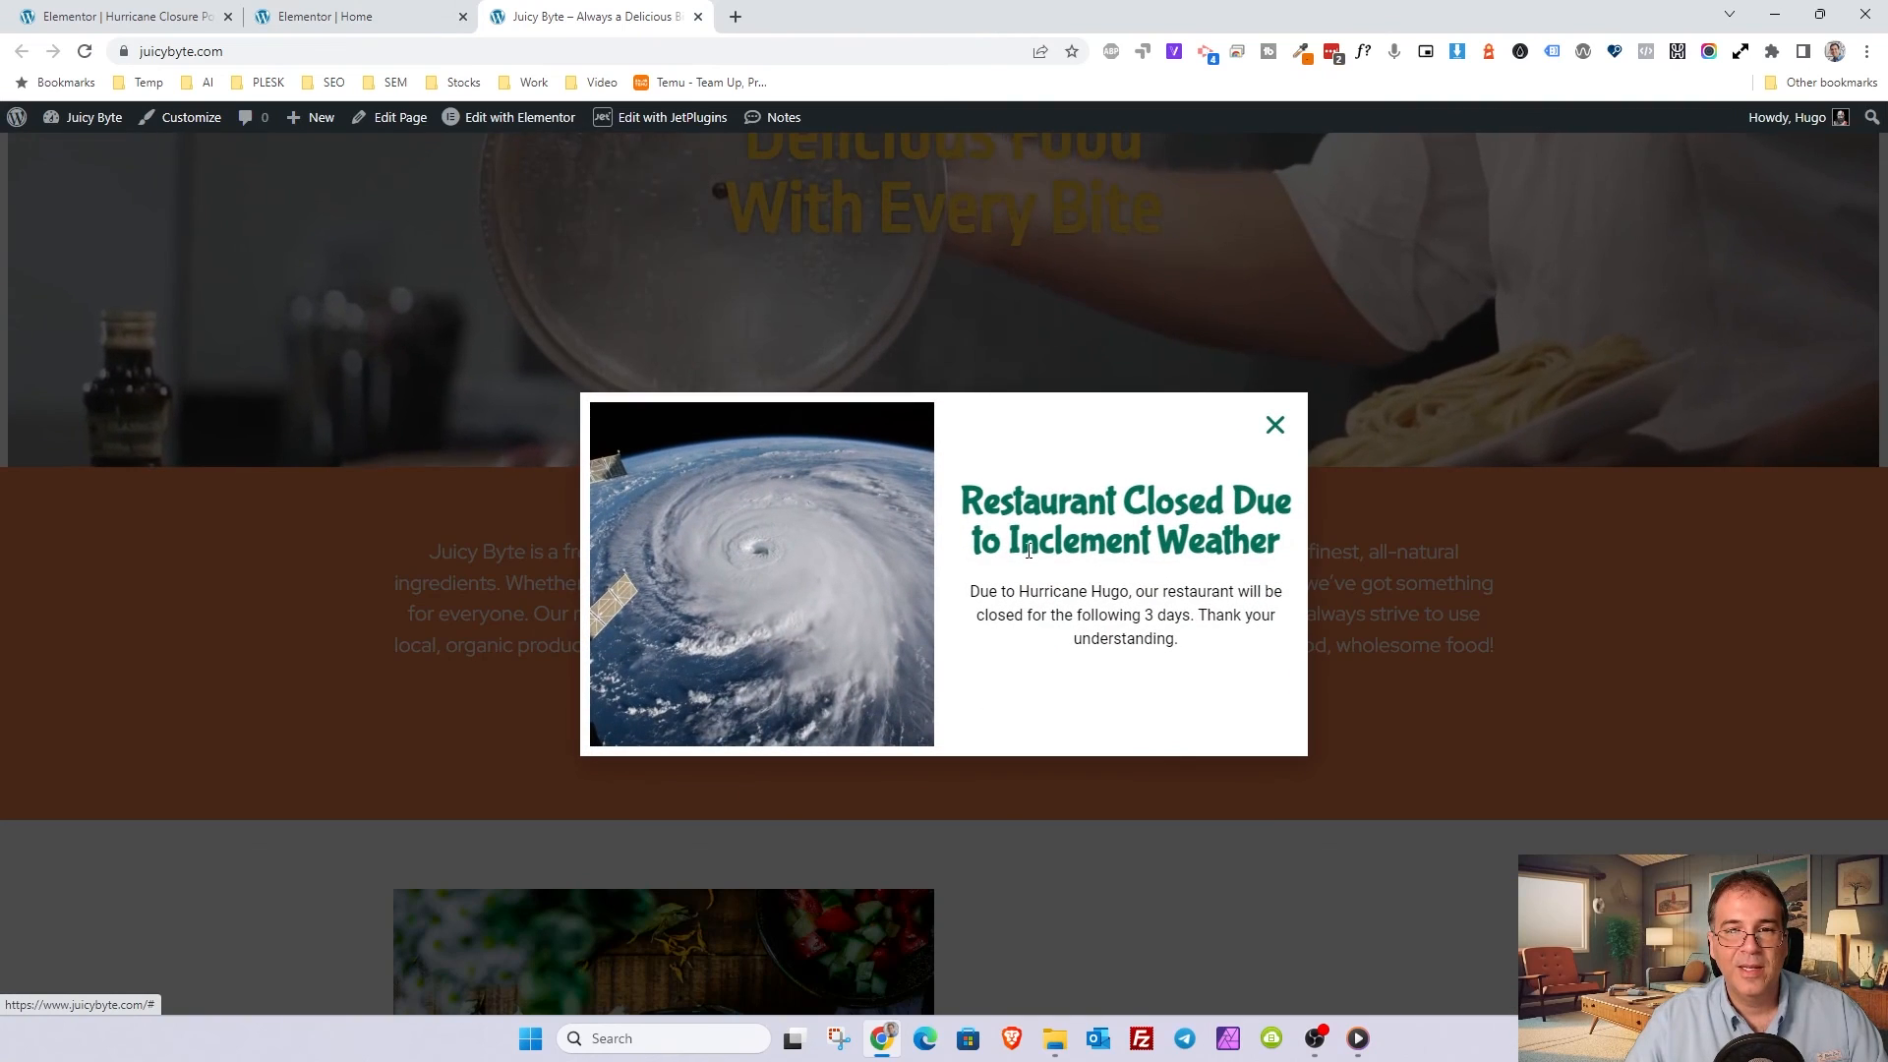
{"action": "left_click", "coordinate": [1275, 427]}
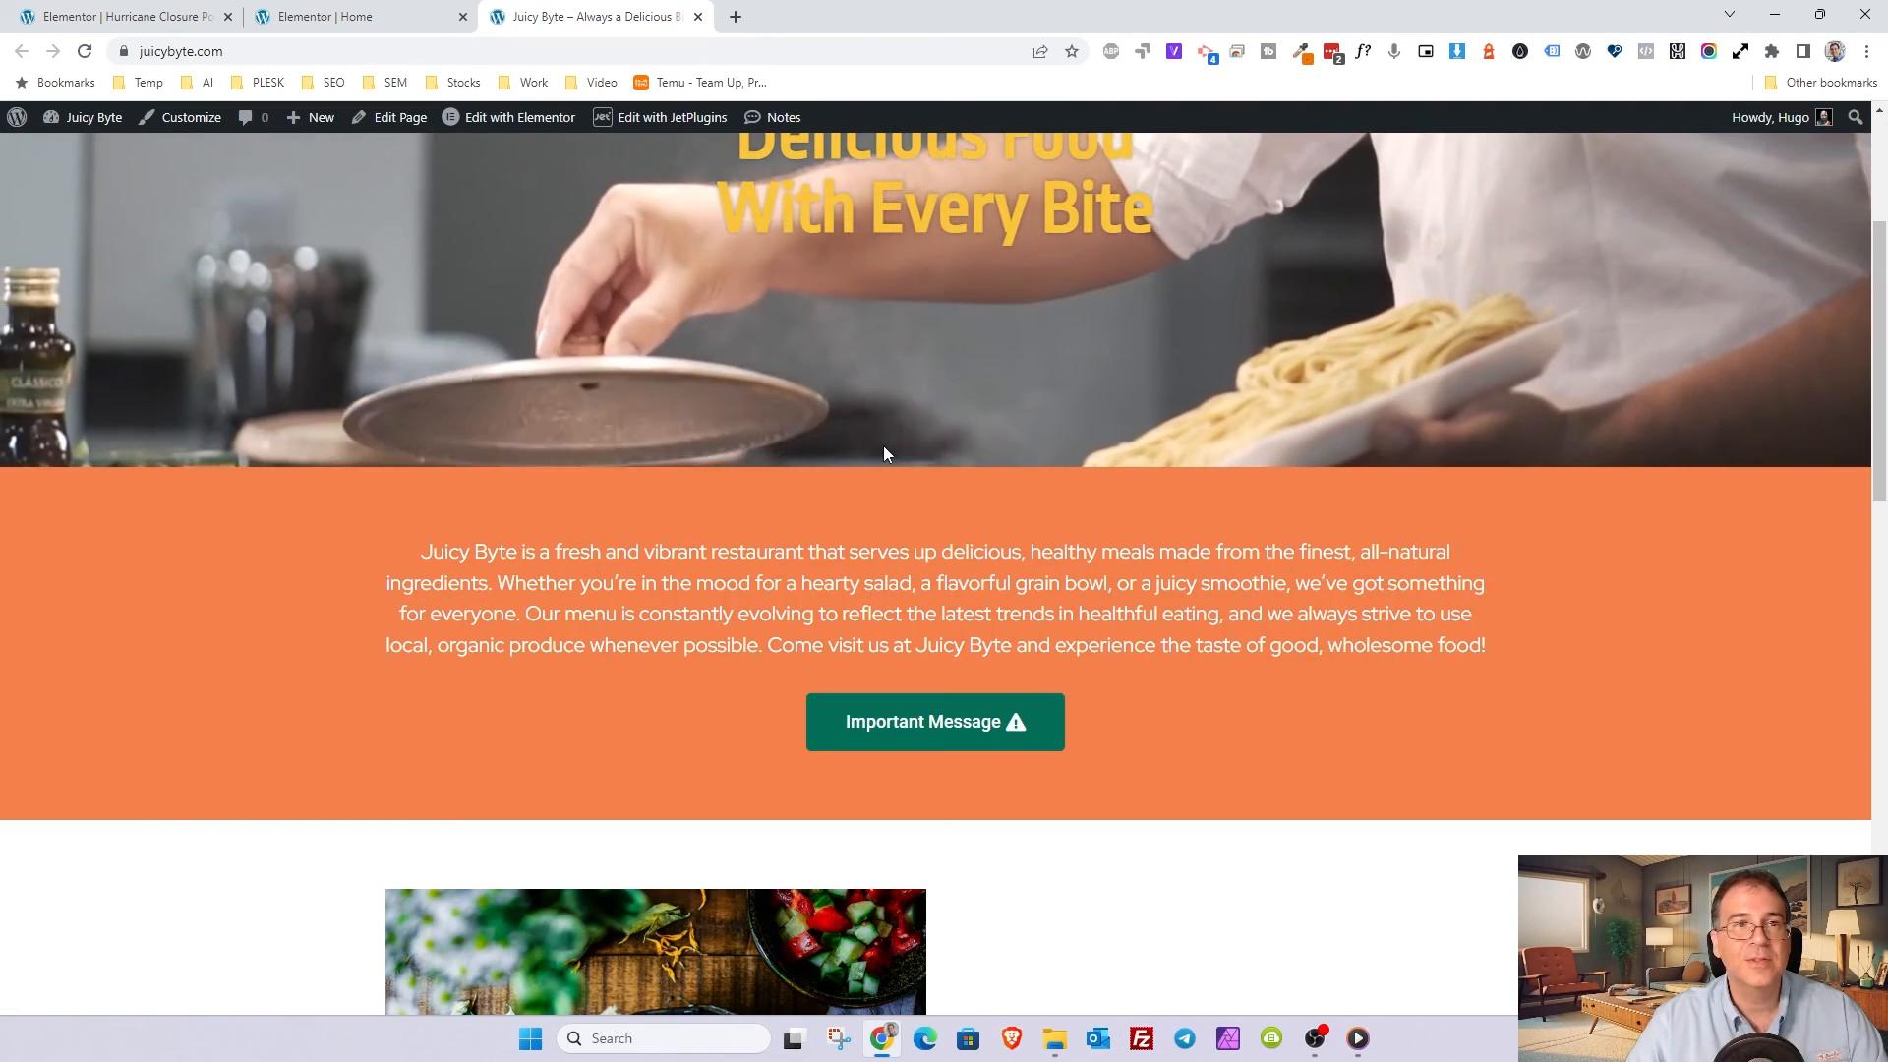